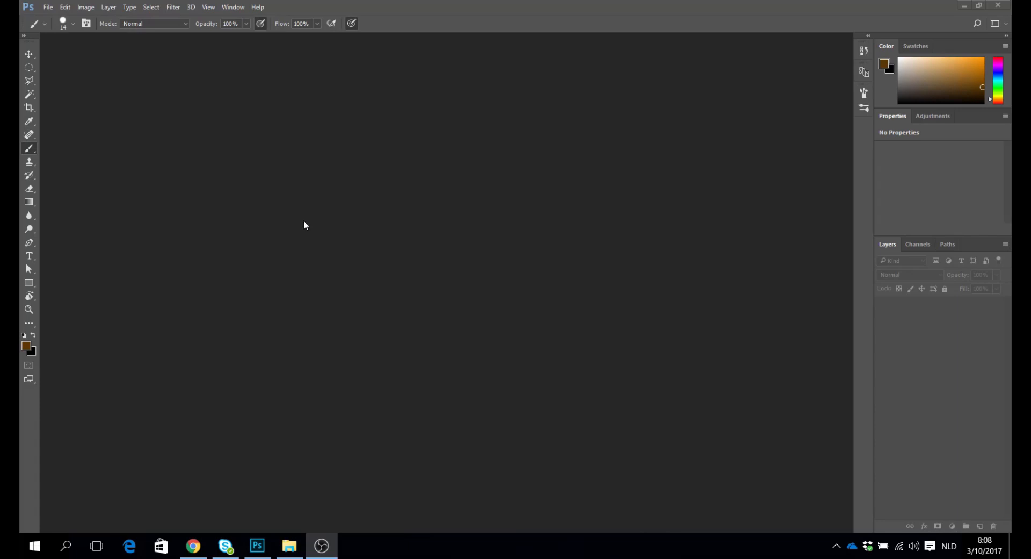
Open da96e8006ceed8a5ef75d5fbc7a4ca0f.jpg from the example folder inside 02_Form.
{"action": "left_click", "coordinate": [302, 225]}
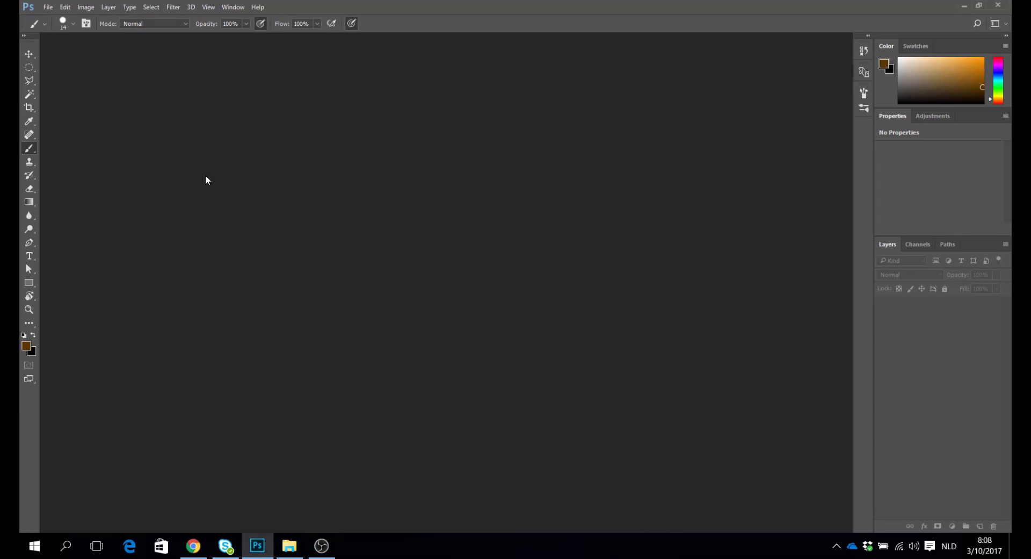
{"action": "left_click", "coordinate": [46, 7]}
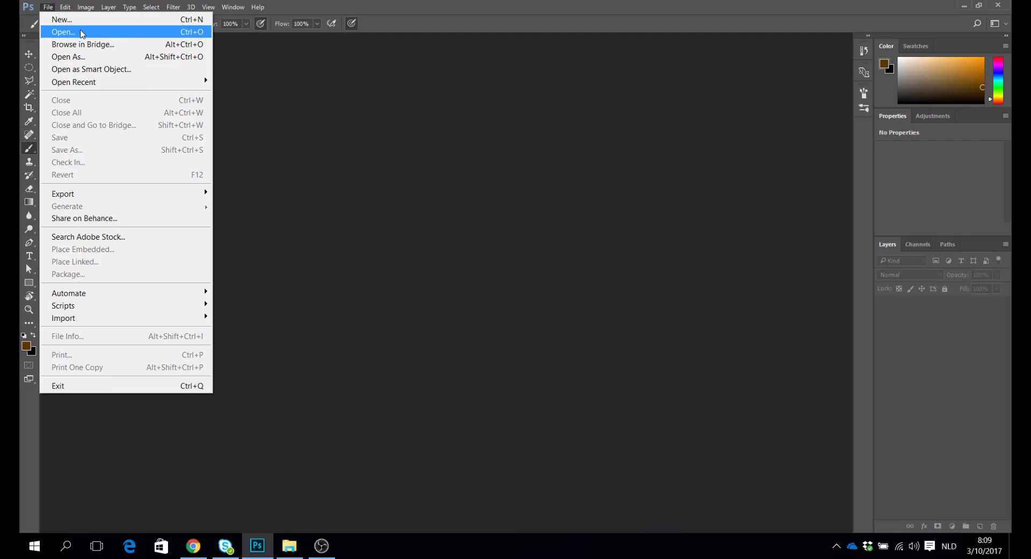
{"action": "left_click", "coordinate": [81, 31]}
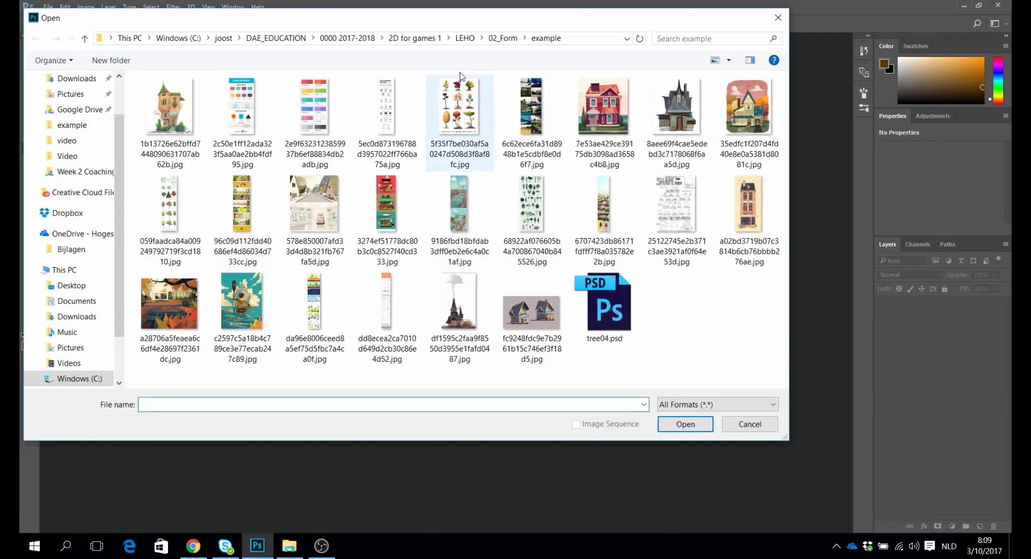
{"action": "left_click", "coordinate": [465, 38]}
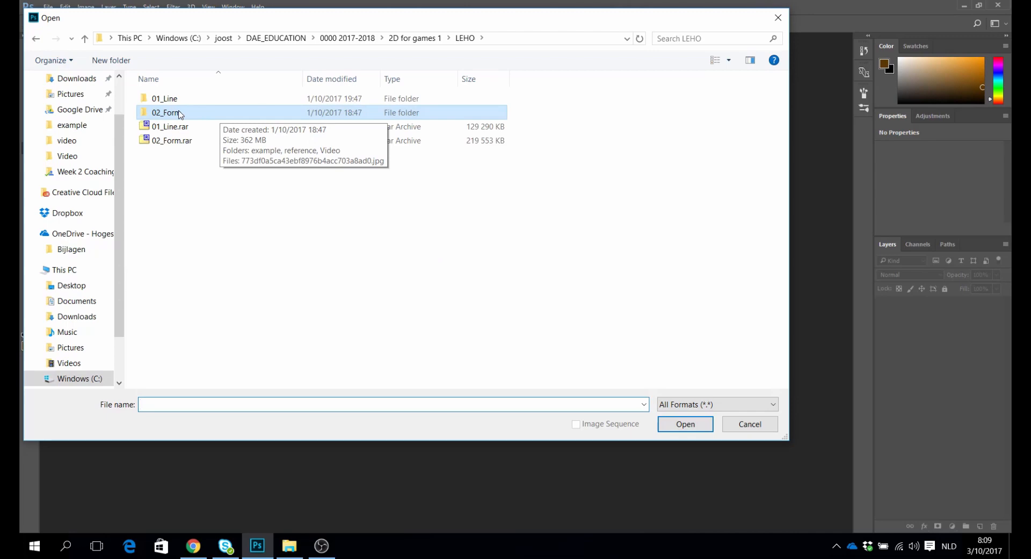
{"action": "double_click", "coordinate": [180, 113]}
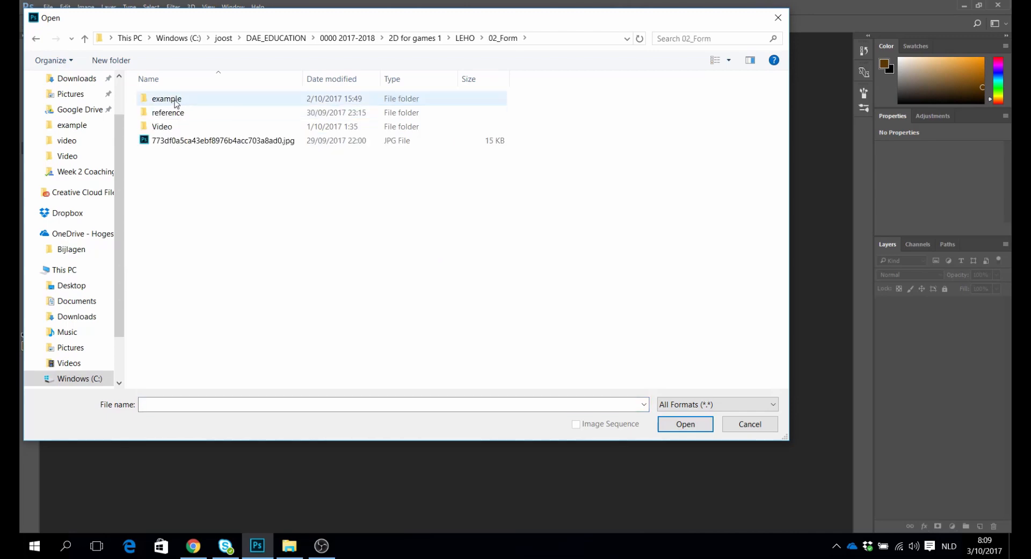
{"action": "double_click", "coordinate": [176, 100]}
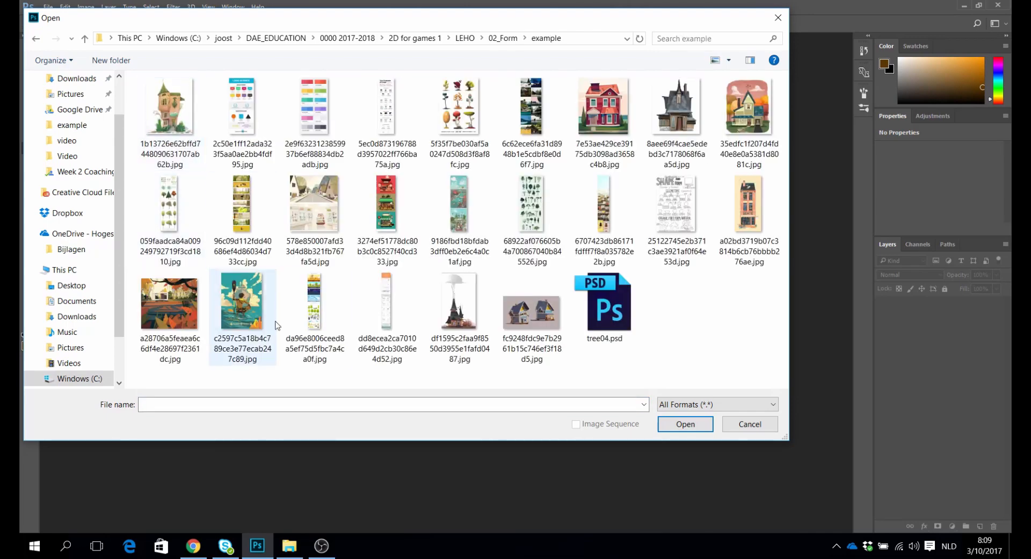
{"action": "left_click", "coordinate": [331, 330]}
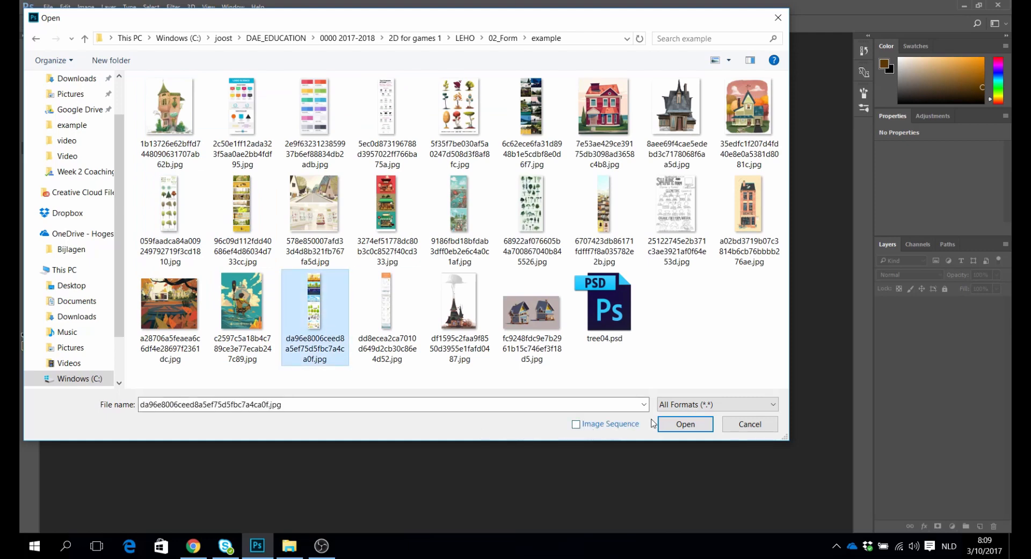
{"action": "left_click", "coordinate": [698, 426]}
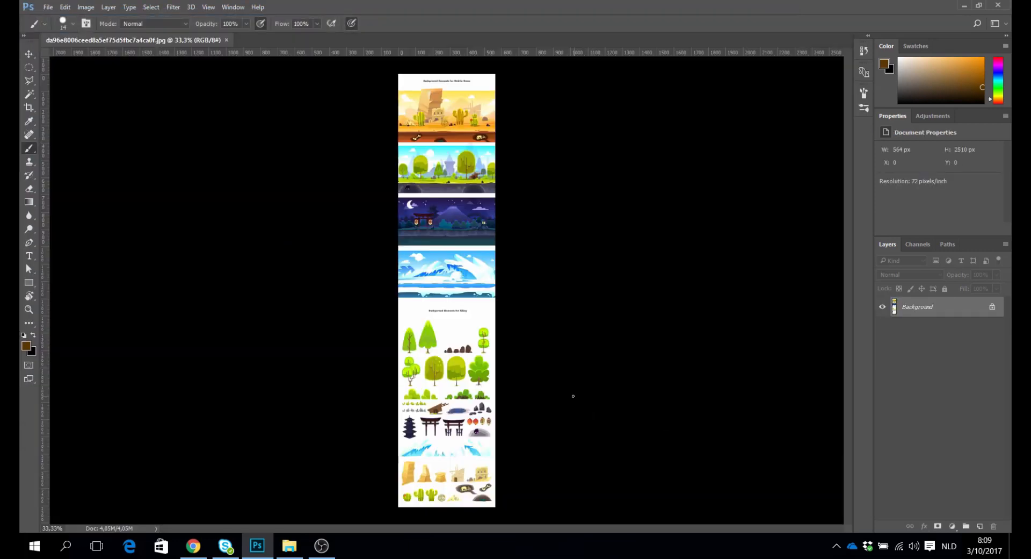
Create a layer group named Source and give it a red color label.
{"action": "key", "text": "z"}
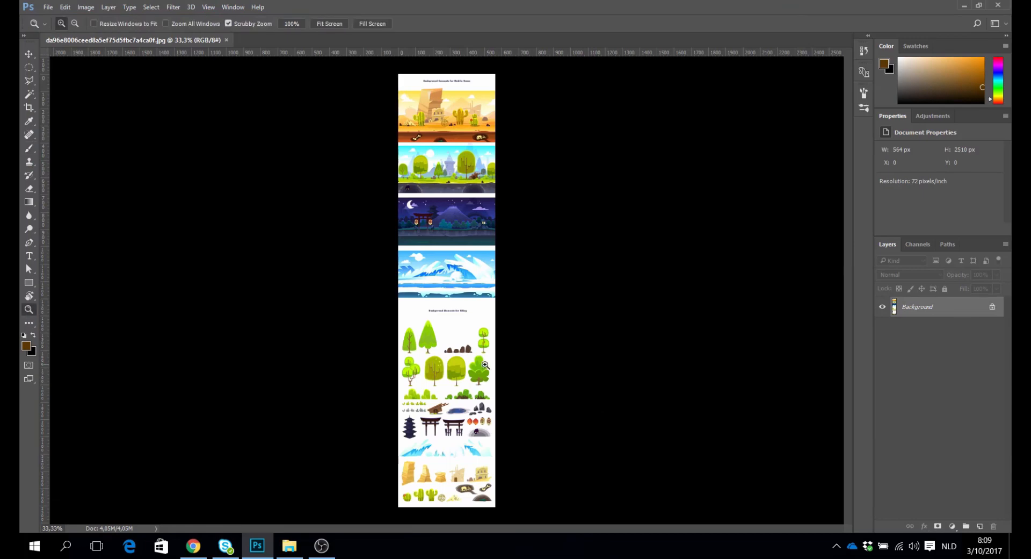
{"action": "left_click_drag", "start_coordinate": [432, 354], "coordinate": [435, 311]}
{"action": "left_click", "coordinate": [467, 352]}
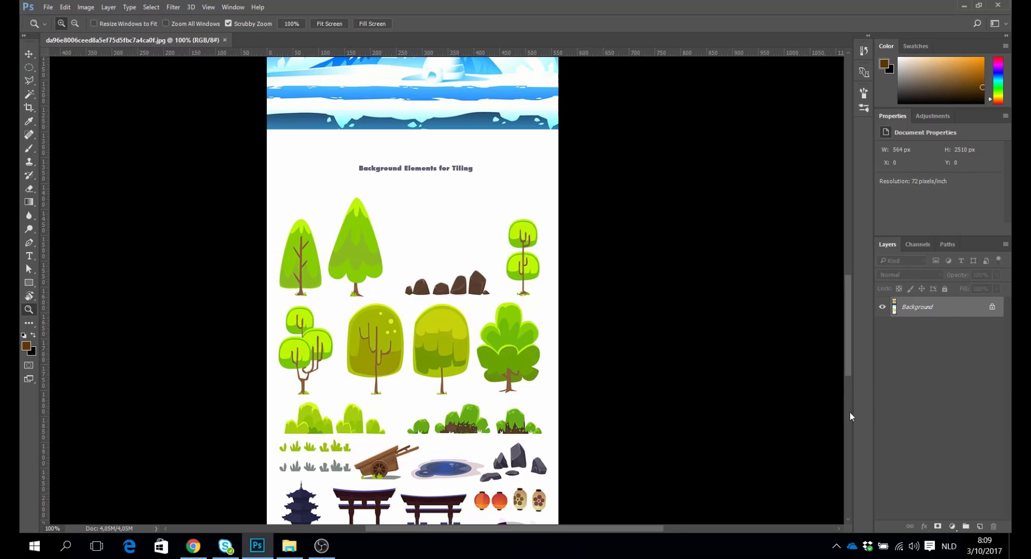
{"action": "left_click", "coordinate": [965, 525]}
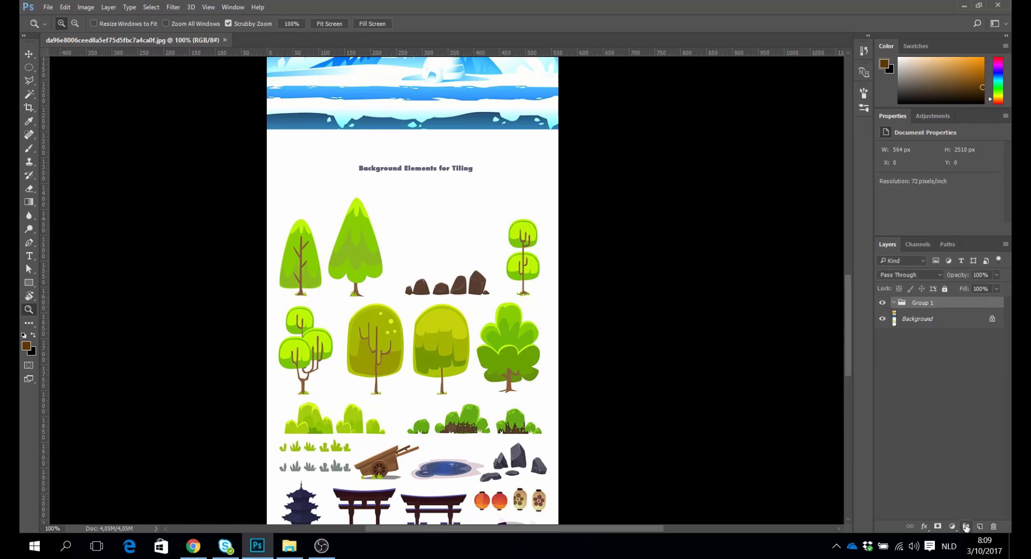
{"action": "double_click", "coordinate": [919, 304]}
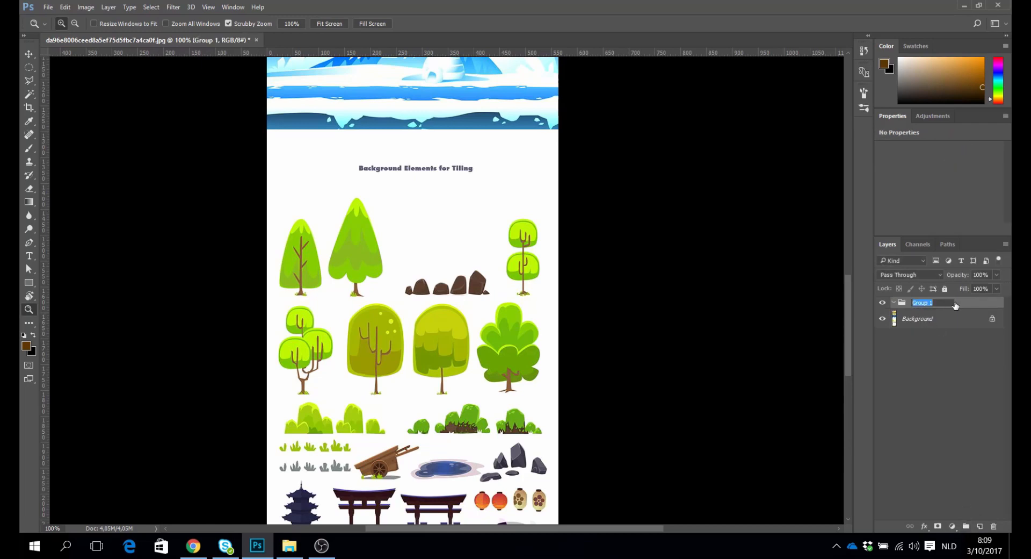
{"action": "type", "text": "Source"}
{"action": "key", "text": "Return"}
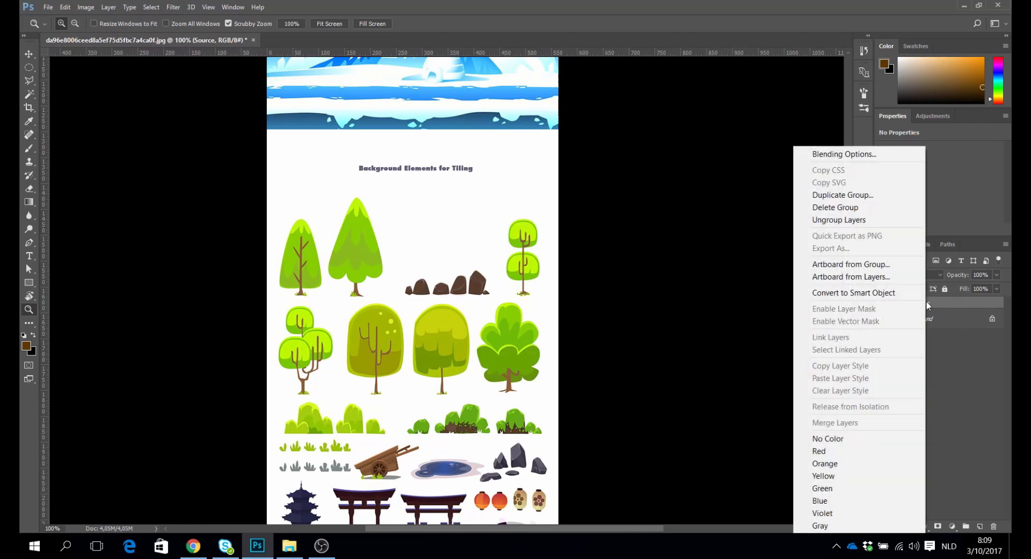
{"action": "right_click", "coordinate": [927, 304]}
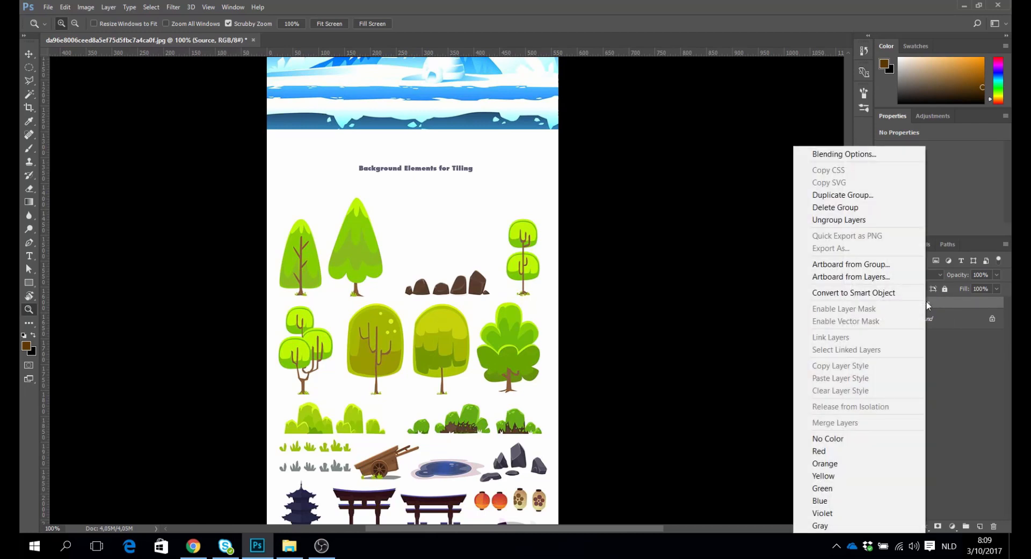
{"action": "left_click", "coordinate": [835, 457]}
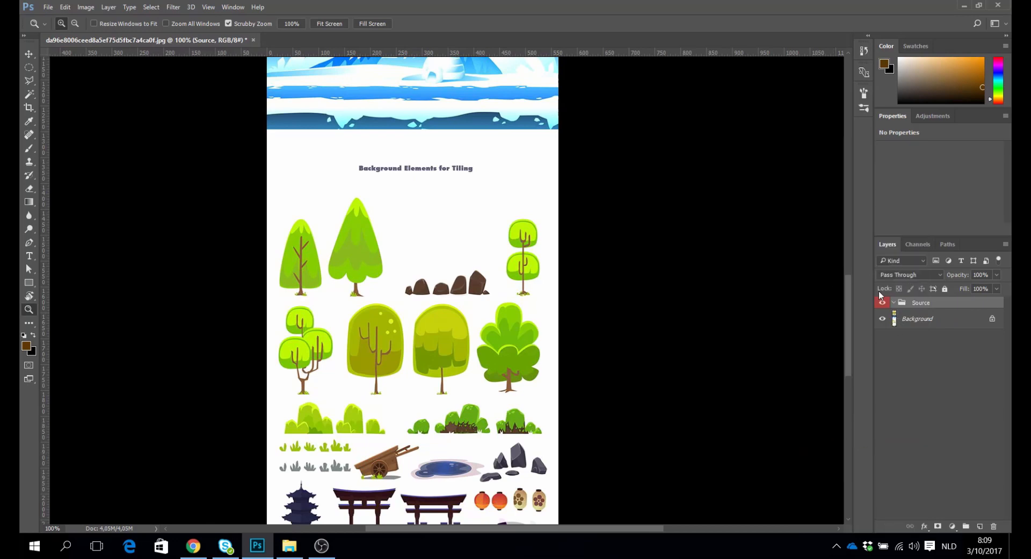
Convert the Background layer into a regular layer named Source and move it into the Source group.
{"action": "left_click", "coordinate": [913, 320]}
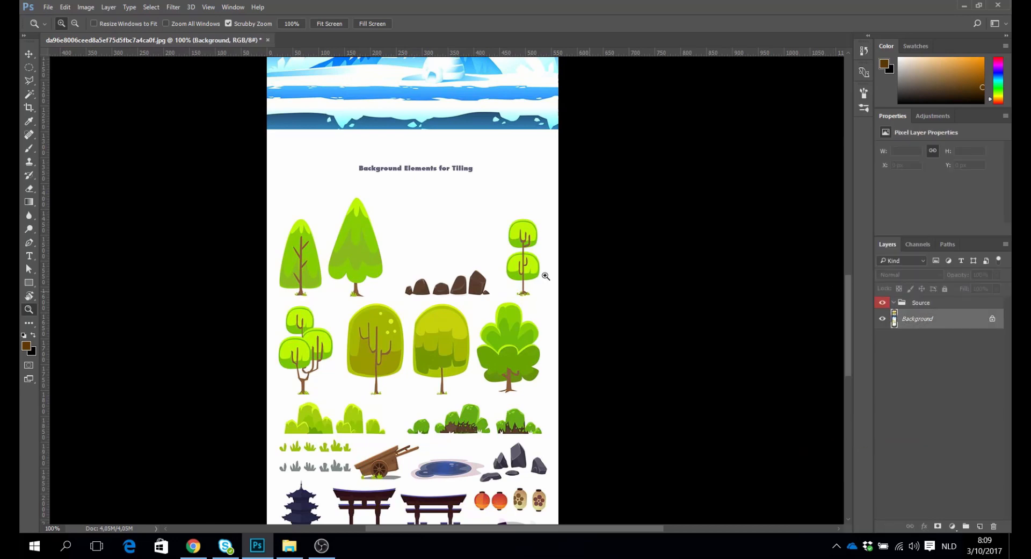
{"action": "left_click", "coordinate": [28, 54]}
{"action": "double_click", "coordinate": [929, 320]}
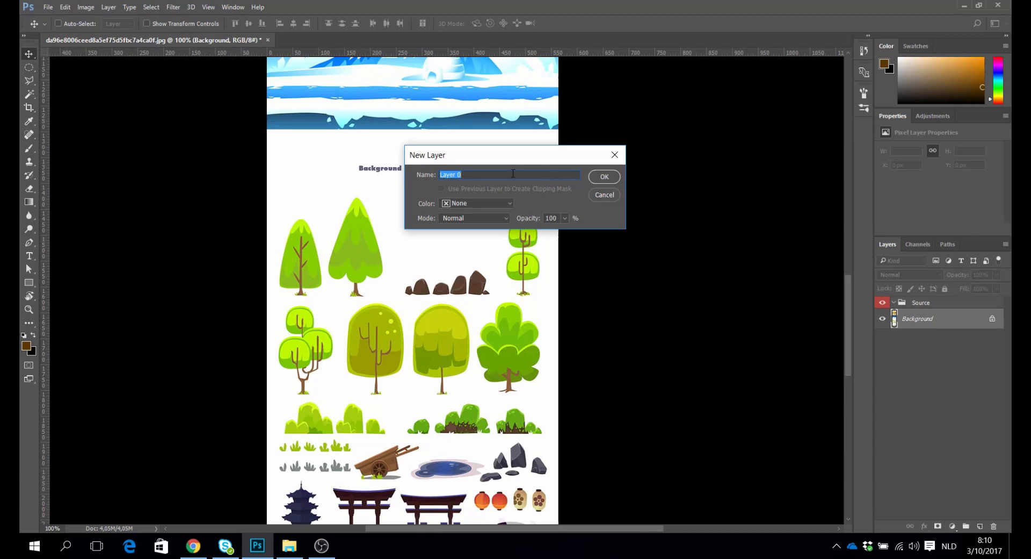
{"action": "type", "text": "Source"}
{"action": "left_click", "coordinate": [604, 176]}
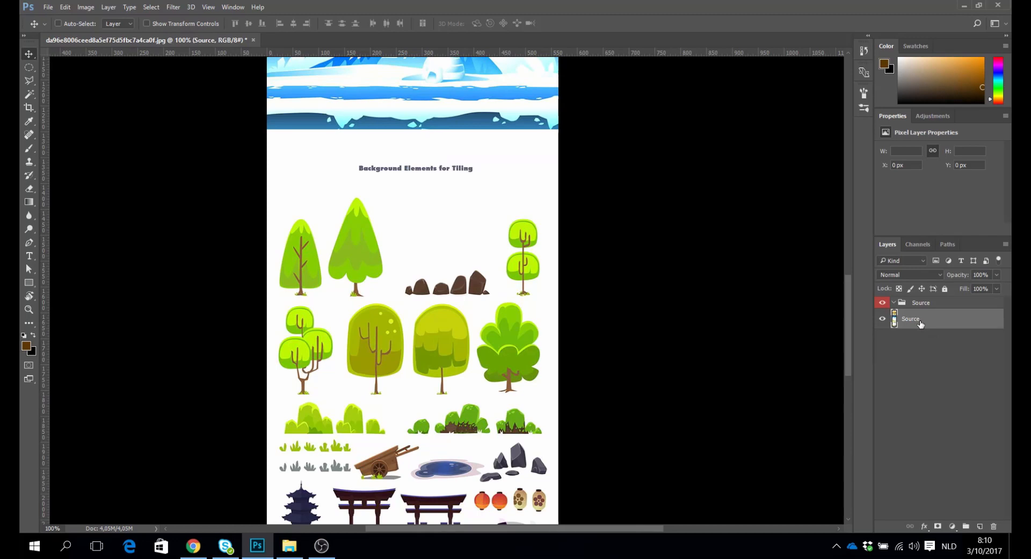
{"action": "left_click_drag", "start_coordinate": [920, 322], "coordinate": [932, 305]}
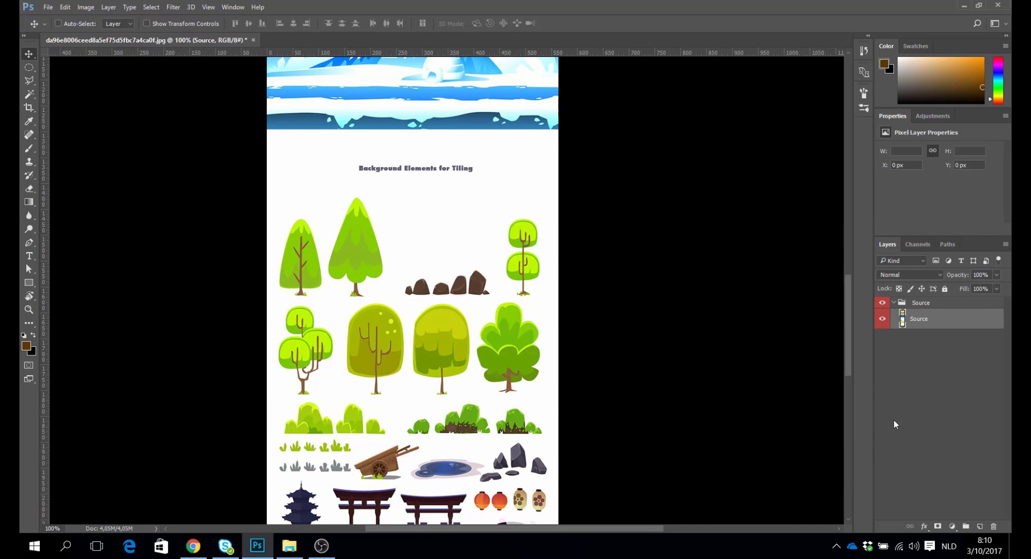
Add an empty layer inside the Source group and make a rectangular selection around the leftmost conifer in the first tree row.
{"action": "left_click", "coordinate": [980, 526]}
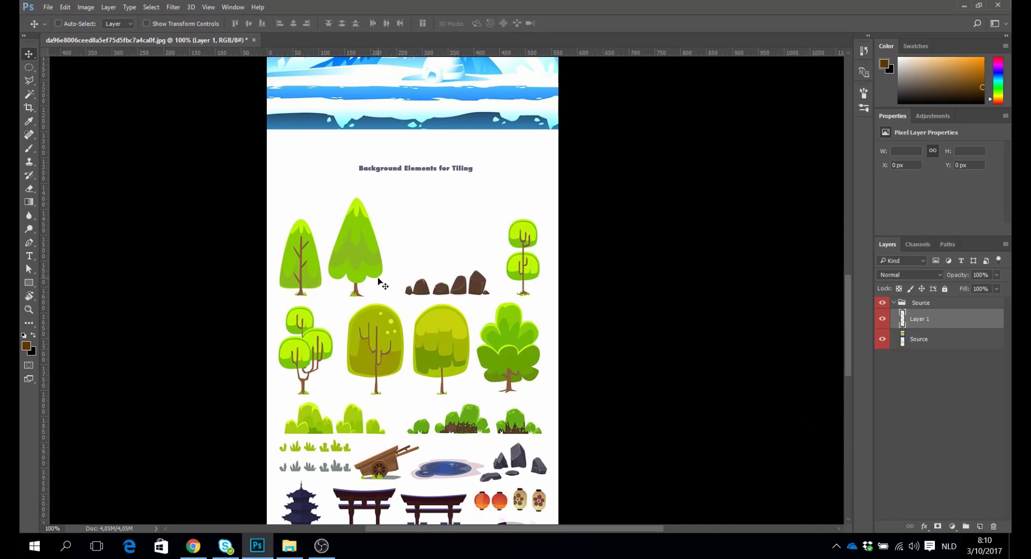
{"action": "left_click", "coordinate": [30, 69]}
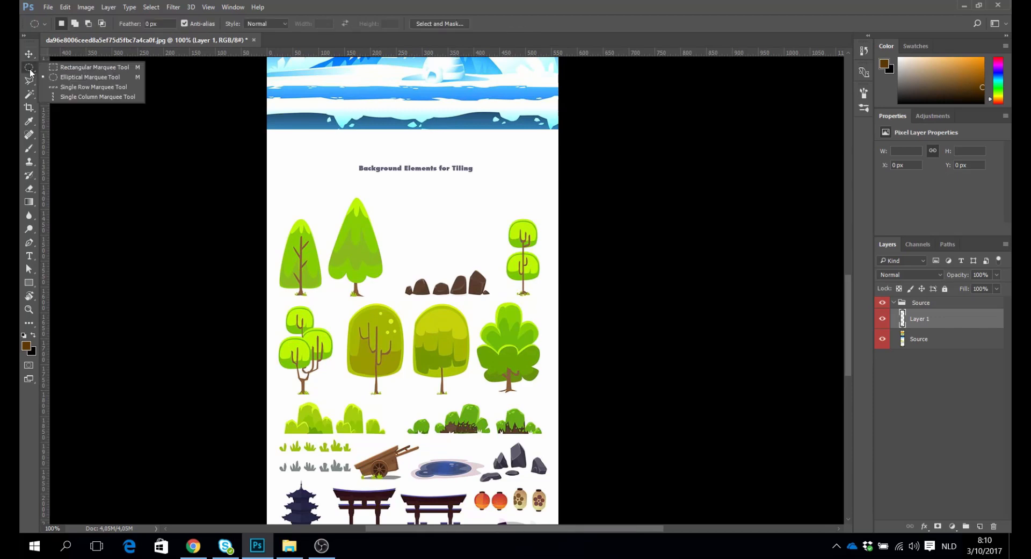
{"action": "left_click", "coordinate": [88, 69]}
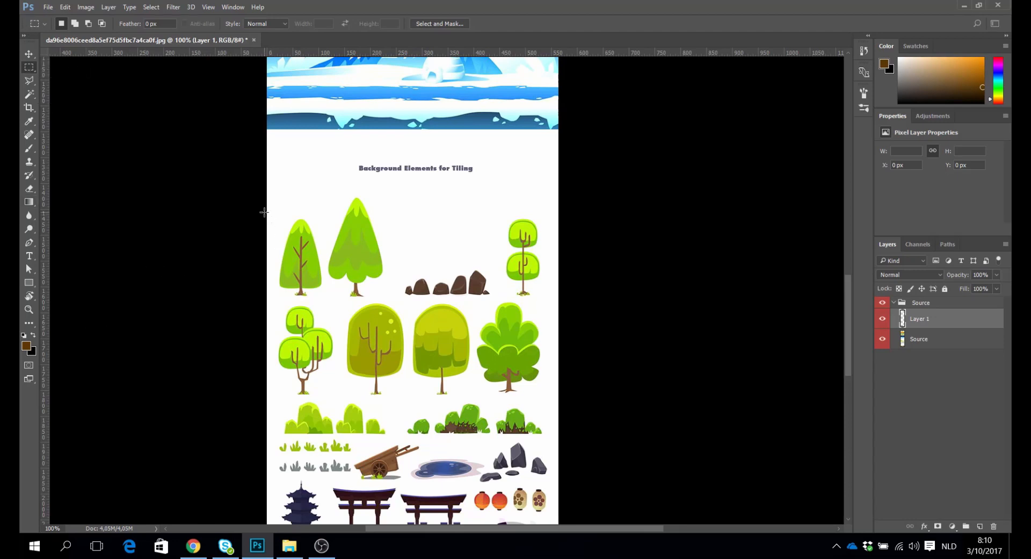
{"action": "left_click_drag", "start_coordinate": [264, 212], "coordinate": [327, 304]}
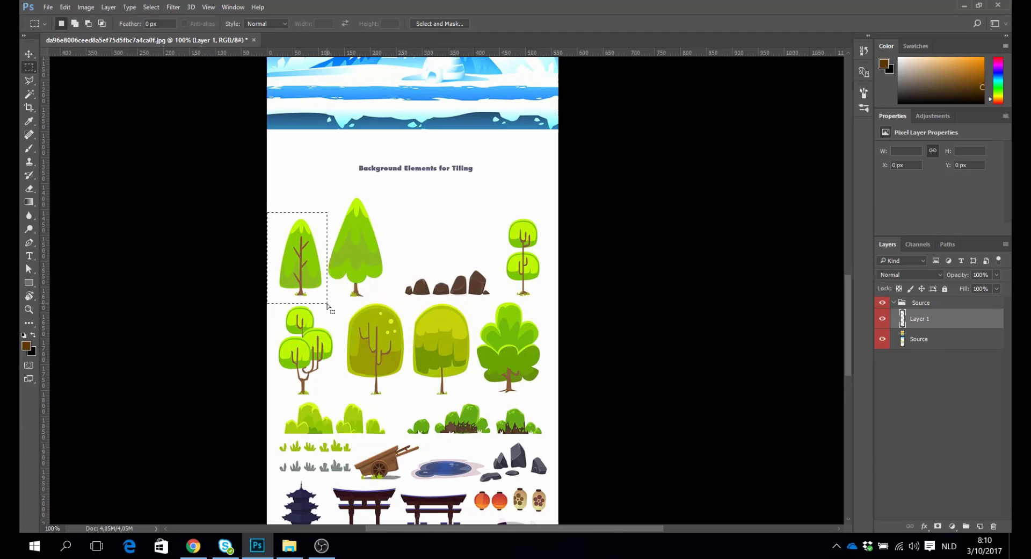
Duplicate the selected conifer from the Source layer onto its own layer and move the copy up to about X 27 px, Y 1328 px.
{"action": "key", "text": "ctrl+c"}
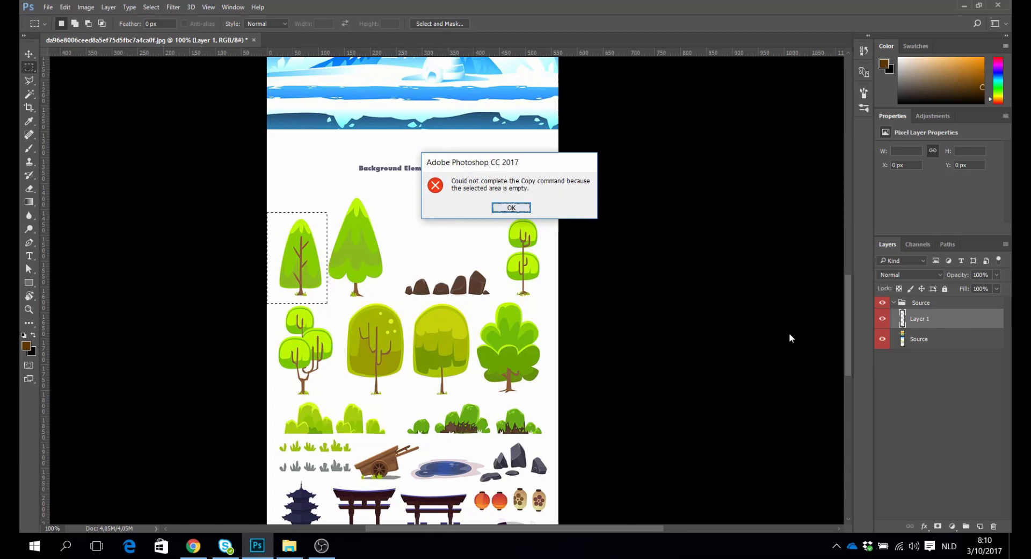
{"action": "left_click", "coordinate": [519, 208]}
{"action": "left_click", "coordinate": [960, 344]}
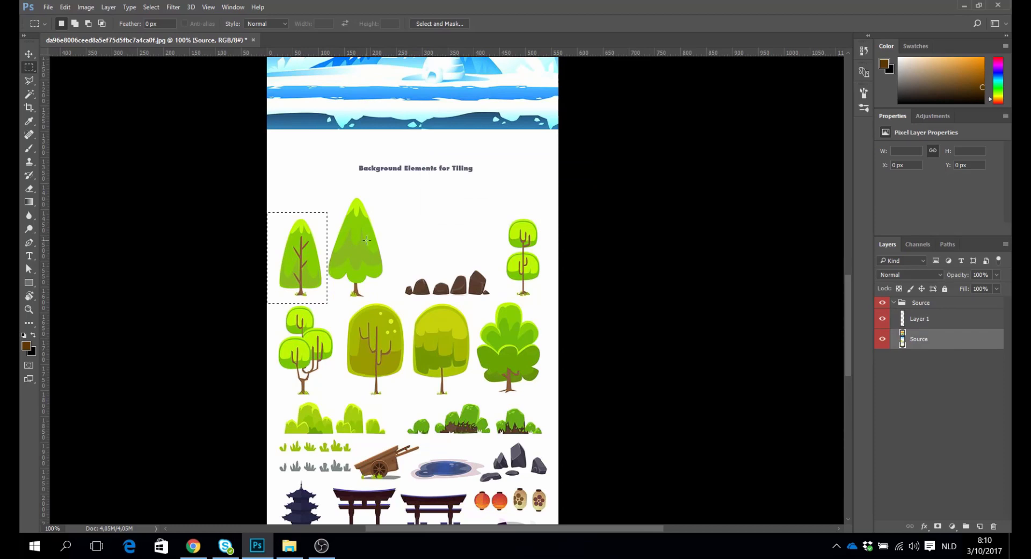
{"action": "key", "text": "ctrl+j"}
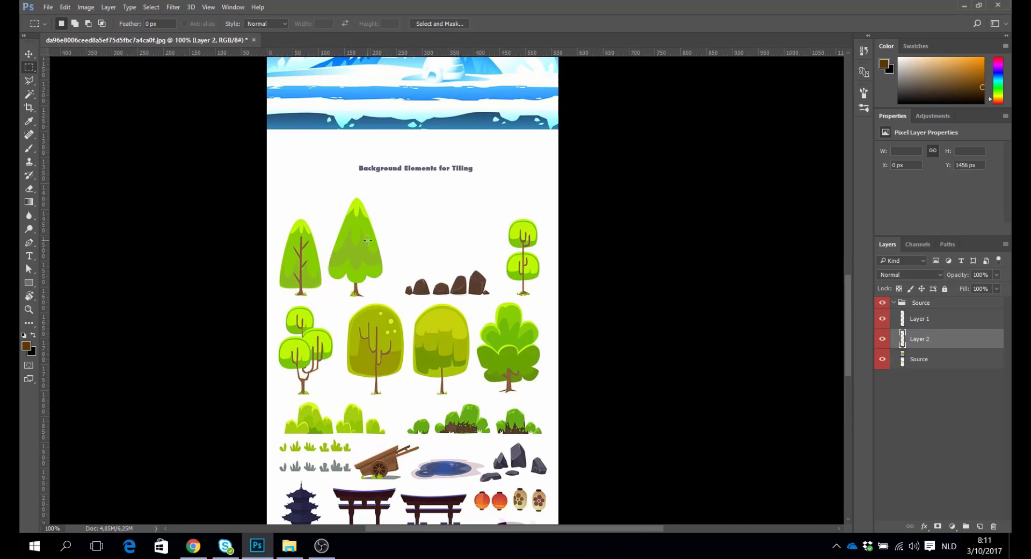
{"action": "key", "text": "v"}
{"action": "left_click_drag", "start_coordinate": [306, 263], "coordinate": [316, 201]}
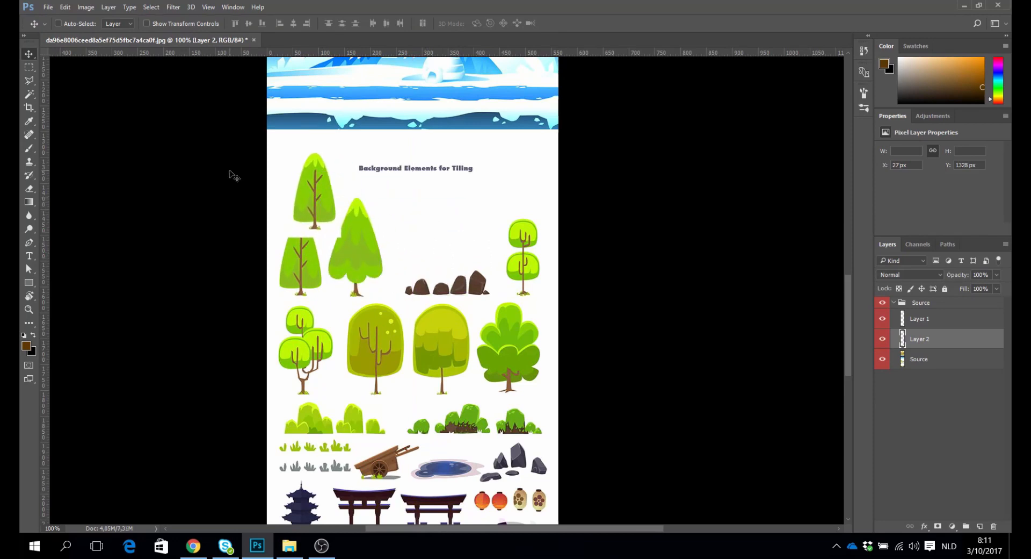
Scale the copied conifer to about 279% and move it to about X -44 px, Y 1320 px.
{"action": "left_click", "coordinate": [67, 8]}
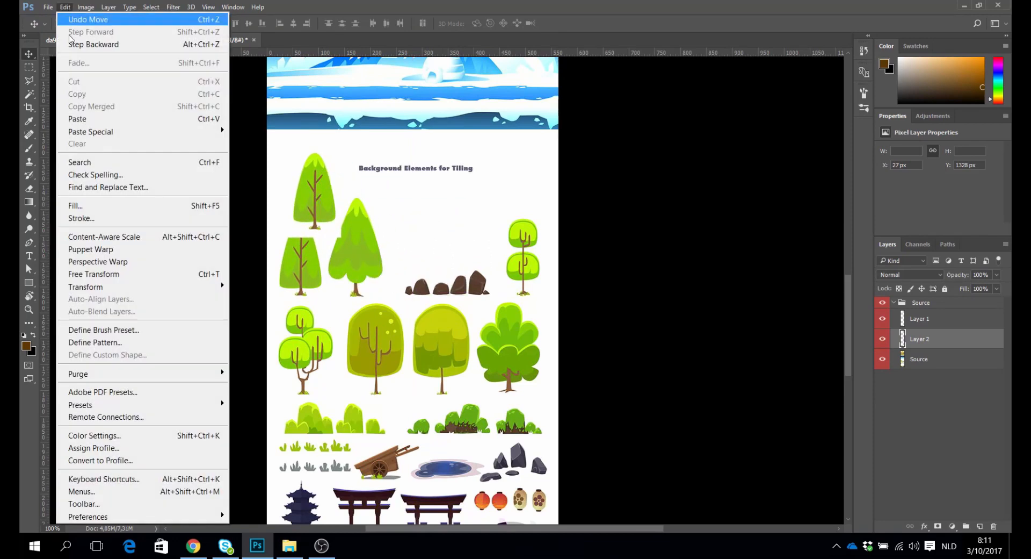
{"action": "mouse_move", "coordinate": [161, 292]}
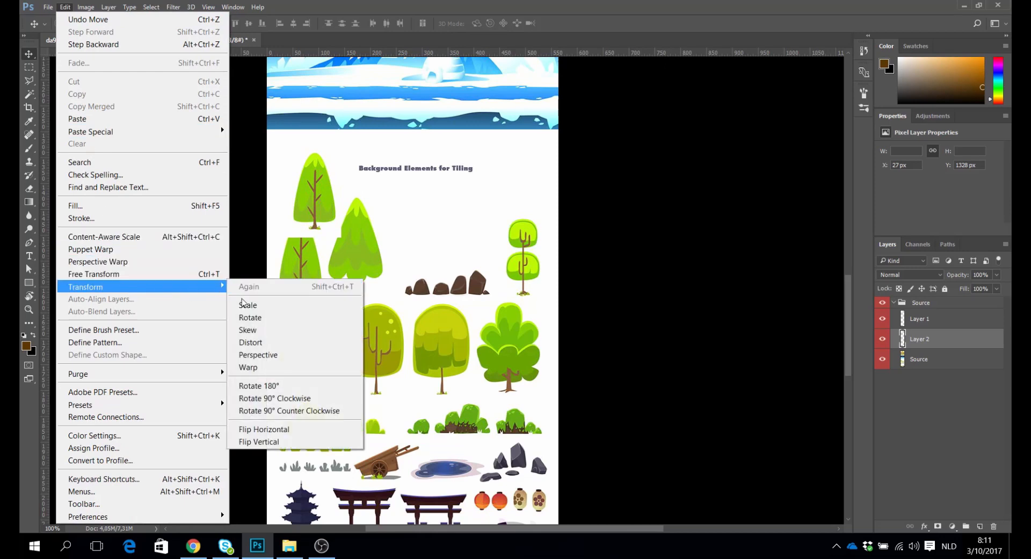
{"action": "left_click", "coordinate": [310, 213]}
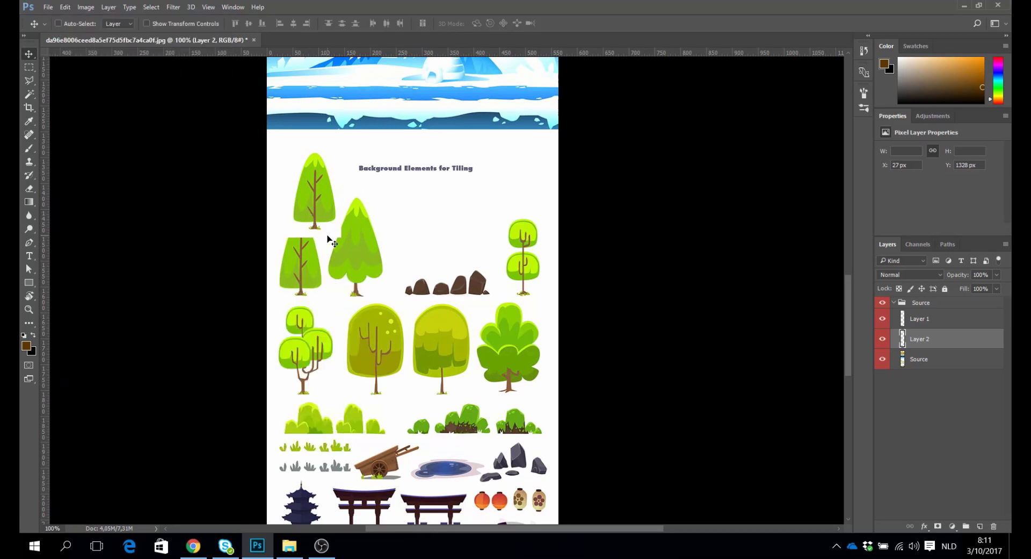
{"action": "key", "text": "ctrl+t"}
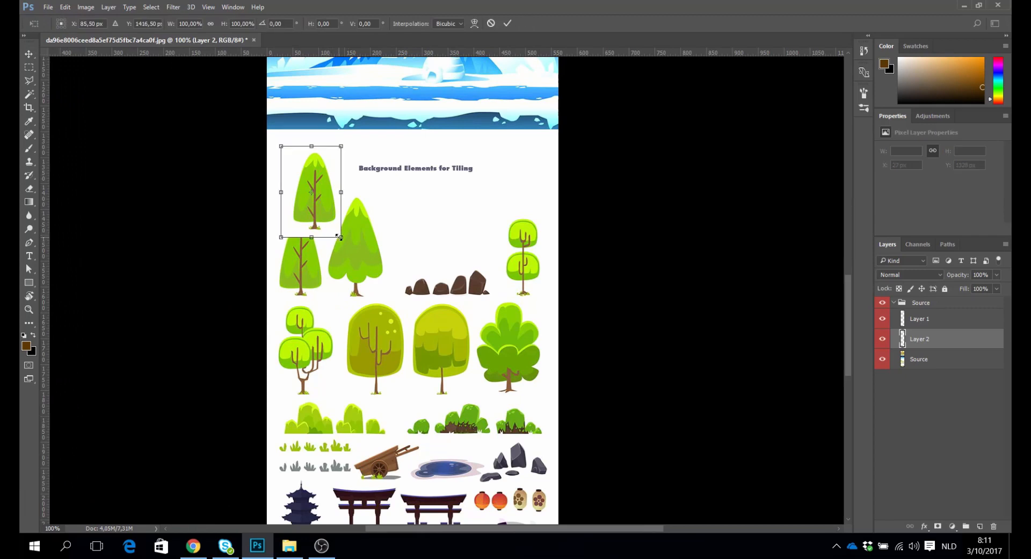
{"action": "left_click_drag", "start_coordinate": [340, 237], "coordinate": [458, 392]}
{"action": "key", "text": "Return"}
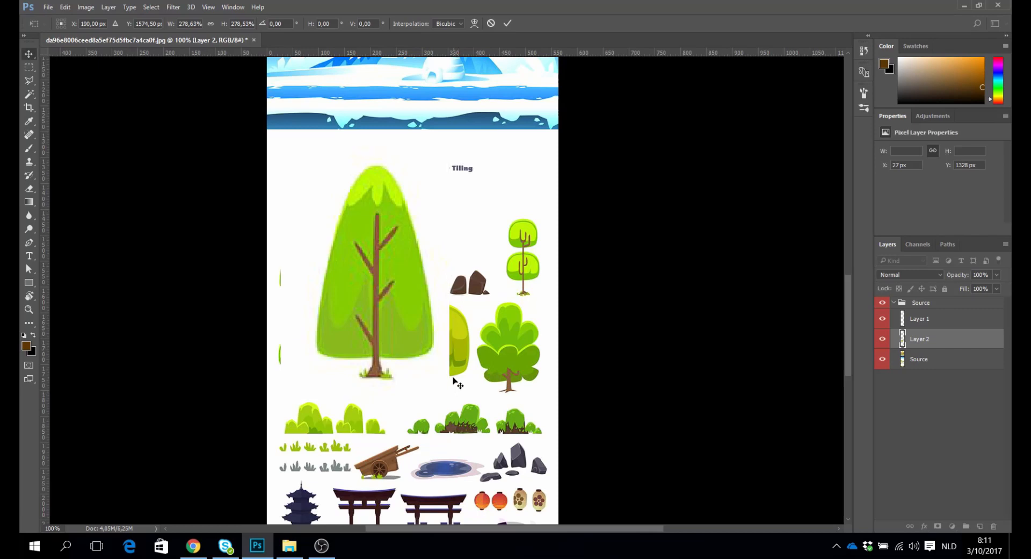
{"action": "left_click_drag", "start_coordinate": [416, 290], "coordinate": [382, 285]}
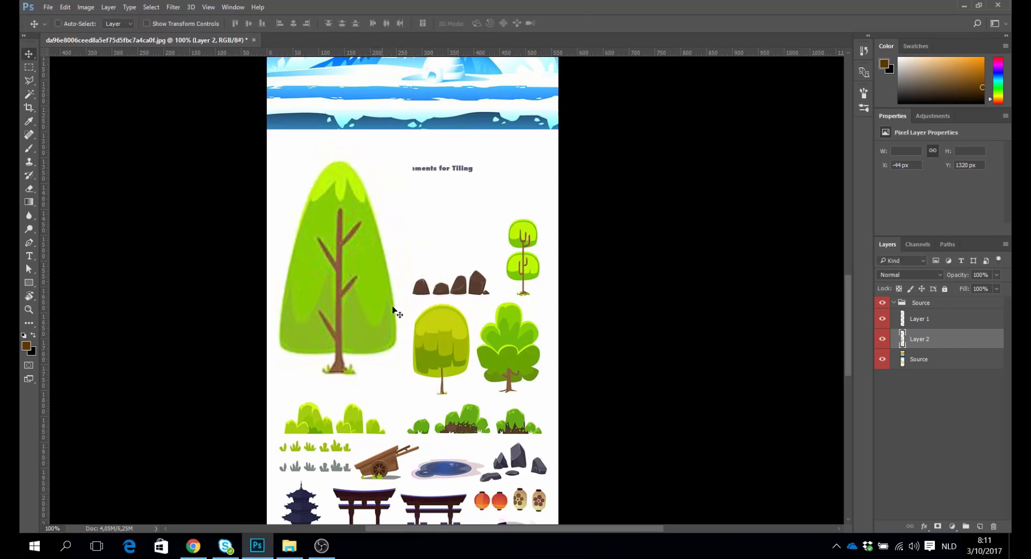
Rename the enlarged conifer's layer as tree.
{"action": "left_click", "coordinate": [883, 338]}
{"action": "left_click", "coordinate": [883, 339]}
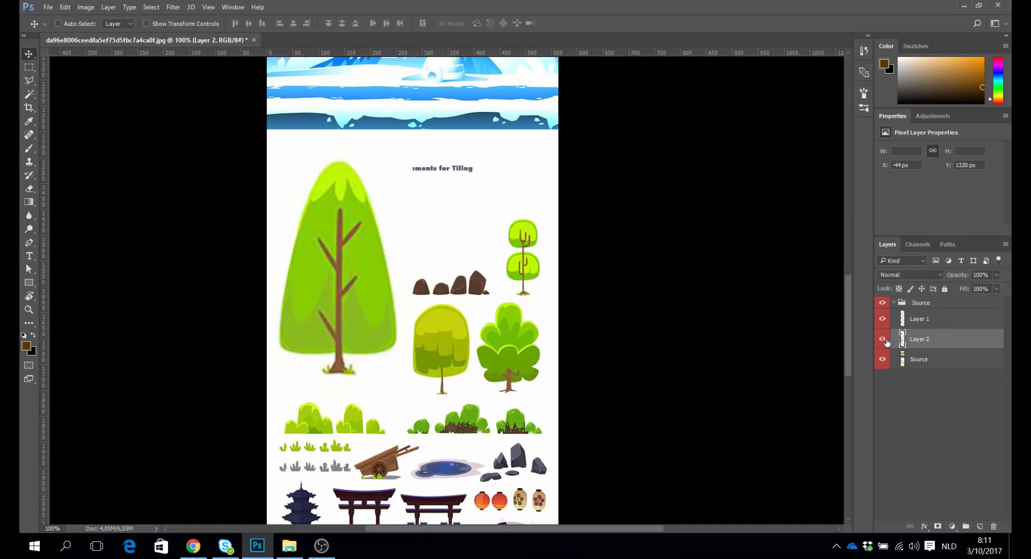
{"action": "double_click", "coordinate": [923, 341]}
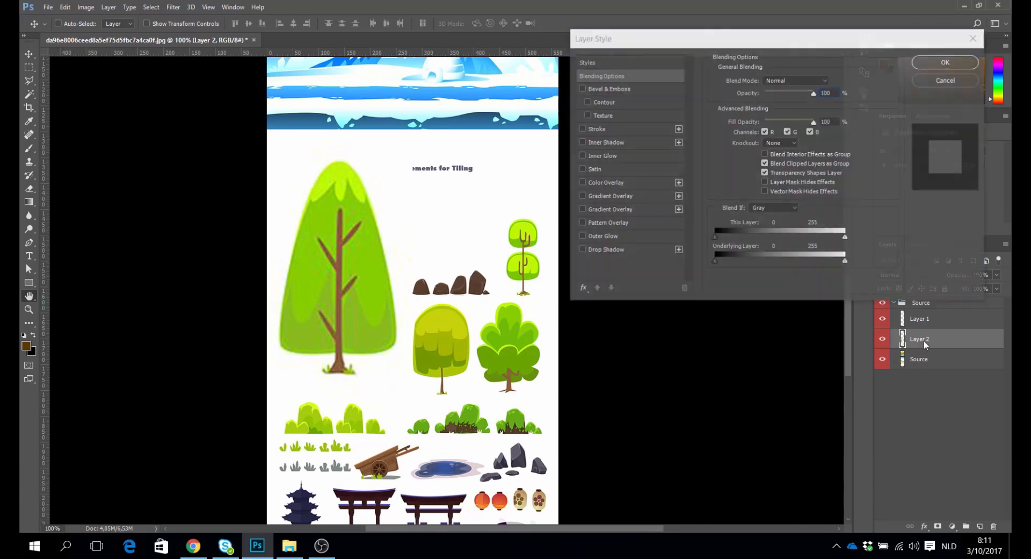
{"action": "left_click", "coordinate": [948, 79]}
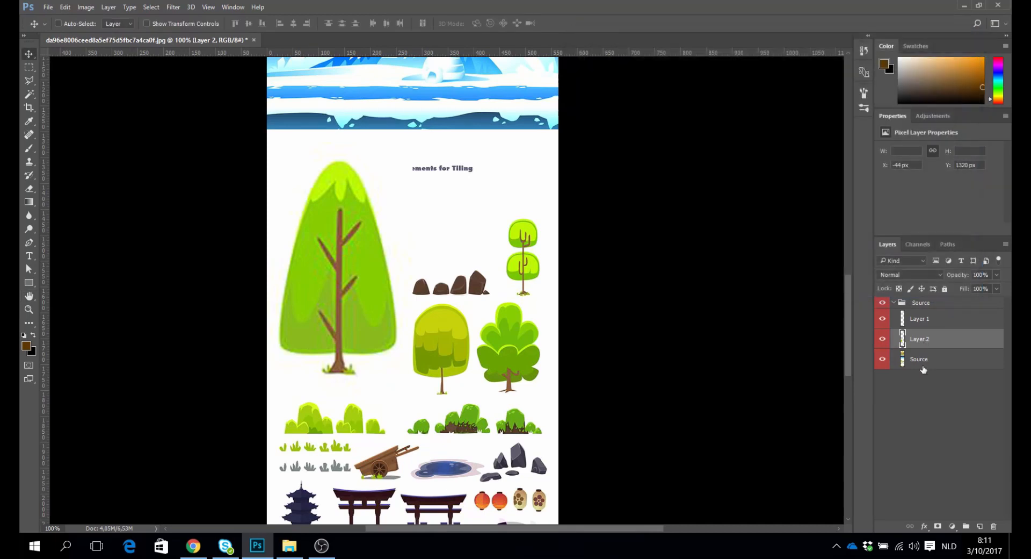
{"action": "double_click", "coordinate": [915, 339]}
{"action": "type", "text": "tree"}
Rename the empty layer at the top of the Source group as white.
{"action": "left_click", "coordinate": [944, 323]}
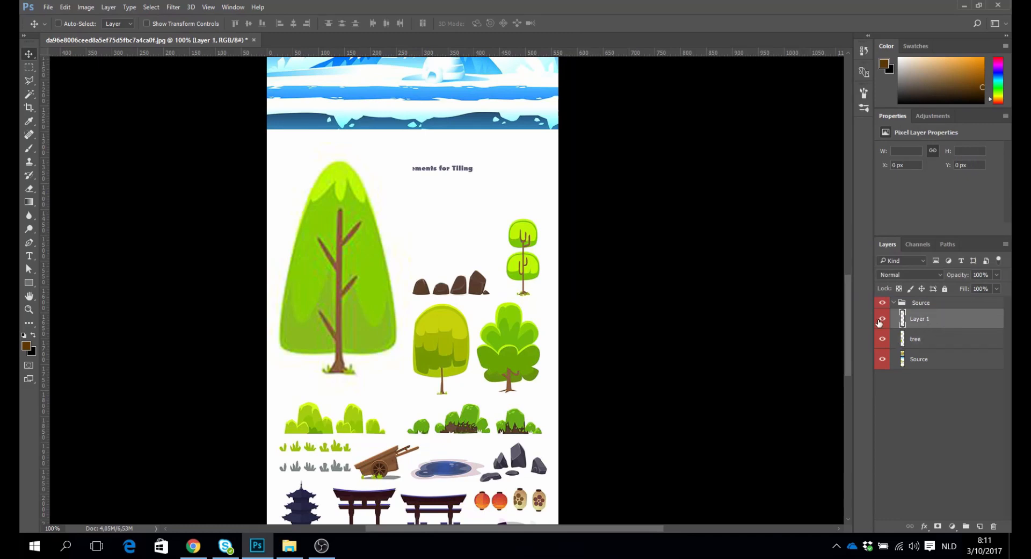
{"action": "double_click", "coordinate": [919, 322]}
{"action": "type", "text": "xhit"}
{"action": "type", "text": "whit"}
{"action": "type", "text": "e"}
{"action": "key", "text": "Return"}
Make a rectangular selection across the full canvas width around the enlarged tree, the brown rocks and the smaller trees beside it.
{"action": "left_click", "coordinate": [30, 68]}
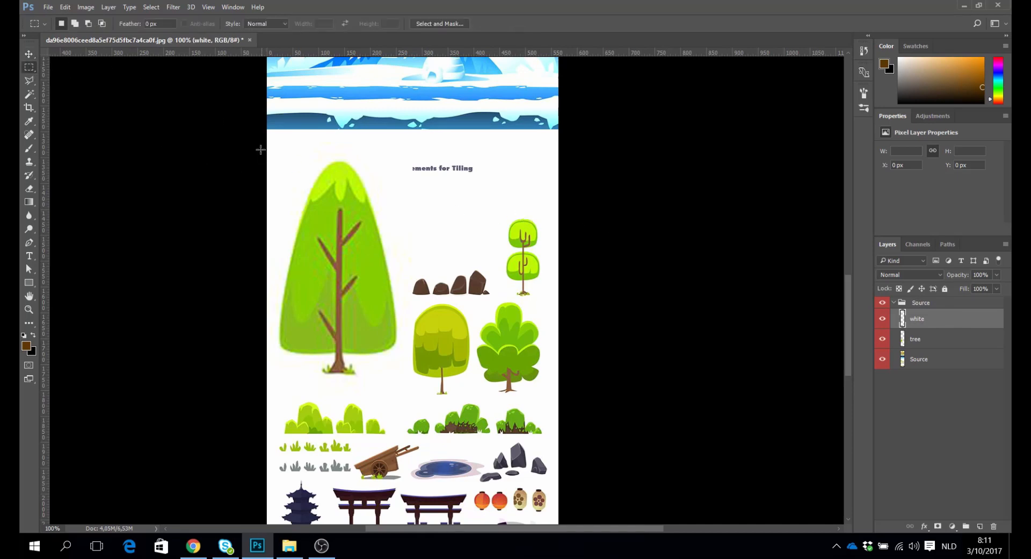
{"action": "left_click_drag", "start_coordinate": [256, 141], "coordinate": [623, 397]}
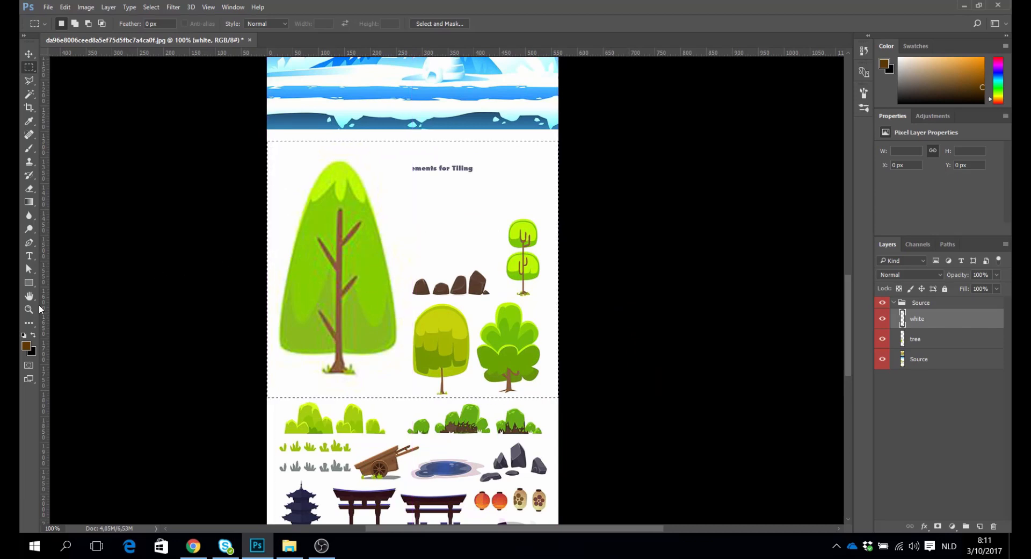
Try out the color swatches: swap black and white, pick a red foreground color and sample the tree's green as the background color.
{"action": "left_click", "coordinate": [24, 337]}
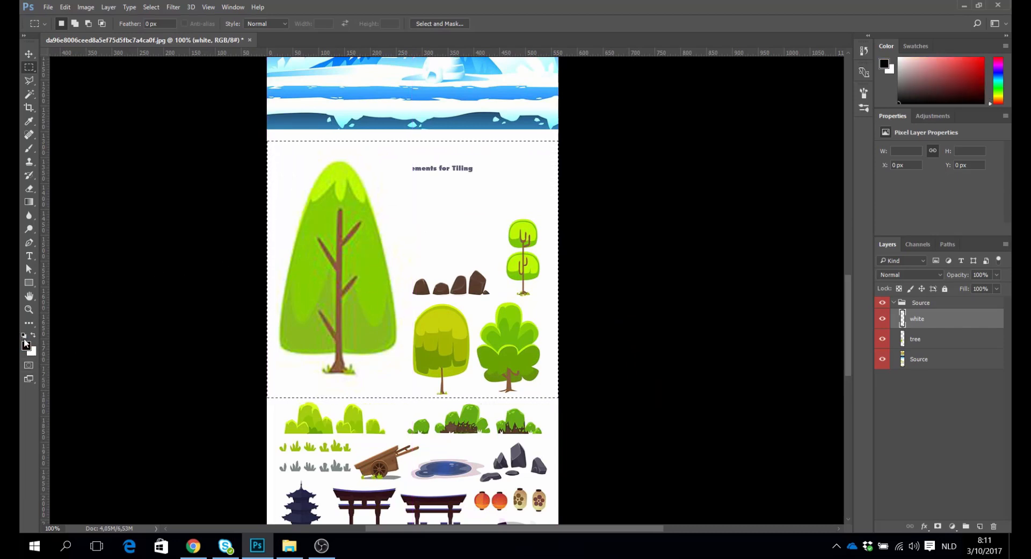
{"action": "left_click", "coordinate": [33, 336]}
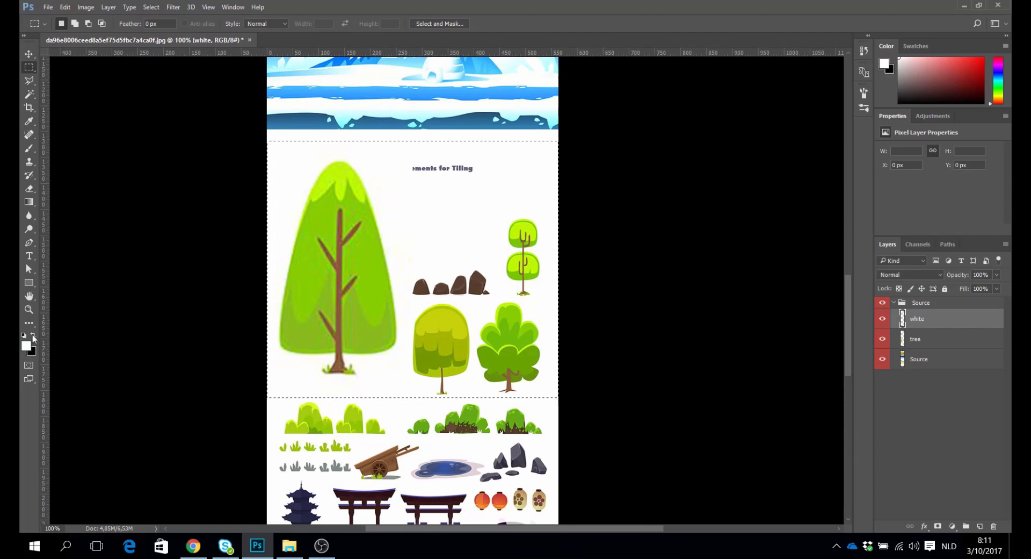
{"action": "left_click", "coordinate": [33, 337]}
{"action": "left_click", "coordinate": [33, 336]}
{"action": "left_click", "coordinate": [33, 336]}
{"action": "left_click", "coordinate": [33, 337]}
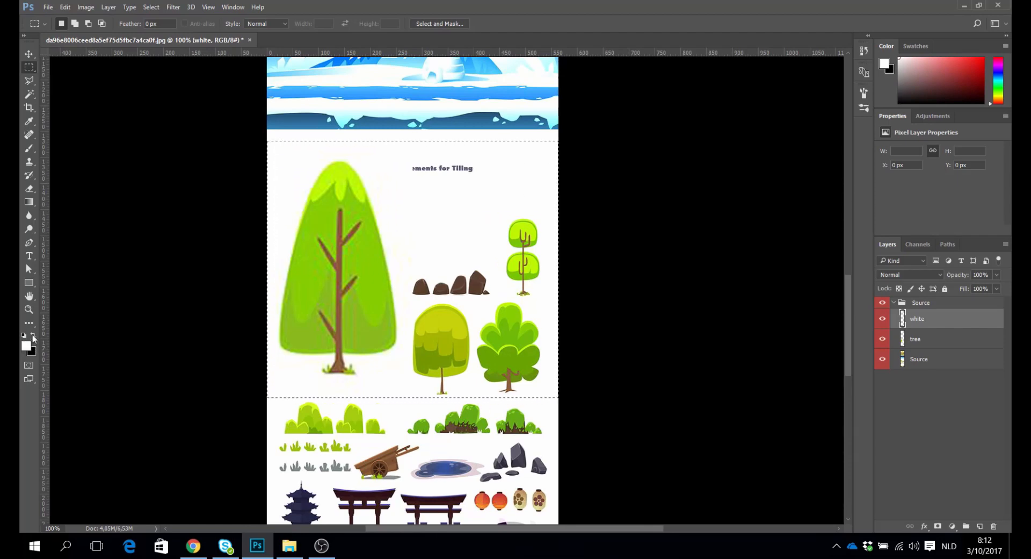
{"action": "left_click", "coordinate": [34, 337]}
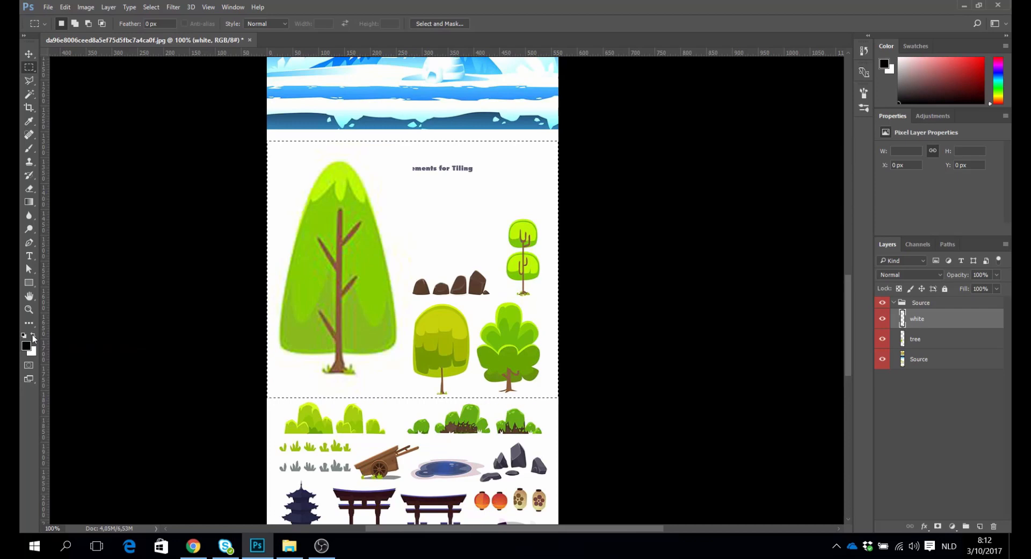
{"action": "left_click", "coordinate": [950, 75]}
{"action": "left_click", "coordinate": [966, 68]}
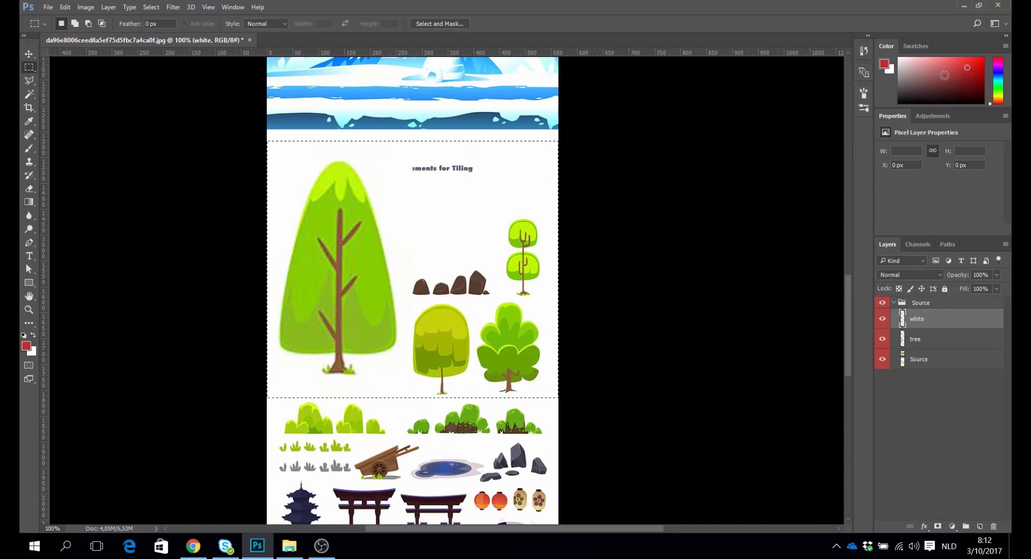
{"action": "left_click", "coordinate": [33, 350]}
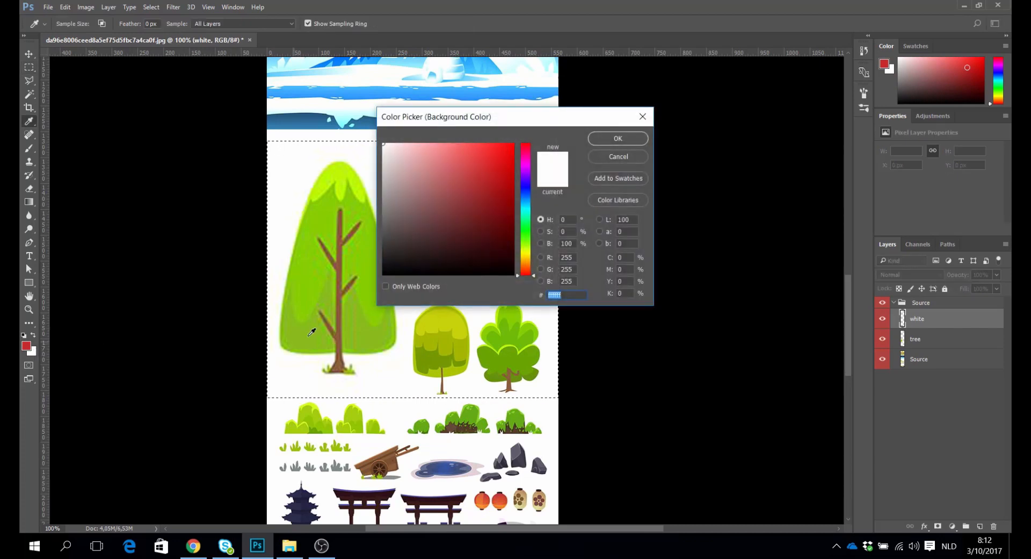
{"action": "left_click", "coordinate": [318, 269]}
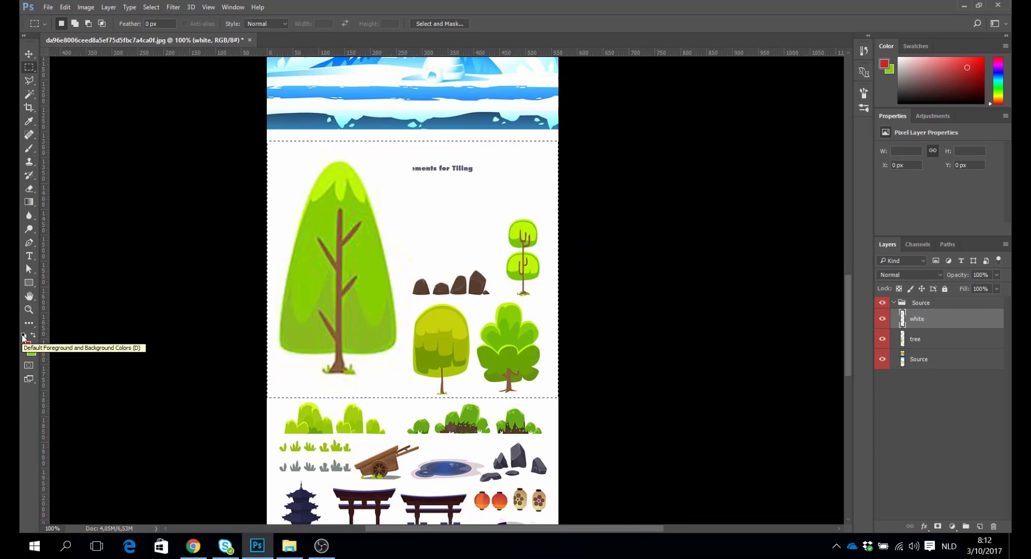
Restore the default black and white colors and fill the selection on the white layer alternately with black and white, ending with white.
{"action": "left_click", "coordinate": [23, 336]}
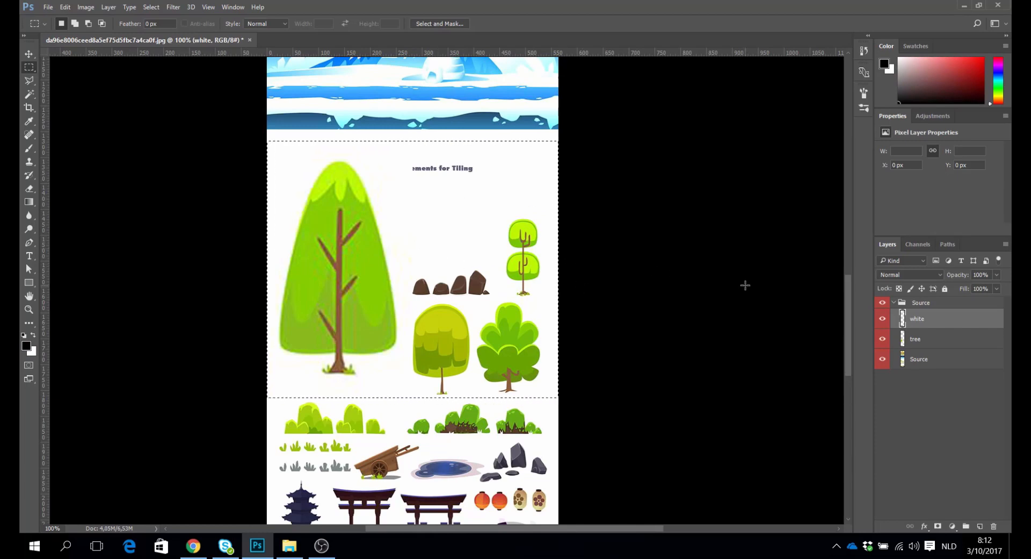
{"action": "key", "text": "alt+BackSpace"}
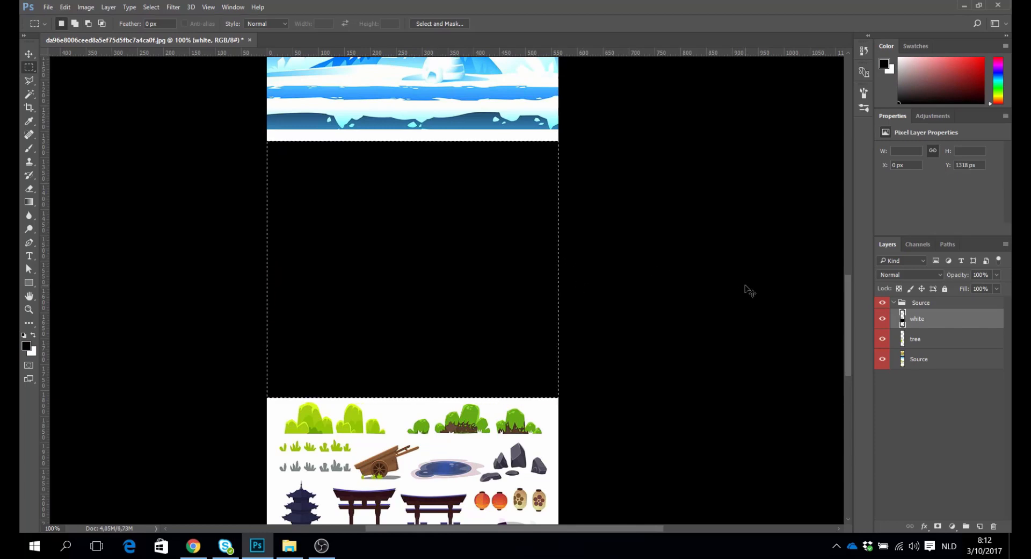
{"action": "key", "text": "ctrl+BackSpace"}
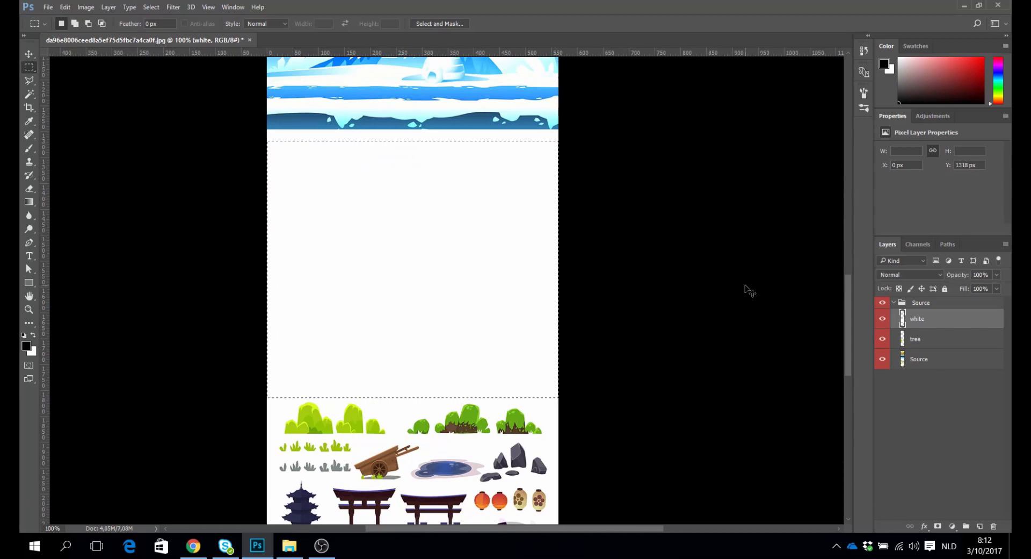
{"action": "key", "text": "alt+BackSpace"}
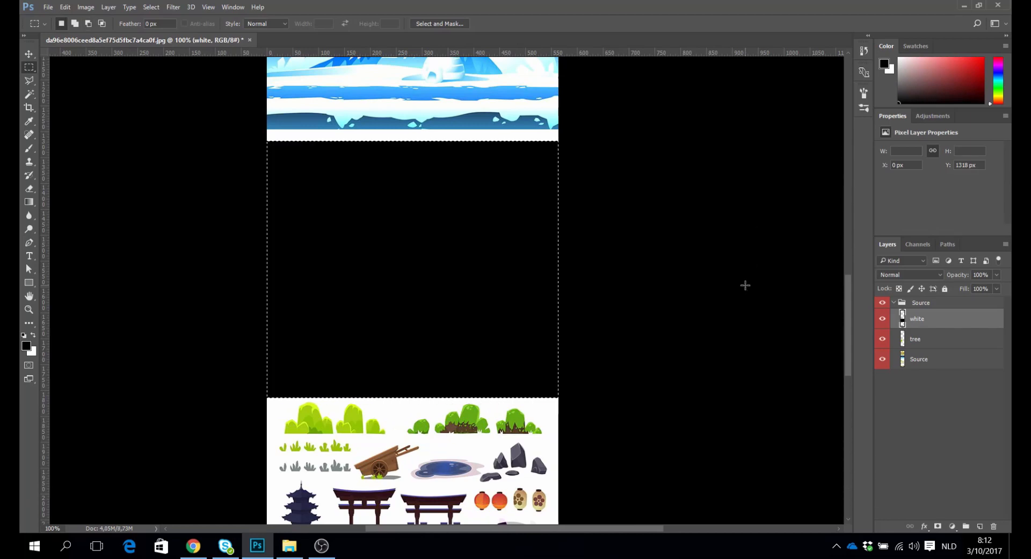
{"action": "key", "text": "ctrl+BackSpace"}
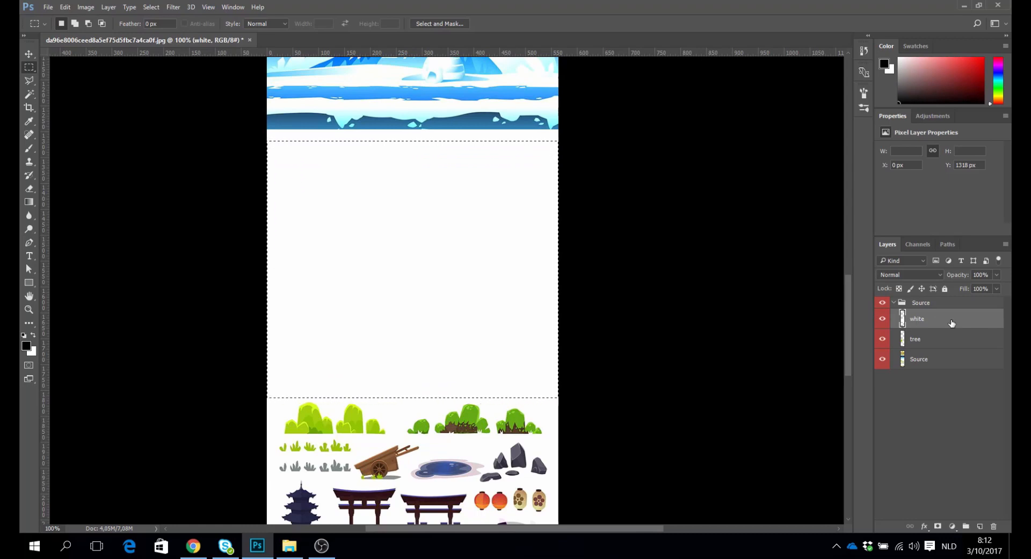
Clear the selection and move the white layer below the tree layer.
{"action": "key", "text": "ctrl+d"}
{"action": "left_click_drag", "start_coordinate": [935, 323], "coordinate": [925, 350]}
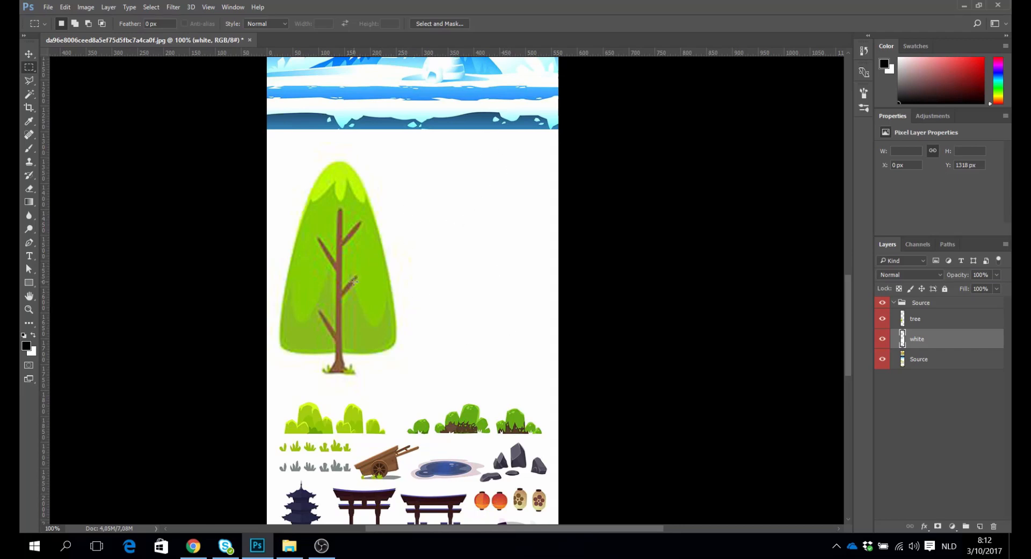
Create a layer group named Tree 1 above the Source group and give it a green color label.
{"action": "left_click", "coordinate": [936, 304]}
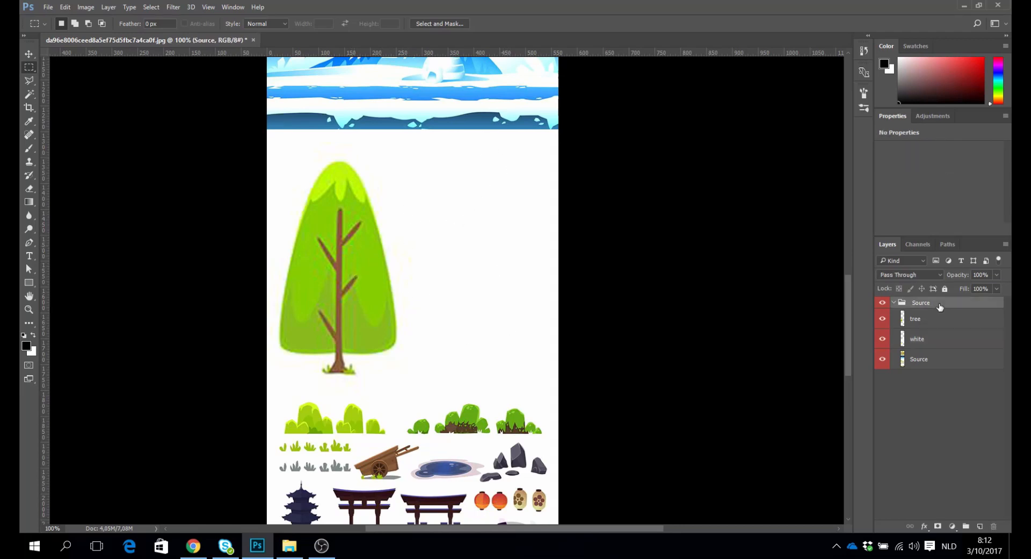
{"action": "left_click", "coordinate": [966, 526]}
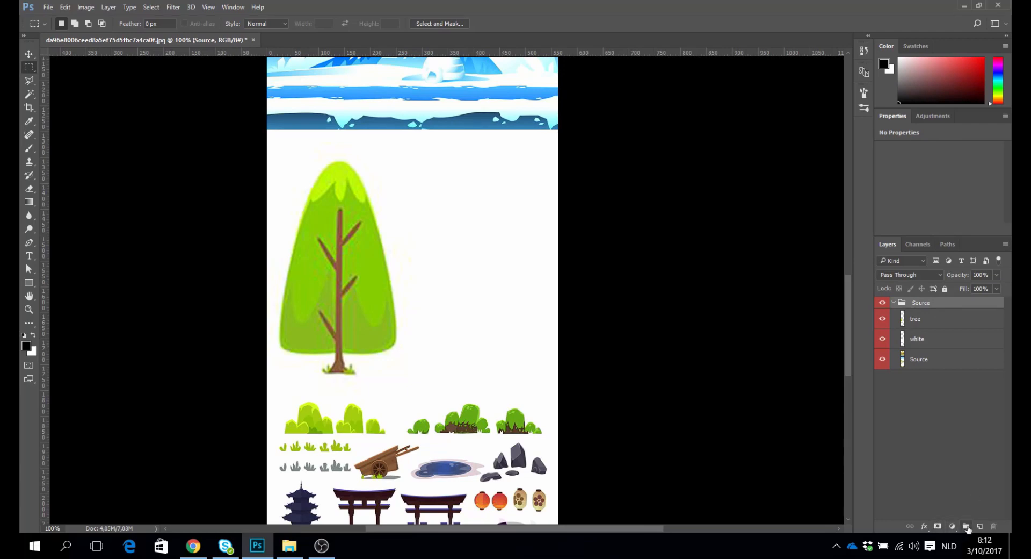
{"action": "double_click", "coordinate": [915, 304]}
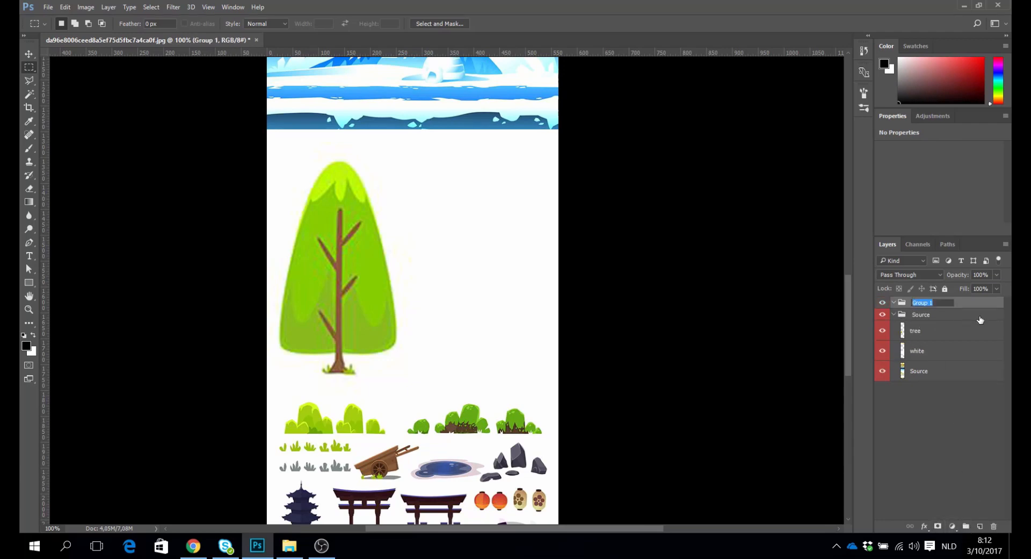
{"action": "type", "text": "Treee"}
{"action": "key", "text": "Return"}
{"action": "right_click", "coordinate": [928, 305]}
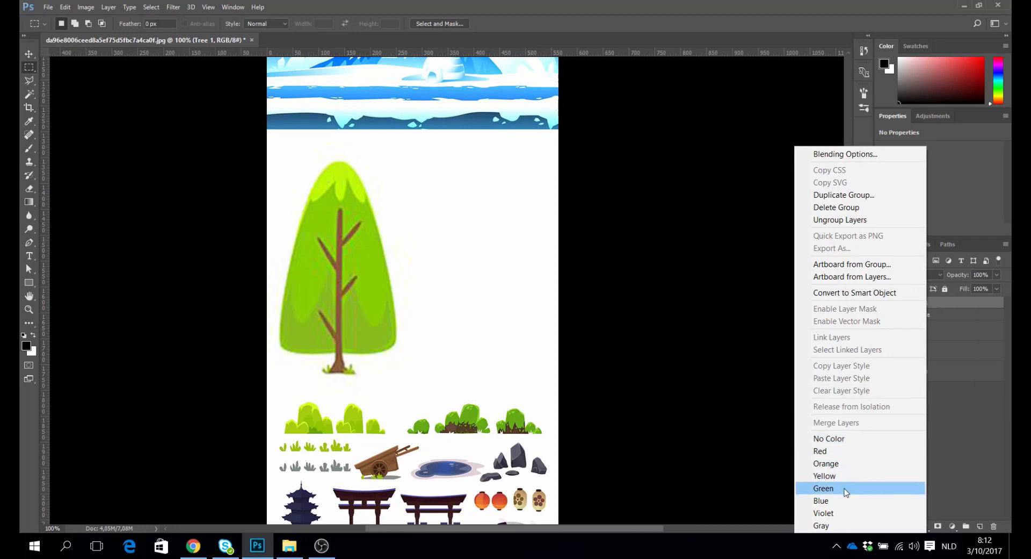
{"action": "left_click", "coordinate": [845, 489]}
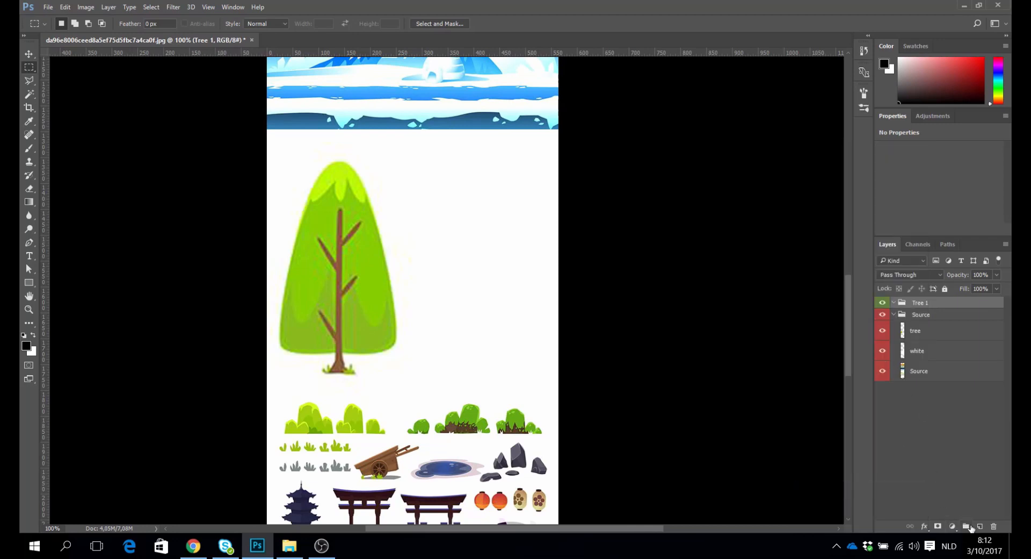
Add an empty layer inside the Tree 1 group and outline a tall triangular Polygonal Lasso selection in the white area beside the tree.
{"action": "left_click", "coordinate": [980, 526]}
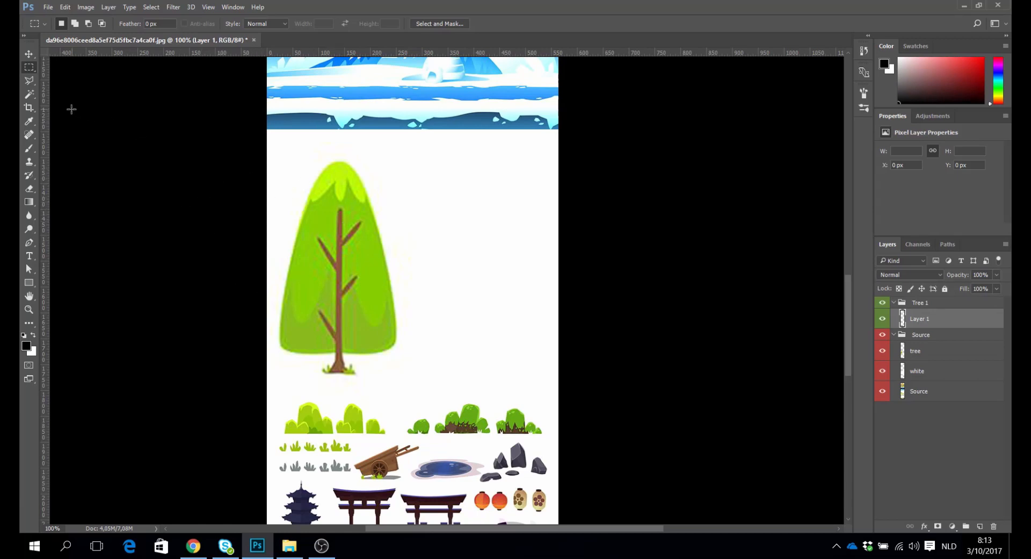
{"action": "left_click", "coordinate": [30, 72]}
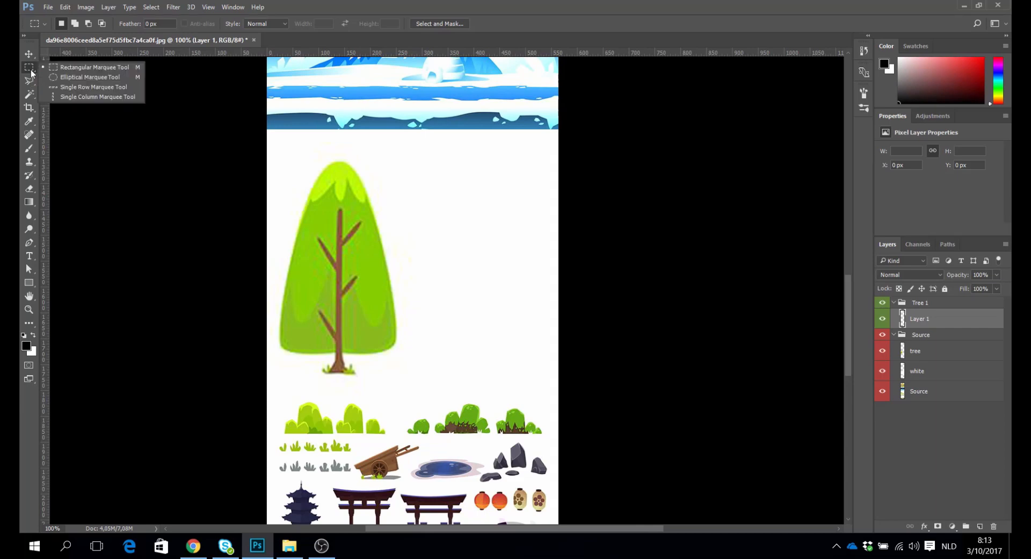
{"action": "left_click", "coordinate": [76, 78]}
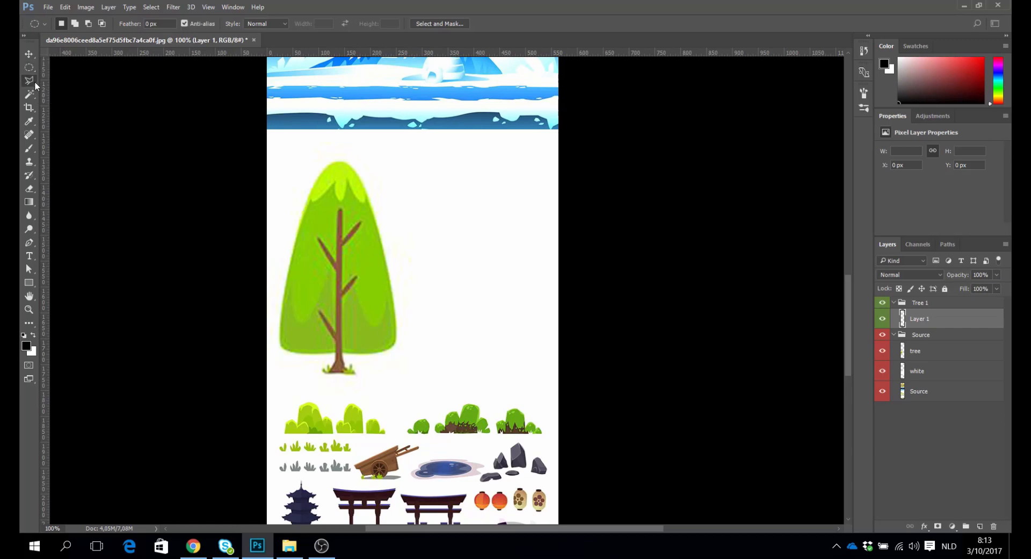
{"action": "left_click", "coordinate": [35, 82]}
{"action": "left_click", "coordinate": [81, 91]}
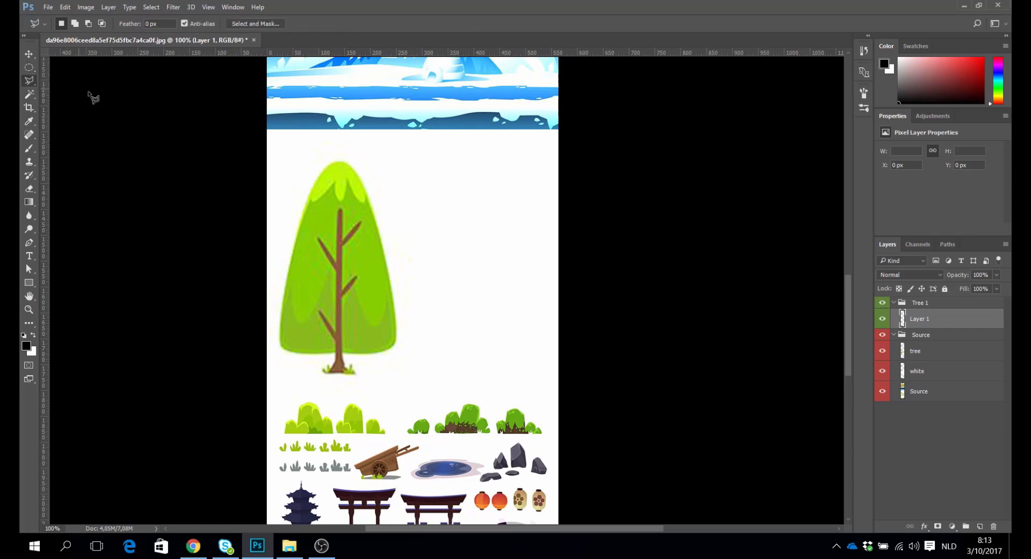
{"action": "left_click", "coordinate": [453, 340]}
{"action": "left_click", "coordinate": [540, 340]}
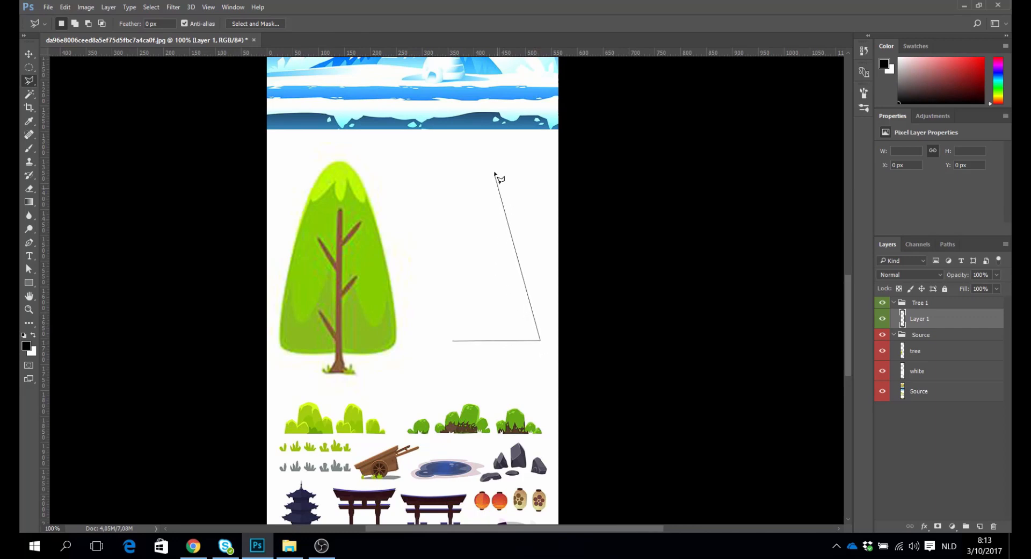
{"action": "left_click", "coordinate": [493, 161]}
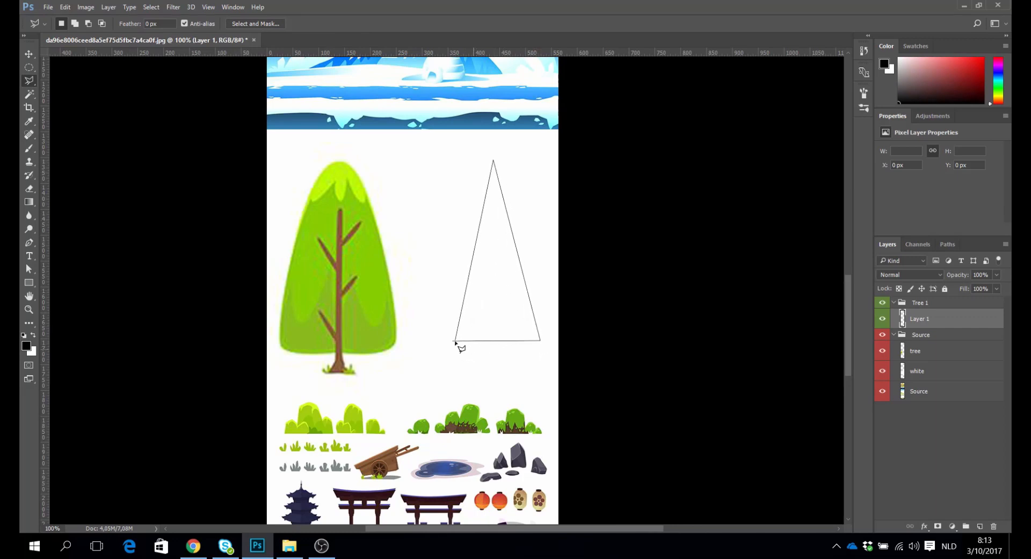
{"action": "left_click", "coordinate": [453, 341]}
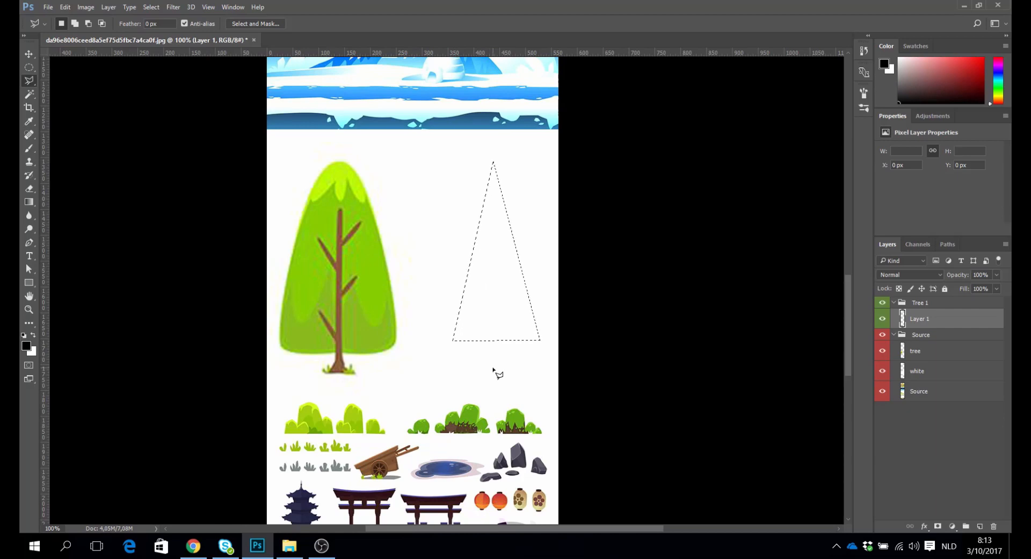
Sample the green of the reference tree's foliage as the foreground color and fill the triangular selection with it.
{"action": "left_click", "coordinate": [29, 121]}
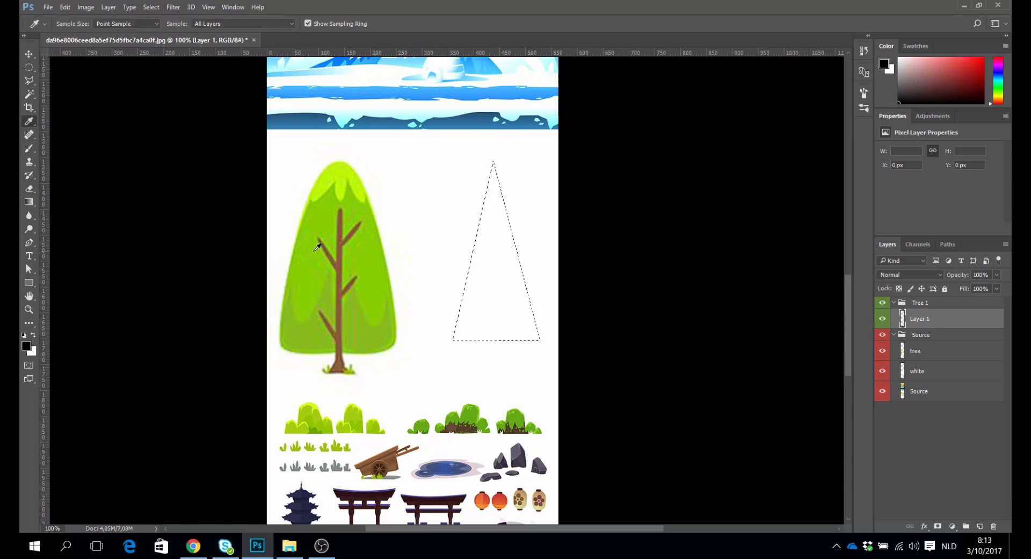
{"action": "left_click", "coordinate": [367, 254]}
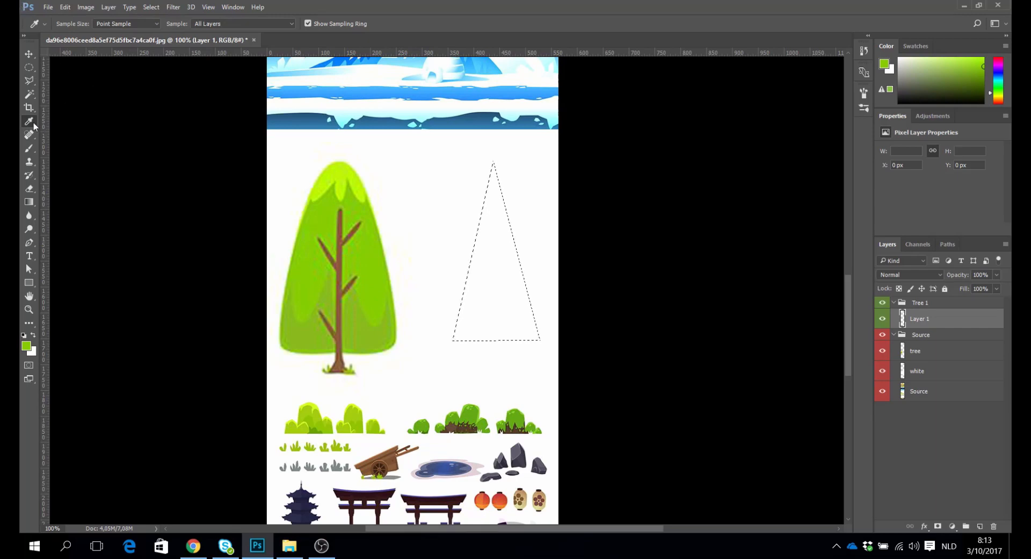
{"action": "left_click", "coordinate": [370, 266]}
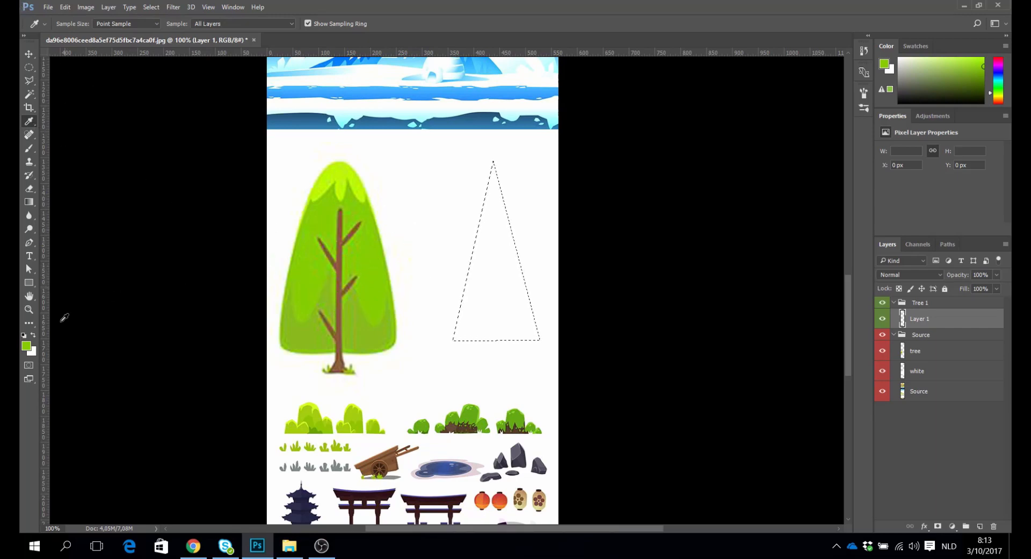
{"action": "key", "text": "alt+BackSpace"}
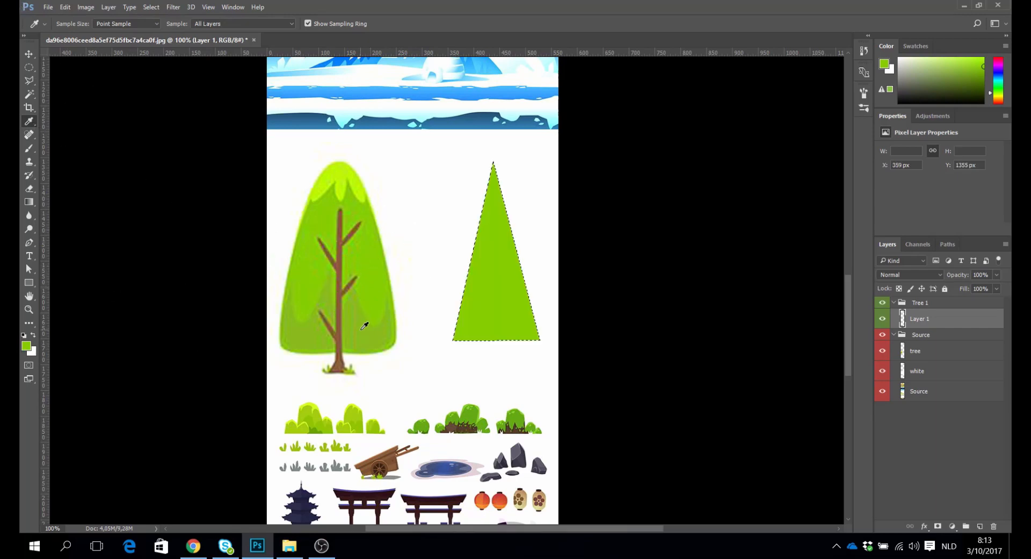
Clear the selection and examine the edges of the green triangle up close.
{"action": "key", "text": "ctrl+d"}
{"action": "key", "text": "z"}
{"action": "left_click_drag", "start_coordinate": [471, 269], "coordinate": [467, 271]}
{"action": "left_click", "coordinate": [467, 270]}
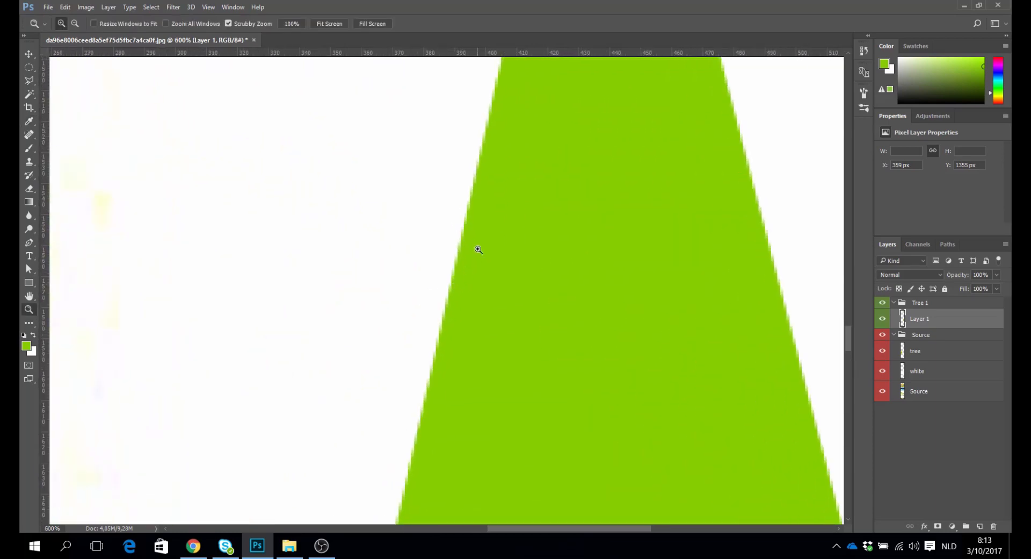
{"action": "left_click", "coordinate": [512, 264]}
{"action": "left_click", "coordinate": [502, 298], "text": "alt"}
{"action": "left_click", "coordinate": [502, 299], "text": "alt"}
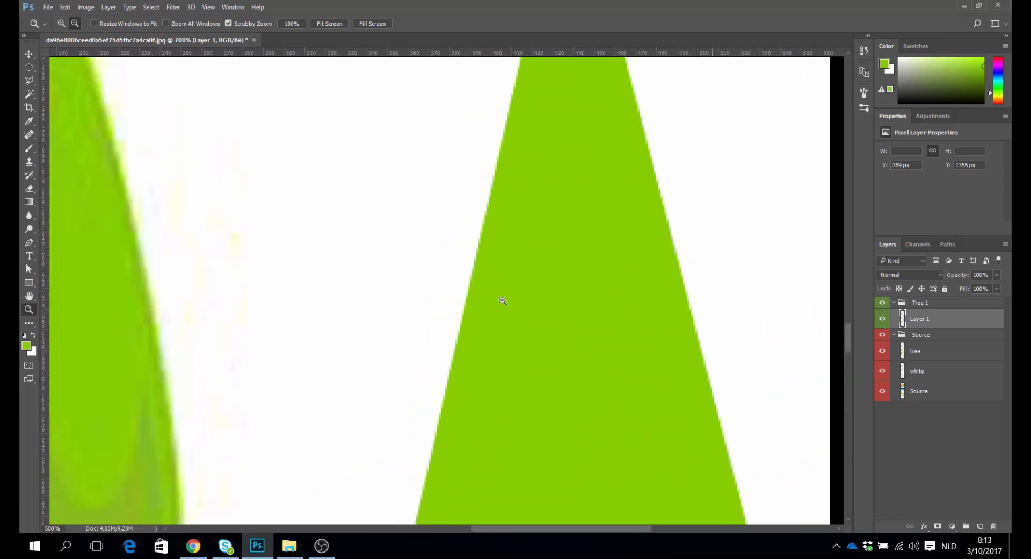
{"action": "left_click", "coordinate": [502, 299], "text": "alt"}
{"action": "left_click", "coordinate": [503, 301], "text": "alt"}
{"action": "left_click", "coordinate": [504, 300], "text": "alt"}
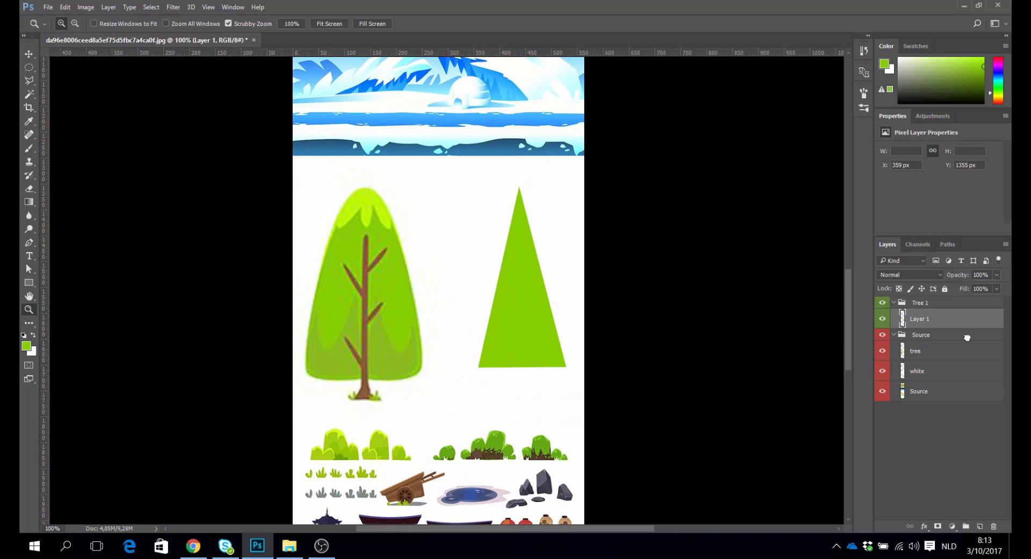
Delete the triangle's layer and add a new empty layer inside the Tree 1 group.
{"action": "left_click_drag", "start_coordinate": [966, 326], "coordinate": [994, 525]}
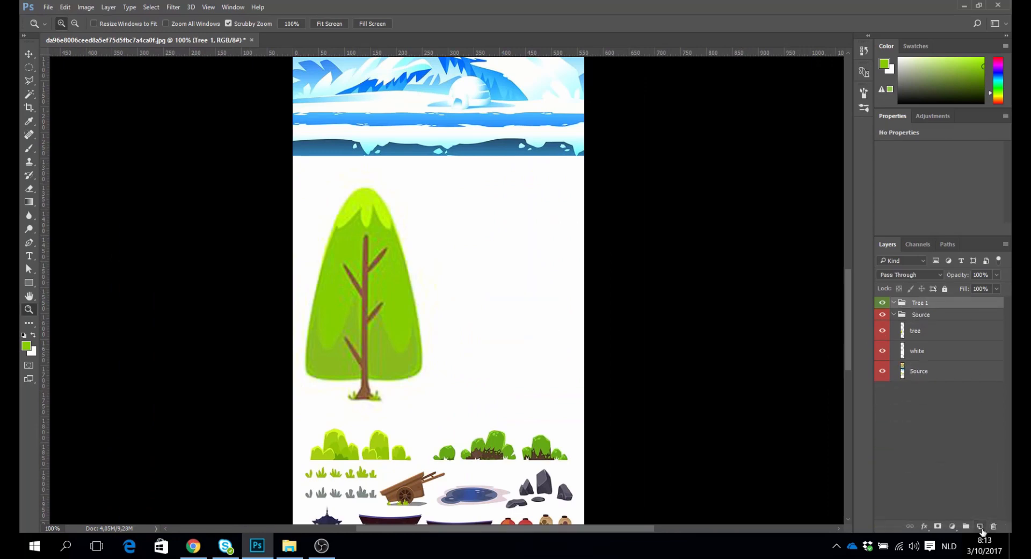
{"action": "left_click", "coordinate": [29, 73]}
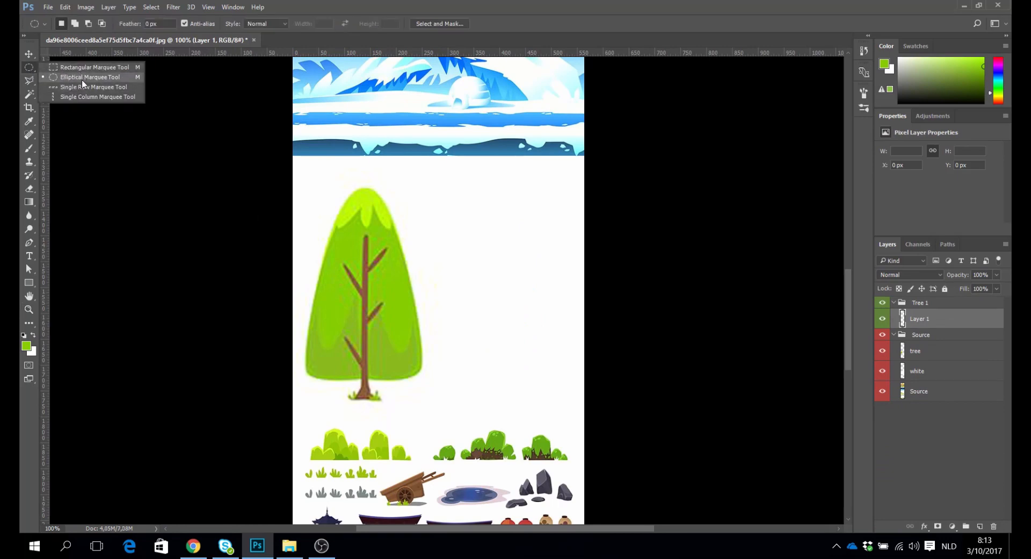
{"action": "left_click", "coordinate": [82, 80]}
{"action": "left_click", "coordinate": [32, 84]}
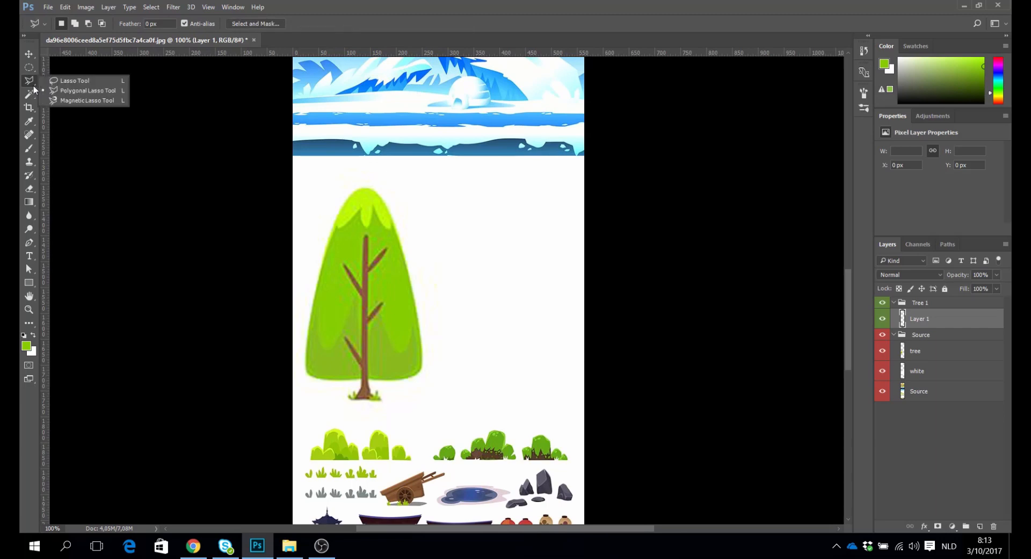
{"action": "left_click", "coordinate": [95, 81]}
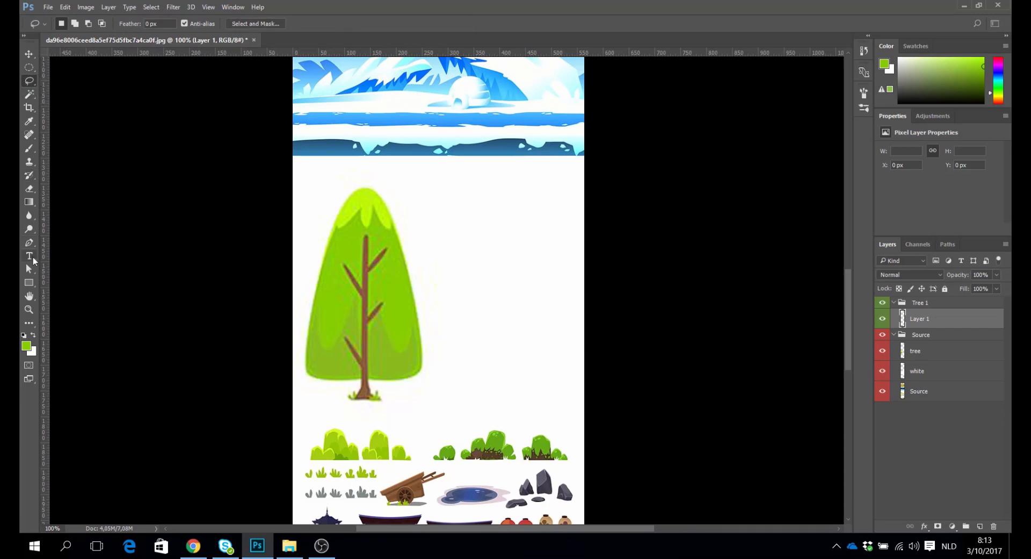
Create a polygon shape 100 px wide and 500 px high with 3 sides and smooth corners.
{"action": "left_click", "coordinate": [33, 286]}
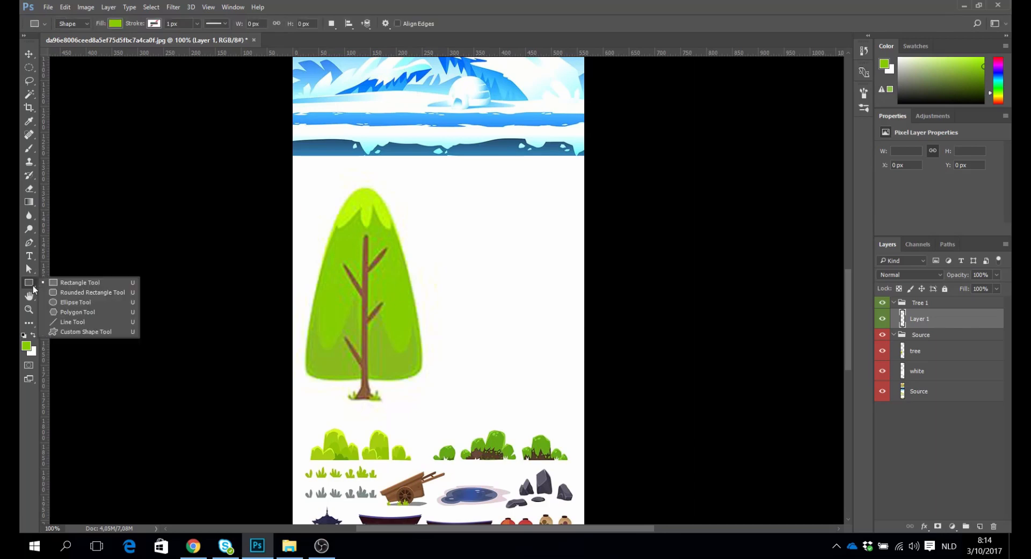
{"action": "left_click", "coordinate": [77, 312]}
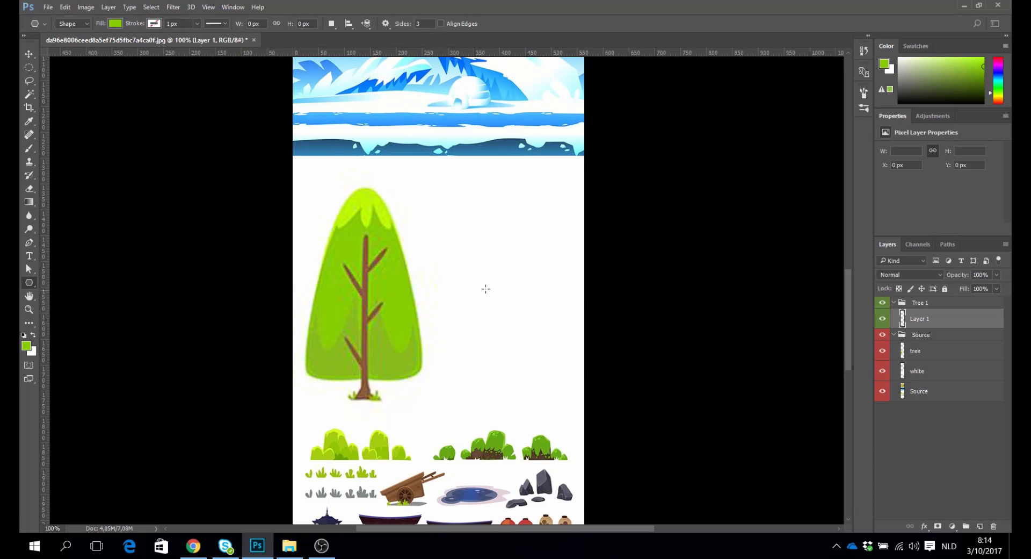
{"action": "left_click", "coordinate": [500, 270]}
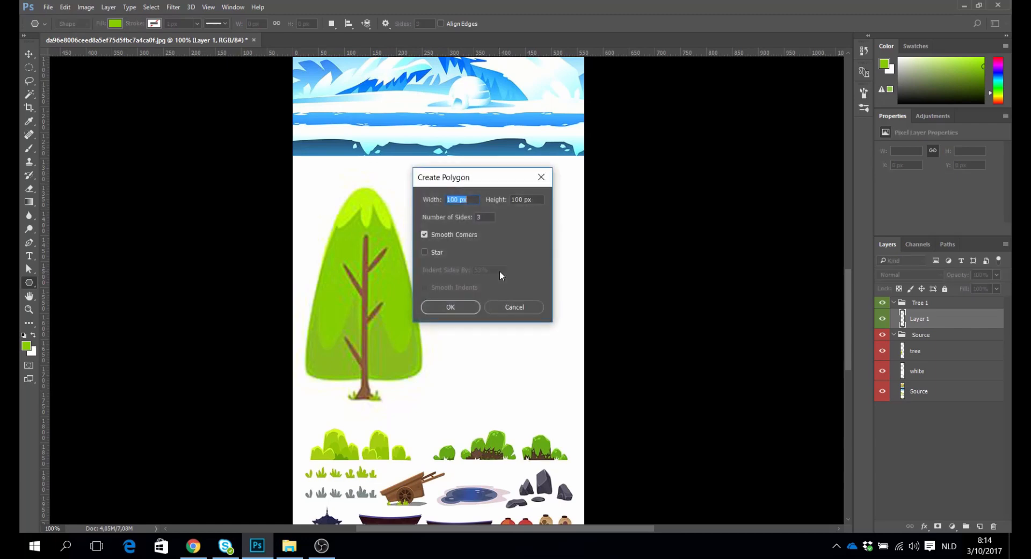
{"action": "left_click_drag", "start_coordinate": [507, 178], "coordinate": [717, 180]}
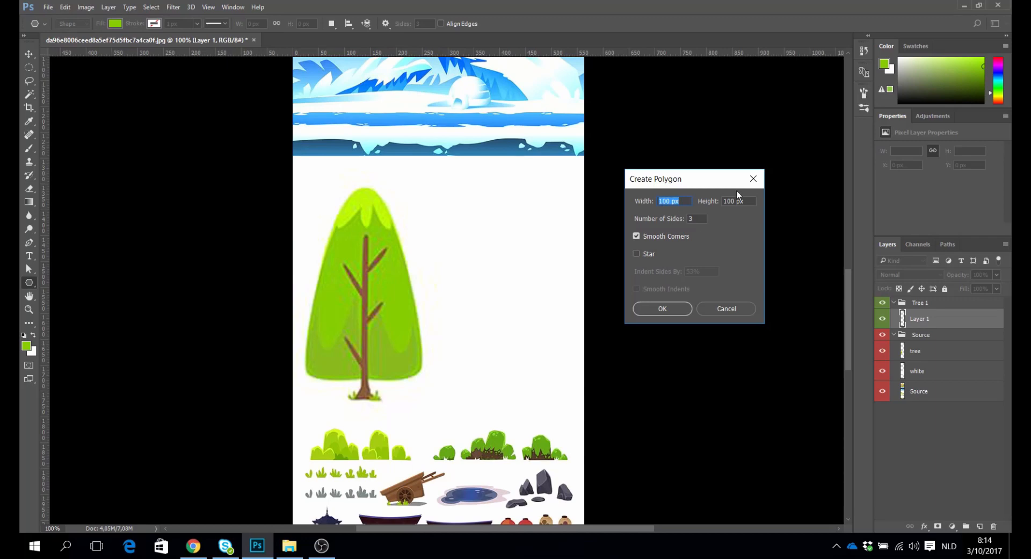
{"action": "left_click_drag", "start_coordinate": [726, 204], "coordinate": [719, 203]}
{"action": "type", "text": "5"}
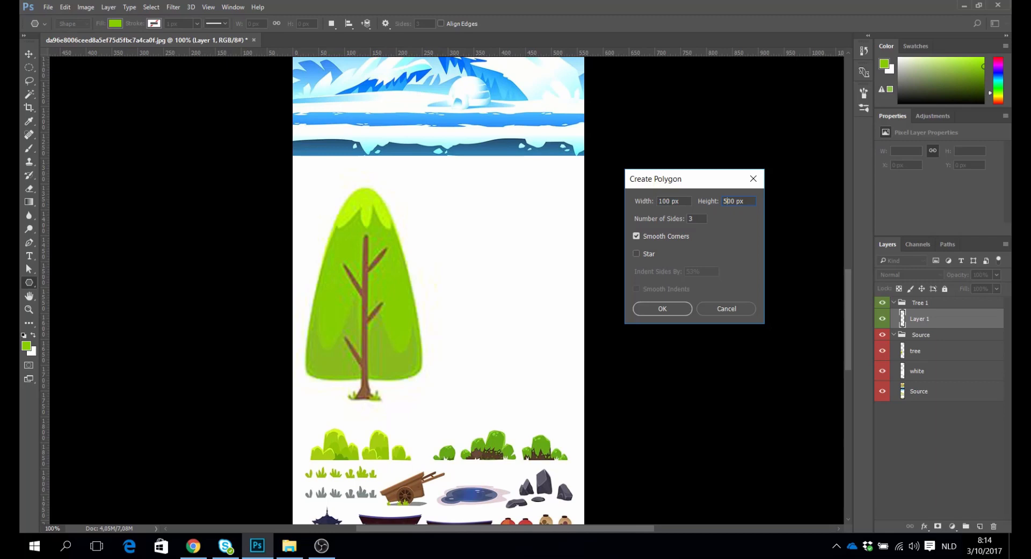
{"action": "left_click", "coordinate": [697, 220]}
{"action": "type", "text": "3"}
{"action": "left_click", "coordinate": [670, 307]}
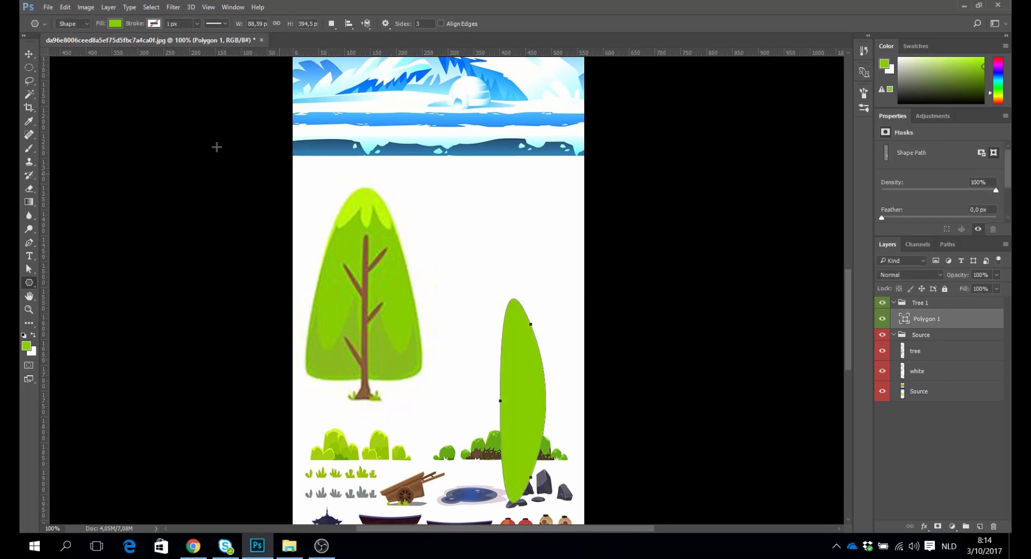
Move the polygon up into the white area beside the reference tree and rotate it by -90 degrees.
{"action": "left_click", "coordinate": [29, 54]}
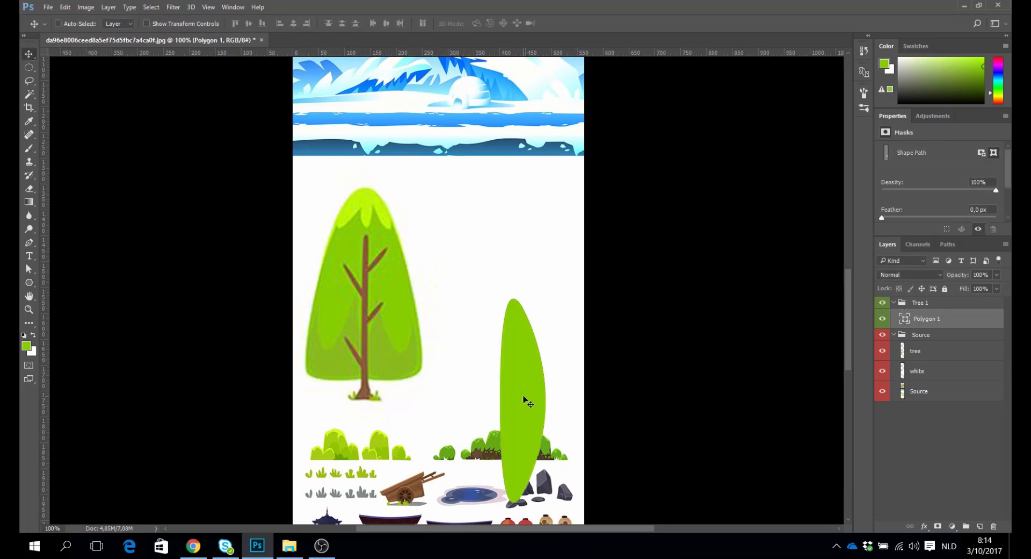
{"action": "left_click_drag", "start_coordinate": [523, 392], "coordinate": [492, 273]}
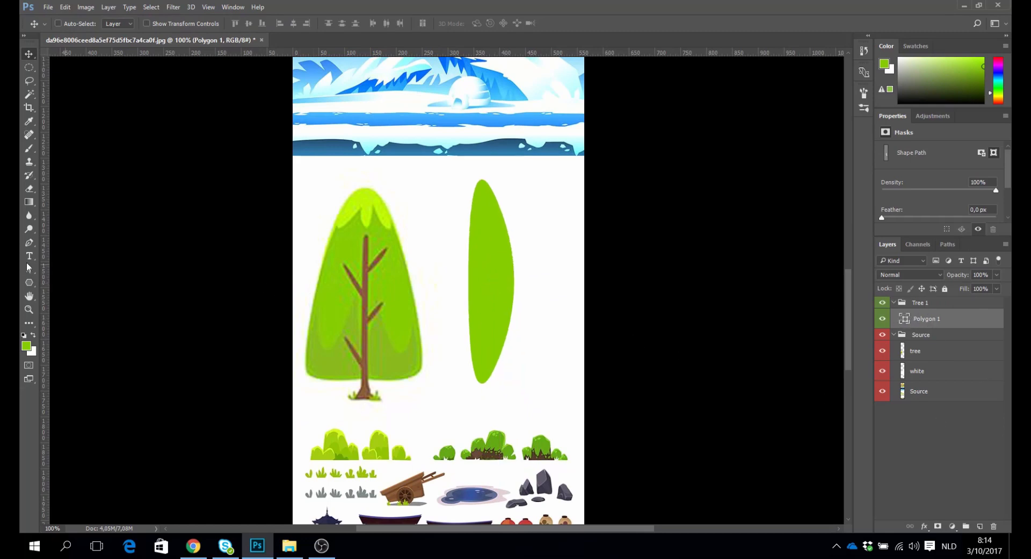
{"action": "left_click", "coordinate": [29, 273]}
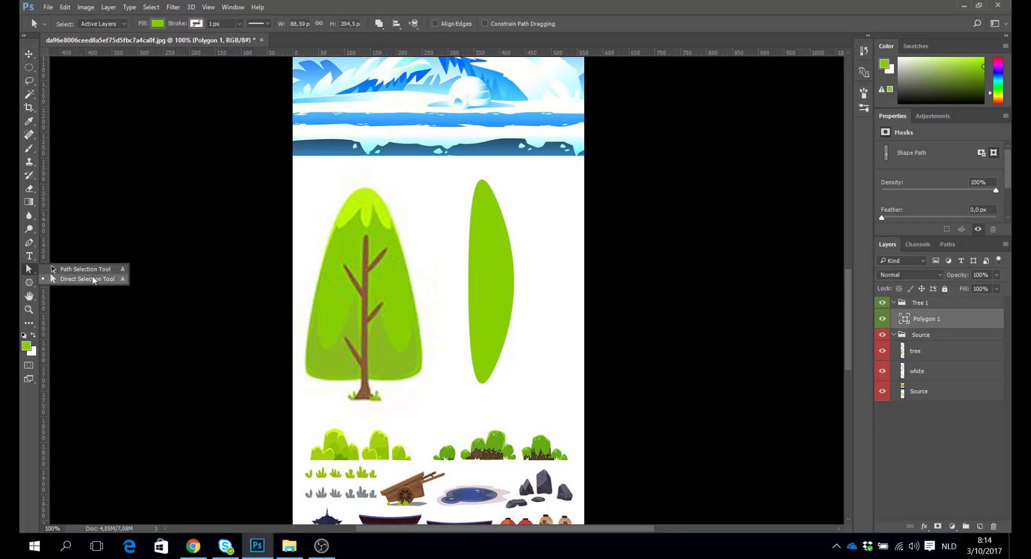
{"action": "left_click", "coordinate": [93, 279]}
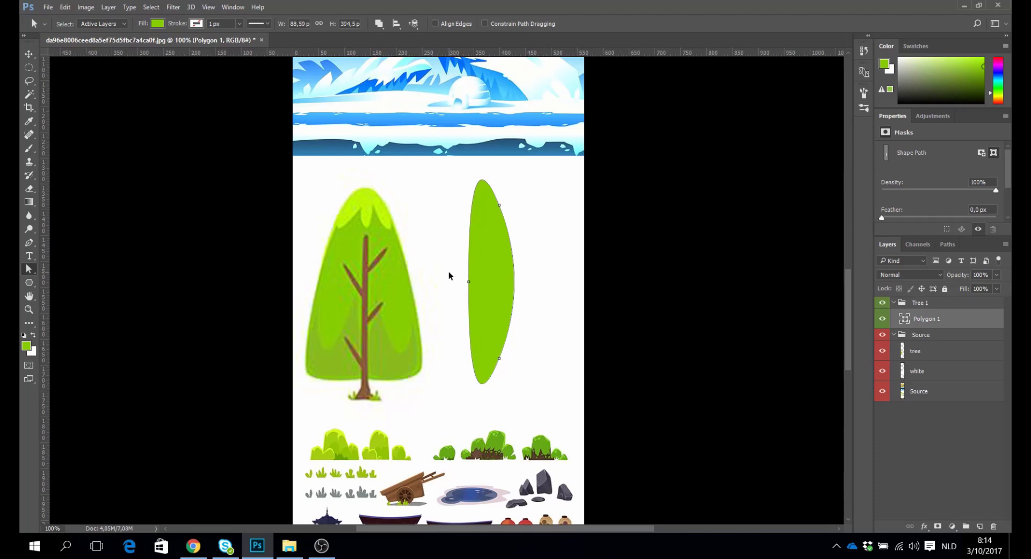
{"action": "key", "text": "ctrl+t"}
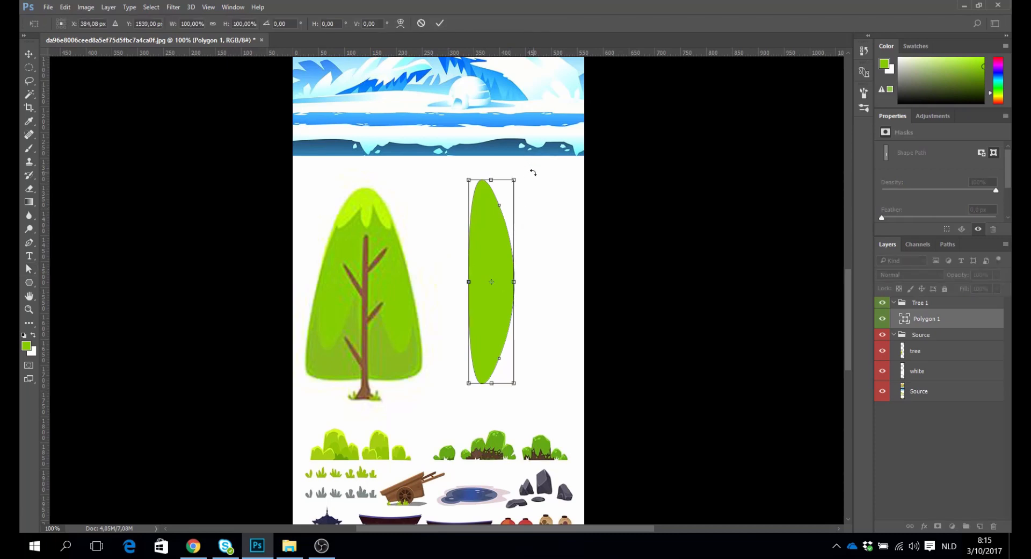
{"action": "left_click_drag", "start_coordinate": [533, 172], "coordinate": [422, 256]}
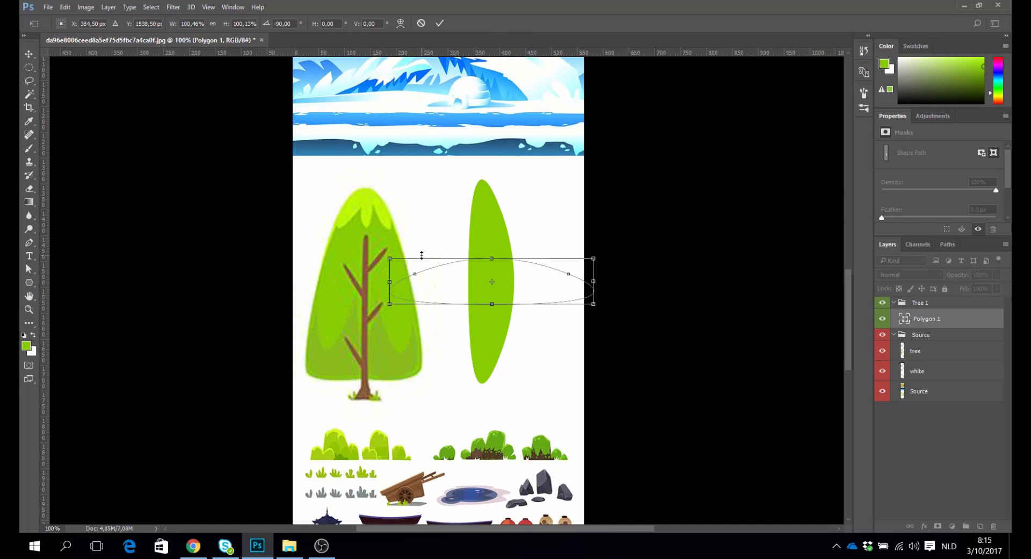
Stretch the rotated polygon into a foliage shape about 190 px wide and 370 px high and place it level with the reference tree's foliage.
{"action": "left_click_drag", "start_coordinate": [491, 259], "coordinate": [492, 179]}
{"action": "left_click_drag", "start_coordinate": [492, 304], "coordinate": [492, 402]}
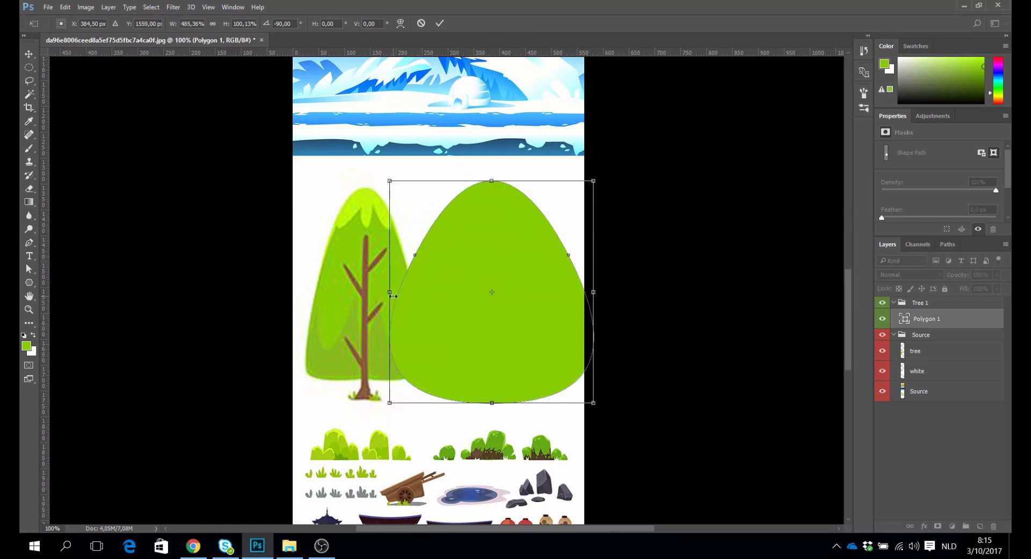
{"action": "left_click_drag", "start_coordinate": [389, 291], "coordinate": [464, 299]}
{"action": "left_click_drag", "start_coordinate": [594, 292], "coordinate": [562, 292]}
{"action": "left_click_drag", "start_coordinate": [510, 182], "coordinate": [513, 212]}
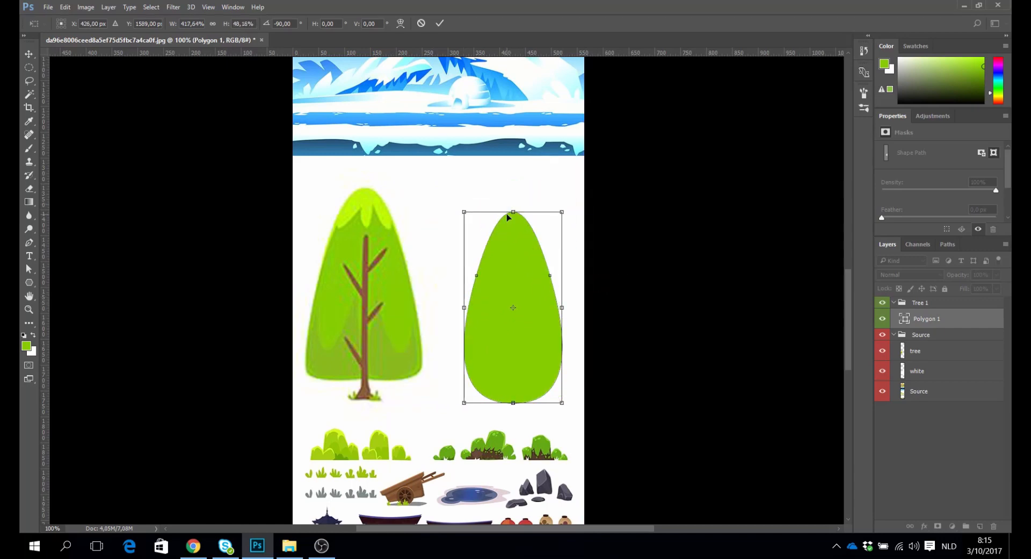
{"action": "left_click", "coordinate": [25, 55]}
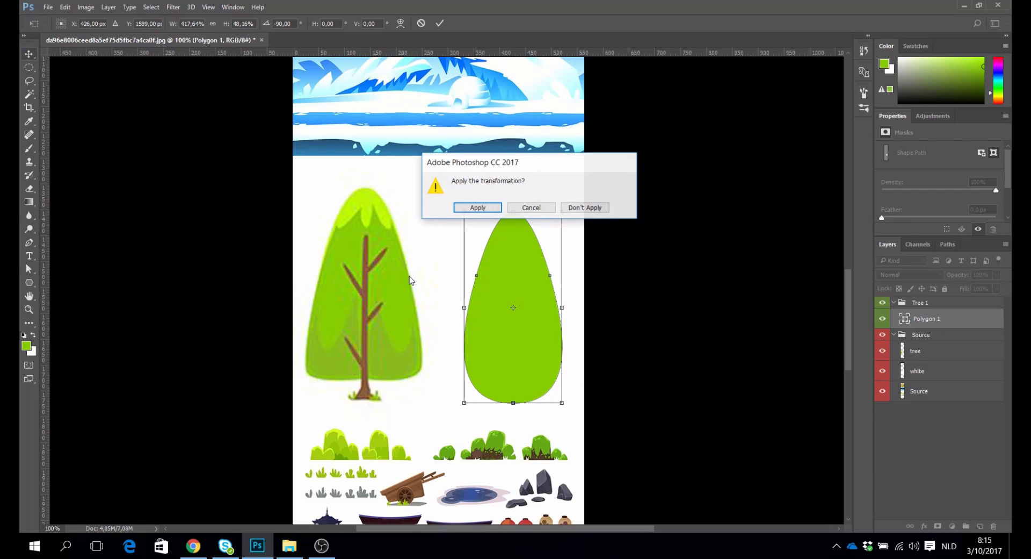
{"action": "left_click", "coordinate": [477, 208]}
{"action": "left_click_drag", "start_coordinate": [516, 282], "coordinate": [507, 250]}
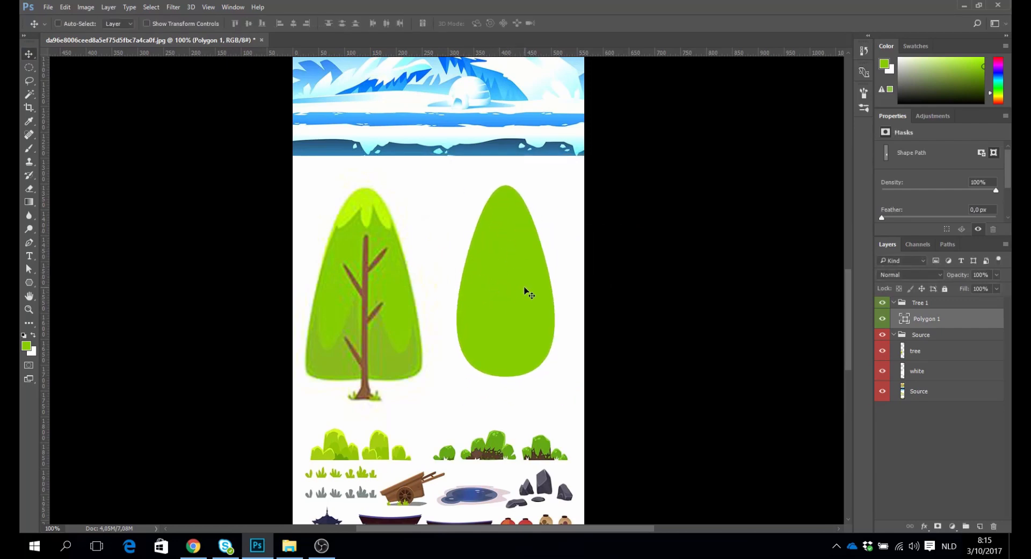
Add an empty layer above the polygon layer and set the Rectangle tool to Path mode.
{"action": "left_click", "coordinate": [30, 283]}
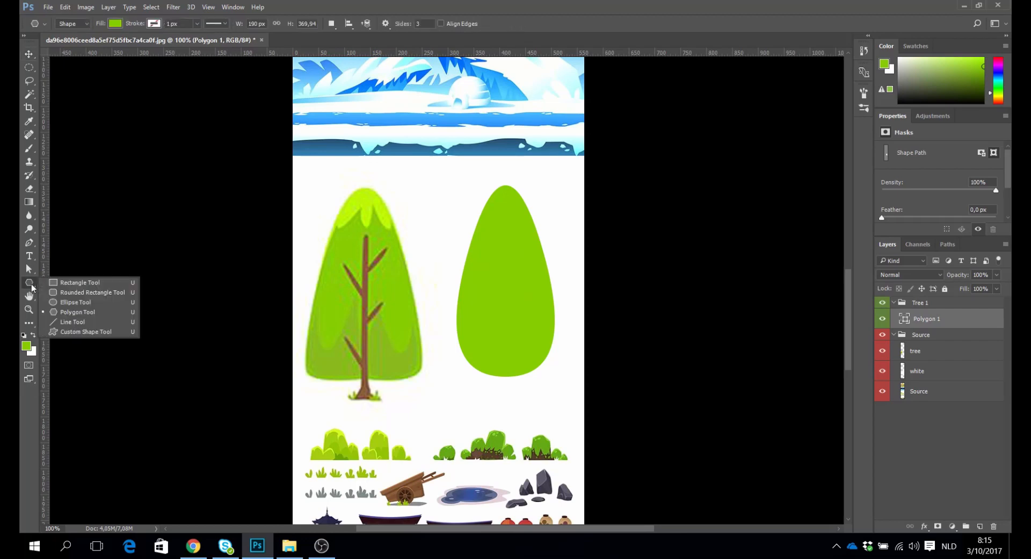
{"action": "left_click", "coordinate": [104, 291]}
{"action": "left_click", "coordinate": [40, 284]}
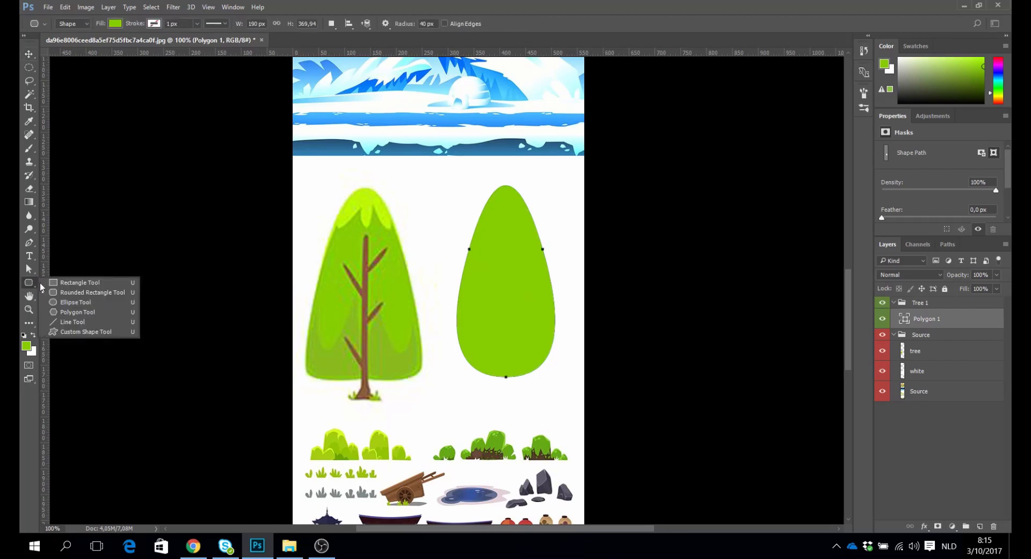
{"action": "left_click", "coordinate": [75, 282]}
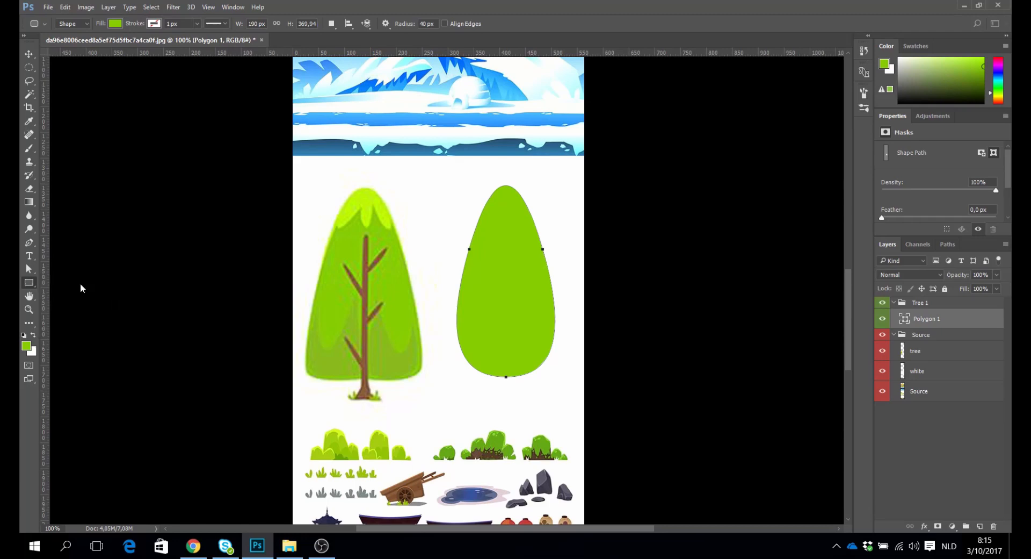
{"action": "left_click", "coordinate": [88, 25]}
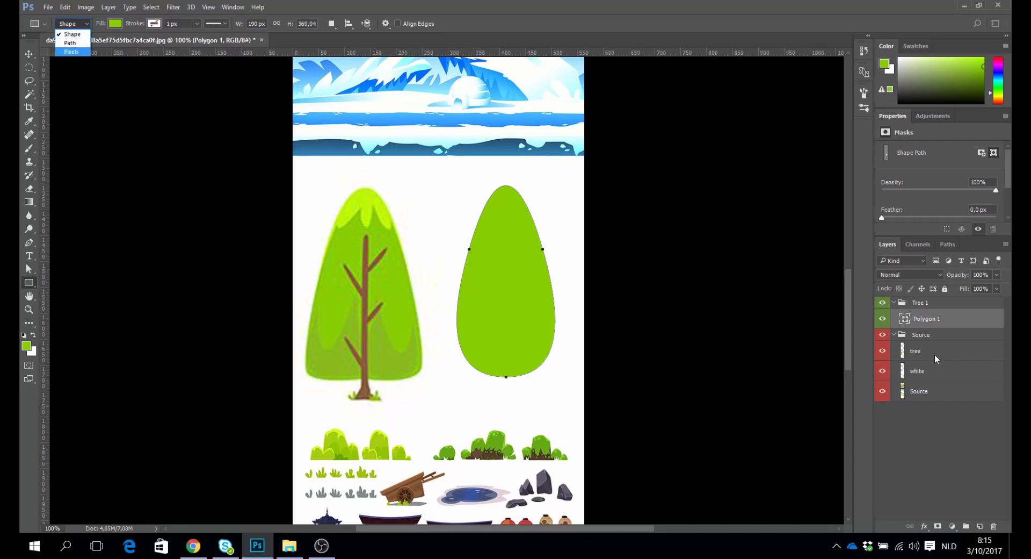
{"action": "left_click", "coordinate": [938, 325]}
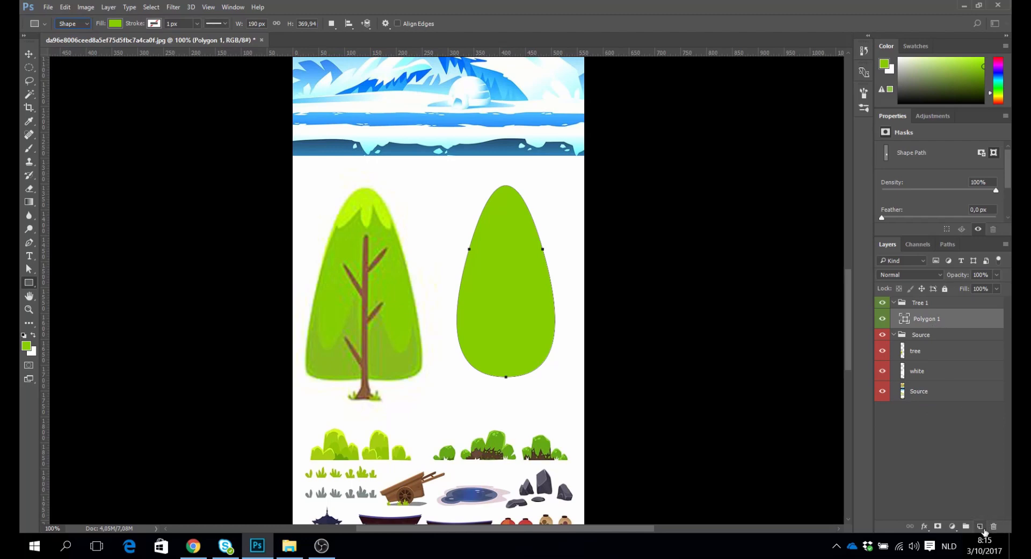
{"action": "left_click", "coordinate": [981, 528]}
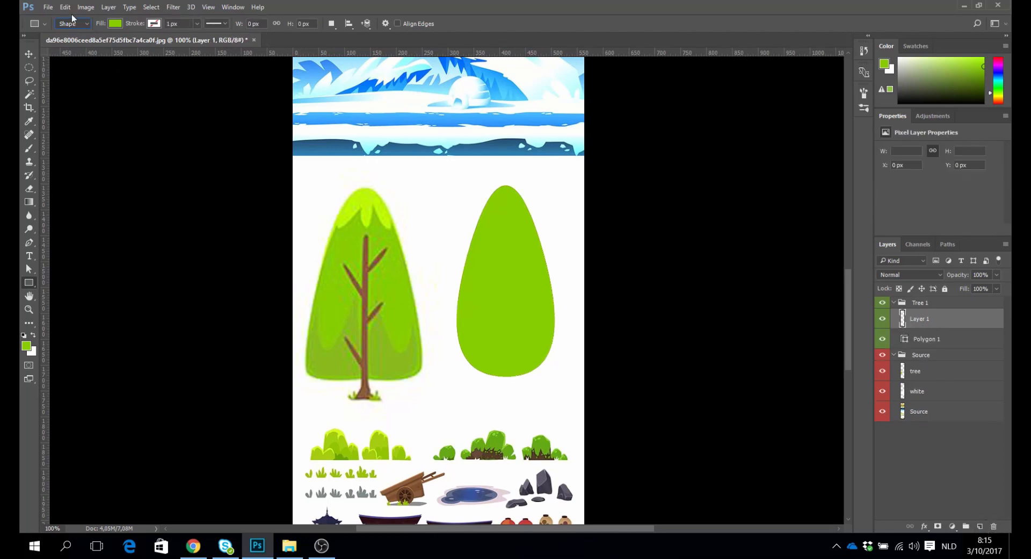
{"action": "left_click", "coordinate": [84, 31]}
{"action": "left_click", "coordinate": [78, 43]}
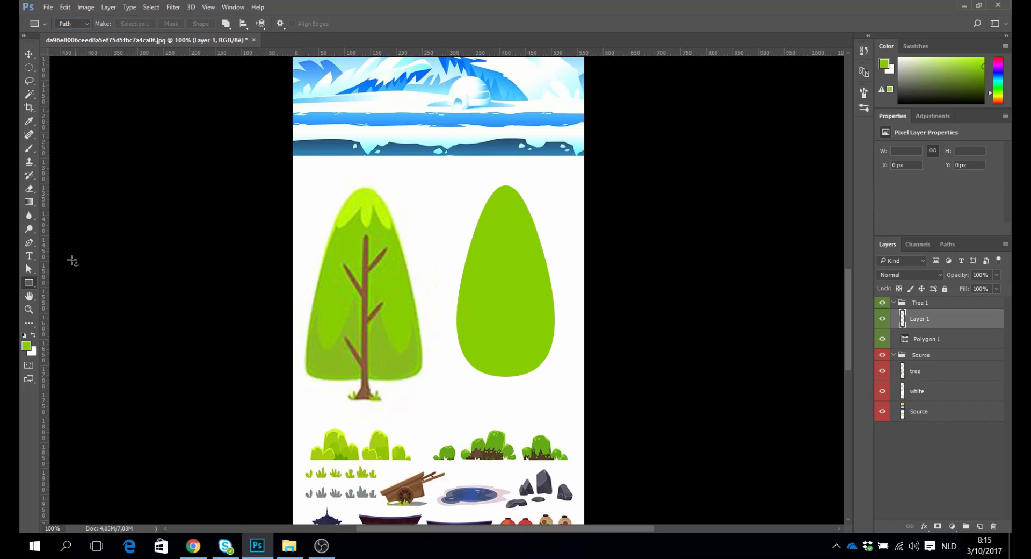
Draw an elliptical path about 73 px wide and 93 px high between the reference tree and the green foliage shape.
{"action": "right_click", "coordinate": [32, 281]}
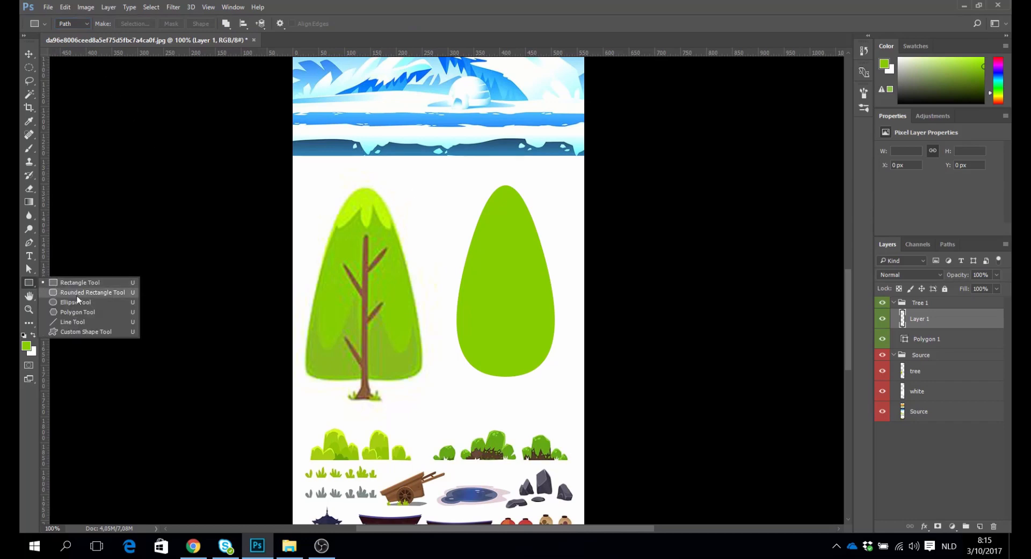
{"action": "left_click", "coordinate": [77, 301]}
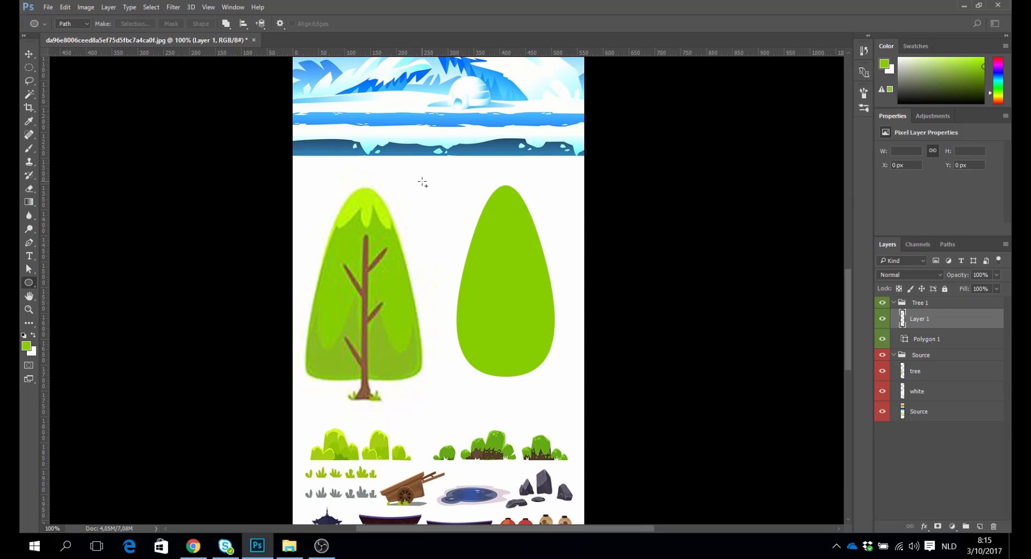
{"action": "left_click_drag", "start_coordinate": [422, 181], "coordinate": [461, 230]}
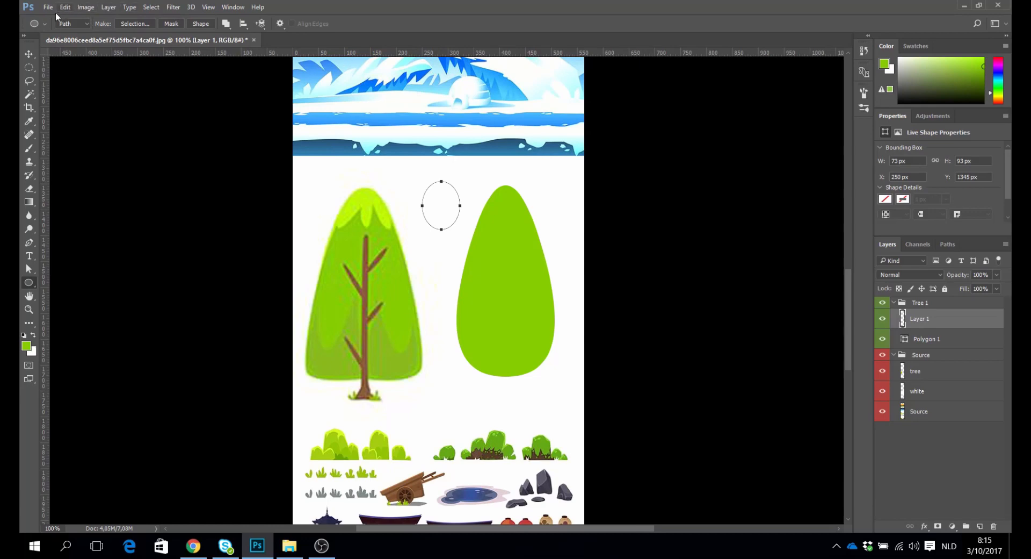
Save the elliptical work path under the name tree 1 and load it as a selection.
{"action": "left_click", "coordinate": [947, 243]}
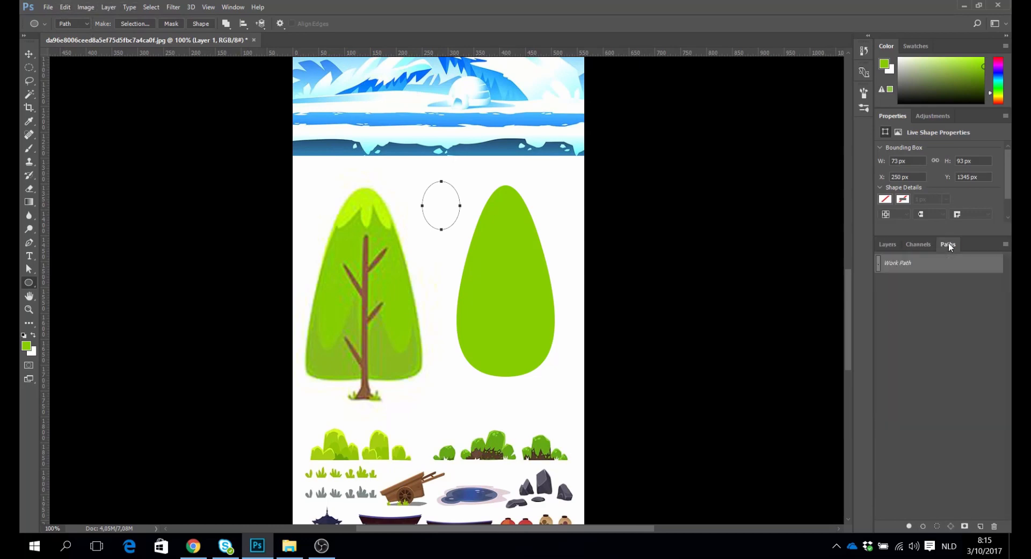
{"action": "double_click", "coordinate": [912, 266]}
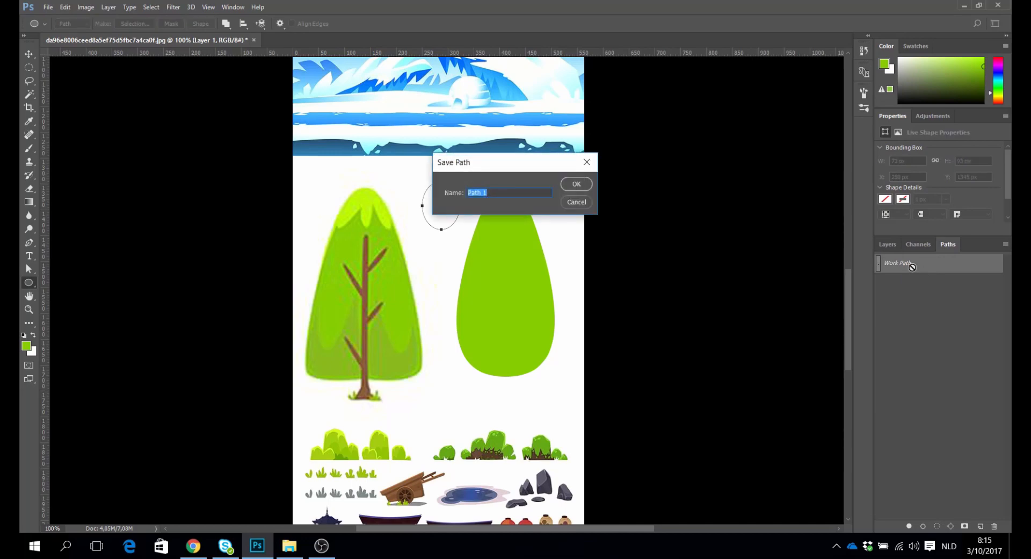
{"action": "type", "text": "t"}
{"action": "left_click", "coordinate": [573, 184]}
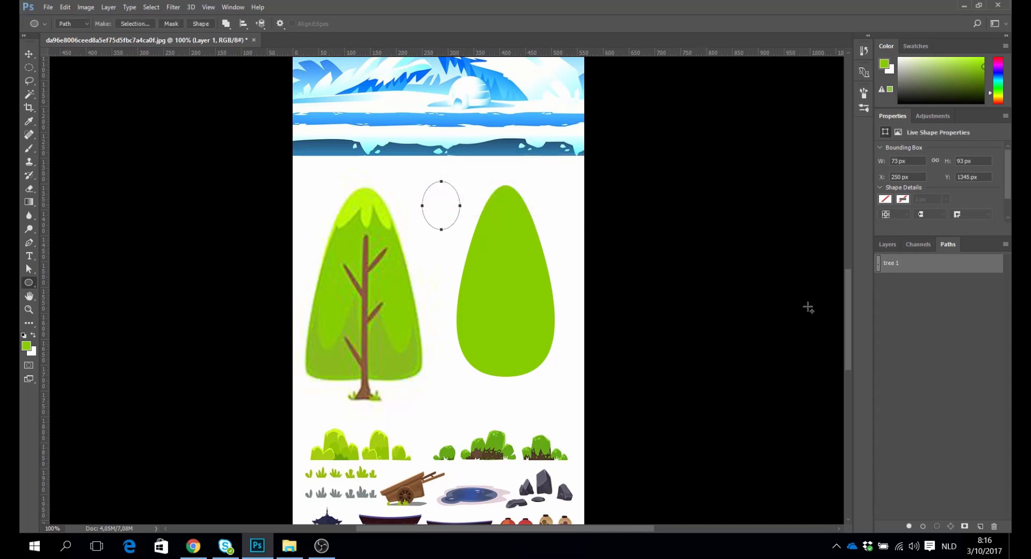
{"action": "left_click", "coordinate": [937, 527]}
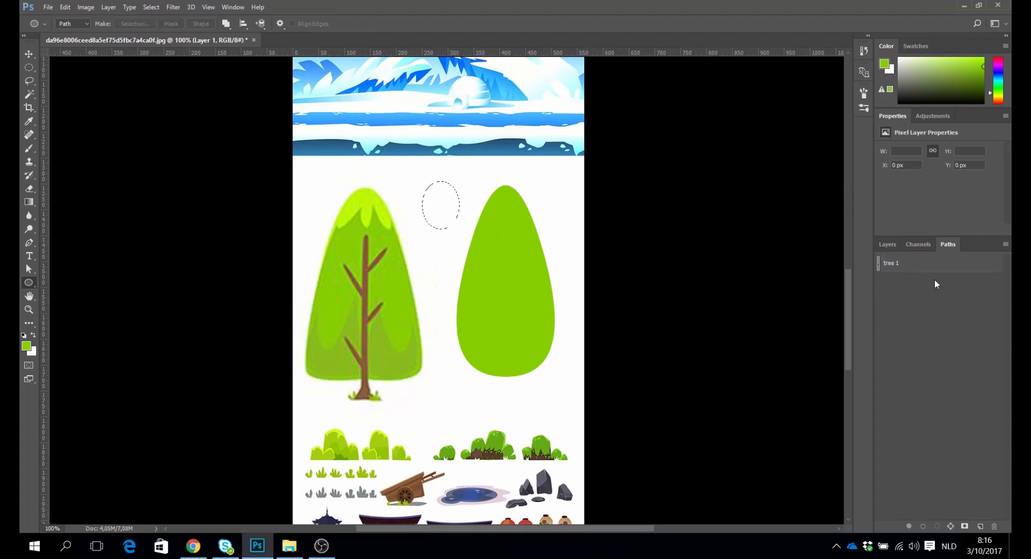
Delete the saved tree 1 path and clear the elliptical selection.
{"action": "left_click_drag", "start_coordinate": [917, 265], "coordinate": [995, 526]}
{"action": "left_click", "coordinate": [887, 245]}
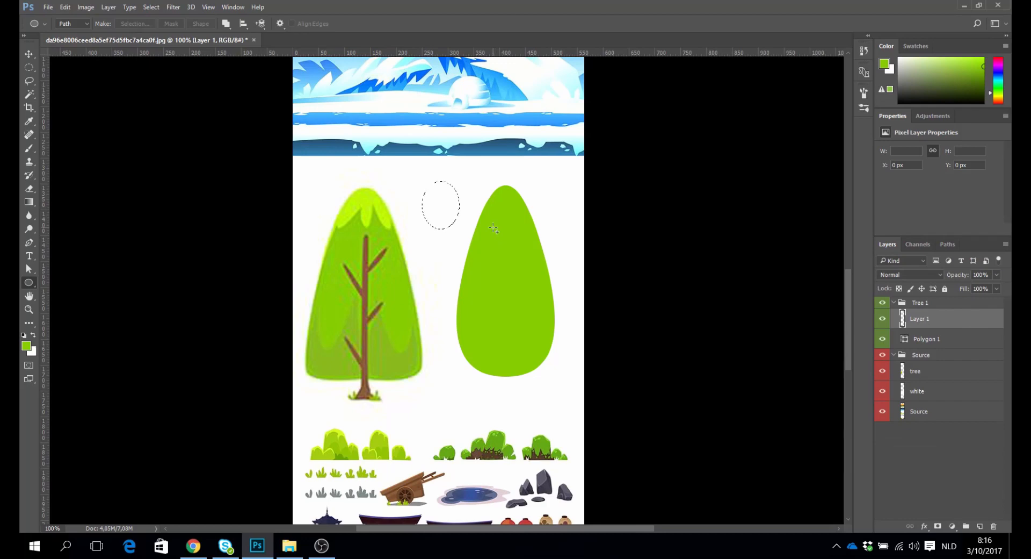
{"action": "key", "text": "ctrl+d"}
Set the Ellipse tool back to Shape mode and delete the empty layer above the polygon layer.
{"action": "left_click", "coordinate": [85, 24]}
{"action": "left_click", "coordinate": [70, 30]}
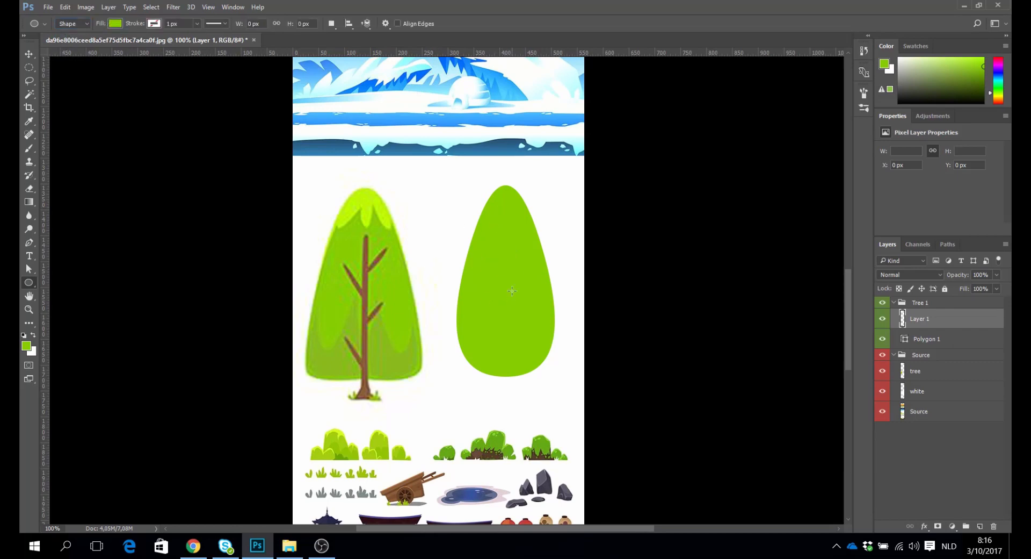
{"action": "left_click", "coordinate": [28, 269]}
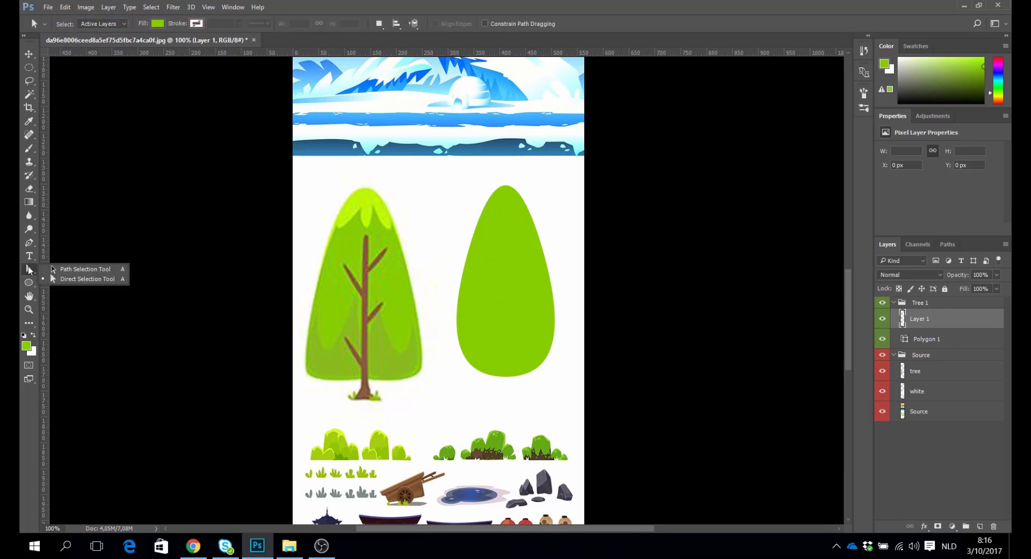
{"action": "left_click", "coordinate": [76, 279]}
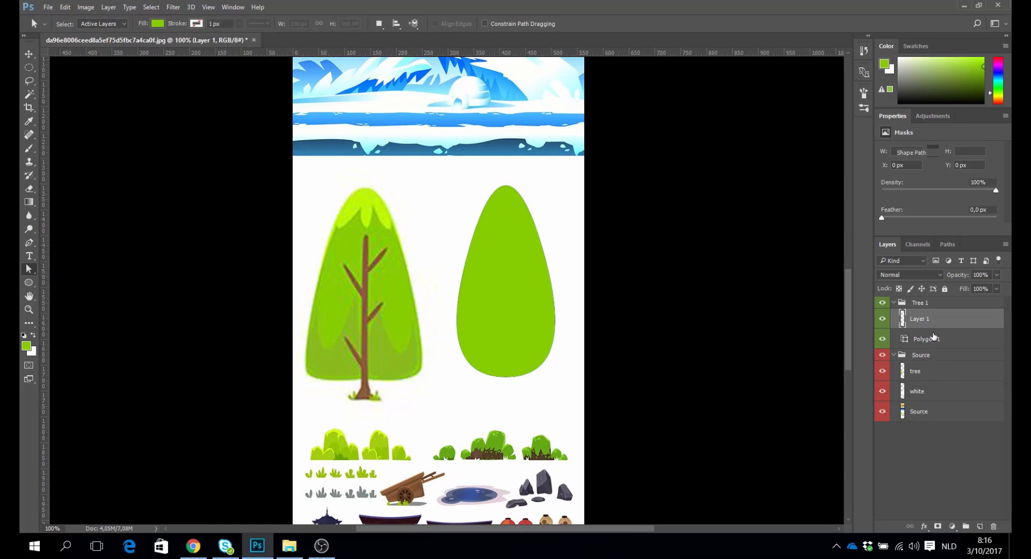
{"action": "left_click", "coordinate": [961, 338]}
{"action": "left_click_drag", "start_coordinate": [980, 321], "coordinate": [994, 526]}
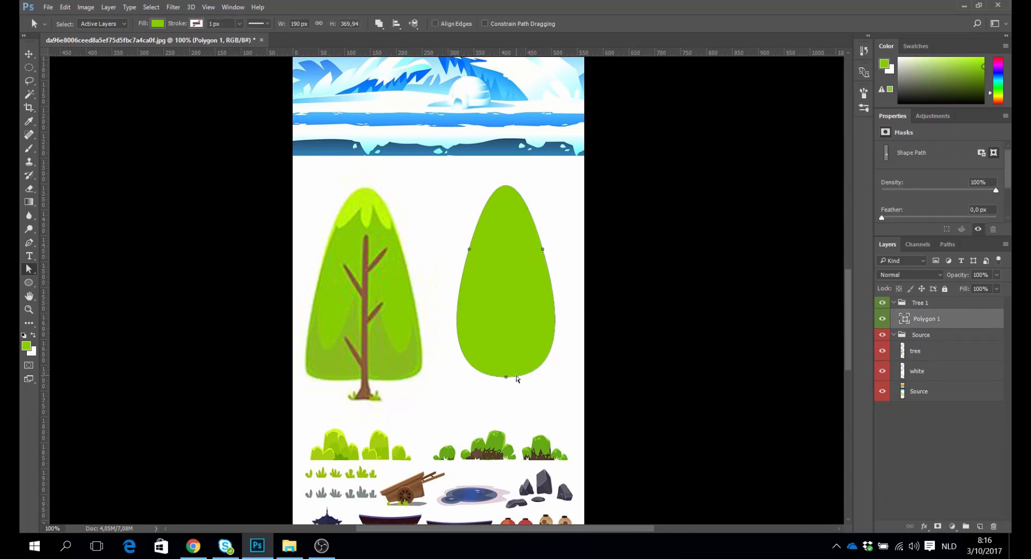
Try pulling the foliage's left anchor point inward with the Direct Selection tool, and revert the shape to its state before the anchor drags.
{"action": "left_click", "coordinate": [470, 252]}
{"action": "mouse_move", "coordinate": [471, 254]}
{"action": "left_mouse_down"}
{"action": "mouse_move", "coordinate": [446, 245]}
{"action": "mouse_move", "coordinate": [497, 267]}
{"action": "mouse_move", "coordinate": [484, 257]}
{"action": "left_mouse_up"}
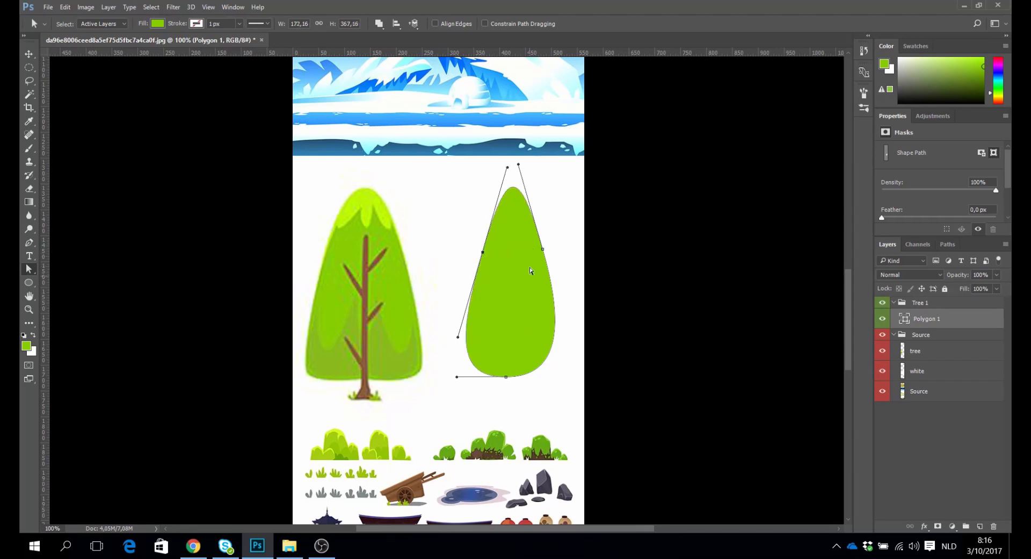
{"action": "left_click", "coordinate": [863, 52]}
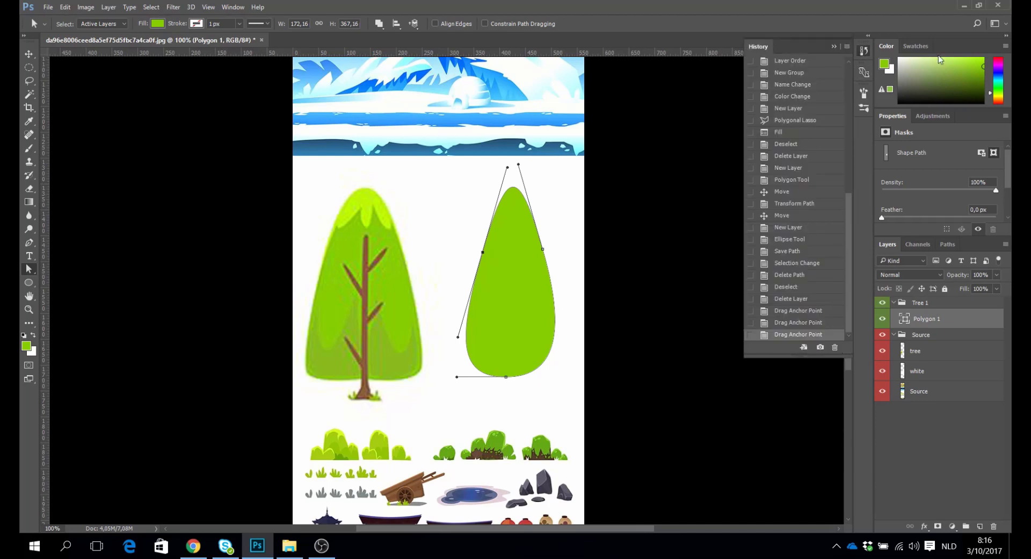
{"action": "left_click", "coordinate": [794, 321]}
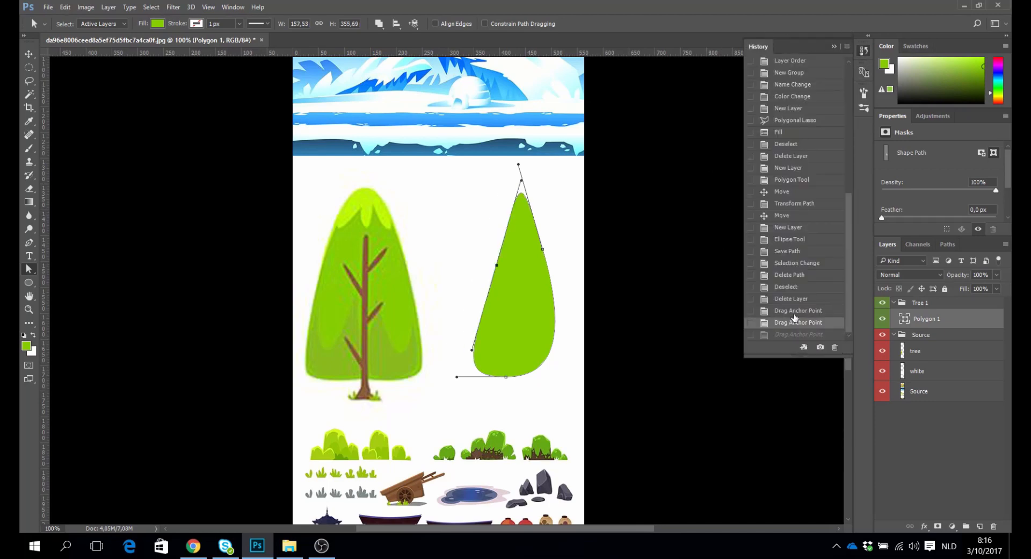
{"action": "left_click", "coordinate": [794, 312]}
{"action": "left_click", "coordinate": [792, 298]}
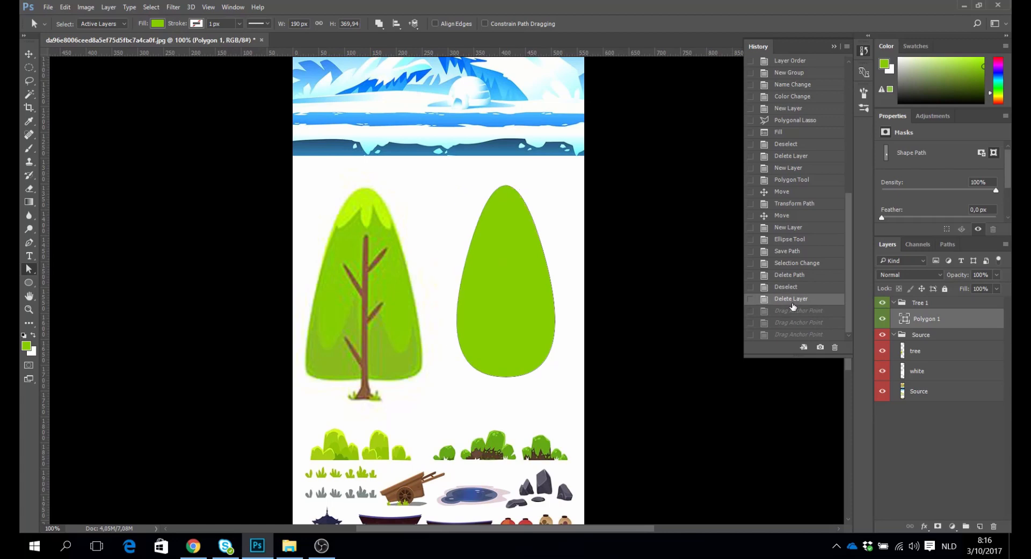
{"action": "left_click", "coordinate": [834, 47]}
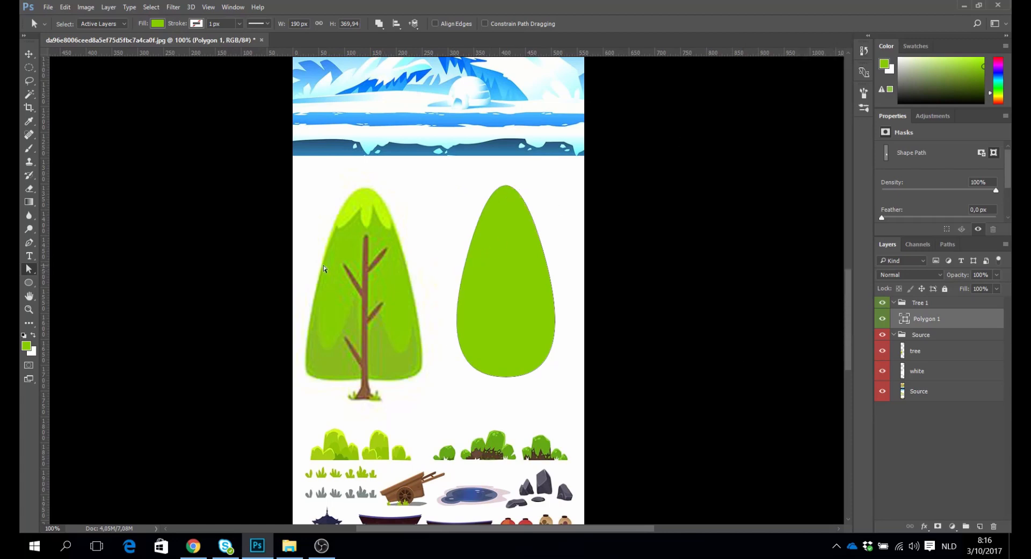
Convert the foliage's left anchor to a corner and back to a curve, and adjust the handles at its left and bottom anchors.
{"action": "left_click", "coordinate": [33, 246]}
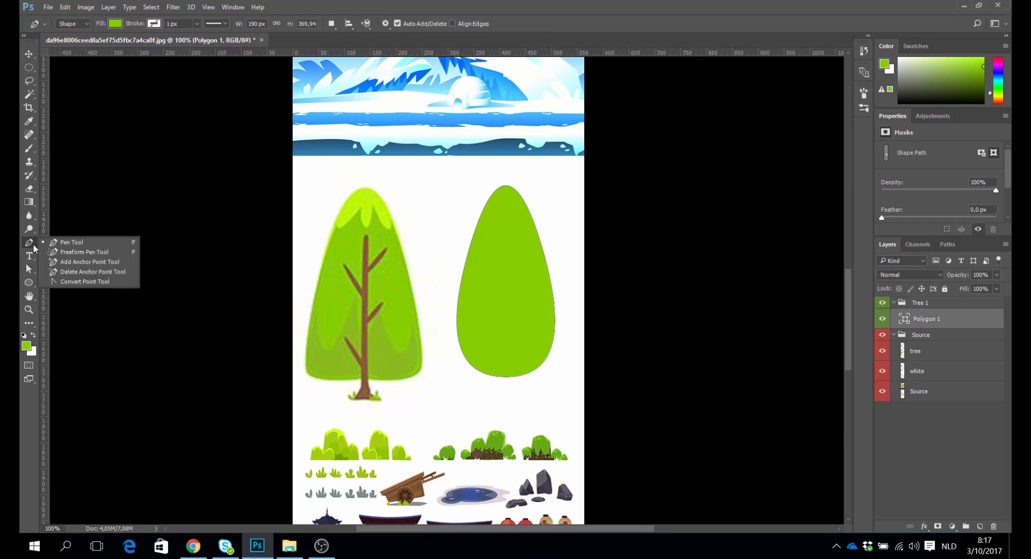
{"action": "left_click", "coordinate": [105, 282]}
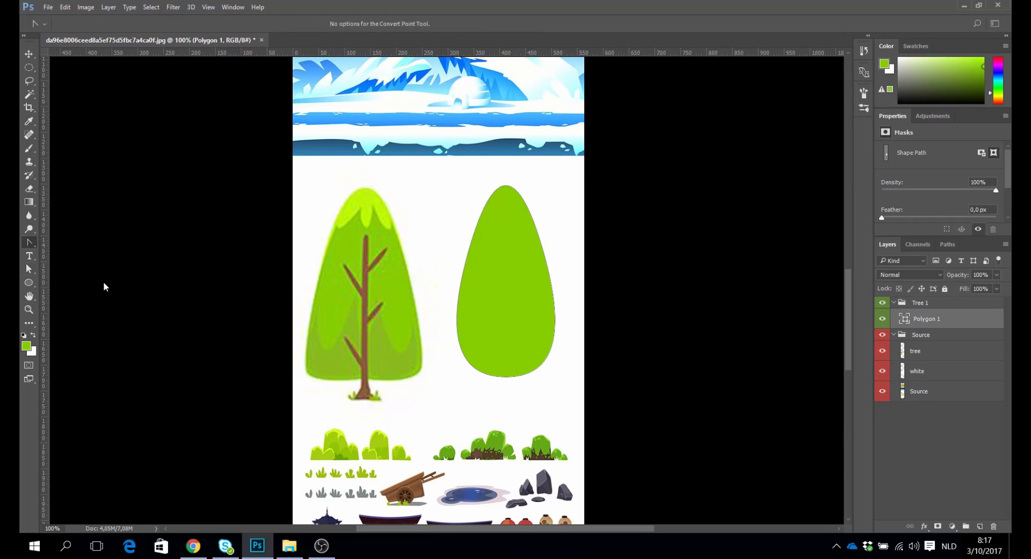
{"action": "left_click", "coordinate": [469, 250]}
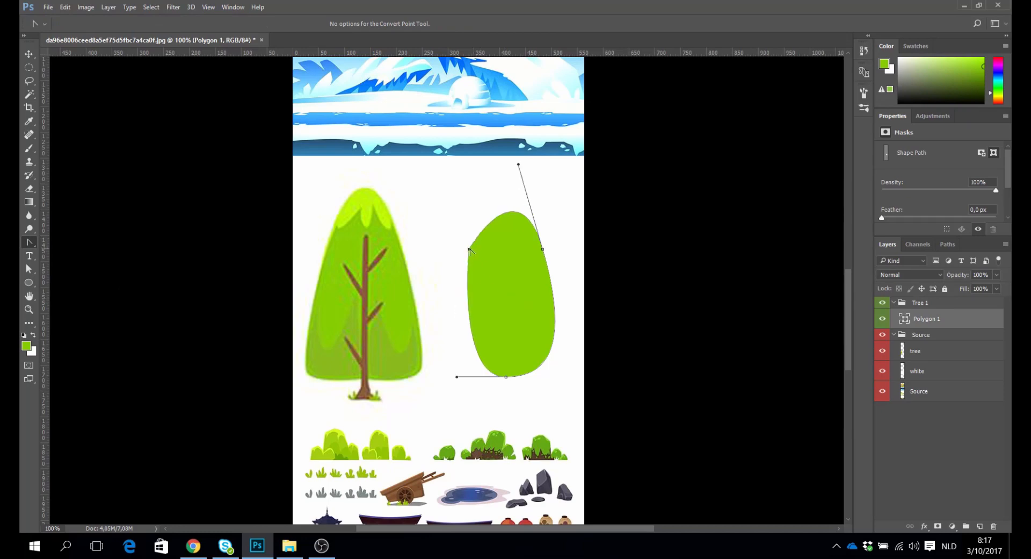
{"action": "left_click_drag", "start_coordinate": [469, 250], "coordinate": [466, 179]}
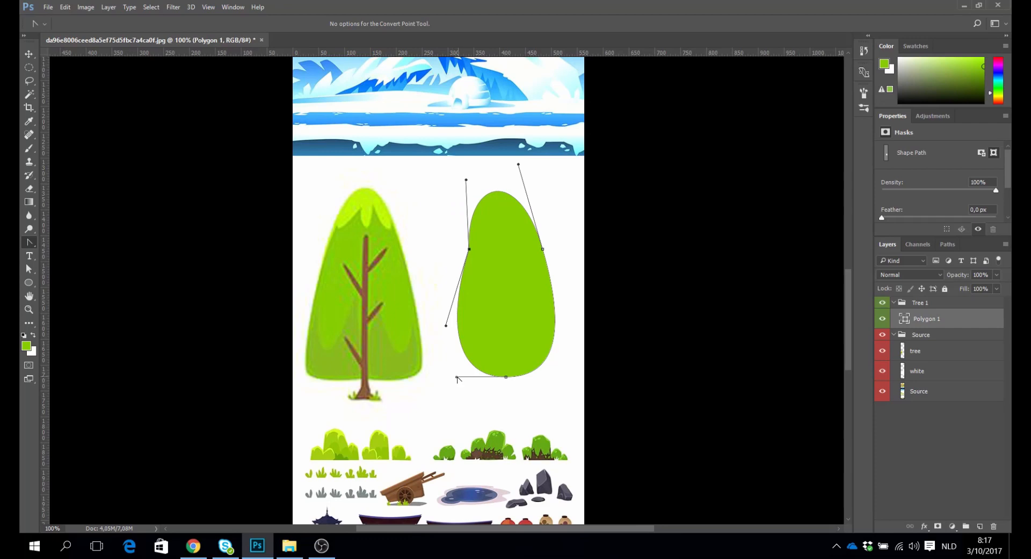
{"action": "mouse_move", "coordinate": [456, 378]}
{"action": "left_mouse_down"}
{"action": "mouse_move", "coordinate": [435, 379]}
{"action": "mouse_move", "coordinate": [417, 405]}
{"action": "mouse_move", "coordinate": [445, 377]}
{"action": "left_mouse_up"}
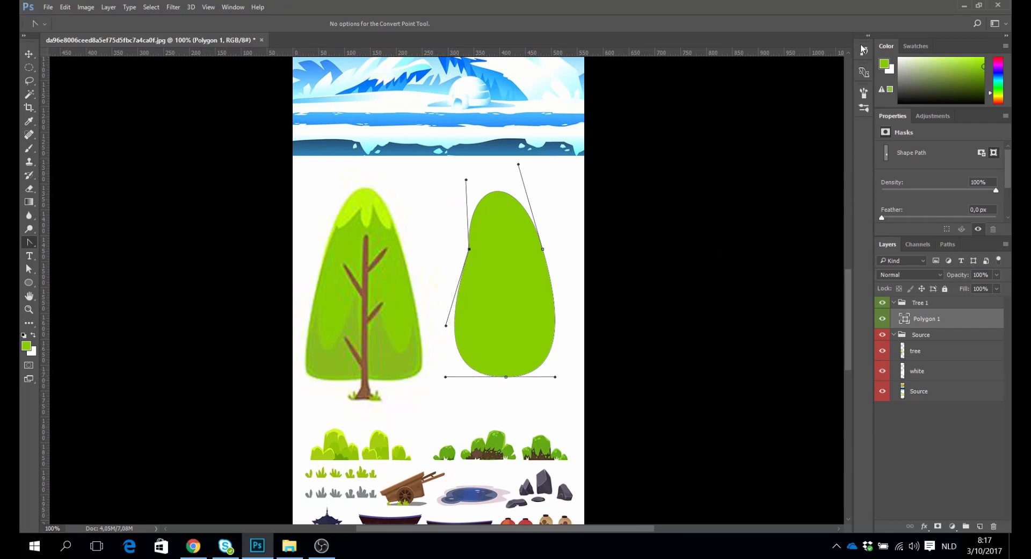
Revert the foliage to its state after the second anchor change, discarding the corner drags, and return to the Move tool.
{"action": "left_click", "coordinate": [861, 49]}
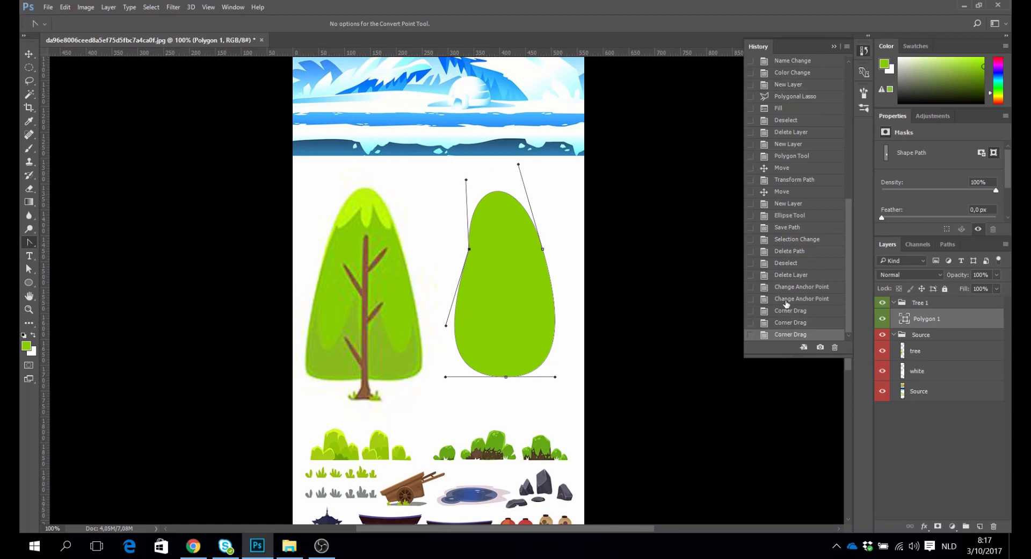
{"action": "left_click", "coordinate": [788, 299]}
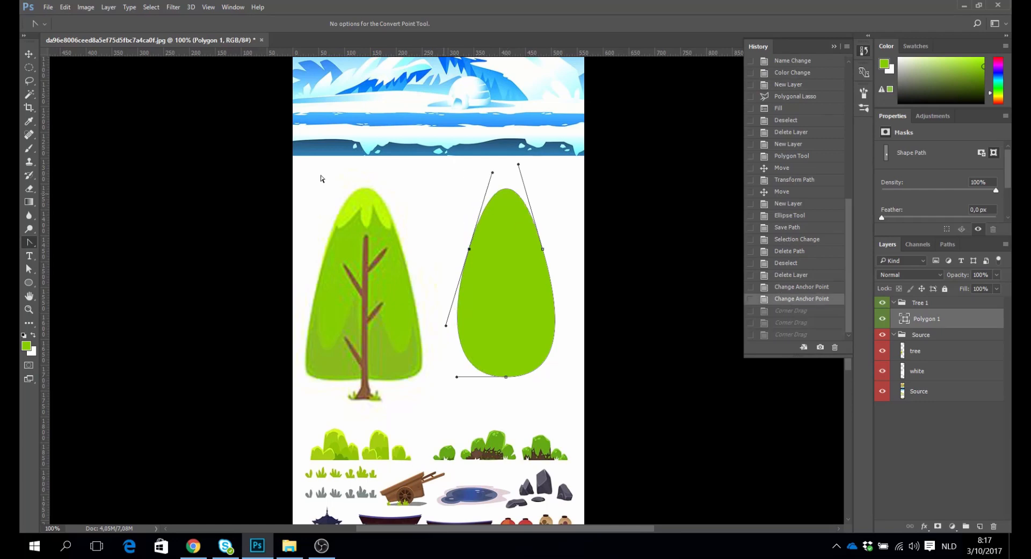
{"action": "left_click", "coordinate": [33, 52]}
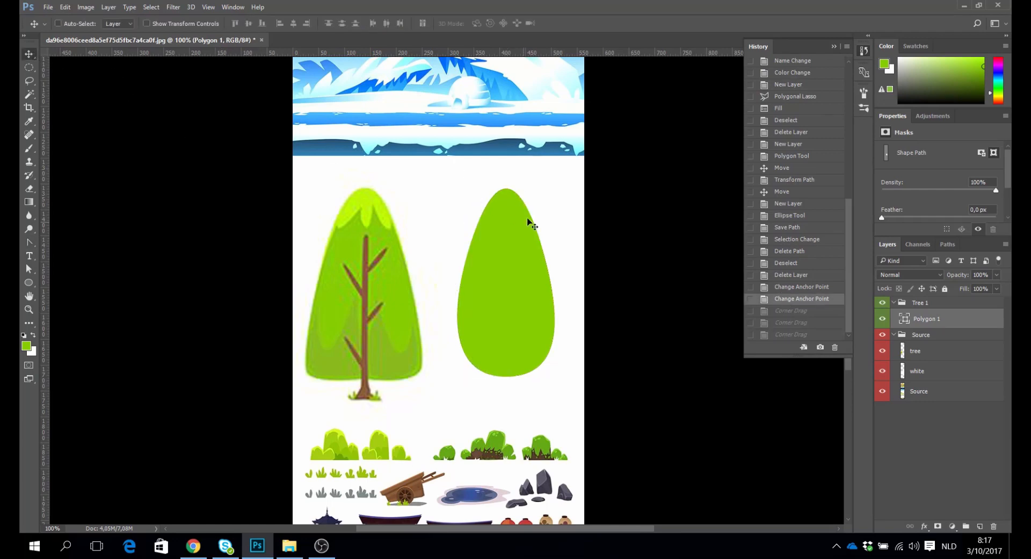
{"action": "left_click", "coordinate": [833, 46]}
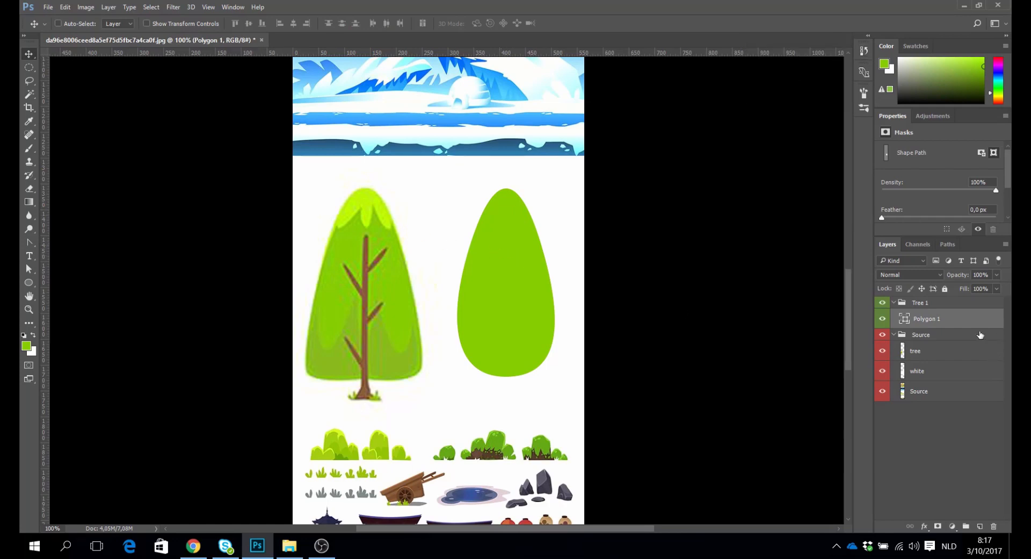
Rename the polygon layer to bg tree and add an empty layer above it.
{"action": "double_click", "coordinate": [924, 319]}
{"action": "type", "text": "bg tree"}
{"action": "left_click", "coordinate": [979, 526]}
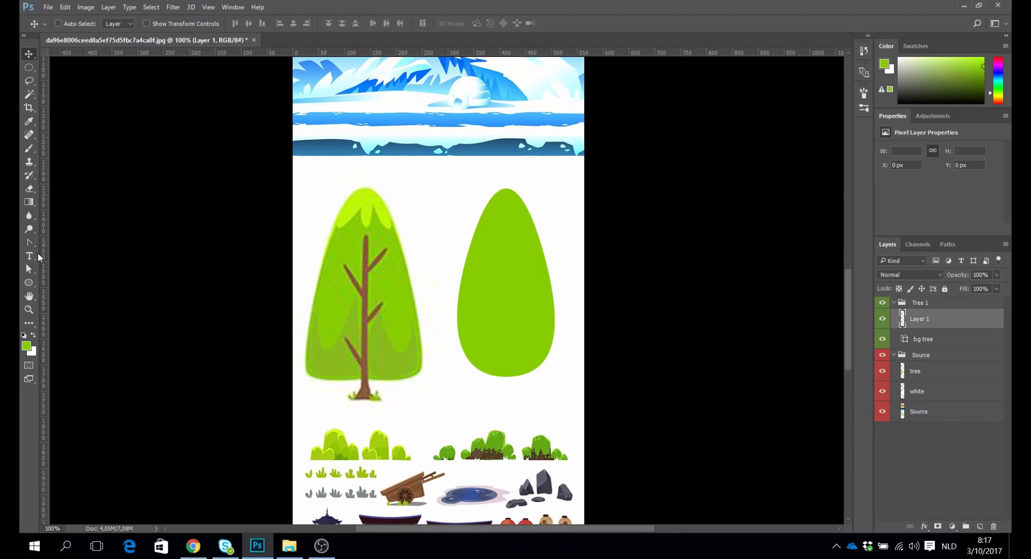
Draw a narrow ellipse shape about 32 px wide and 103 px high between the reference tree and the foliage shape.
{"action": "left_click", "coordinate": [29, 282]}
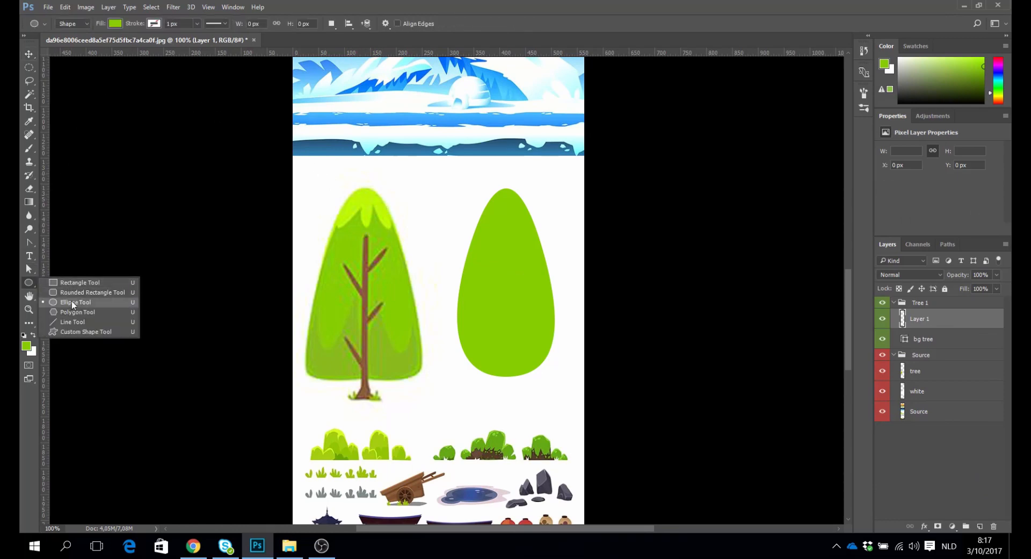
{"action": "left_click", "coordinate": [72, 301]}
{"action": "left_click", "coordinate": [87, 24]}
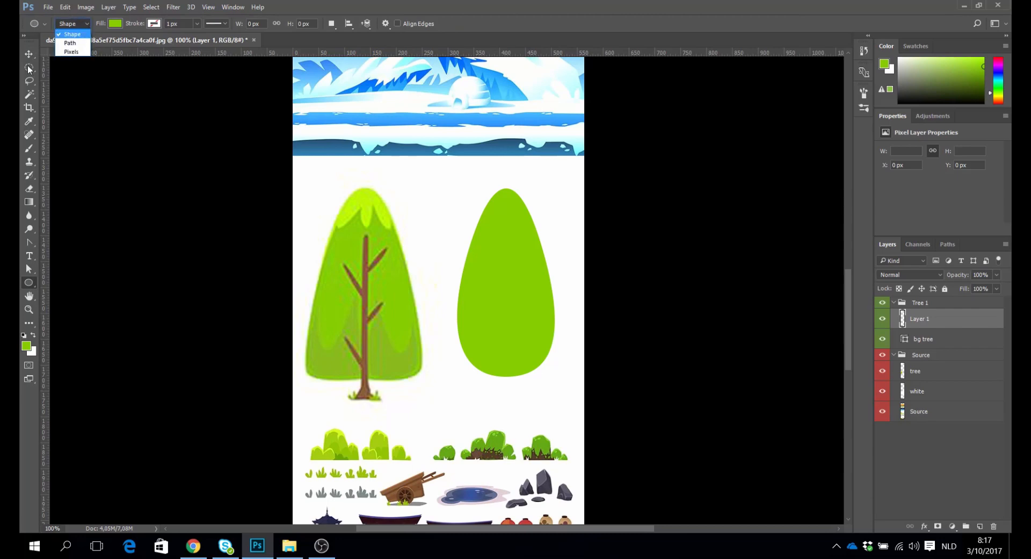
{"action": "left_click", "coordinate": [75, 35]}
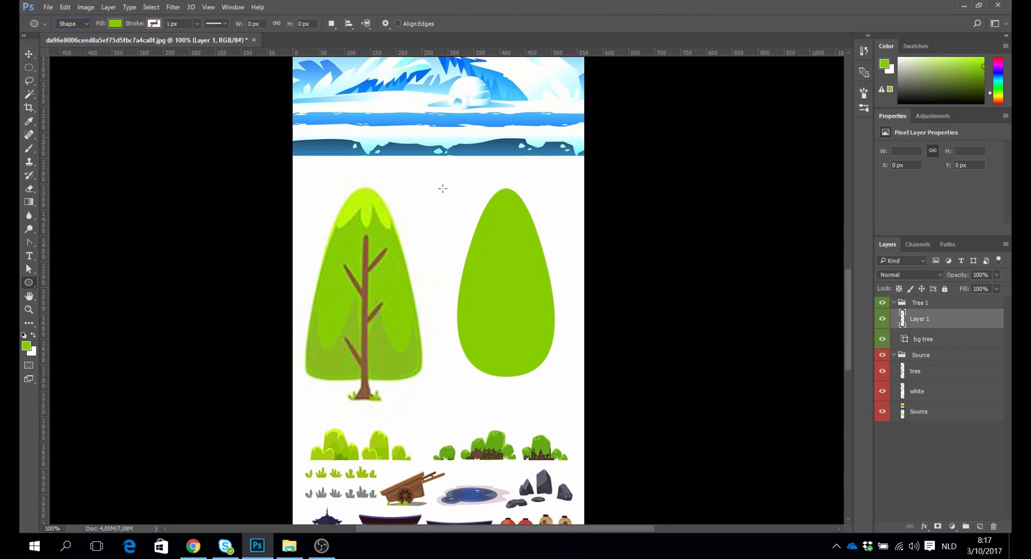
{"action": "left_click_drag", "start_coordinate": [442, 192], "coordinate": [459, 245]}
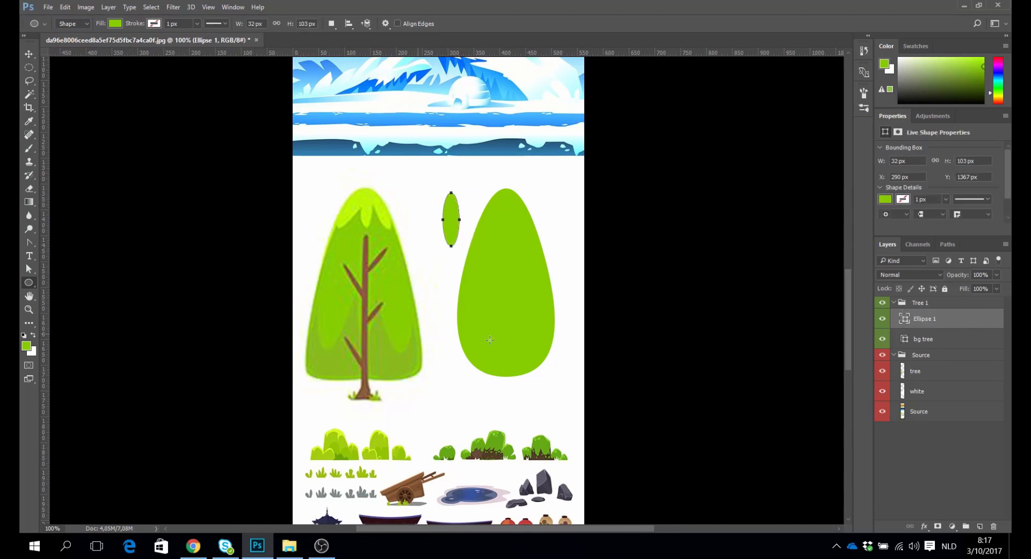
Fill the ellipse with the light green sampled from the top of the reference tree.
{"action": "left_click", "coordinate": [29, 121]}
{"action": "left_click", "coordinate": [371, 195]}
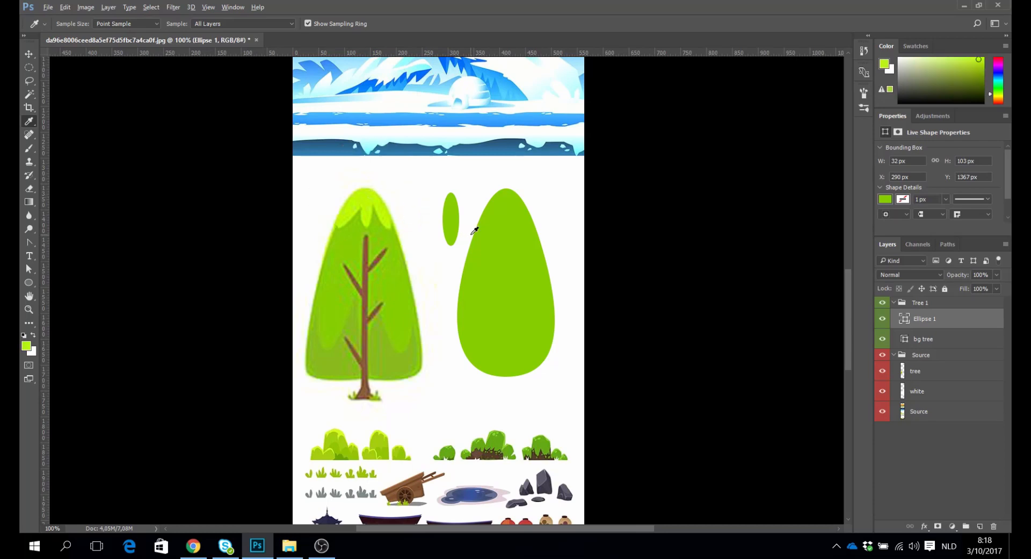
{"action": "key", "text": "alt+BackSpace"}
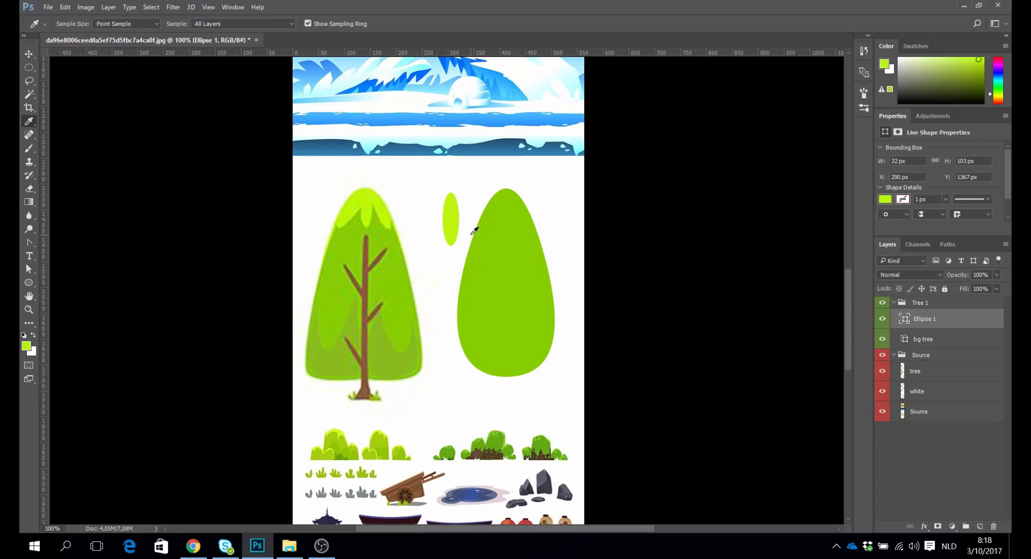
Move the ellipse onto the foliage's tip, rotate it by about 26 degrees and align it along the foliage's upper-left edge.
{"action": "left_click", "coordinate": [25, 54]}
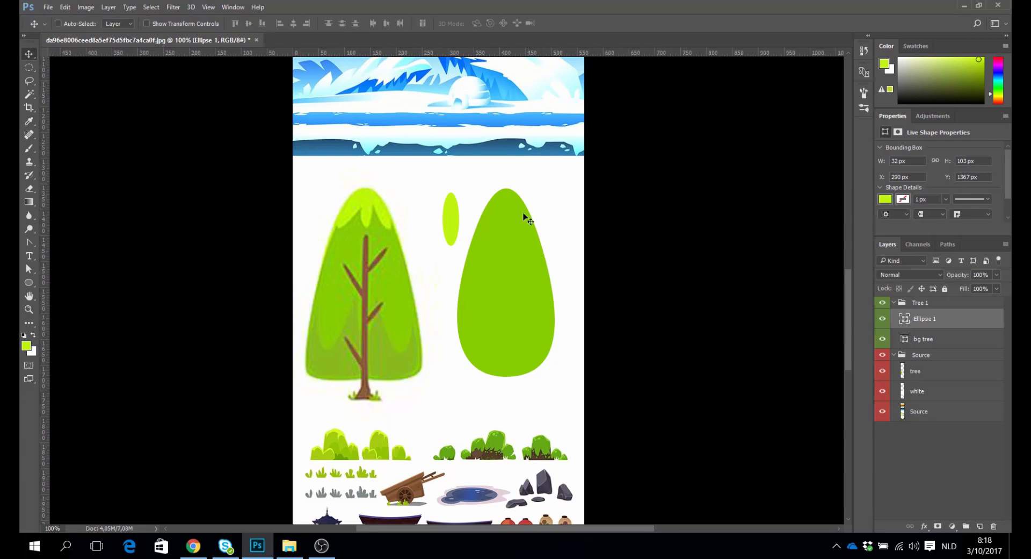
{"action": "left_click_drag", "start_coordinate": [470, 226], "coordinate": [527, 226]}
{"action": "key", "text": "ctrl+t"}
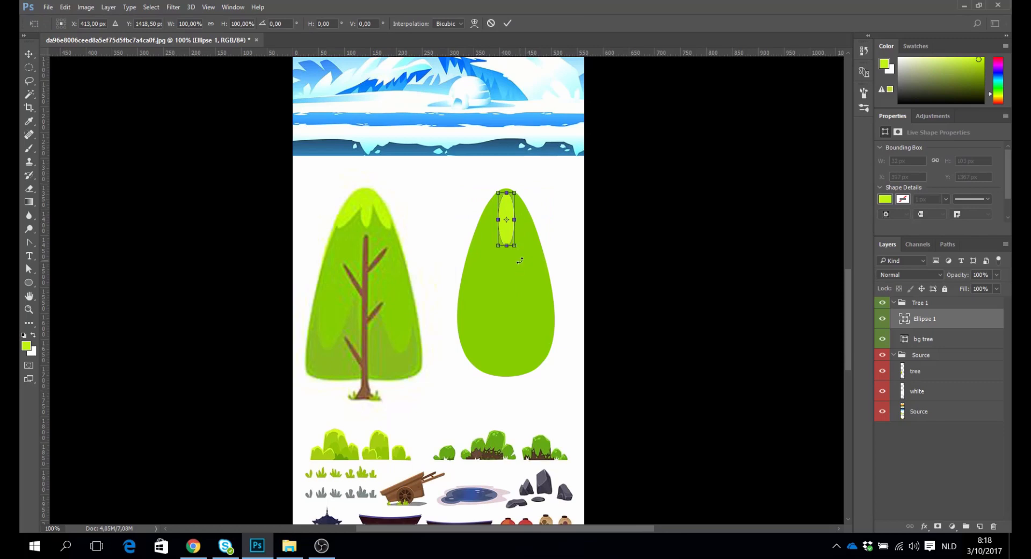
{"action": "left_click_drag", "start_coordinate": [519, 261], "coordinate": [500, 259]}
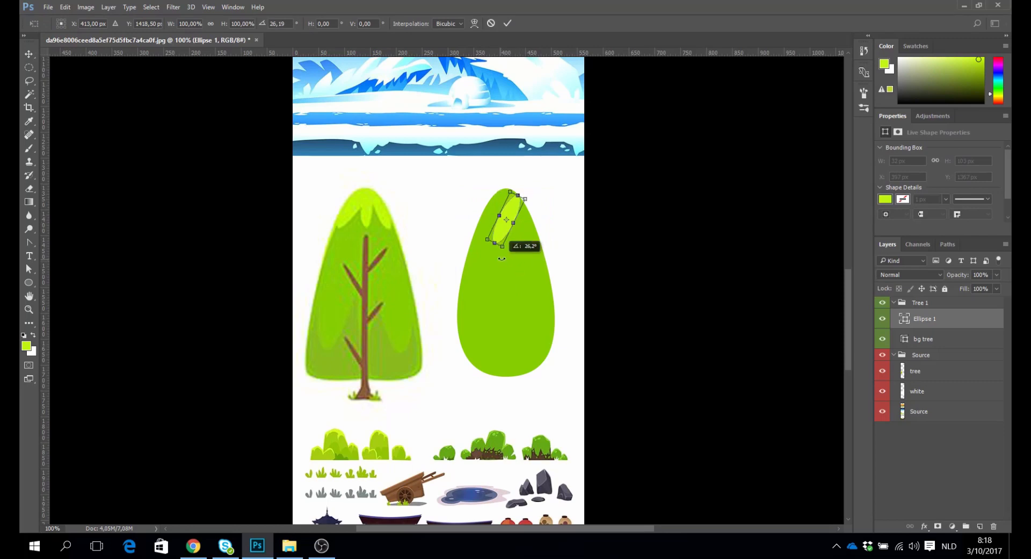
{"action": "key", "text": "Return"}
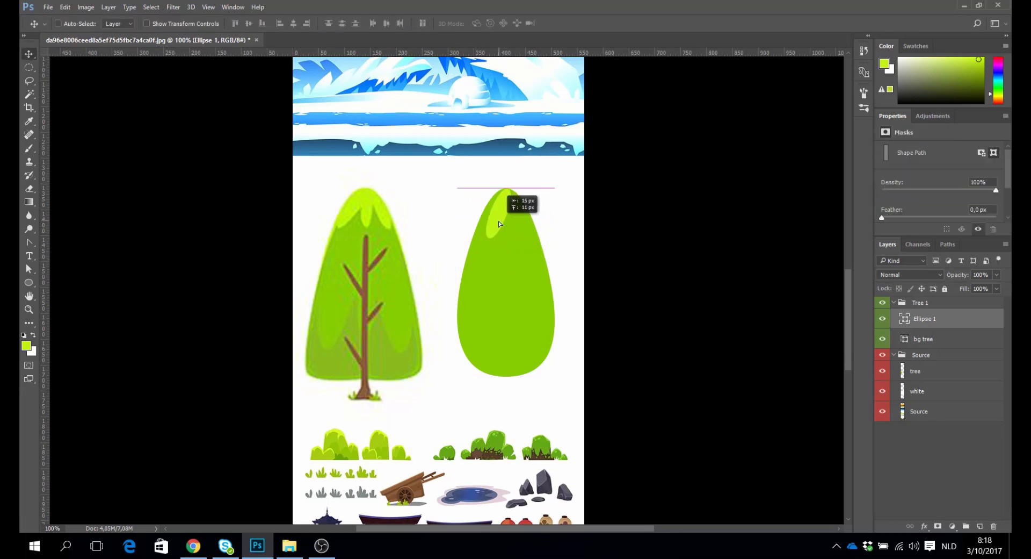
{"action": "left_click_drag", "start_coordinate": [499, 221], "coordinate": [494, 226]}
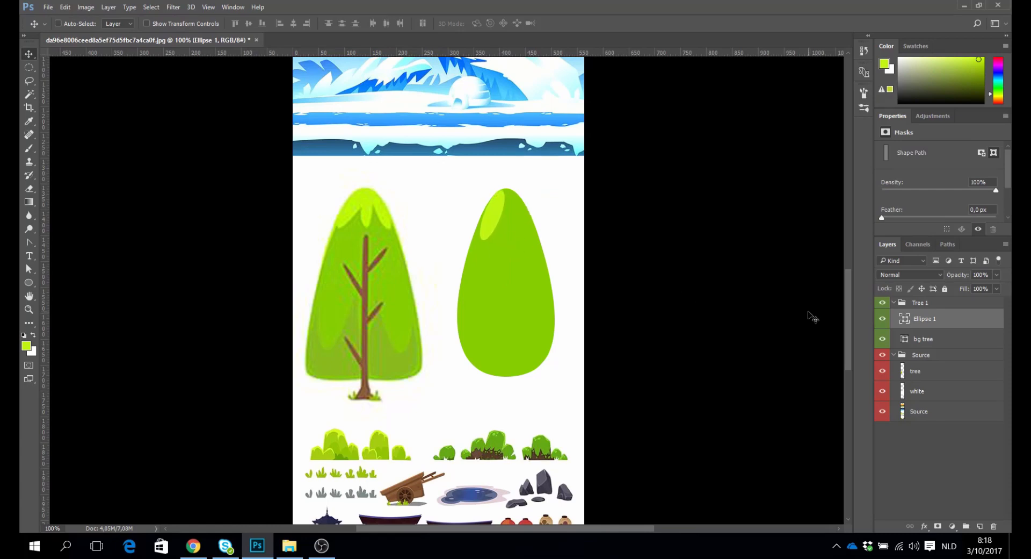
Rotate the highlight ellipse slightly more and widen it a little so it follows the foliage's upper-left edge.
{"action": "key", "text": "ctrl+t"}
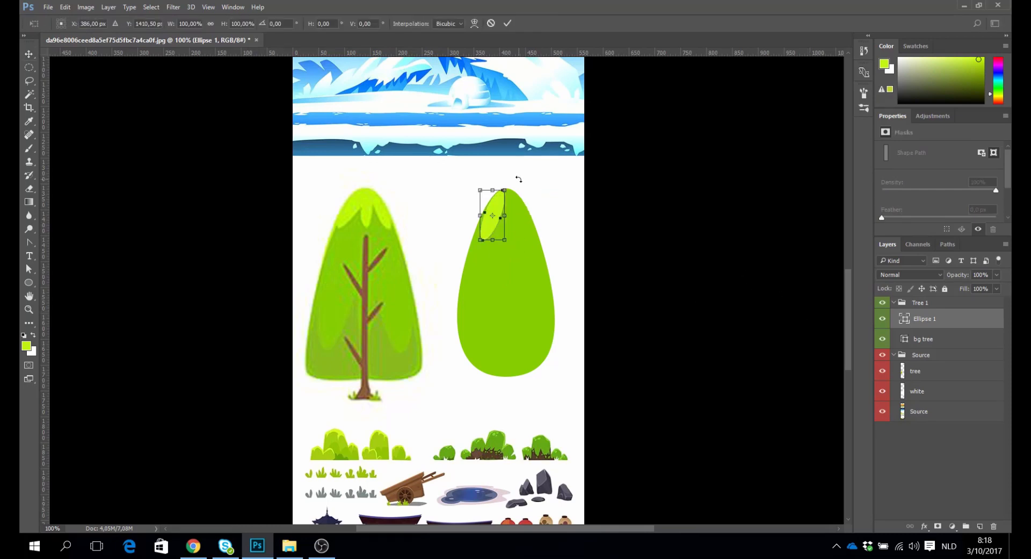
{"action": "left_click_drag", "start_coordinate": [517, 178], "coordinate": [520, 179]}
{"action": "key", "text": "Return"}
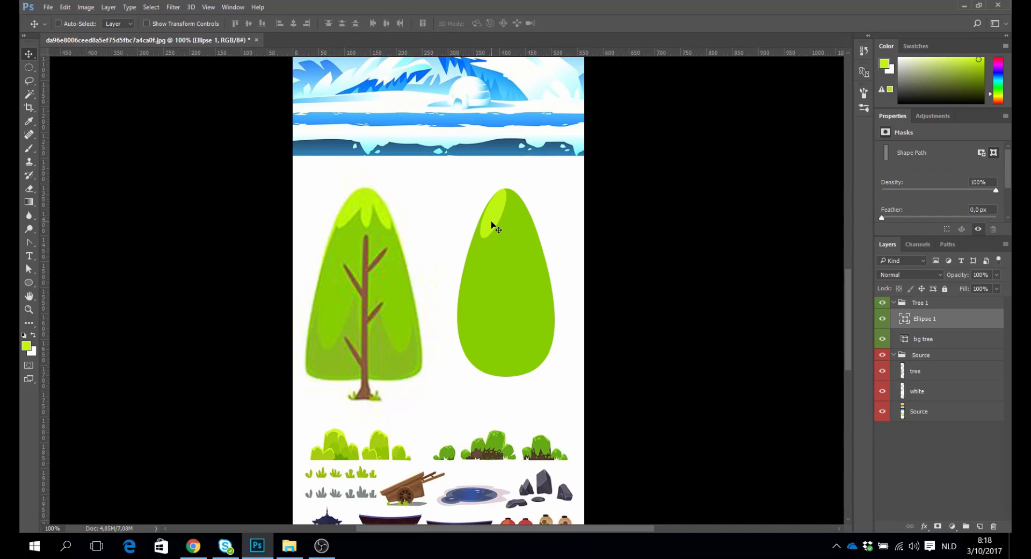
{"action": "key", "text": "ctrl+t"}
{"action": "left_click_drag", "start_coordinate": [507, 215], "coordinate": [511, 216]}
{"action": "key", "text": "Return"}
{"action": "double_click", "coordinate": [953, 322]}
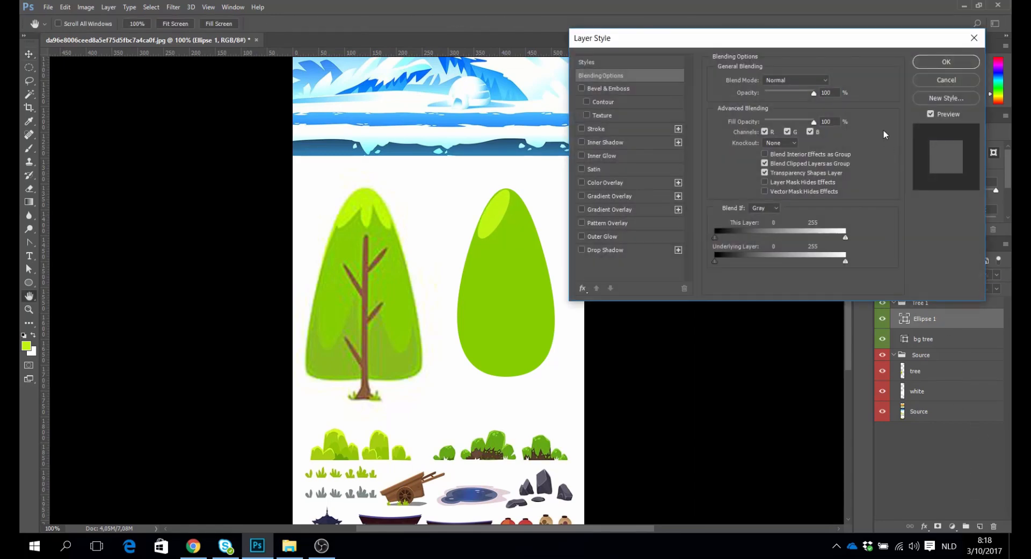
{"action": "left_click", "coordinate": [958, 83]}
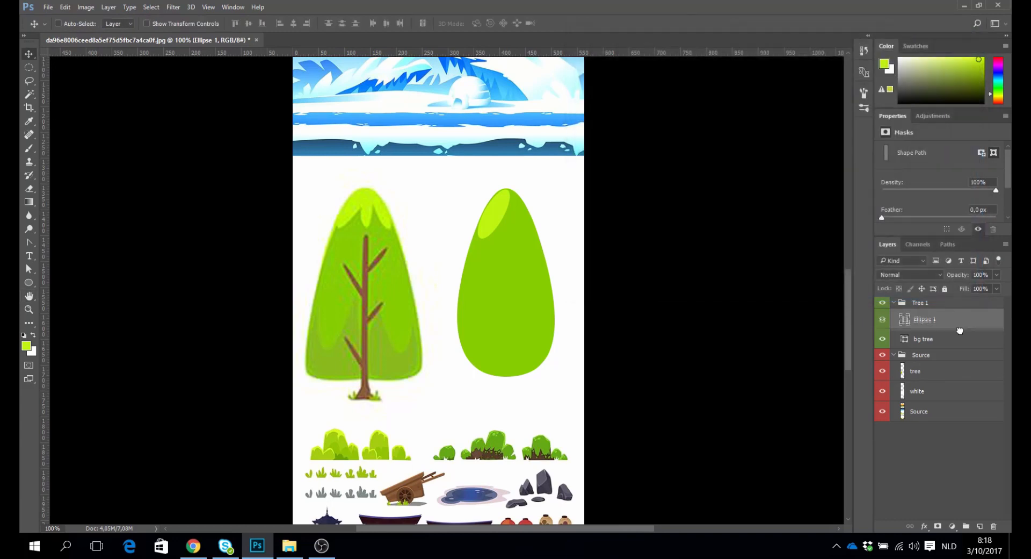
Duplicate the Ellipse 1 highlight layer and rename the copy as Ellipse 2.
{"action": "left_click_drag", "start_coordinate": [960, 322], "coordinate": [983, 528]}
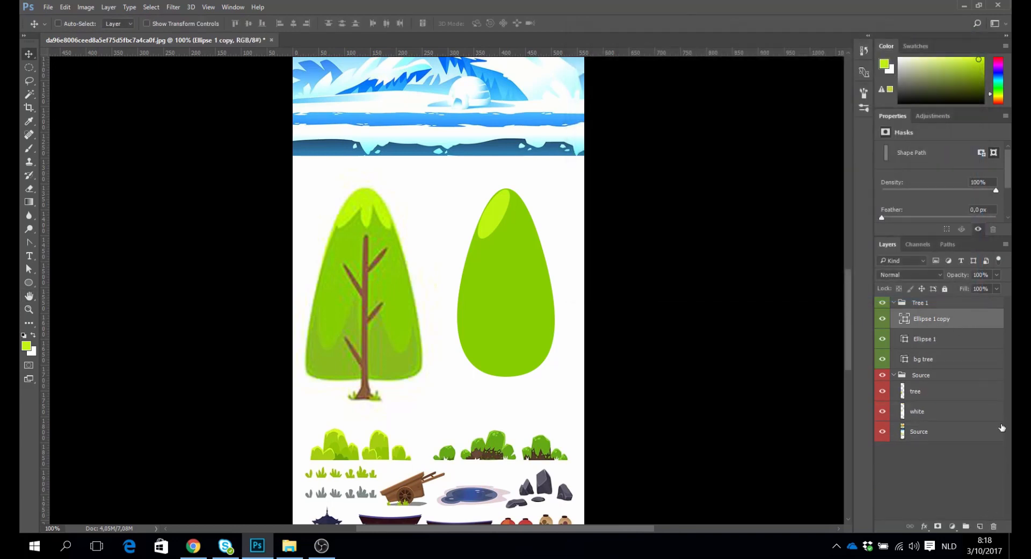
{"action": "double_click", "coordinate": [937, 318]}
{"action": "type", "text": "Ellipse 2"}
{"action": "key", "text": "Return"}
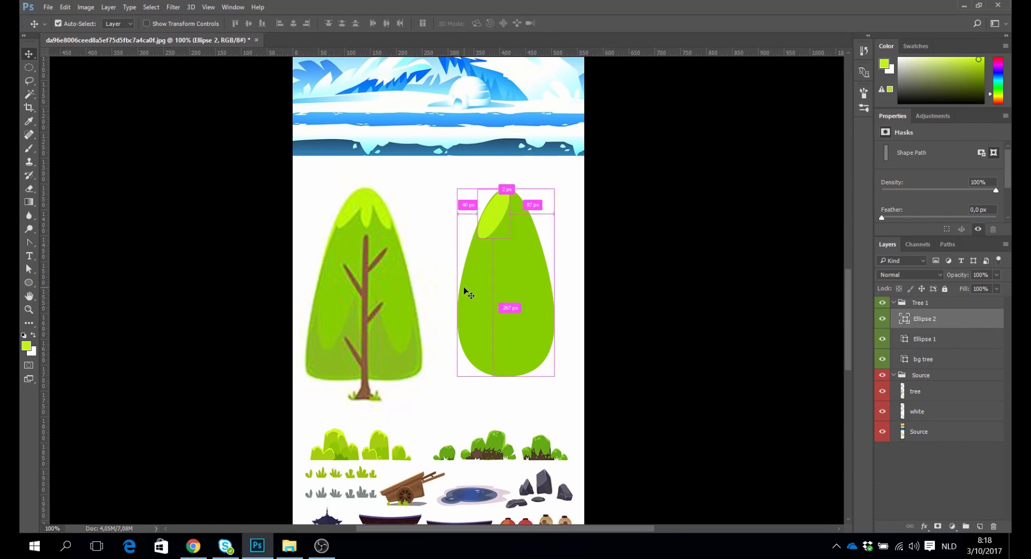
Rotate Ellipse 2 to the opposite slant and shift it along the foliage's upper-right edge.
{"action": "key", "text": "ctrl+t"}
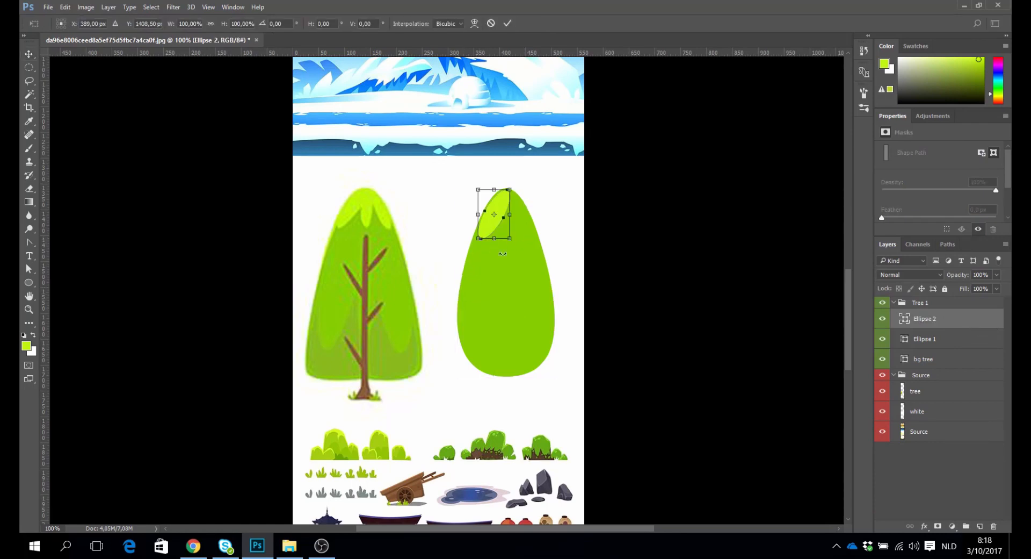
{"action": "left_click_drag", "start_coordinate": [520, 249], "coordinate": [548, 211]}
{"action": "key", "text": "Return"}
{"action": "left_click_drag", "start_coordinate": [509, 220], "coordinate": [526, 225]}
{"action": "key", "text": "Right"}
{"action": "key", "text": "Right"}
{"action": "key", "text": "Right"}
{"action": "key", "text": "Right"}
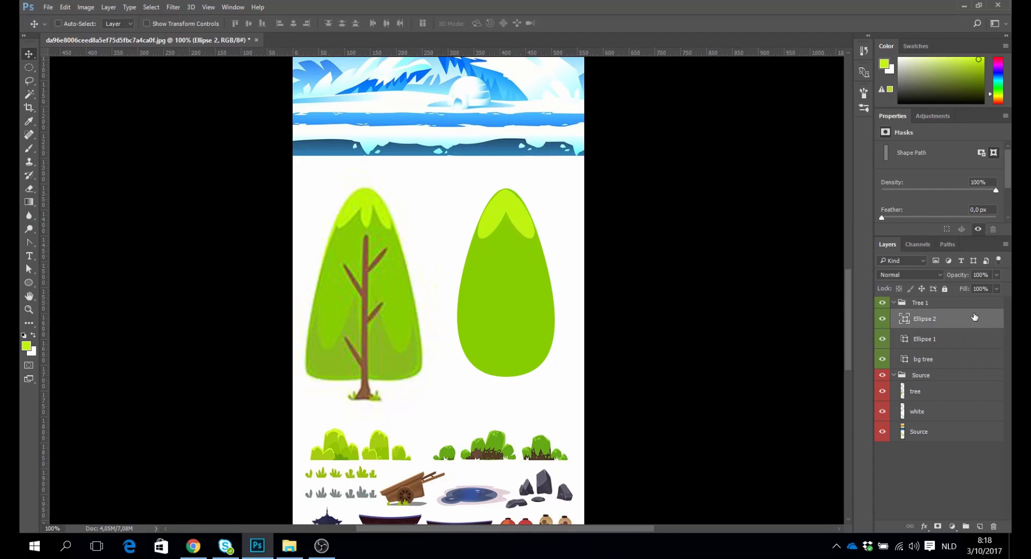
Duplicate Ellipse 2, rotate the copy upright and centre it between the two slanted highlights.
{"action": "left_click_drag", "start_coordinate": [975, 317], "coordinate": [979, 525]}
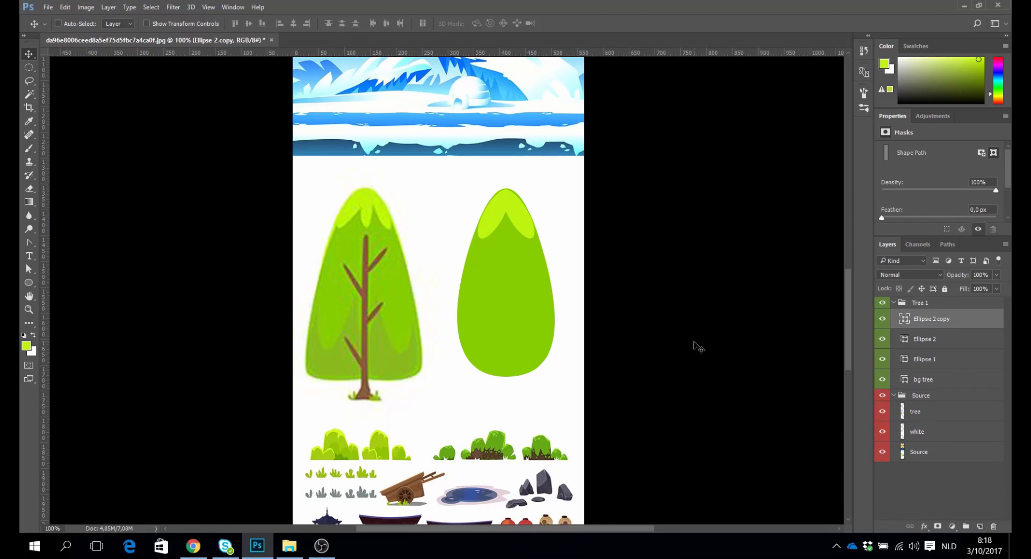
{"action": "key", "text": "ctrl+t"}
{"action": "left_click_drag", "start_coordinate": [555, 247], "coordinate": [538, 257]}
{"action": "key", "text": "Return"}
{"action": "key", "text": "shift+Right"}
Fill the bg tree shape with a slightly darker shade of the green sampled from the reference tree's lower foliage.
{"action": "left_click", "coordinate": [940, 380]}
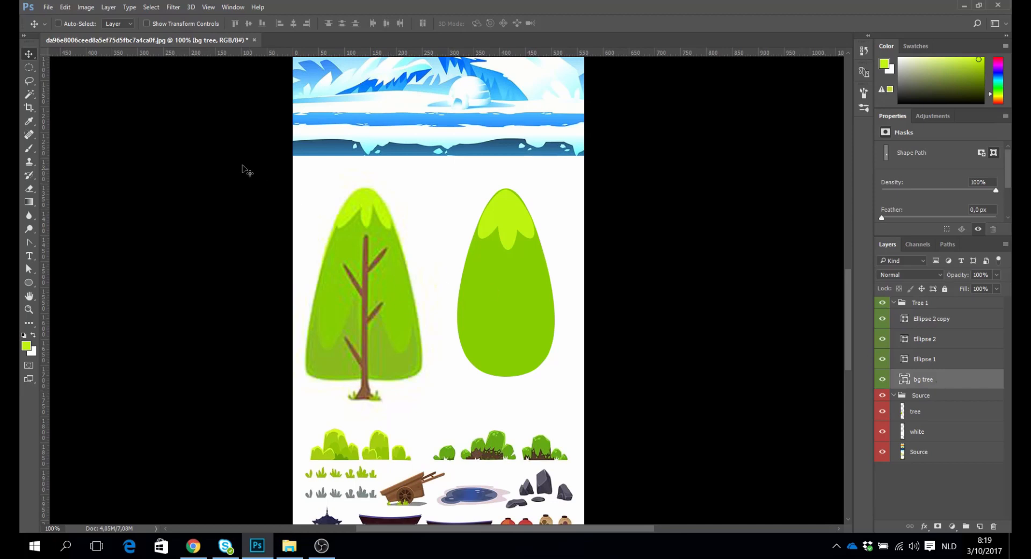
{"action": "left_click", "coordinate": [29, 121]}
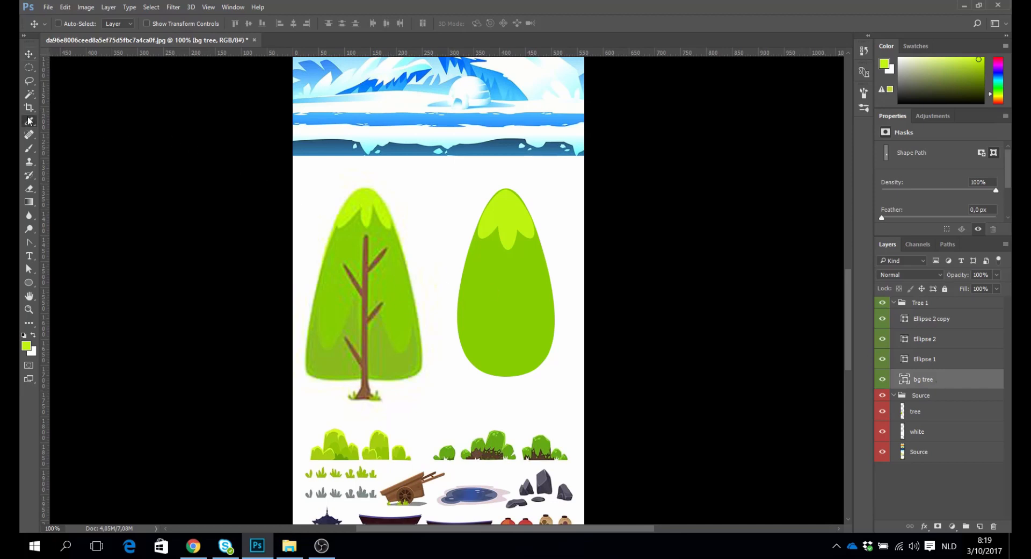
{"action": "left_click", "coordinate": [386, 360]}
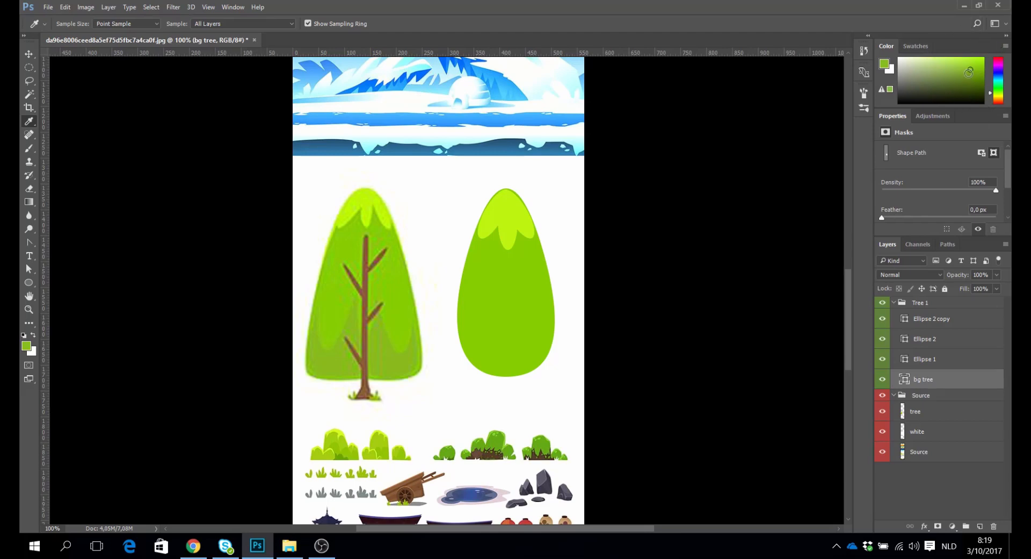
{"action": "left_click", "coordinate": [969, 72]}
{"action": "key", "text": "alt+BackSpace"}
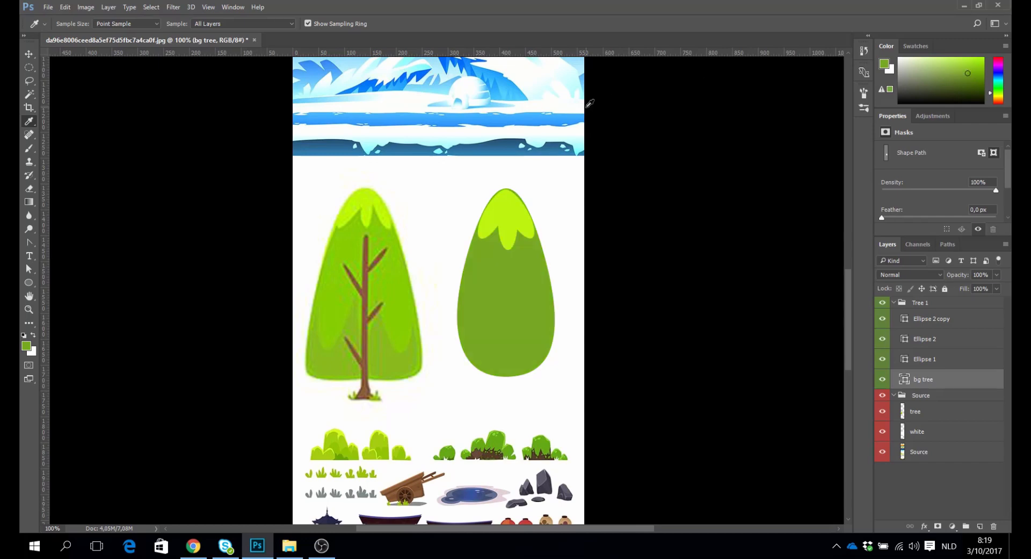
Draw an ellipse about 85 px wide and 293 px high on a new layer above the highlights and sample the reference foliage's bright green.
{"action": "left_click", "coordinate": [948, 320]}
{"action": "left_click", "coordinate": [980, 526]}
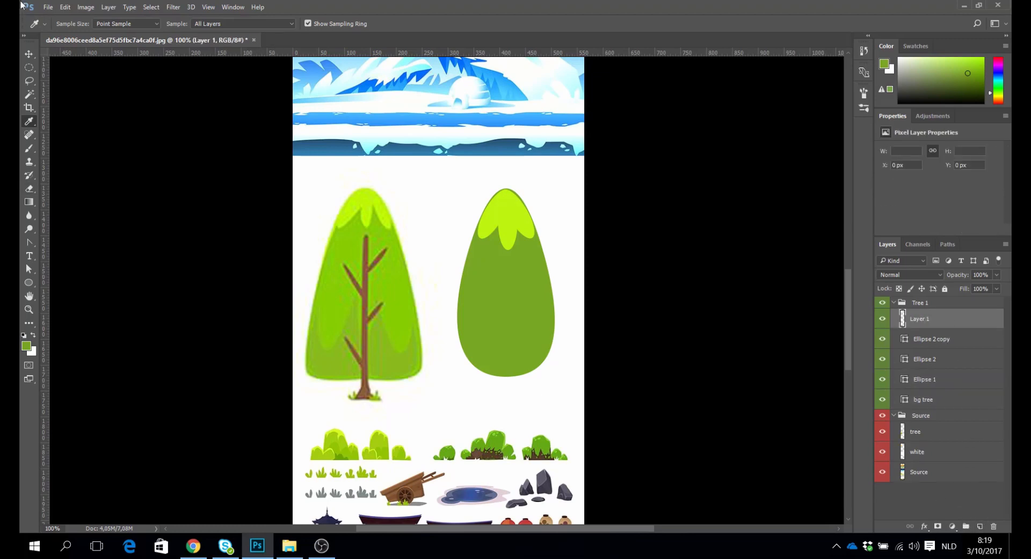
{"action": "left_click", "coordinate": [29, 283]}
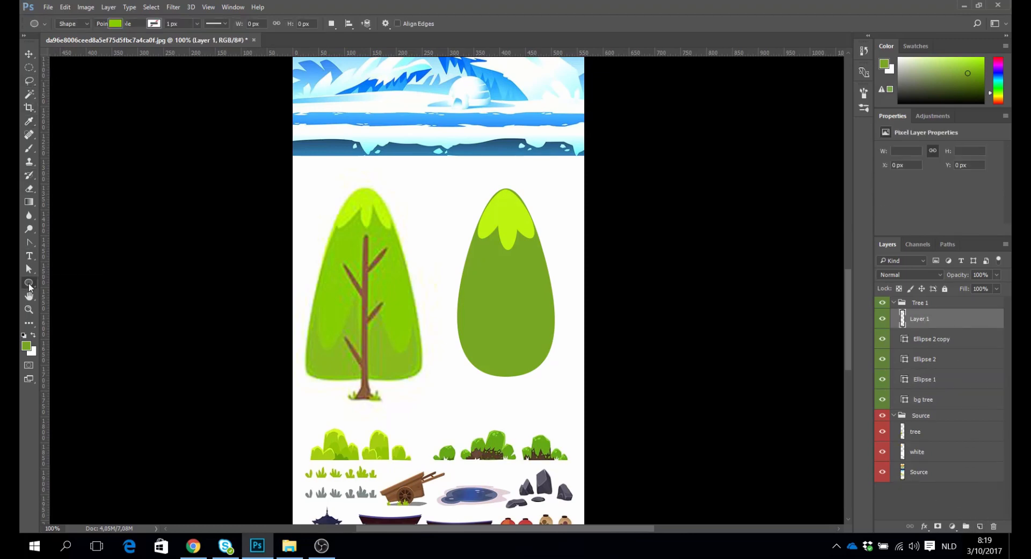
{"action": "right_click", "coordinate": [28, 282]}
{"action": "left_click", "coordinate": [63, 302]}
{"action": "left_click_drag", "start_coordinate": [443, 207], "coordinate": [486, 358]}
{"action": "left_click", "coordinate": [29, 121]}
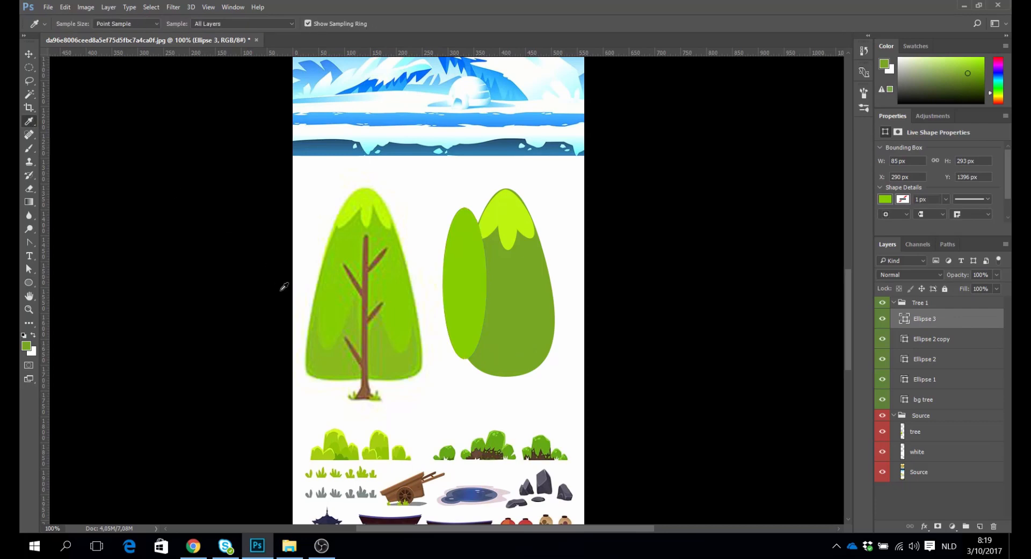
{"action": "left_click", "coordinate": [334, 311]}
Move the tall ellipse onto the foliage and place its layer directly above bg tree.
{"action": "left_click", "coordinate": [29, 53]}
{"action": "left_click_drag", "start_coordinate": [471, 276], "coordinate": [506, 268]}
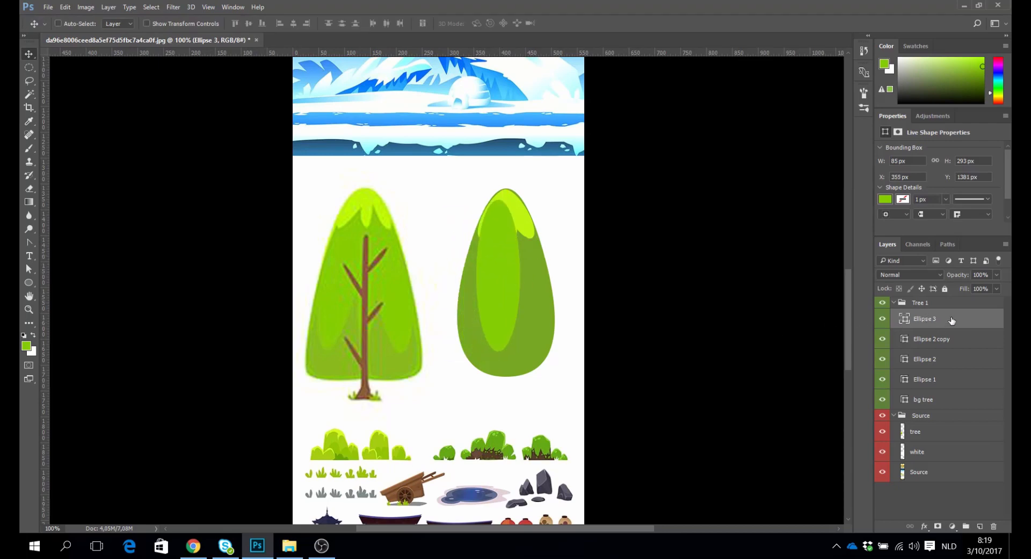
{"action": "left_click_drag", "start_coordinate": [952, 320], "coordinate": [945, 384]}
Rotate the tall ellipse by about 10 degrees, converting it to a regular path, and nudge it toward the foliage's left edge.
{"action": "key", "text": "ctrl+t"}
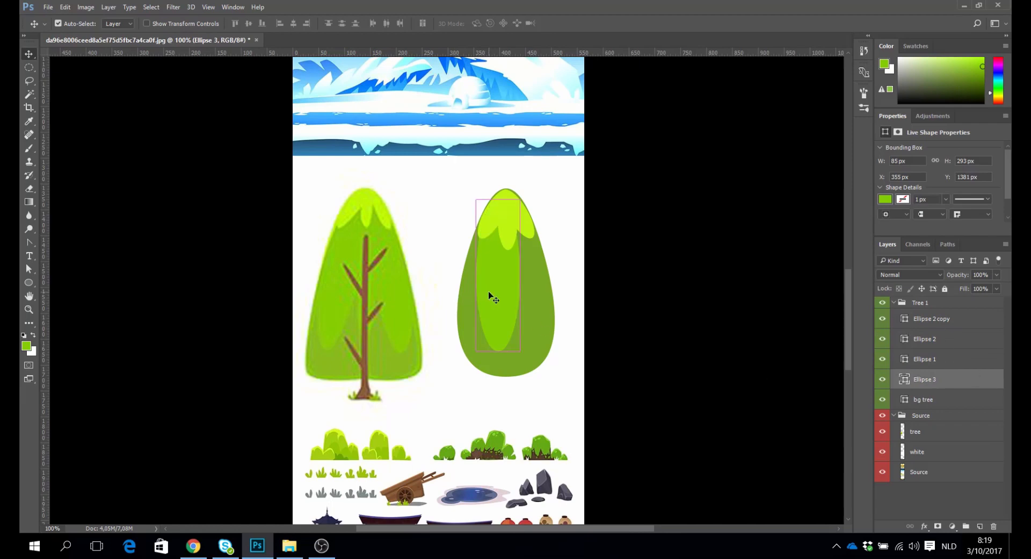
{"action": "left_click_drag", "start_coordinate": [520, 359], "coordinate": [517, 362]}
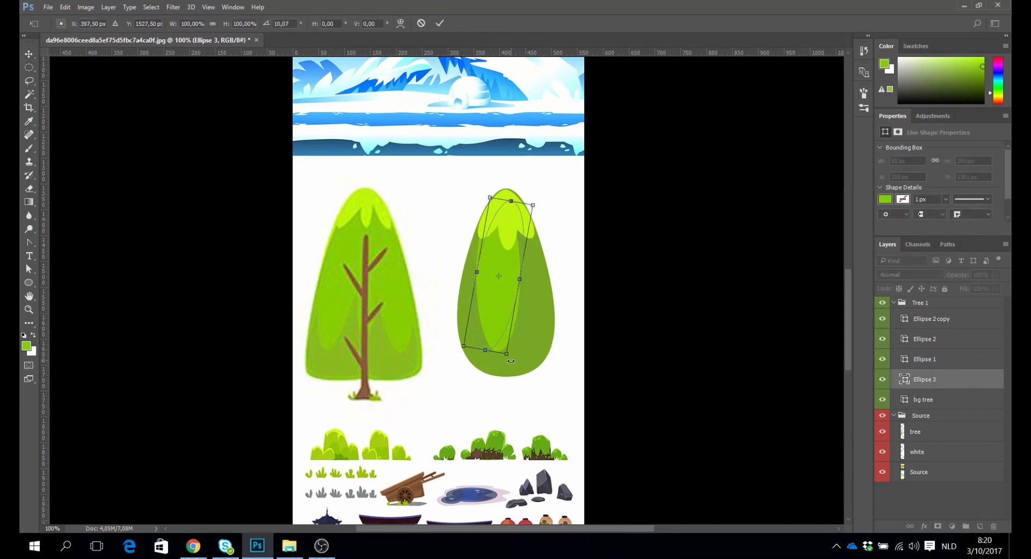
{"action": "key", "text": "Return"}
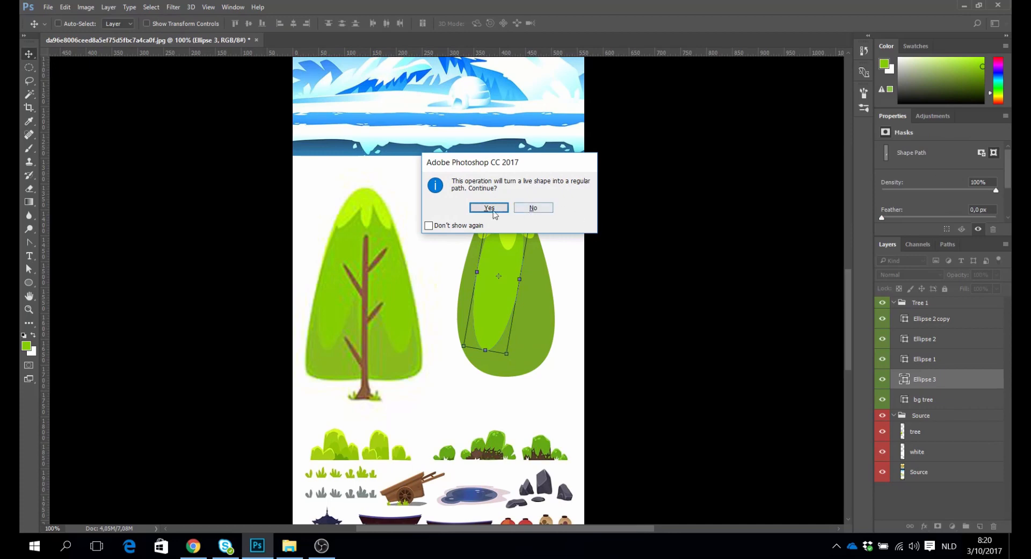
{"action": "left_click", "coordinate": [490, 207]}
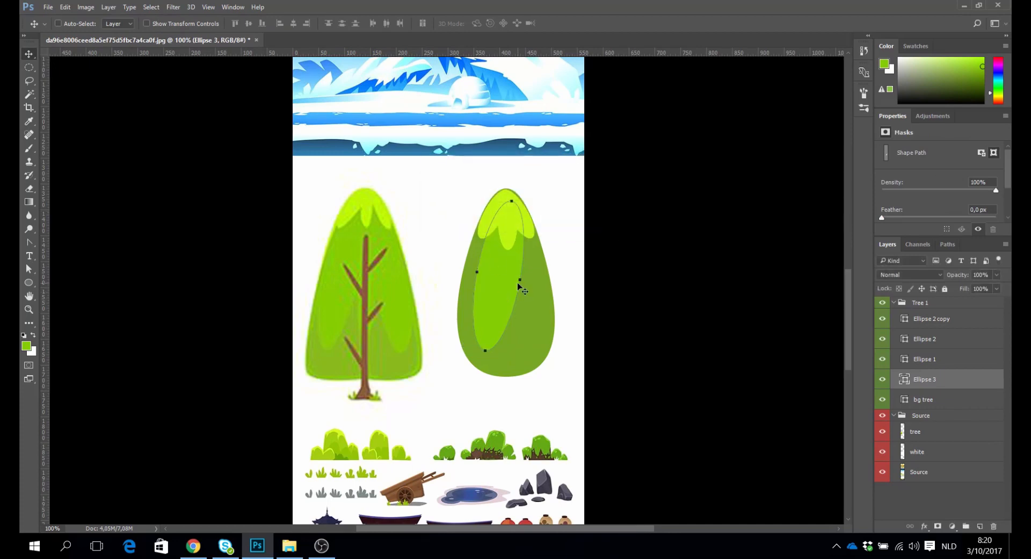
{"action": "key", "text": "Left"}
{"action": "key", "text": "Left"}
{"action": "key", "text": "Left"}
{"action": "key", "text": "Left"}
{"action": "key", "text": "Left"}
{"action": "key", "text": "Left"}
{"action": "key", "text": "Left"}
{"action": "key", "text": "Left"}
{"action": "key", "text": "Left"}
{"action": "key", "text": "Left"}
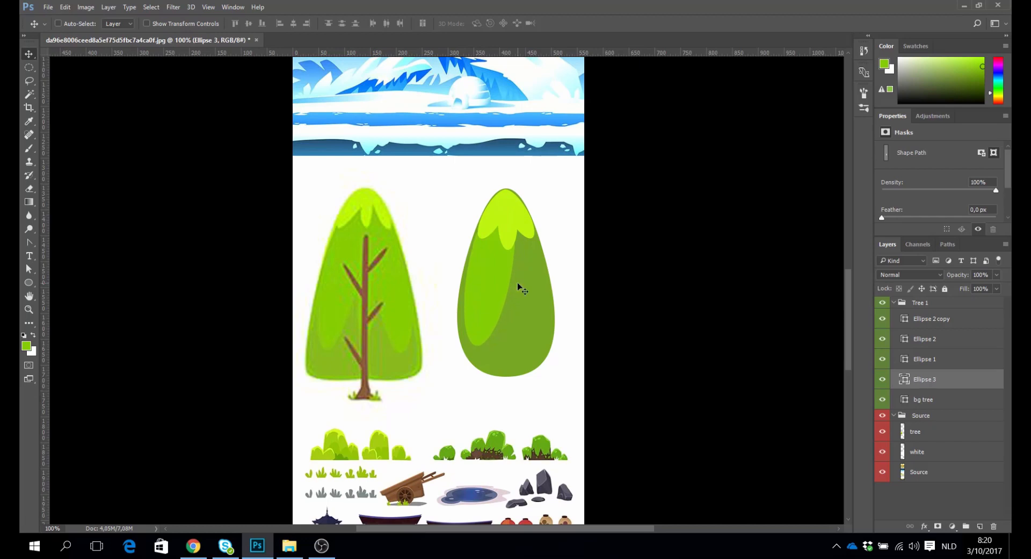
Narrow the tall ellipse to about 91% width and rotate it by about 2.4 degrees more.
{"action": "key", "text": "ctrl+t"}
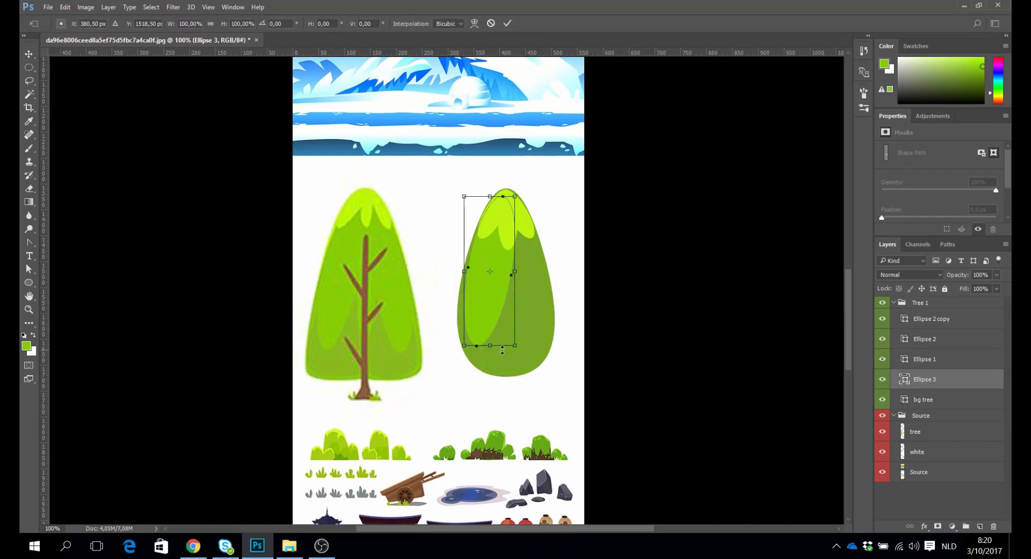
{"action": "left_click_drag", "start_coordinate": [513, 270], "coordinate": [509, 270]}
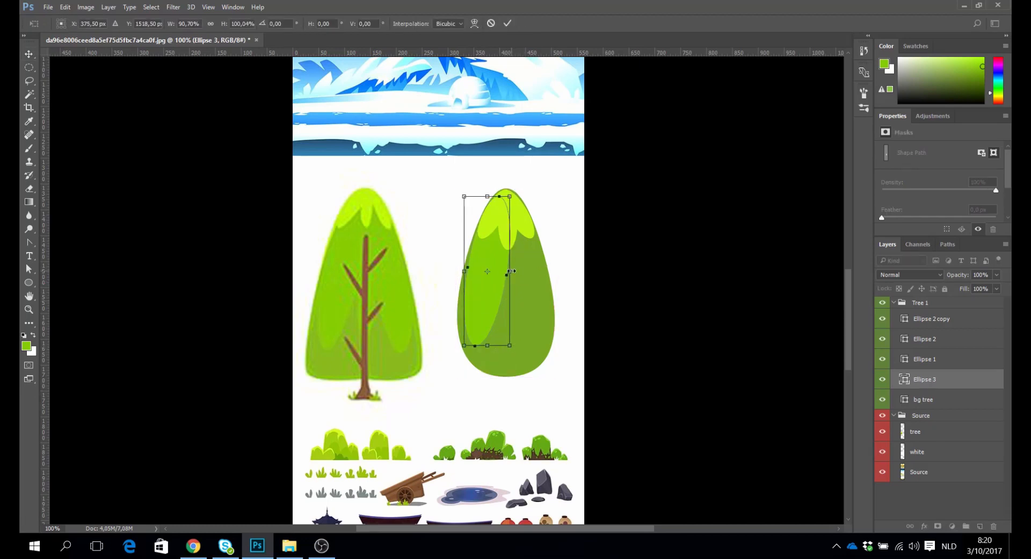
{"action": "key", "text": "Return"}
{"action": "key", "text": "ctrl+t"}
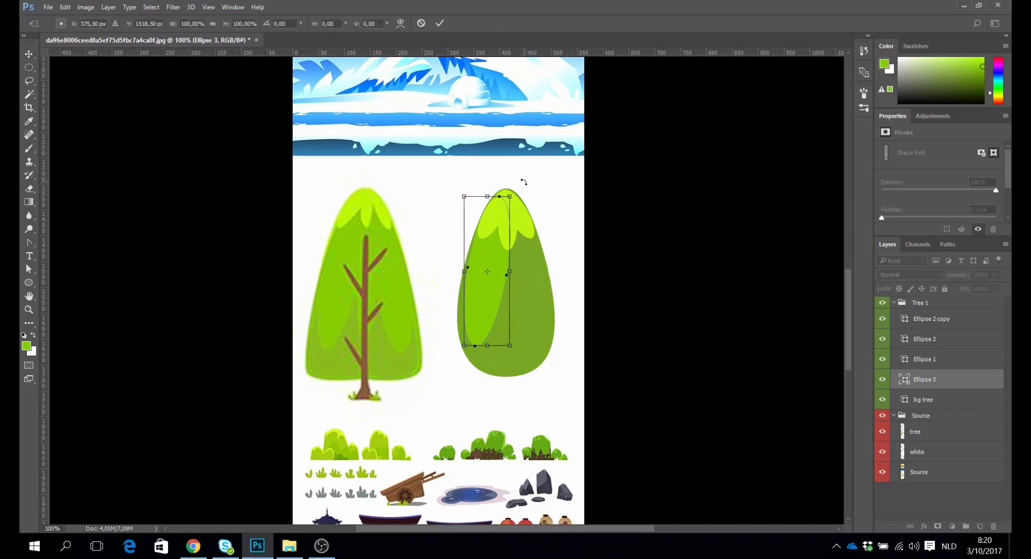
{"action": "left_click_drag", "start_coordinate": [524, 183], "coordinate": [528, 182]}
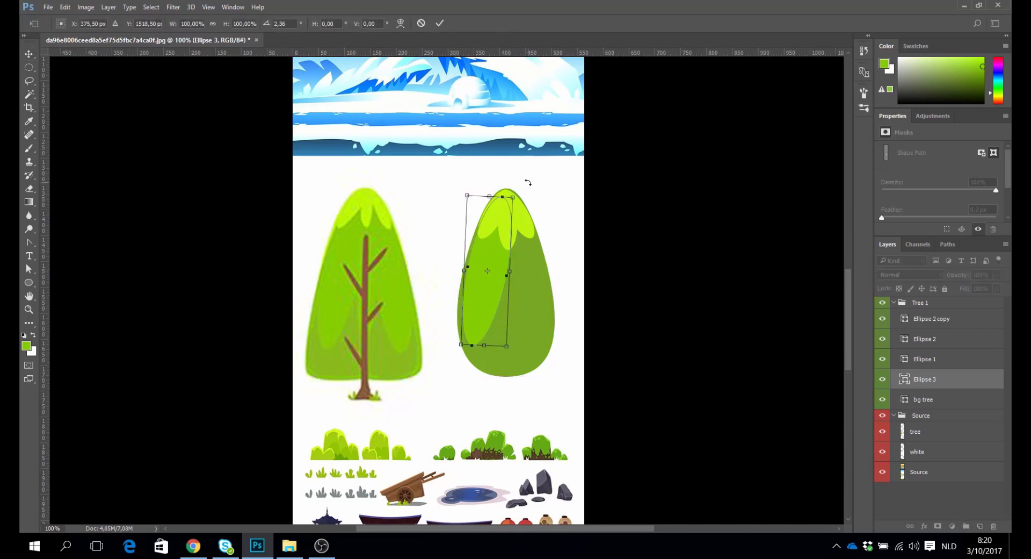
{"action": "key", "text": "Return"}
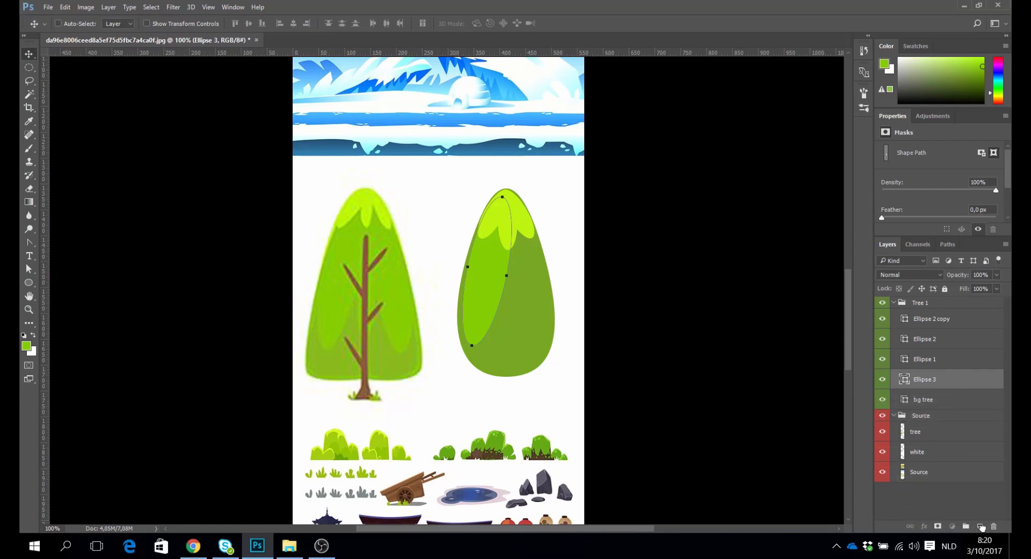
Duplicate the tall ellipse, rotate the copy to the opposite slant and move it to the foliage's right side.
{"action": "key", "text": "ctrl+j"}
{"action": "key", "text": "ctrl+t"}
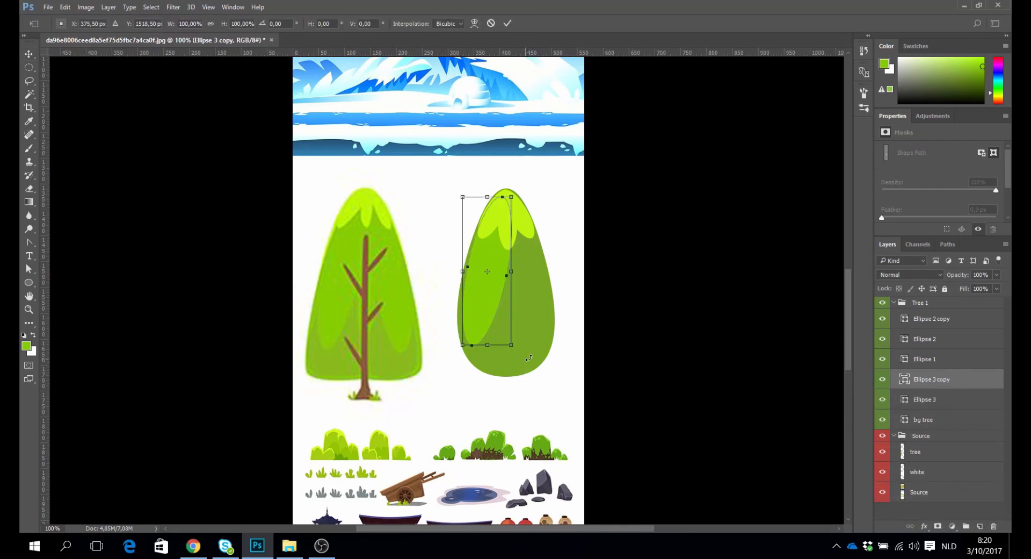
{"action": "left_click_drag", "start_coordinate": [528, 357], "coordinate": [594, 322]}
{"action": "key", "text": "Return"}
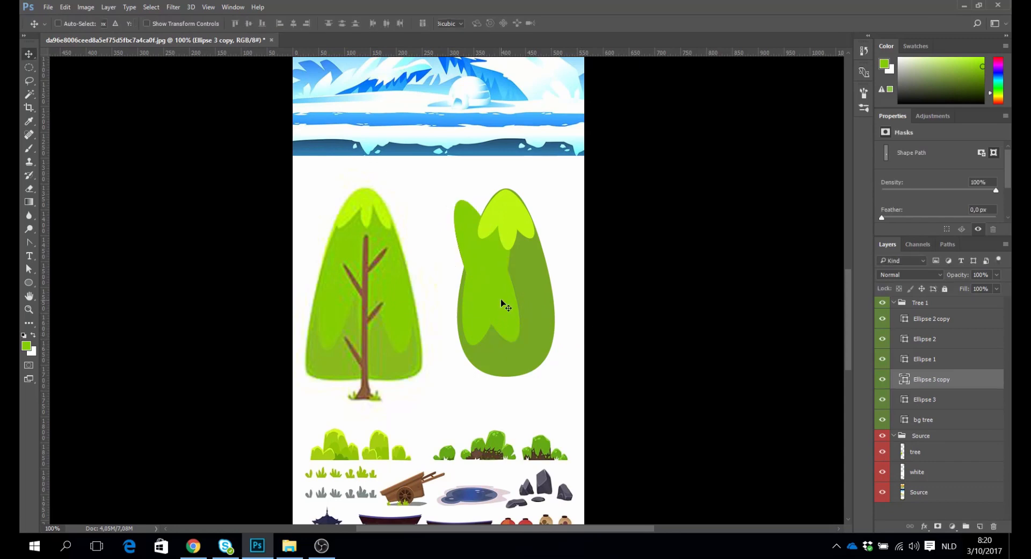
{"action": "left_click_drag", "start_coordinate": [500, 300], "coordinate": [544, 303]}
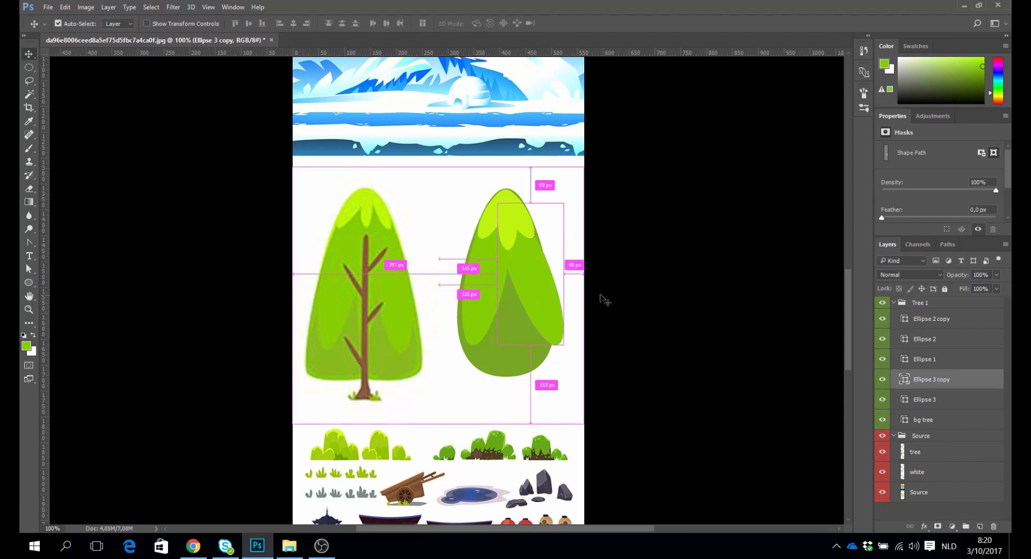
Rotate the copied tall ellipse by about 5.3 degrees and nudge it left to fit inside the foliage's right edge.
{"action": "key", "text": "ctrl+t"}
{"action": "left_click_drag", "start_coordinate": [574, 336], "coordinate": [569, 338]}
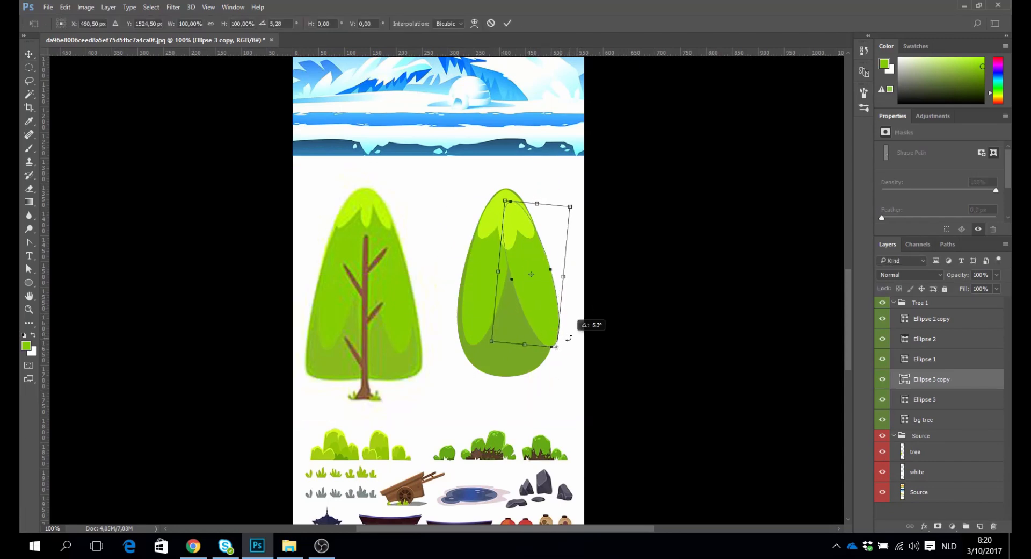
{"action": "key", "text": "Return"}
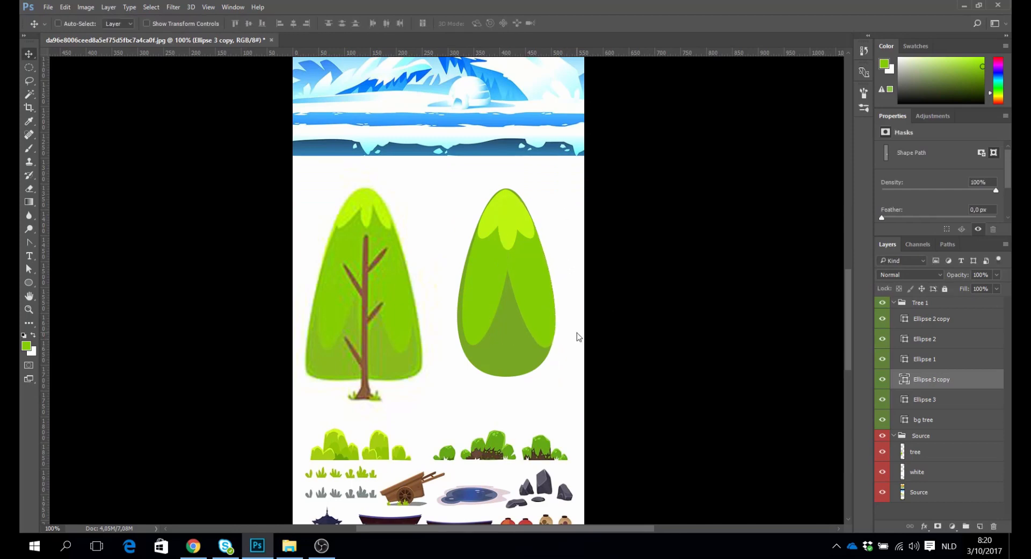
{"action": "key", "text": "Left"}
{"action": "key", "text": "Left"}
{"action": "key", "text": "Left"}
{"action": "key", "text": "Left"}
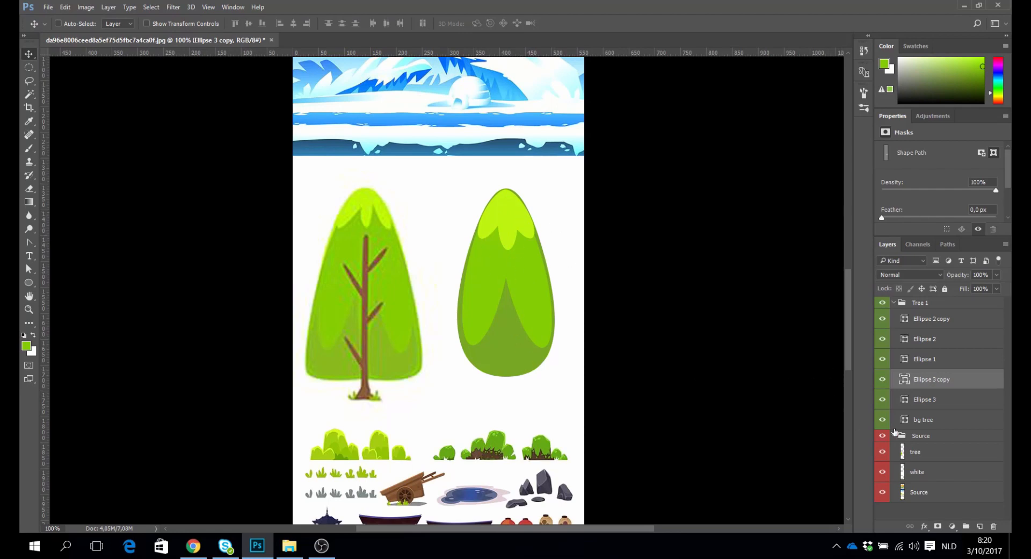
Nudge the bg tree shape down a few pixels and select the Ellipse 2 copy layer.
{"action": "left_click", "coordinate": [925, 418]}
{"action": "key", "text": "Down"}
{"action": "key", "text": "Down"}
{"action": "key", "text": "Down"}
{"action": "key", "text": "Down"}
{"action": "key", "text": "Down"}
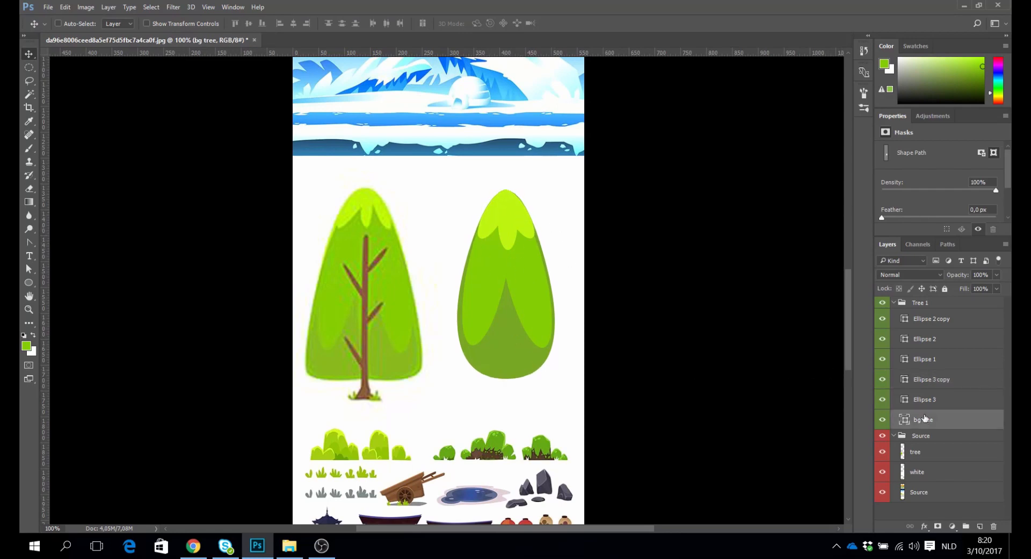
{"action": "key", "text": "Up"}
{"action": "left_click", "coordinate": [961, 323]}
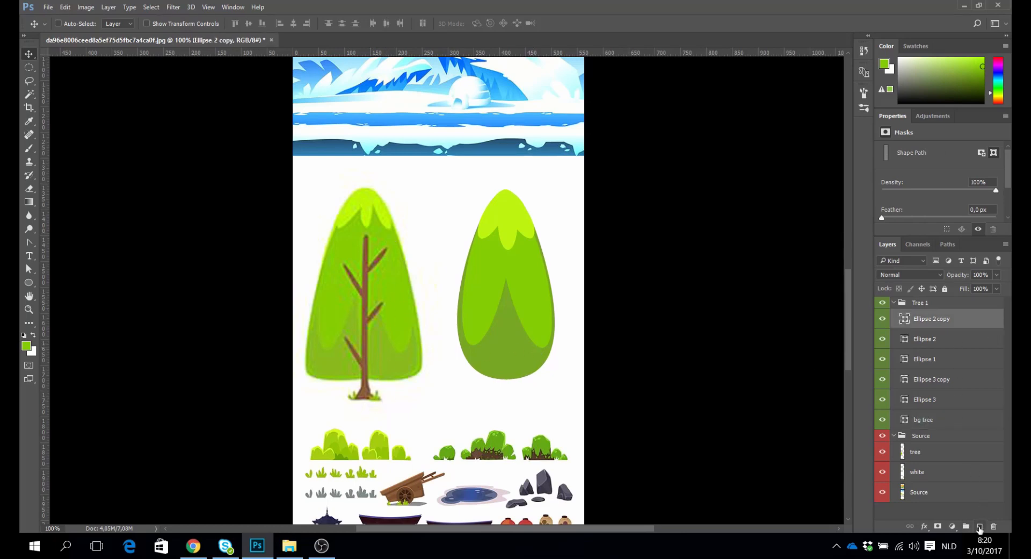
Add a new layer above the foliage ellipses in the Tree 1 group and name it Trunk.
{"action": "left_click", "coordinate": [980, 525]}
{"action": "double_click", "coordinate": [927, 320]}
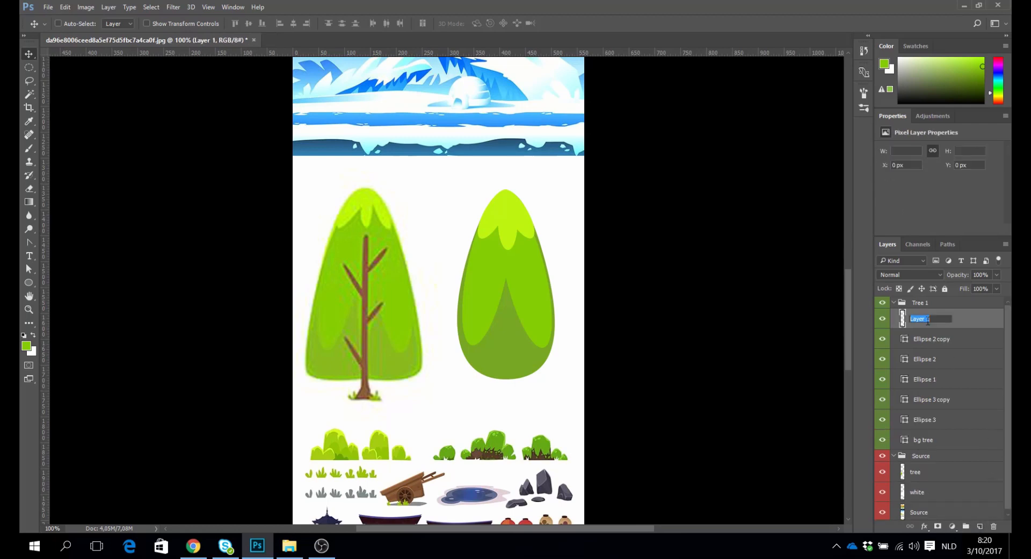
{"action": "type", "text": "Trunk"}
{"action": "key", "text": "Return"}
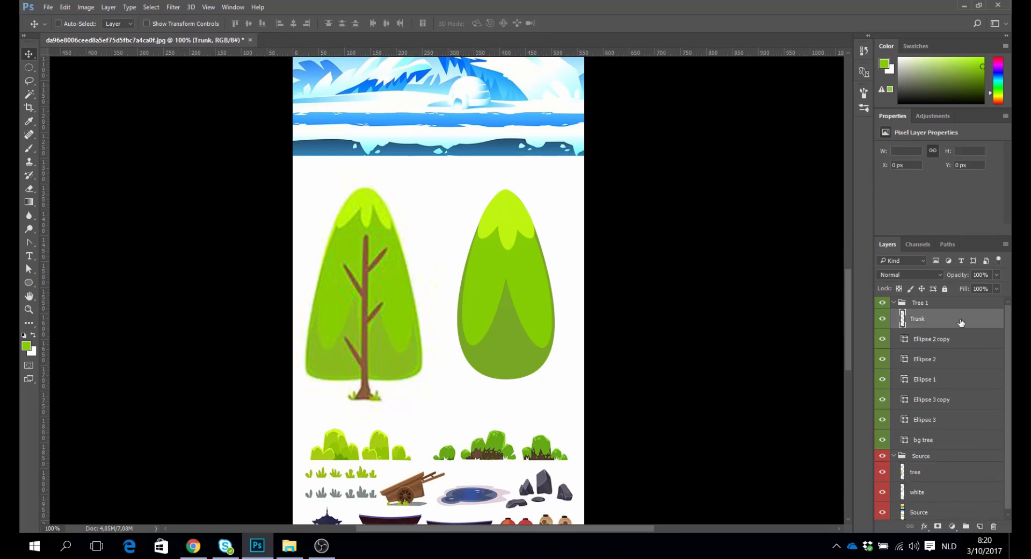
Sample the brown of the reference tree's trunk as the foreground colour and make it slightly darker.
{"action": "key", "text": "z"}
{"action": "left_click", "coordinate": [339, 344]}
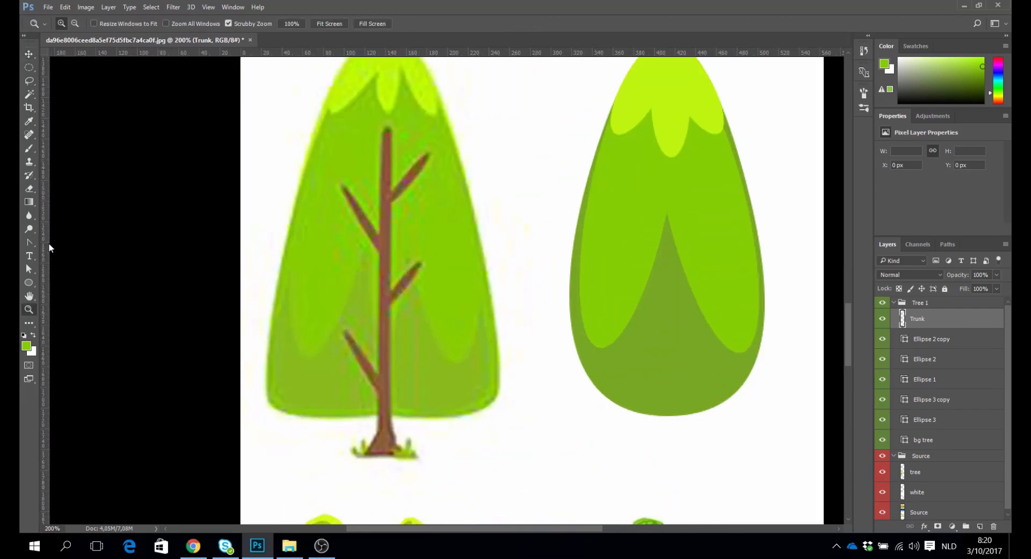
{"action": "left_click", "coordinate": [30, 242]}
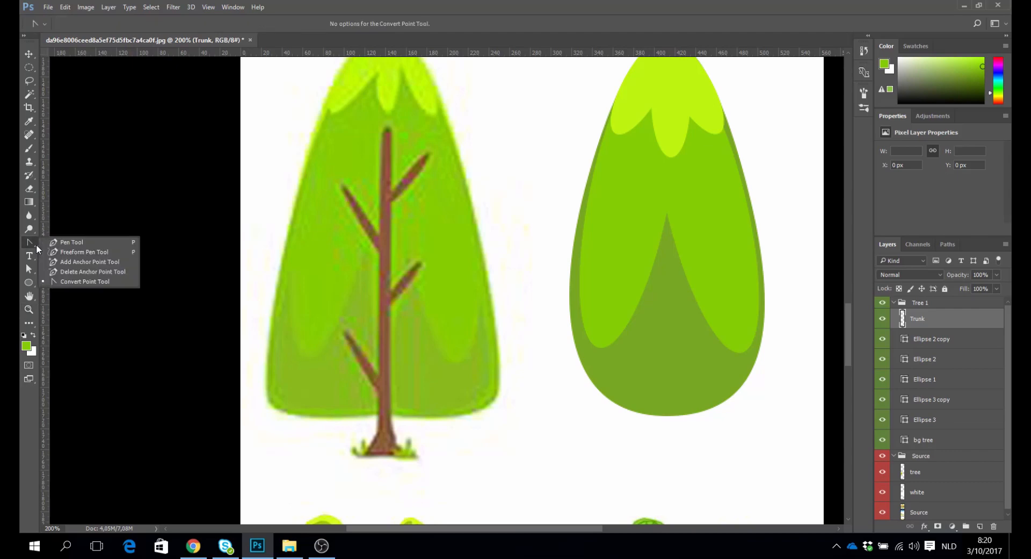
{"action": "left_click", "coordinate": [64, 243]}
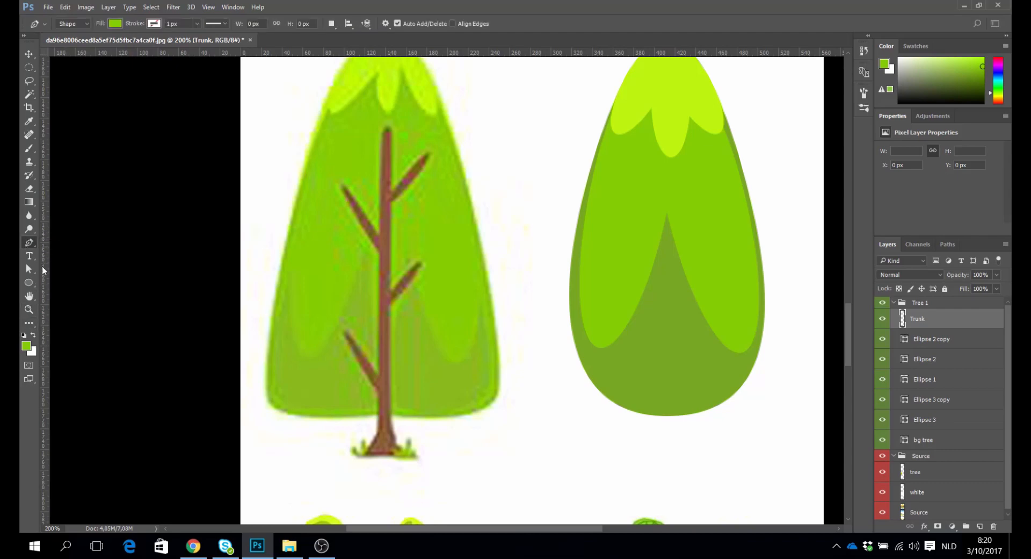
{"action": "left_click", "coordinate": [31, 121]}
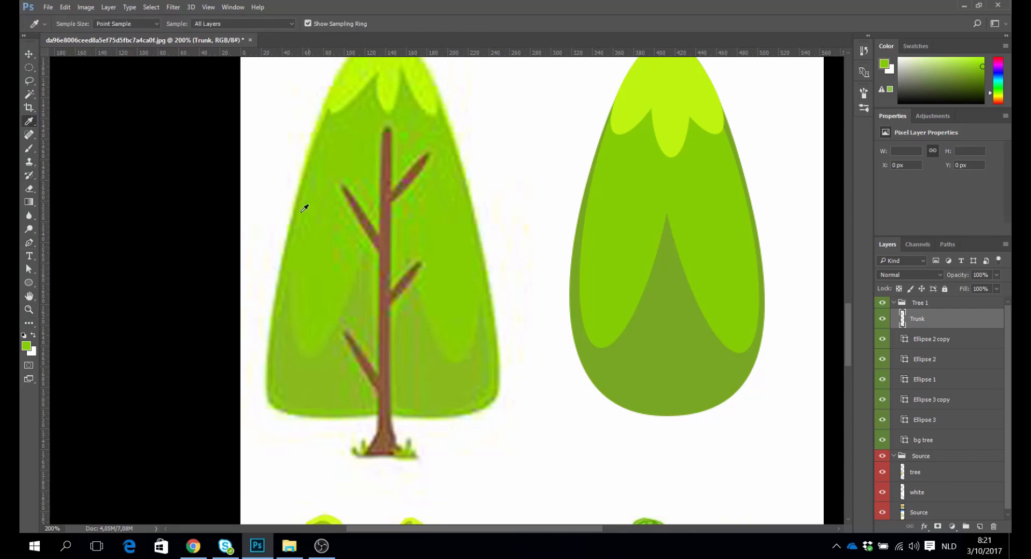
{"action": "left_click", "coordinate": [391, 207]}
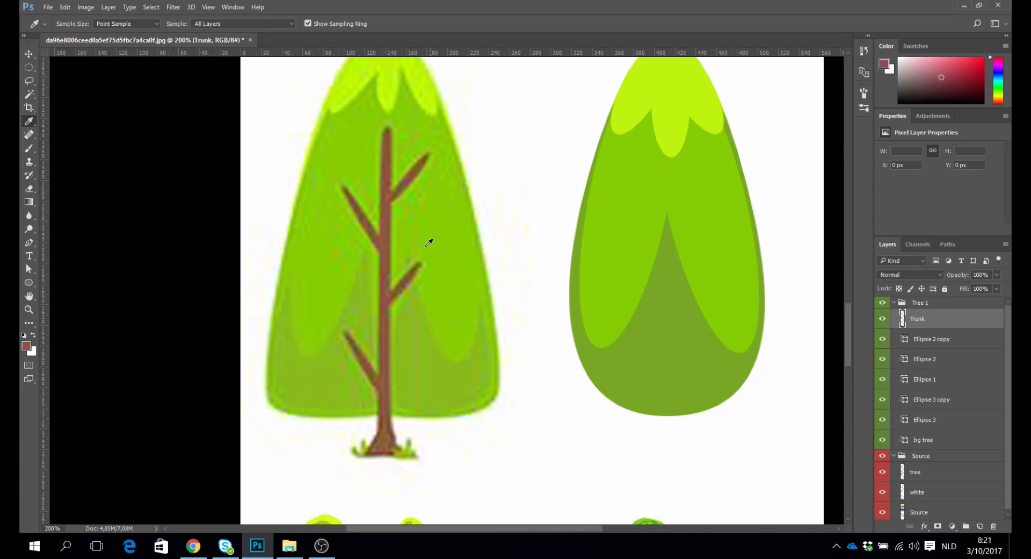
{"action": "left_click", "coordinate": [390, 256]}
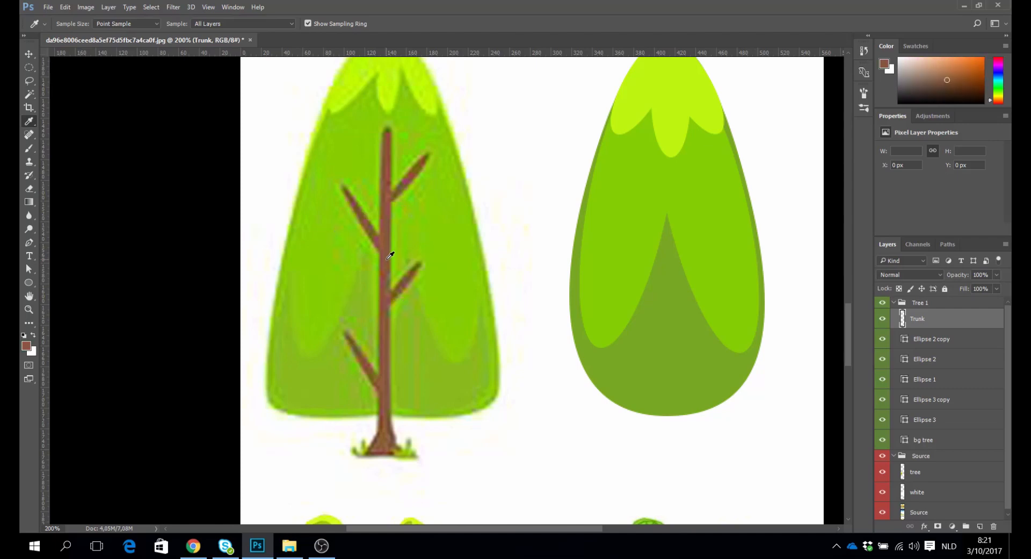
{"action": "left_click", "coordinate": [949, 84]}
Trace the reference trunk's left edge with the Pen tool from its base up, including both left branches.
{"action": "left_click", "coordinate": [27, 245]}
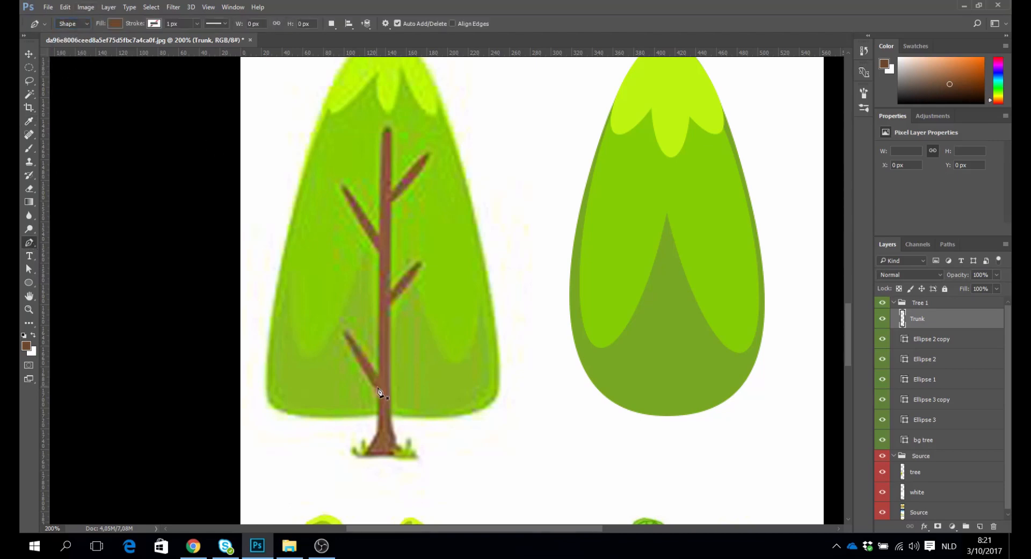
{"action": "left_click", "coordinate": [365, 454]}
{"action": "left_click", "coordinate": [380, 434]}
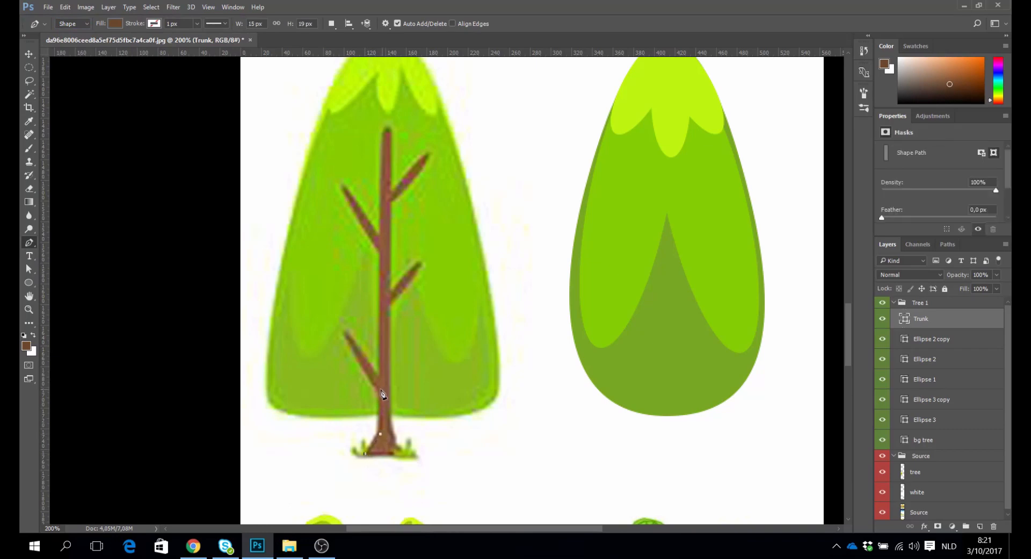
{"action": "left_click", "coordinate": [380, 390]}
{"action": "left_click", "coordinate": [347, 336]}
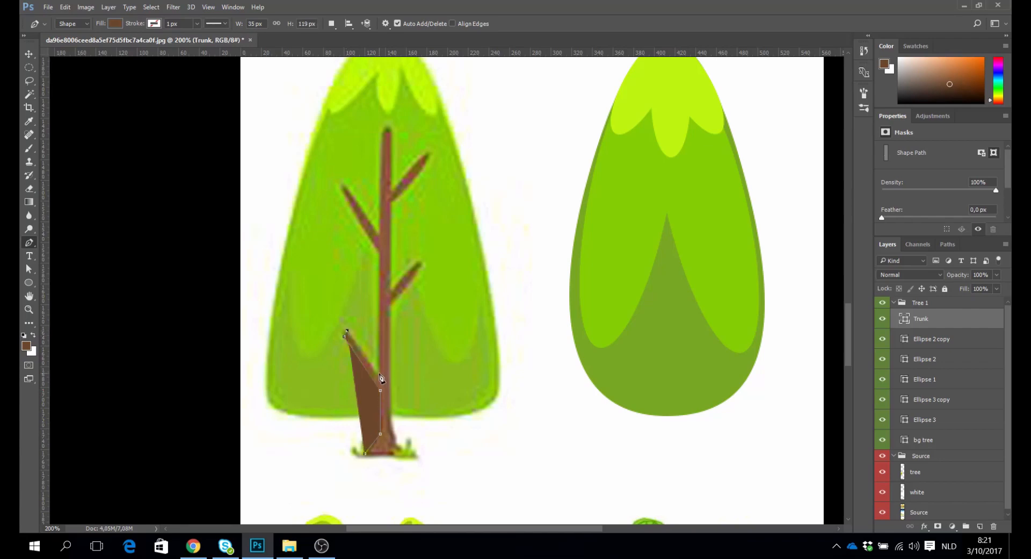
{"action": "left_click", "coordinate": [379, 373]}
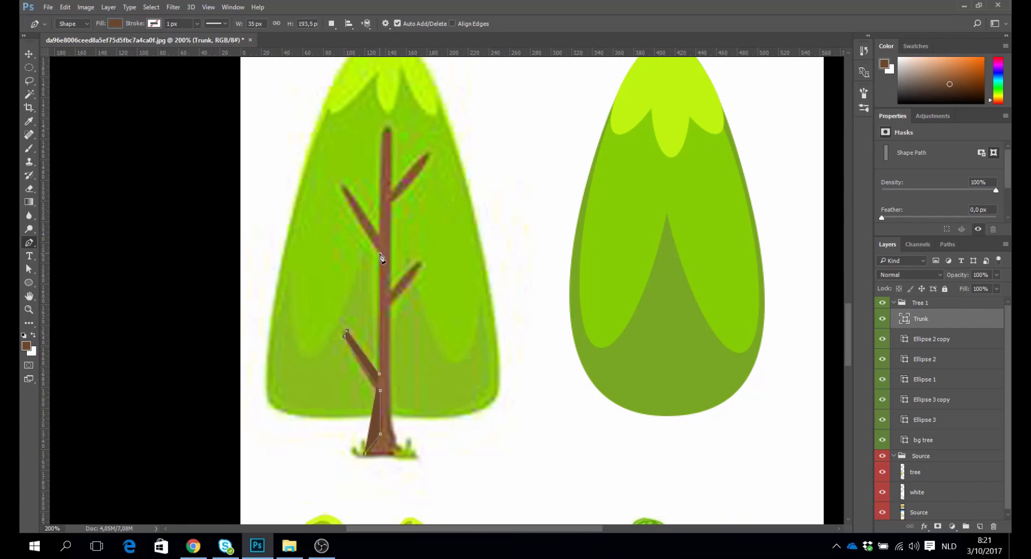
{"action": "left_click", "coordinate": [380, 254]}
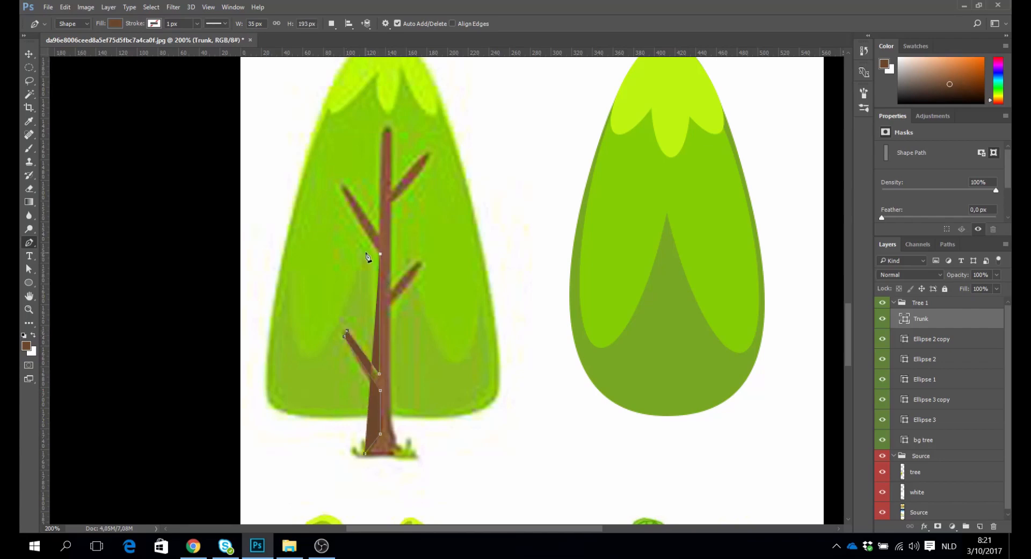
{"action": "left_click", "coordinate": [342, 189]}
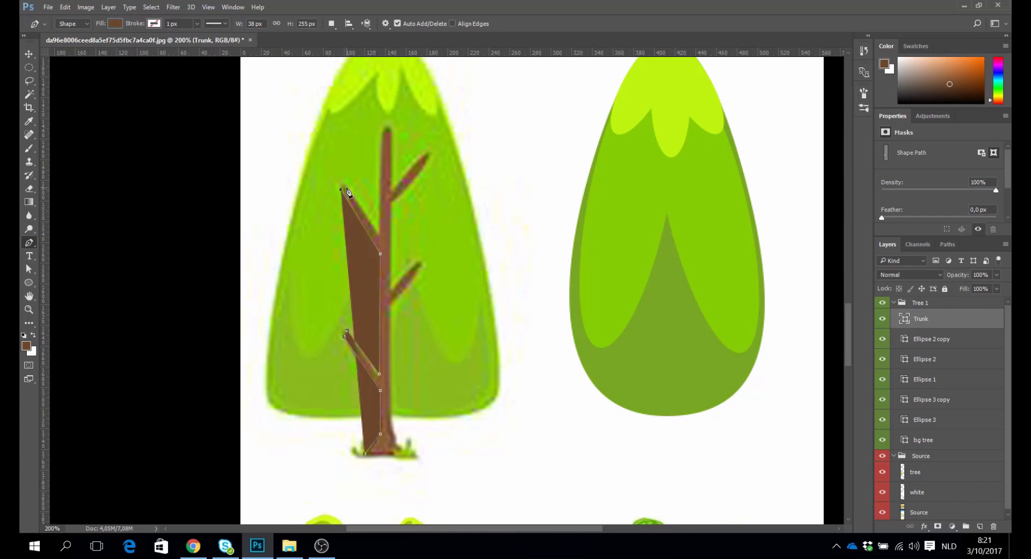
{"action": "left_click", "coordinate": [347, 188]}
{"action": "left_click", "coordinate": [380, 232]}
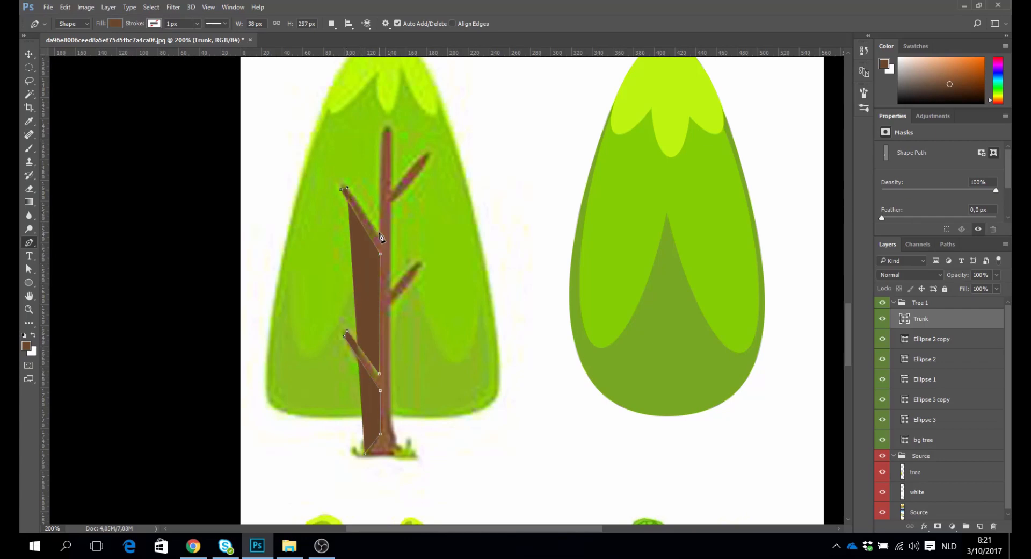
Continue the trunk path across the tip and around the upper right branch.
{"action": "left_click", "coordinate": [386, 131]}
{"action": "left_click", "coordinate": [389, 130]}
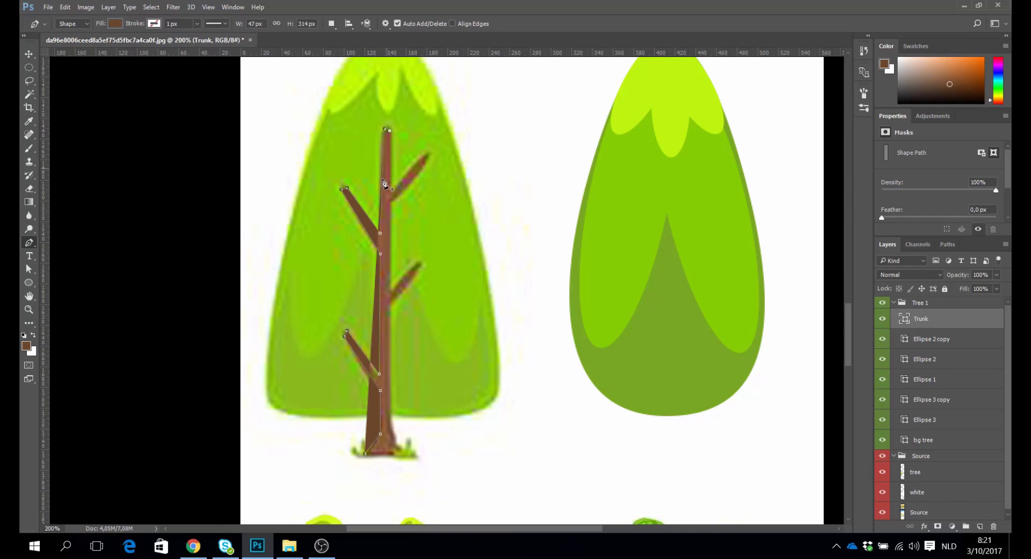
{"action": "left_click", "coordinate": [392, 189]}
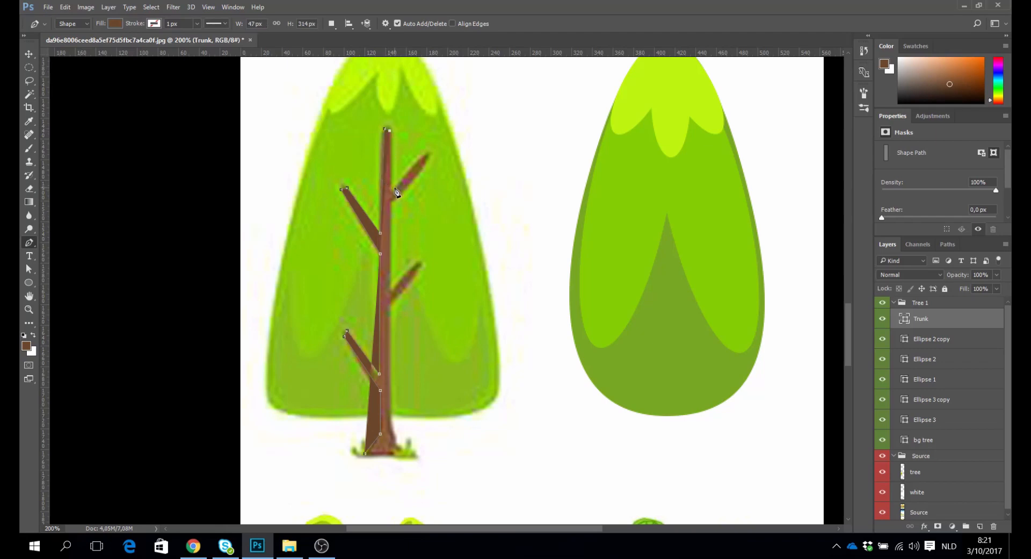
{"action": "left_click", "coordinate": [425, 155]}
{"action": "left_click", "coordinate": [426, 163]}
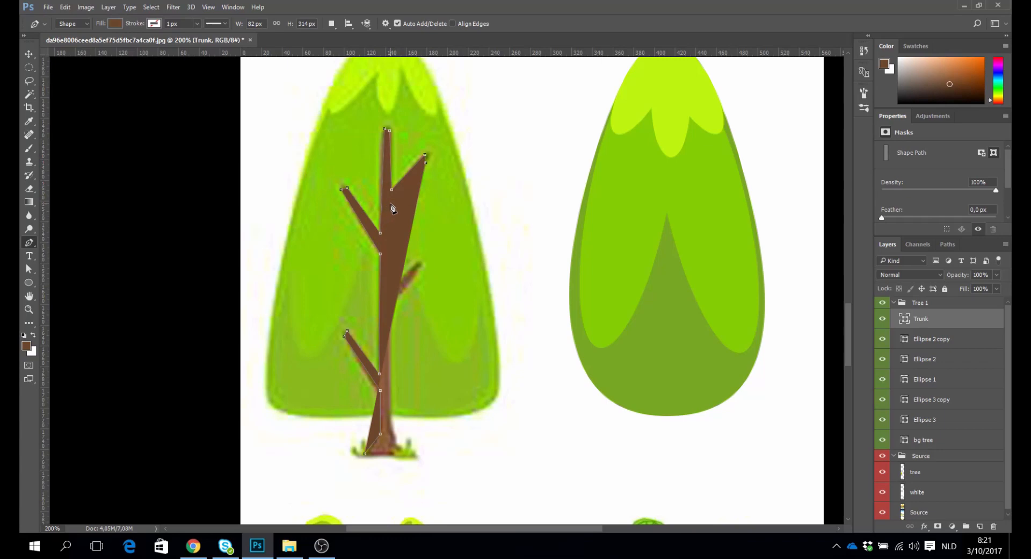
{"action": "left_click", "coordinate": [390, 204]}
Continue the trunk path around the lower right branch and down to the flared right foot.
{"action": "left_click", "coordinate": [393, 289]}
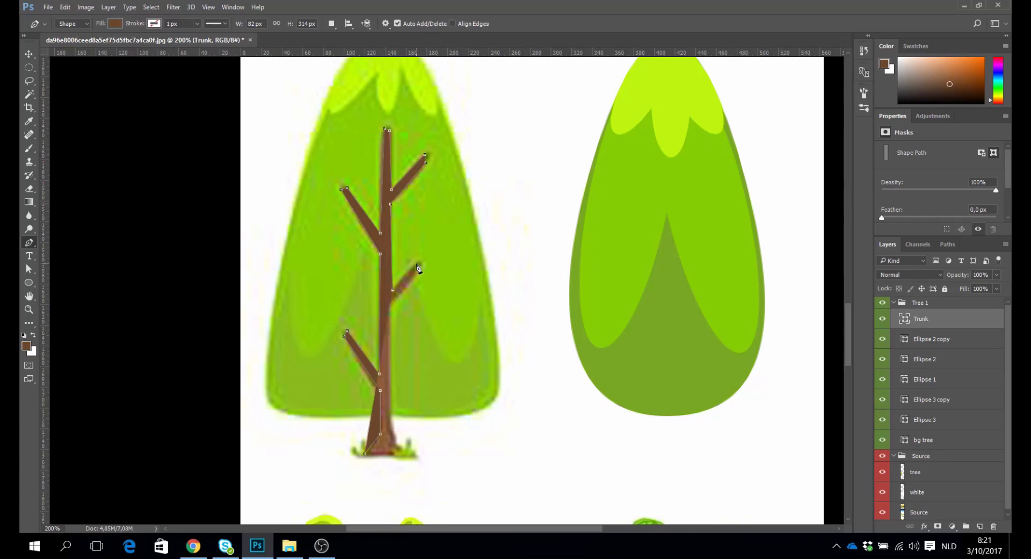
{"action": "left_click", "coordinate": [417, 260]}
{"action": "left_click", "coordinate": [424, 267]}
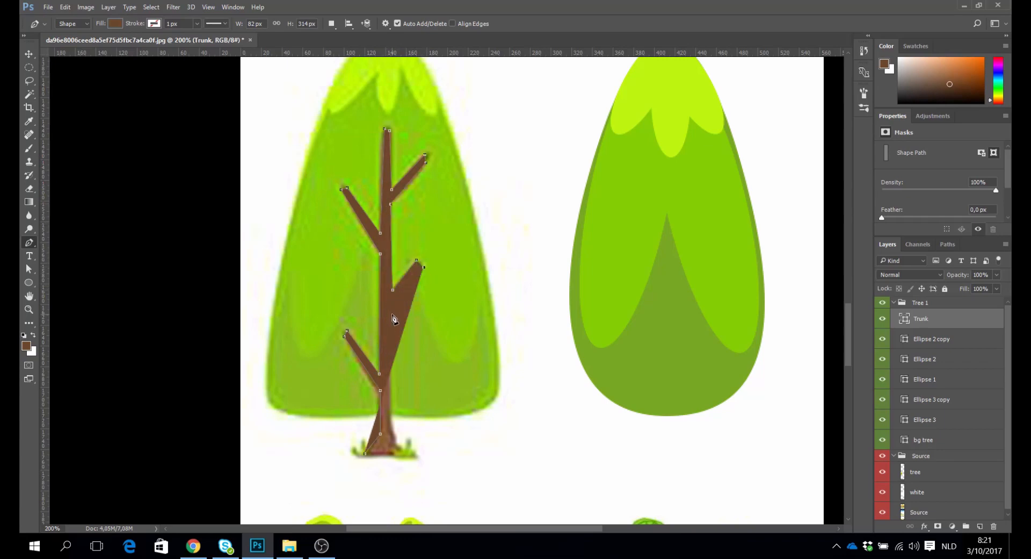
{"action": "left_click", "coordinate": [394, 310]}
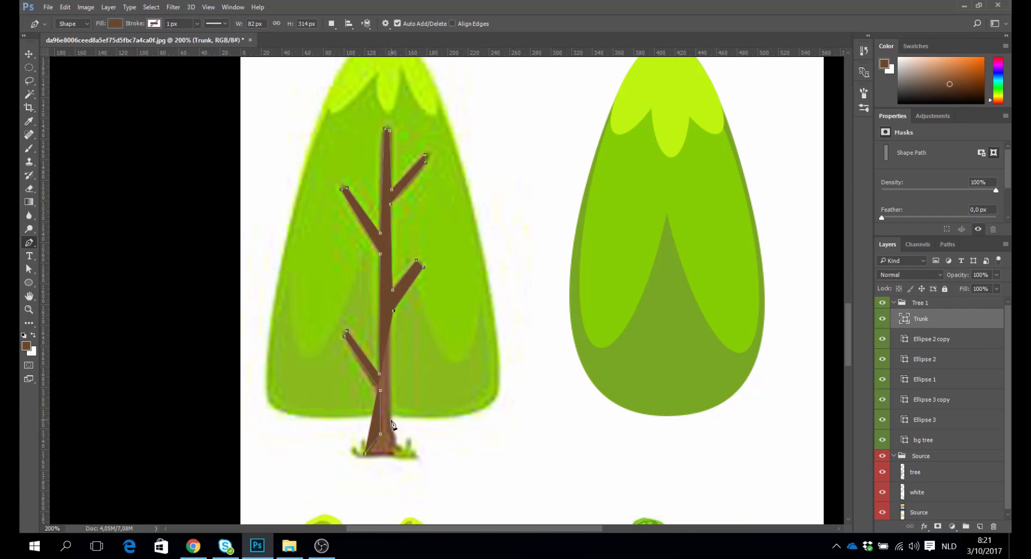
{"action": "left_click", "coordinate": [392, 420]}
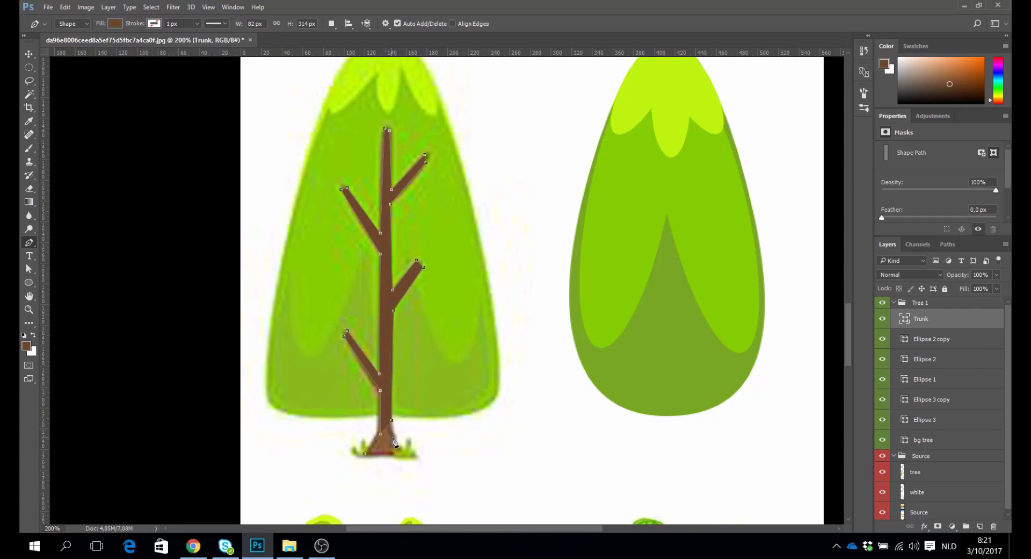
{"action": "left_click", "coordinate": [393, 437]}
{"action": "left_click", "coordinate": [413, 455]}
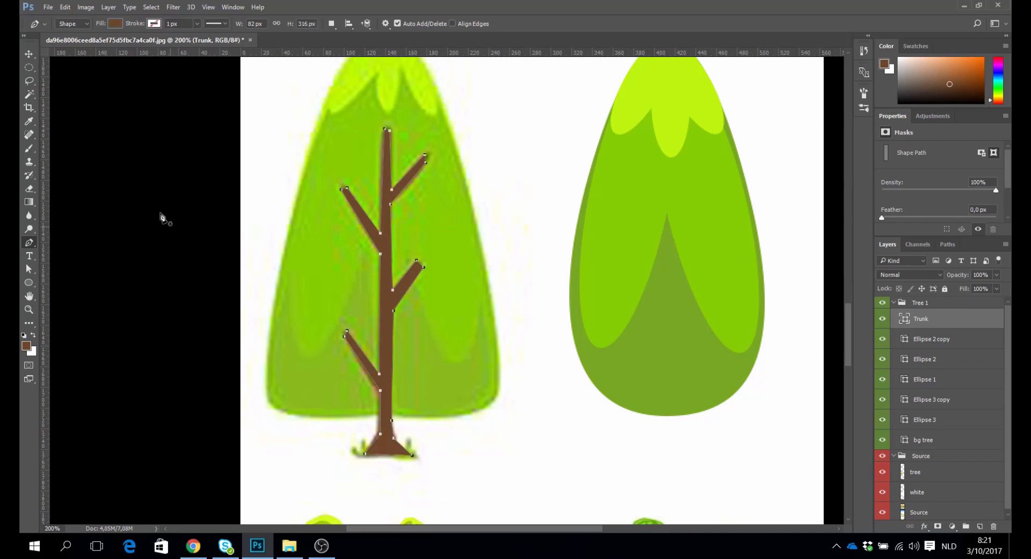
Move the trunk shape about 250 px right, from the reference onto the recreated tree.
{"action": "left_click", "coordinate": [29, 54]}
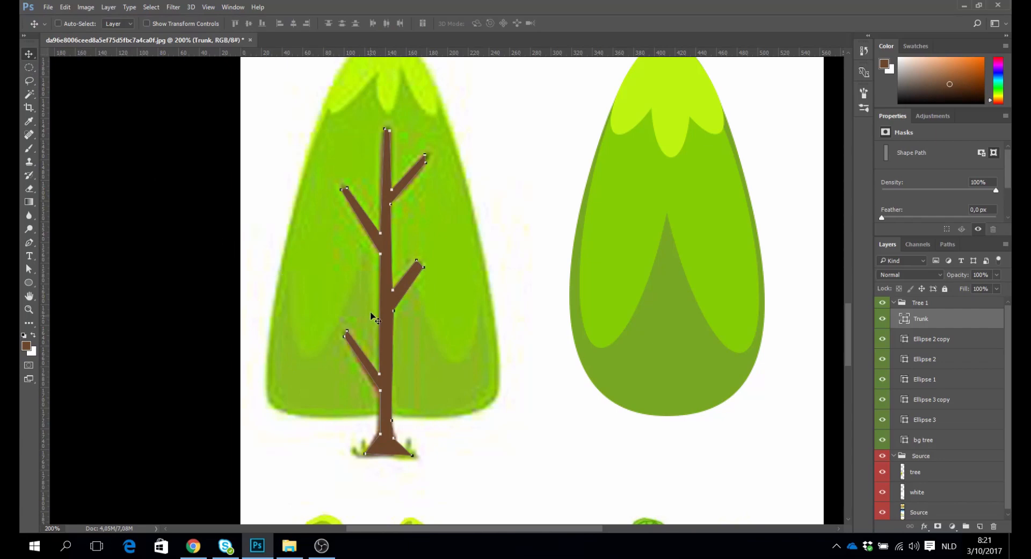
{"action": "key", "text": "shift+Right"}
{"action": "key", "text": "shift+Right"}
{"action": "key", "text": "shift+Right"}
{"action": "key", "text": "shift+Right"}
{"action": "key", "text": "shift+Right"}
{"action": "key", "text": "shift+Right"}
{"action": "key", "text": "shift+Right"}
{"action": "key", "text": "shift+Right"}
{"action": "key", "text": "shift+Right"}
{"action": "key", "text": "shift+Right"}
{"action": "key", "text": "shift+Right"}
{"action": "key", "text": "shift+Right"}
{"action": "key", "text": "shift+Right"}
{"action": "key", "text": "shift+Right"}
{"action": "key", "text": "shift+Right"}
{"action": "key", "text": "shift+Right"}
{"action": "key", "text": "shift+Right"}
{"action": "key", "text": "shift+Right"}
{"action": "key", "text": "shift+Right"}
{"action": "key", "text": "shift+Right"}
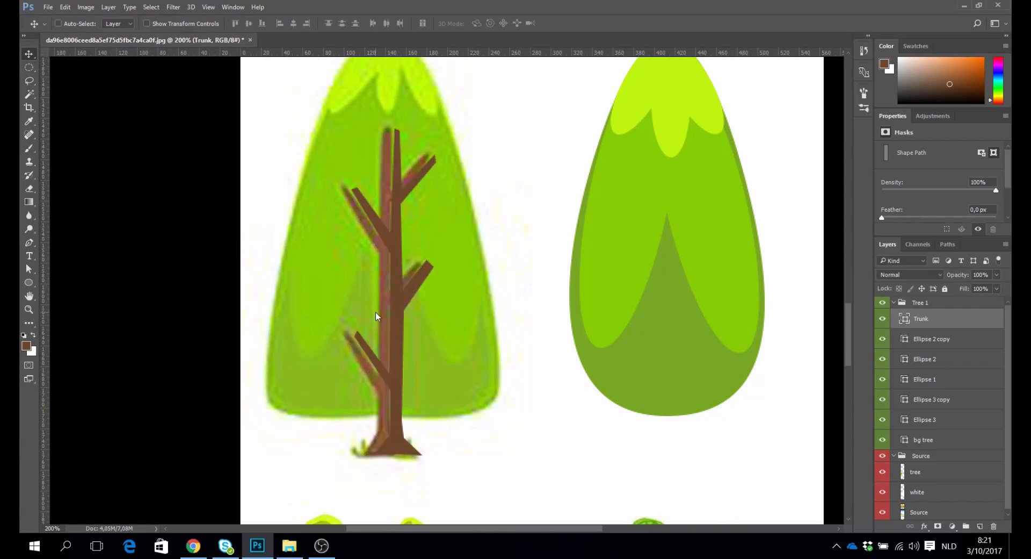
{"action": "key", "text": "shift+Right"}
{"action": "key", "text": "shift+Right"}
{"action": "key", "text": "shift+Right"}
{"action": "key", "text": "shift+Right"}
{"action": "key", "text": "shift+Right"}
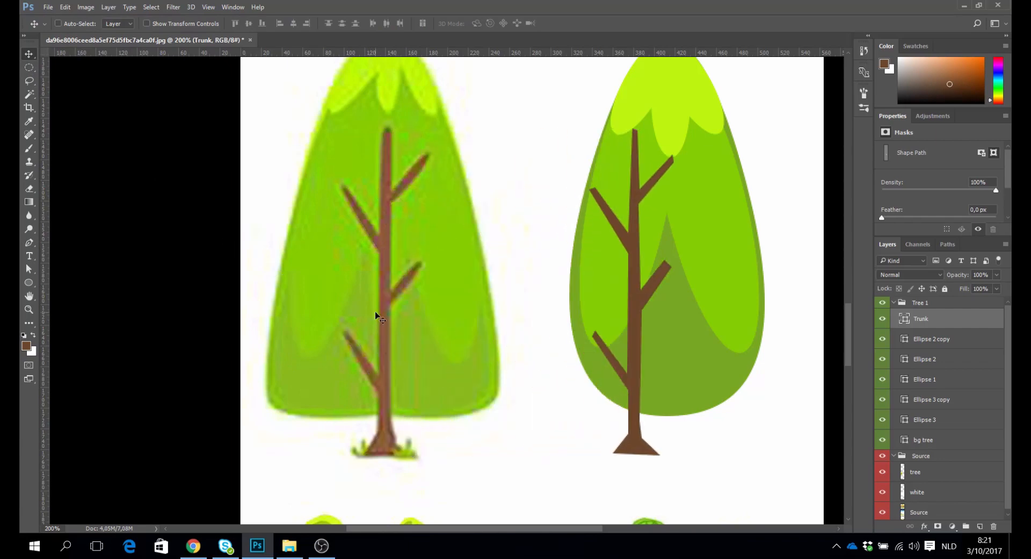
Lower the trunk about 40 px and shift it about 30 px right to centre it on the foliage.
{"action": "key", "text": "shift+Down"}
{"action": "key", "text": "shift+Down"}
{"action": "key", "text": "shift+Down"}
{"action": "key", "text": "shift+Down"}
{"action": "key", "text": "shift+Right"}
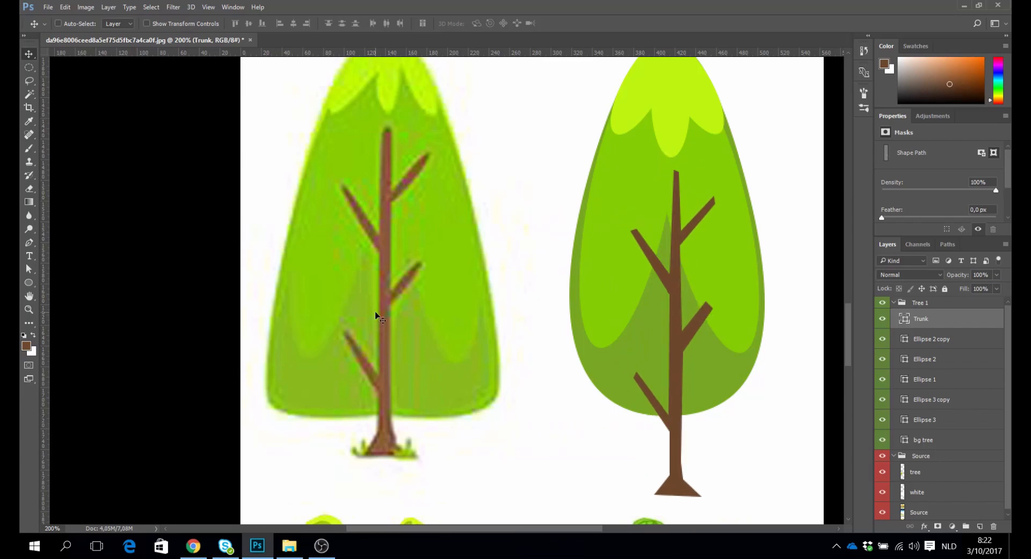
{"action": "key", "text": "shift+Left"}
{"action": "key", "text": "Up"}
{"action": "key", "text": "z"}
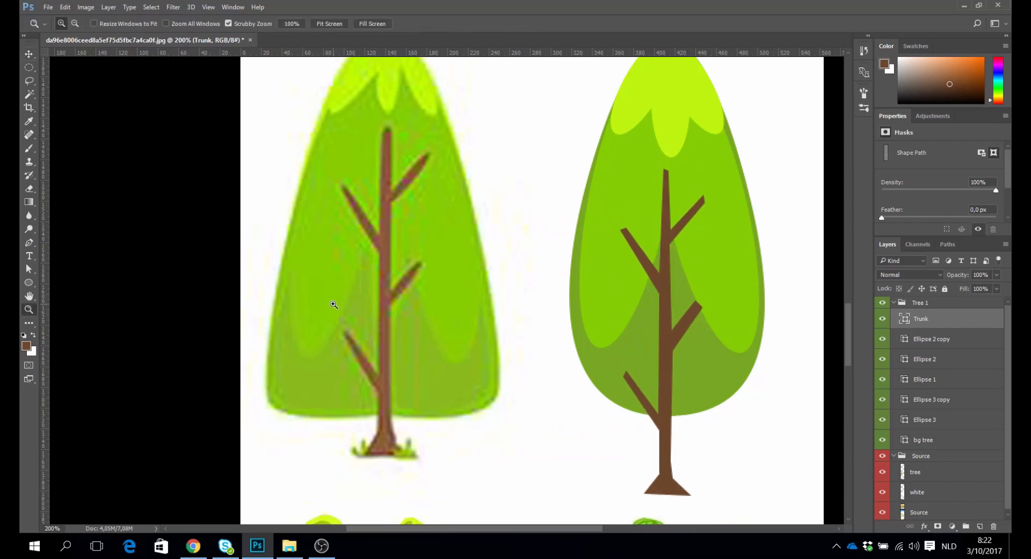
{"action": "left_click", "coordinate": [626, 334], "text": "alt"}
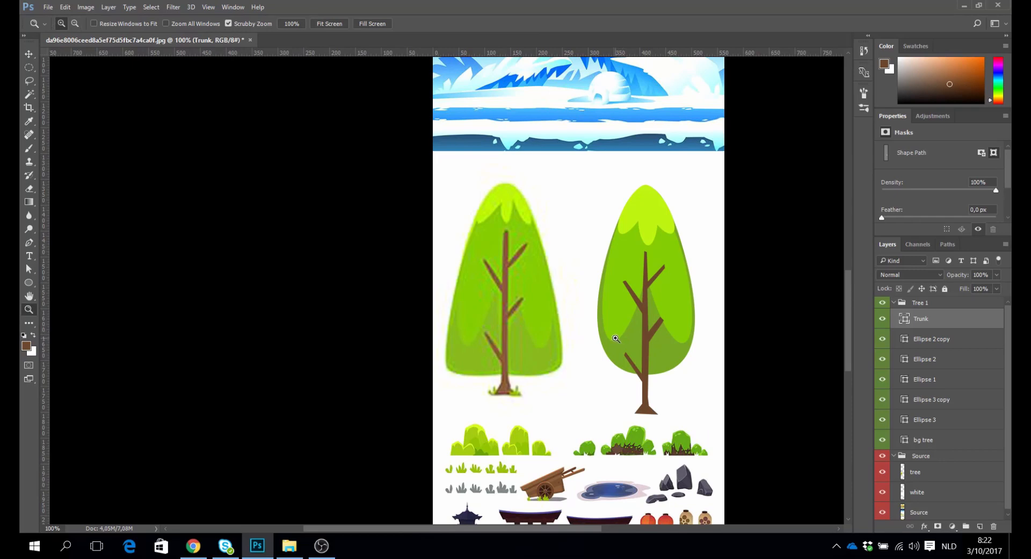
{"action": "left_click_drag", "start_coordinate": [617, 315], "coordinate": [561, 305]}
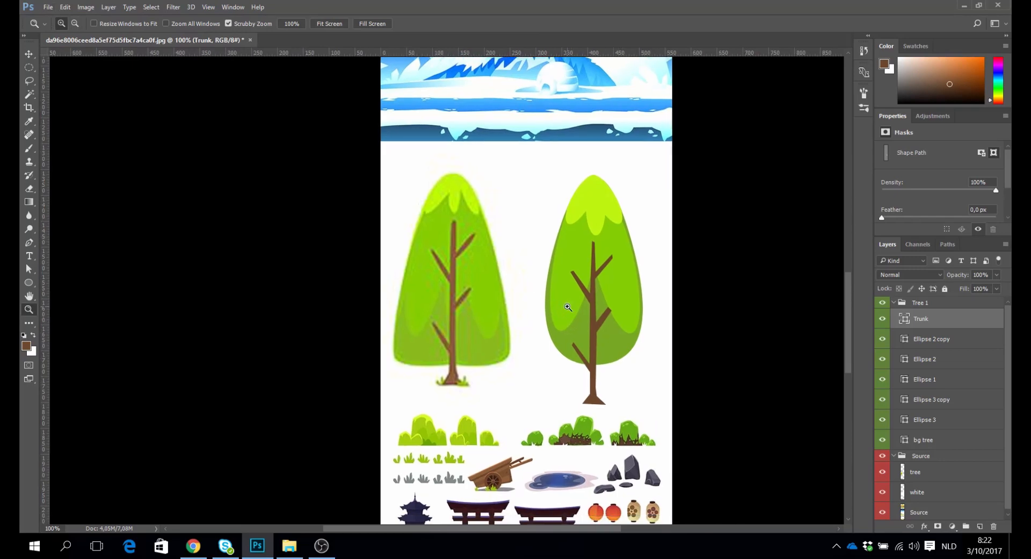
{"action": "left_click", "coordinate": [31, 55]}
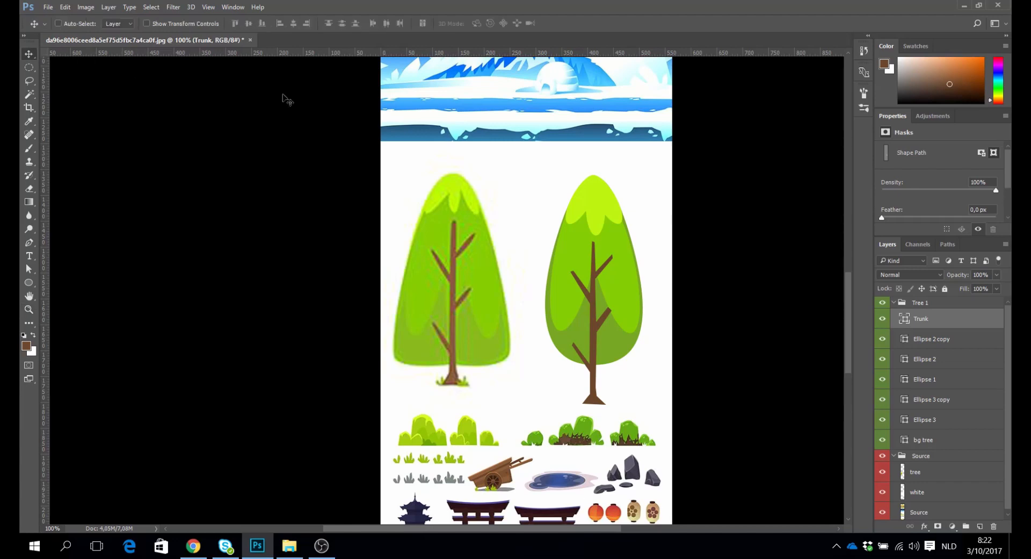
{"action": "key", "text": "ctrl"}
{"action": "scroll", "coordinate": [1010, 333], "scroll_direction": "down", "scroll_amount": 1}
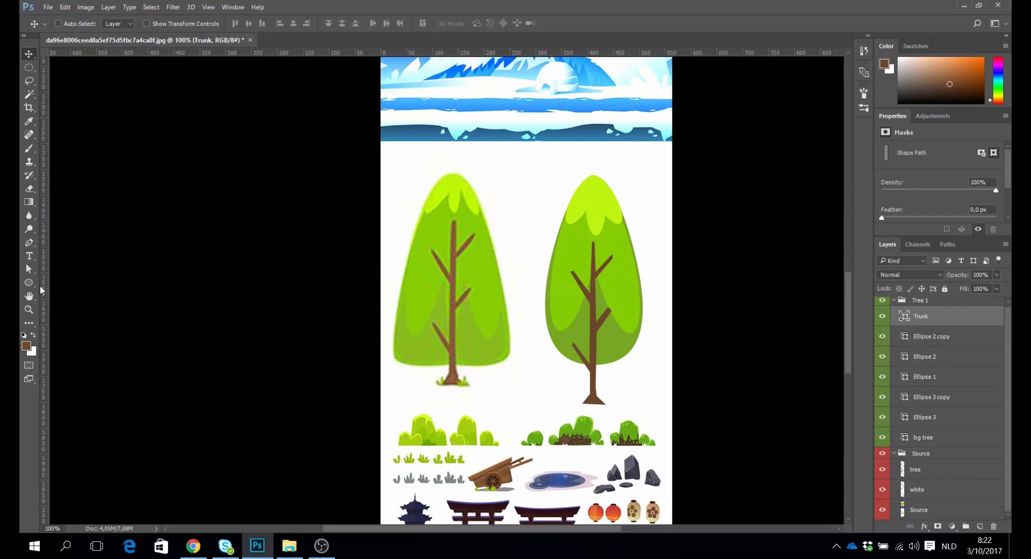
{"action": "left_click", "coordinate": [32, 287]}
{"action": "right_click", "coordinate": [34, 288]}
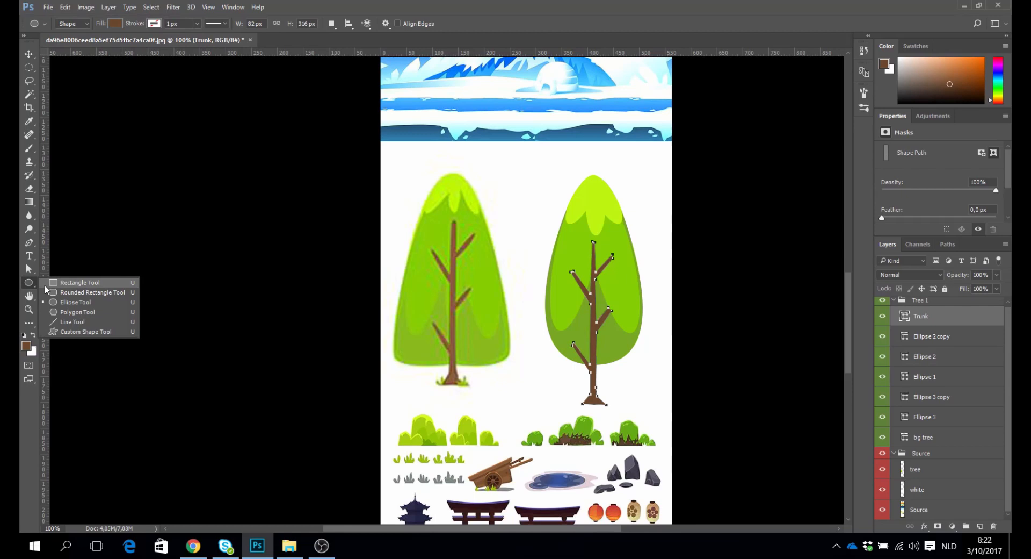
{"action": "left_click", "coordinate": [61, 313]}
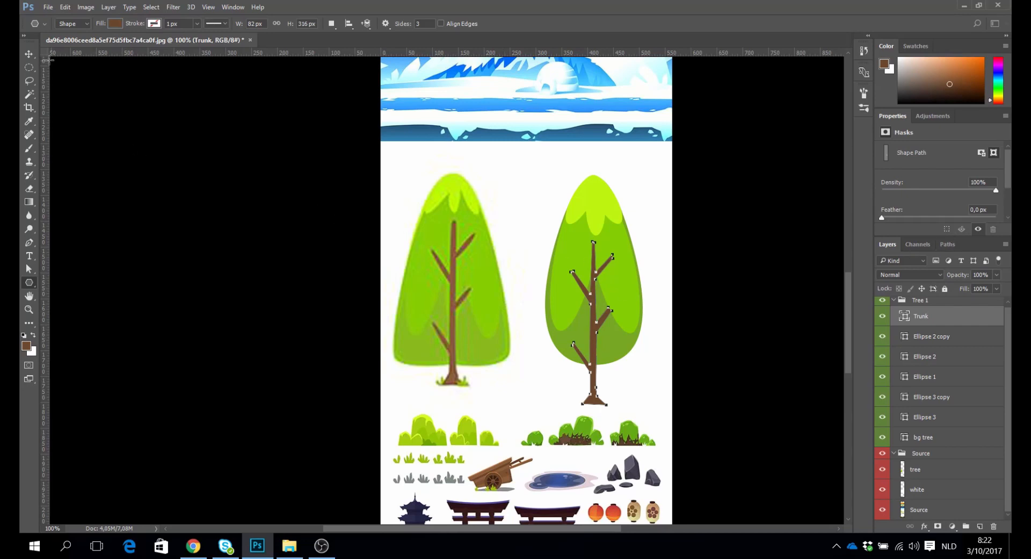
{"action": "left_click", "coordinate": [29, 54]}
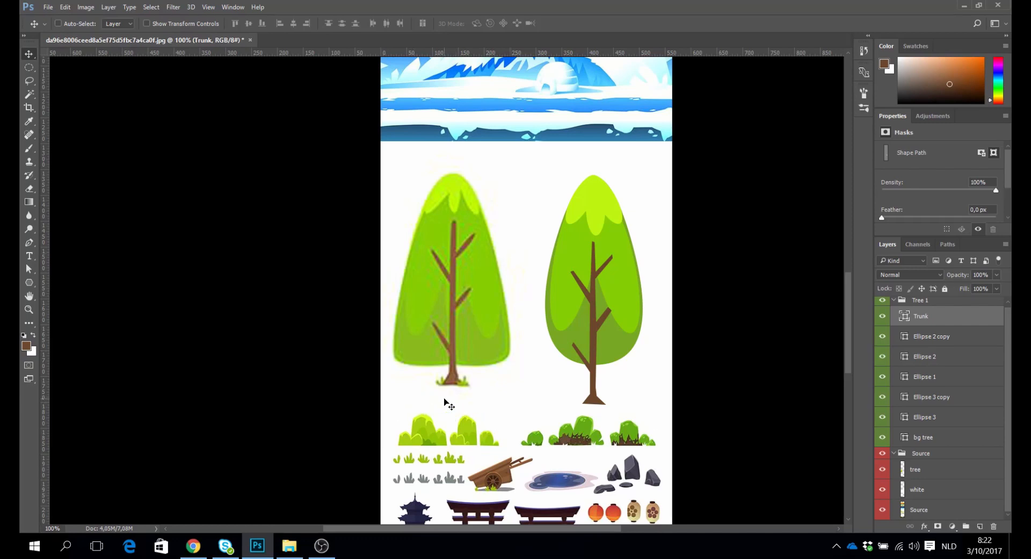
{"action": "left_click_drag", "start_coordinate": [1009, 359], "coordinate": [1010, 340]}
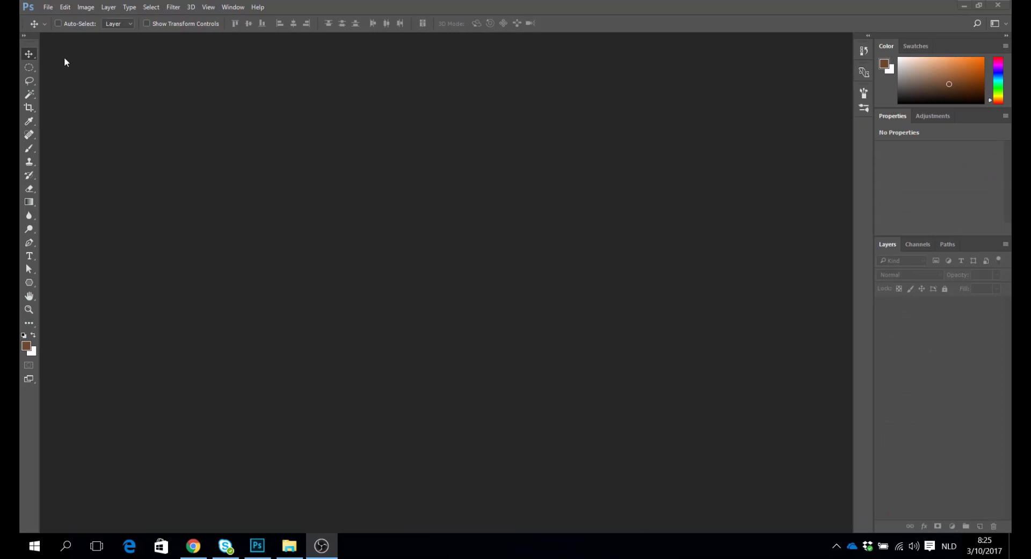
Start opening a recent document.
{"action": "left_click", "coordinate": [48, 7]}
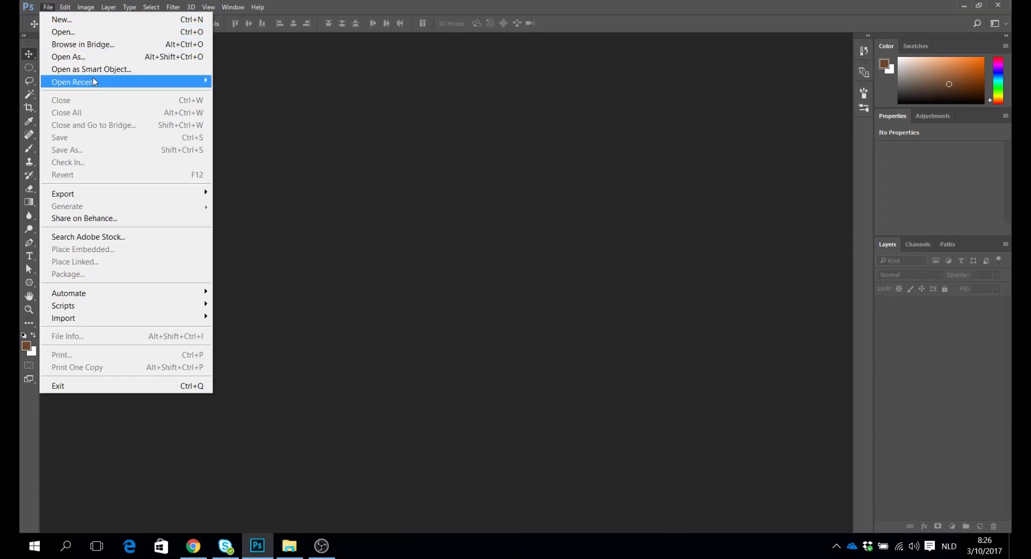
Open the image da96e8006ceed8a5ef75d5fbc7a4ca0f.jpg from the example folder inside 02_Form.
{"action": "left_click", "coordinate": [66, 32]}
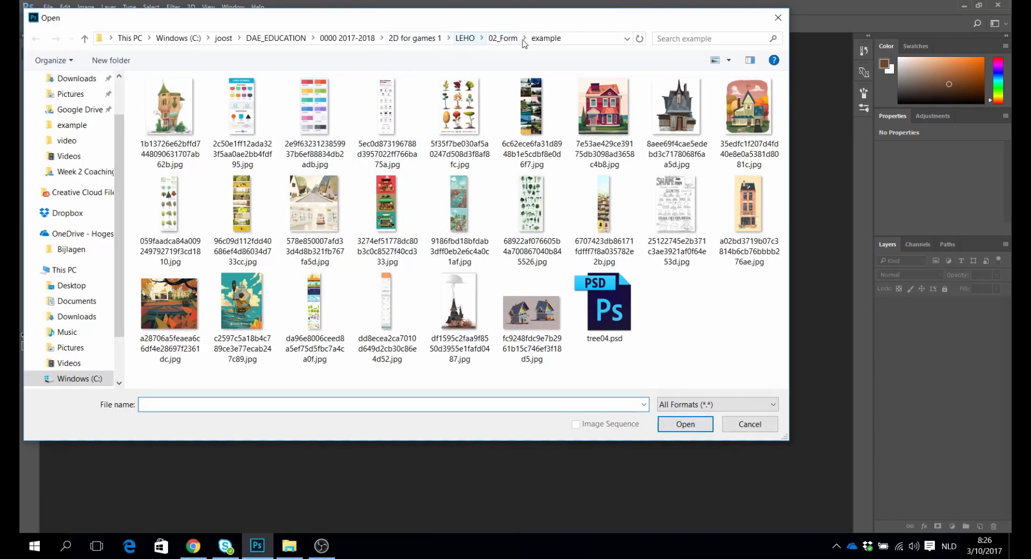
{"action": "left_click", "coordinate": [507, 42]}
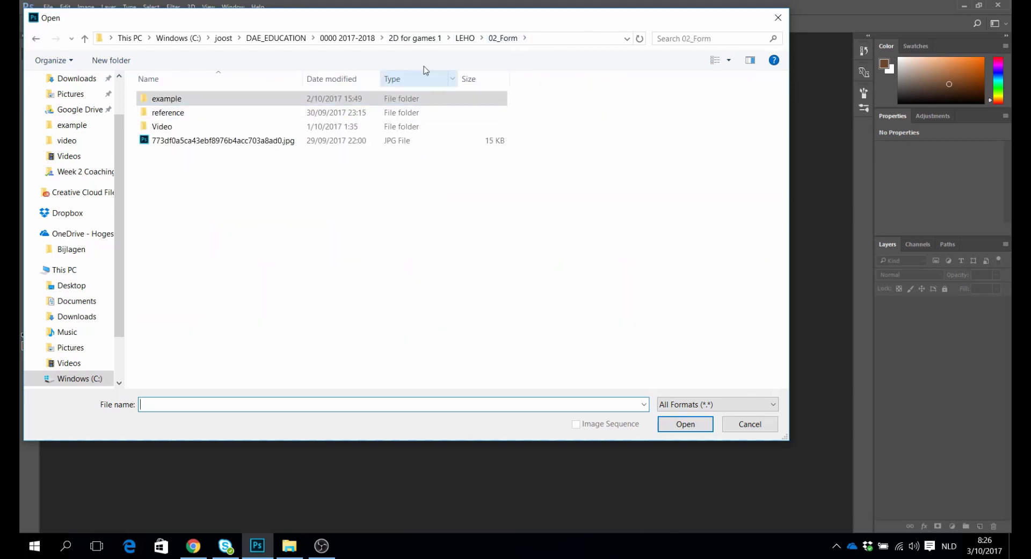
{"action": "left_click", "coordinate": [465, 39]}
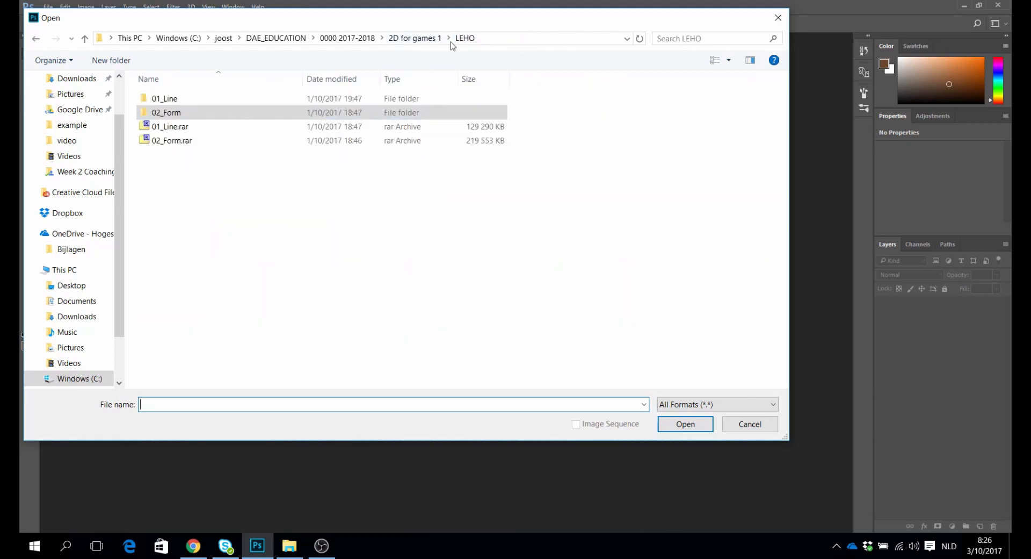
{"action": "double_click", "coordinate": [173, 114]}
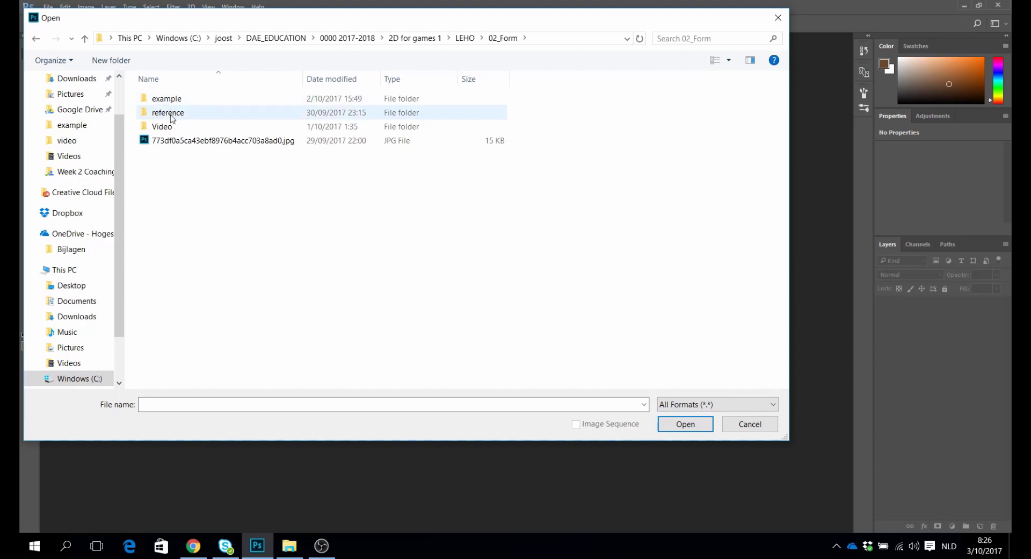
{"action": "double_click", "coordinate": [178, 97]}
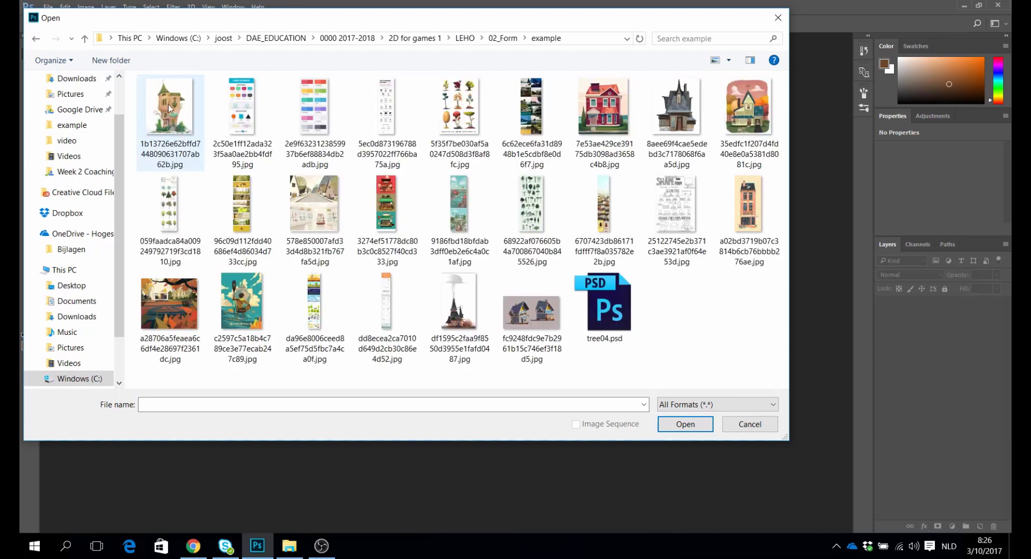
{"action": "left_click", "coordinate": [315, 303]}
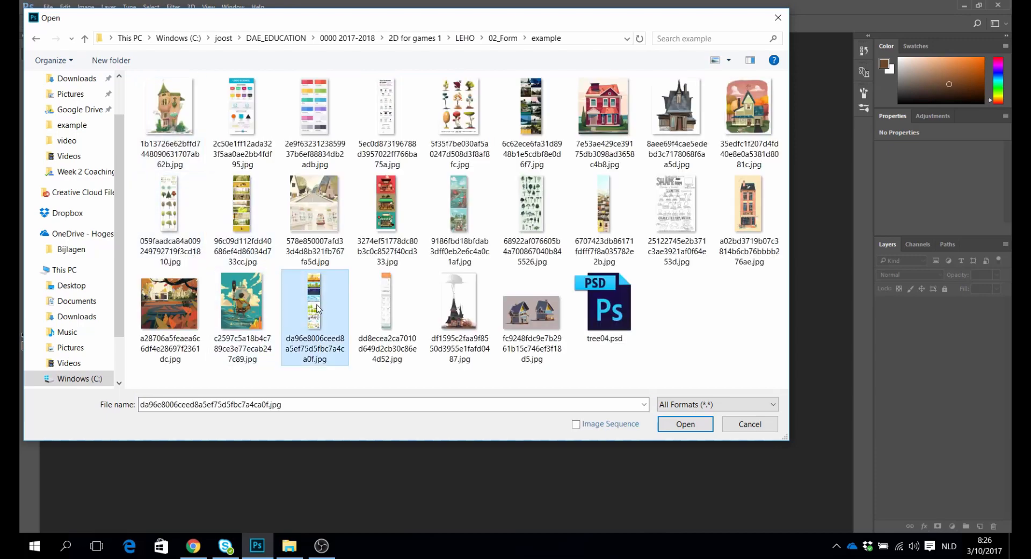
{"action": "left_click", "coordinate": [699, 431]}
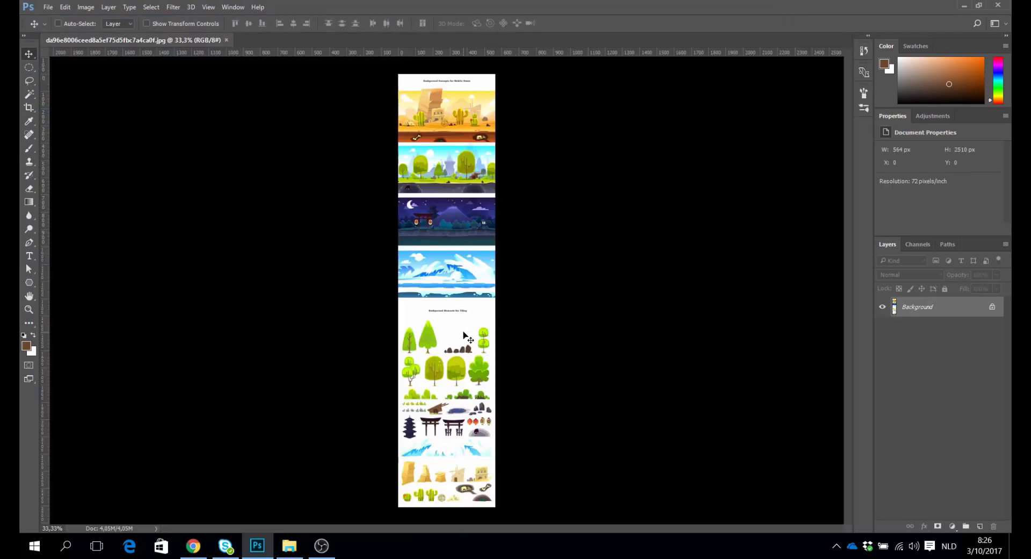
Create a layer group named Source and give it a red colour label.
{"action": "left_click", "coordinate": [966, 525]}
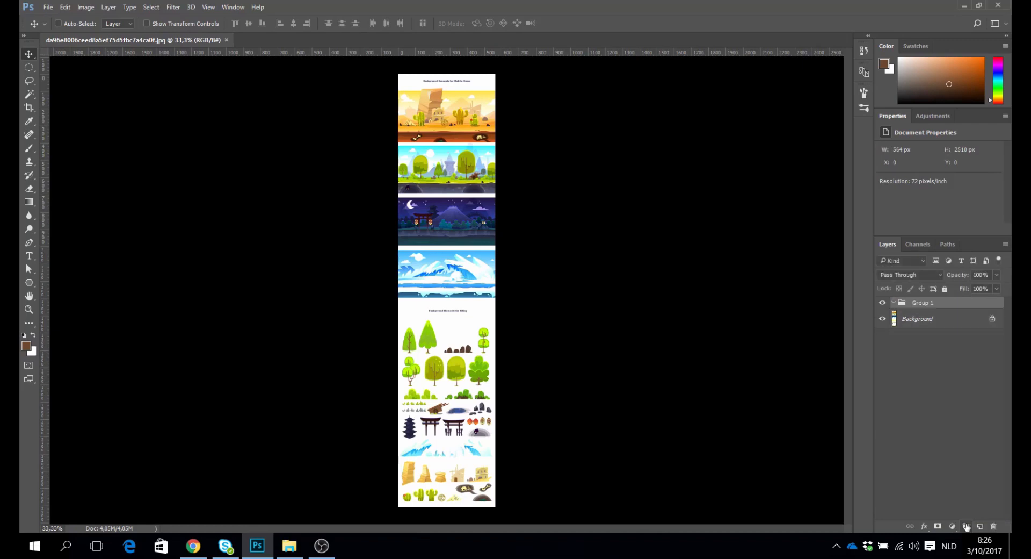
{"action": "double_click", "coordinate": [920, 303]}
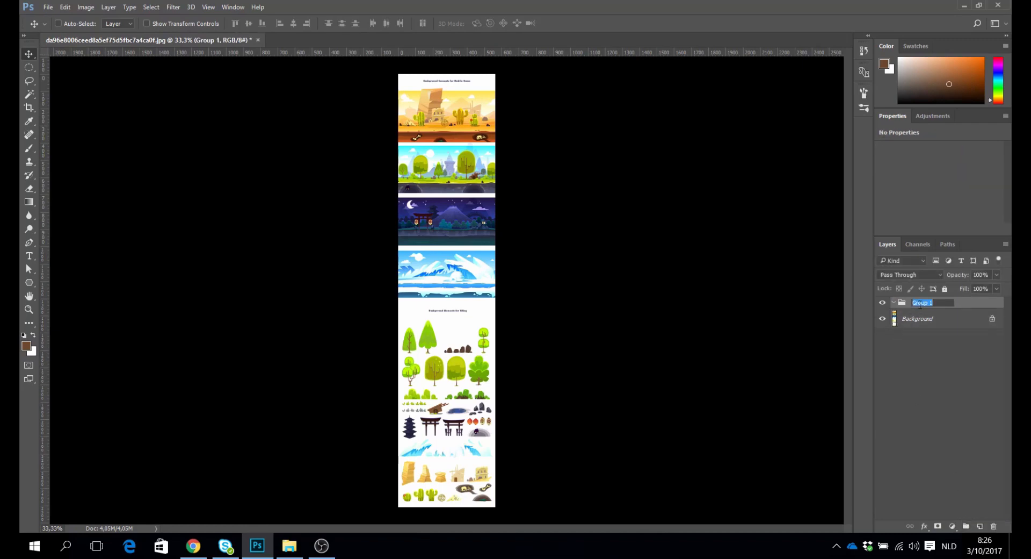
{"action": "type", "text": "Source"}
{"action": "key", "text": "Return"}
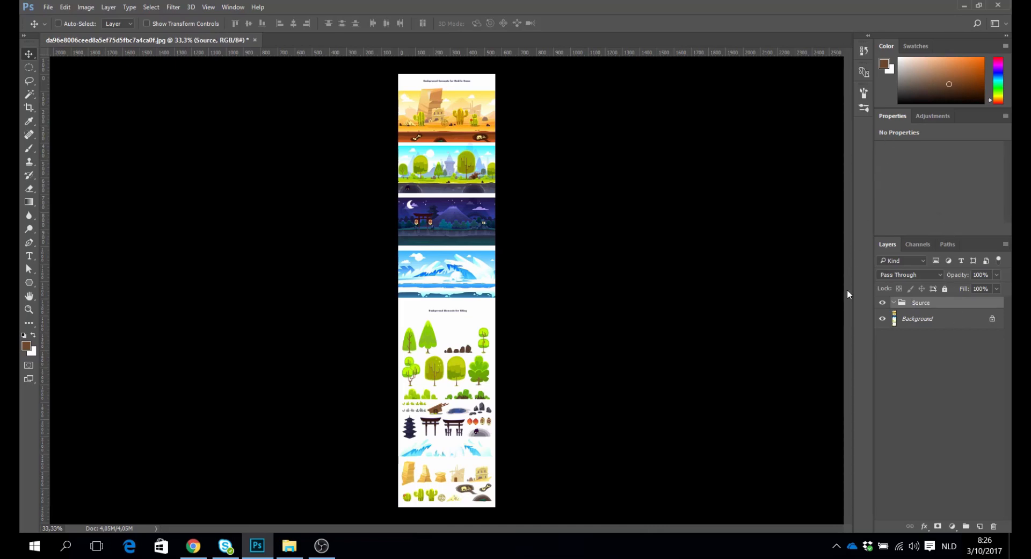
{"action": "right_click", "coordinate": [921, 304]}
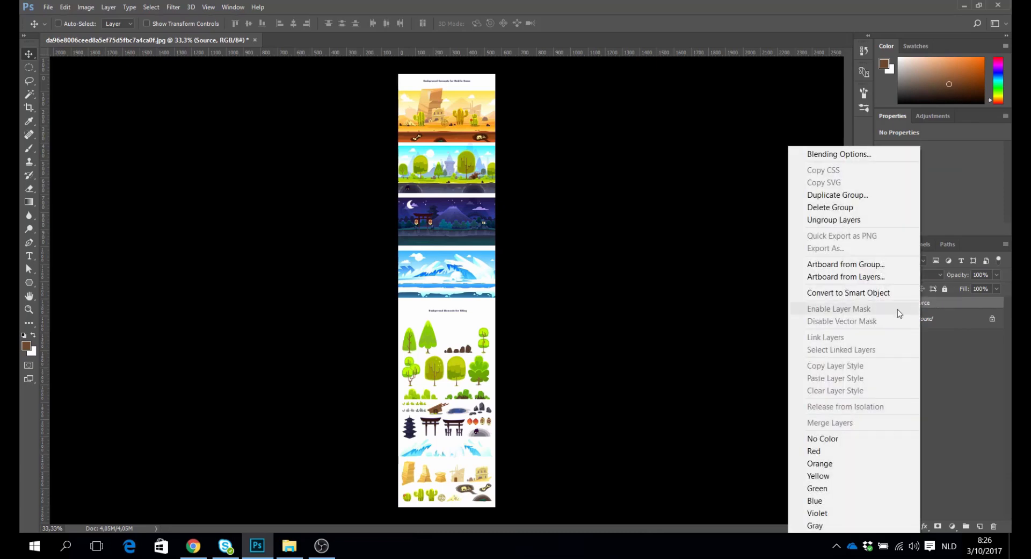
{"action": "left_click", "coordinate": [842, 450]}
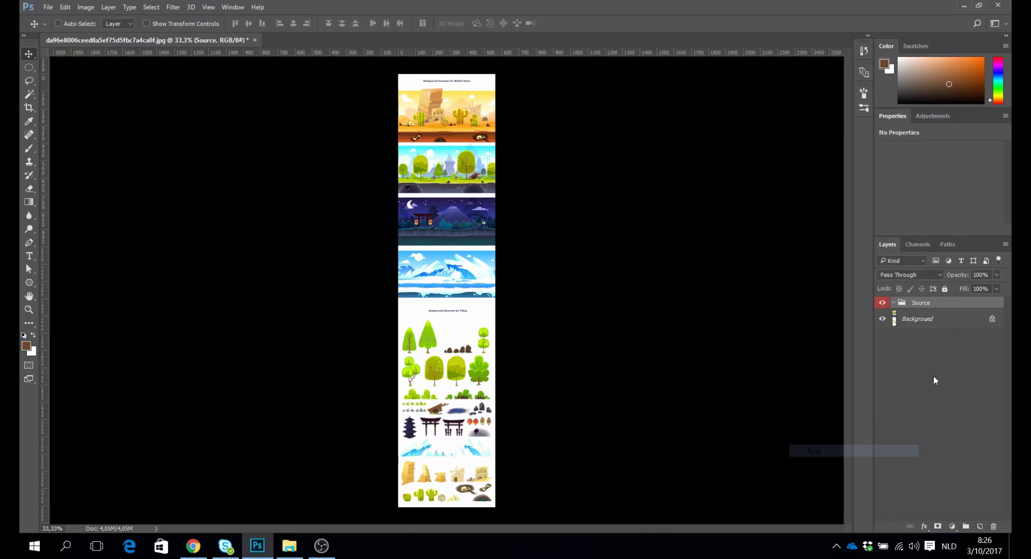
Convert the locked Background into a regular layer and place it inside the Source group.
{"action": "double_click", "coordinate": [924, 319]}
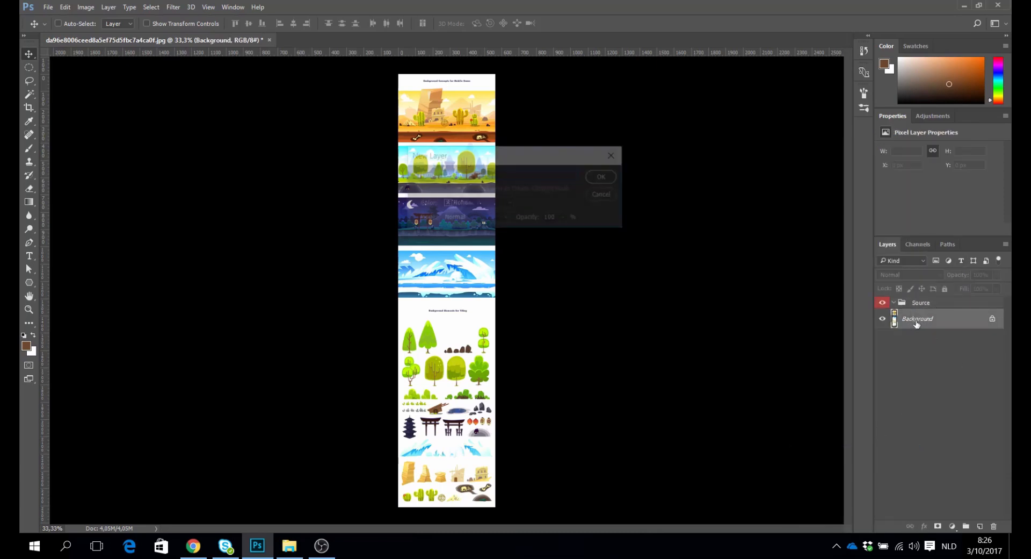
{"action": "left_click", "coordinate": [611, 178]}
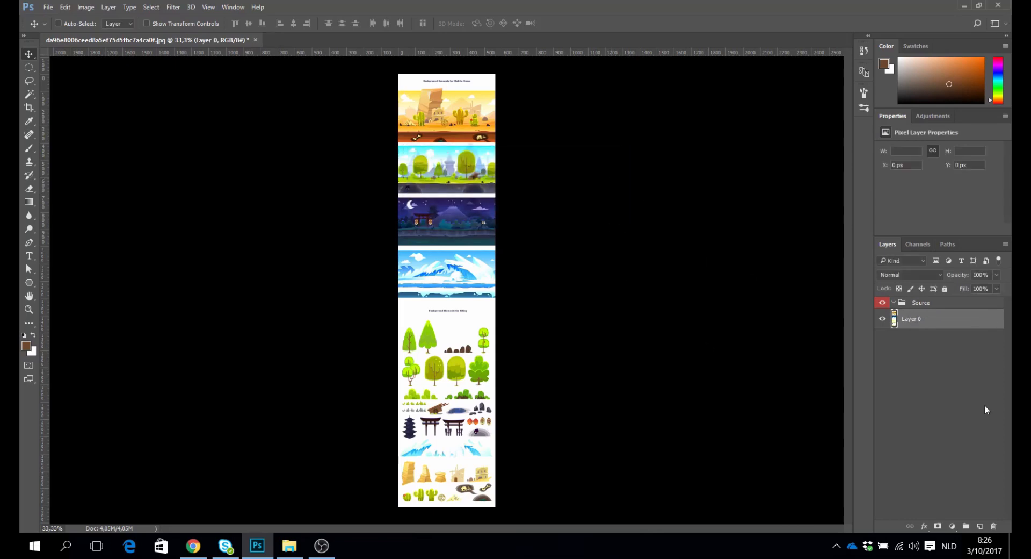
{"action": "left_click_drag", "start_coordinate": [913, 321], "coordinate": [921, 308]}
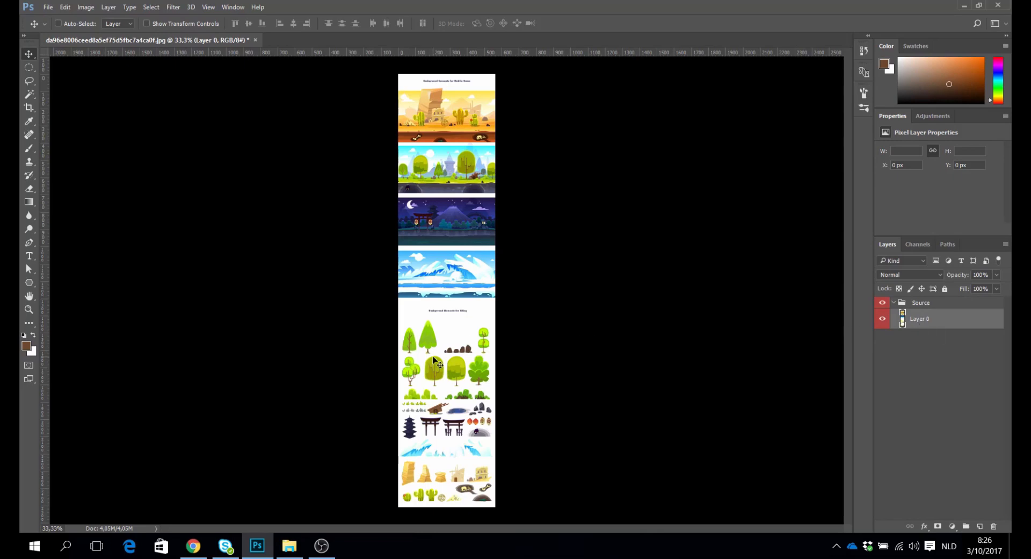
Select the three-crowned tree in the second tree row with a rectangular marquee and copy it to a new layer.
{"action": "key", "text": "z"}
{"action": "left_click", "coordinate": [433, 358]}
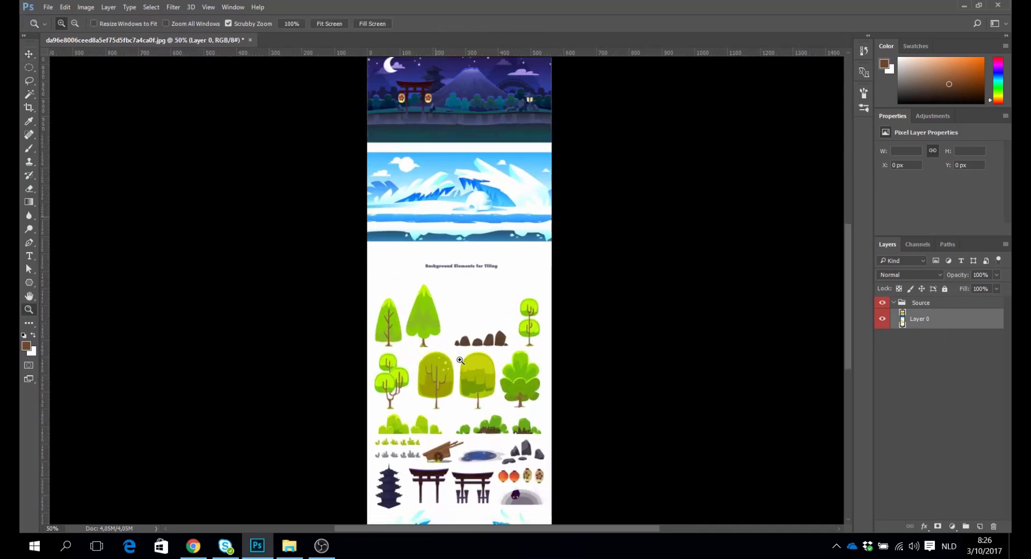
{"action": "left_click", "coordinate": [460, 360]}
{"action": "left_click", "coordinate": [459, 359]}
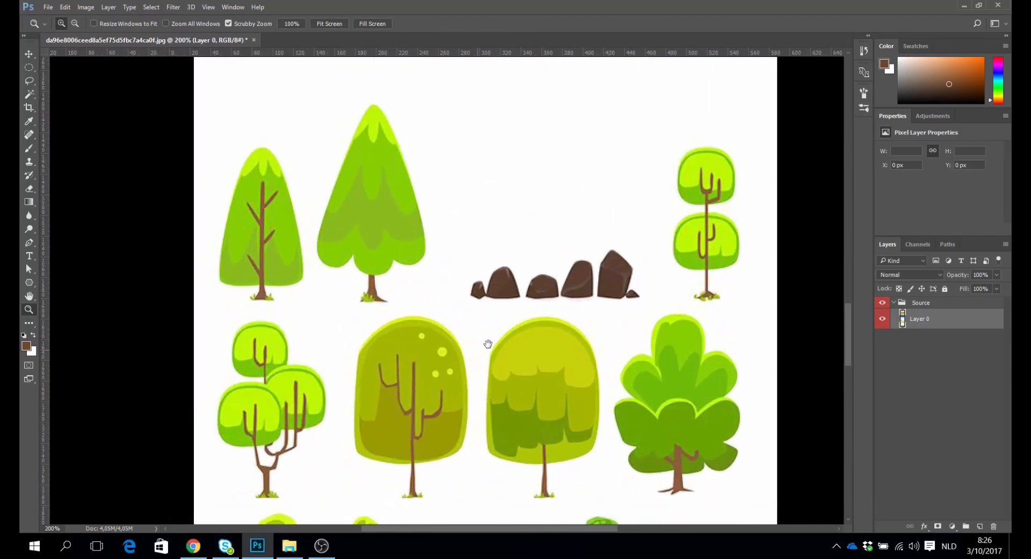
{"action": "left_click", "coordinate": [486, 341], "text": "alt"}
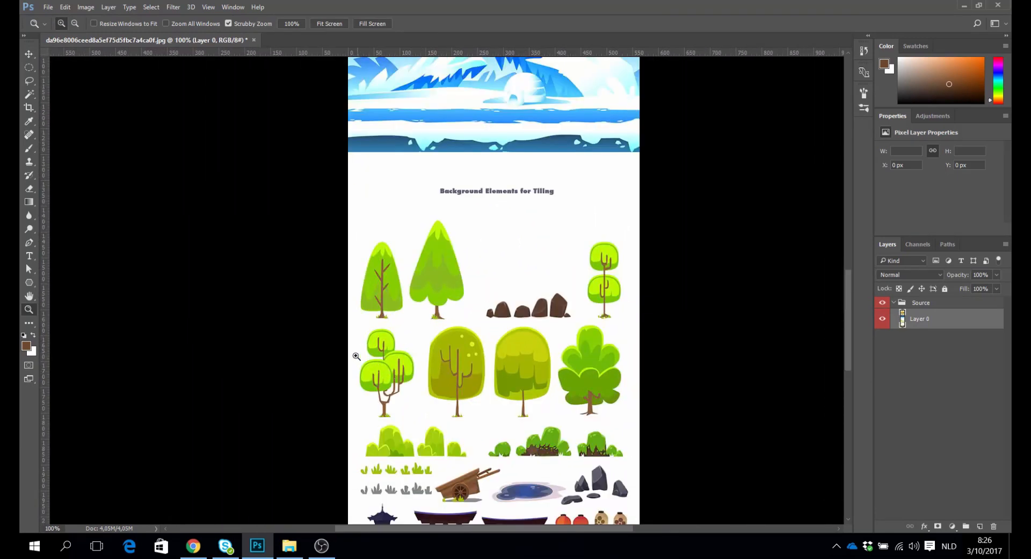
{"action": "left_click", "coordinate": [28, 68]}
{"action": "left_click", "coordinate": [28, 68]}
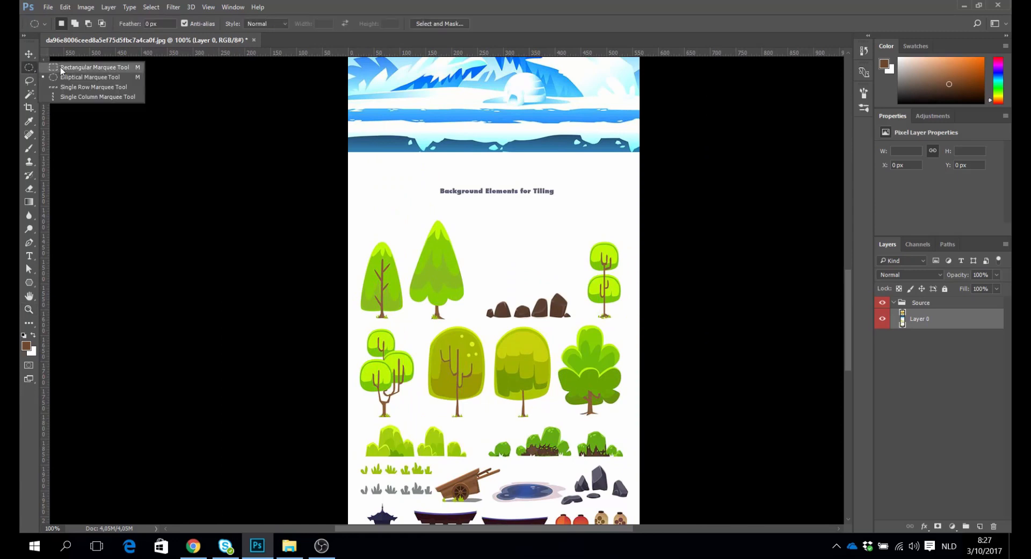
{"action": "left_click", "coordinate": [60, 66]}
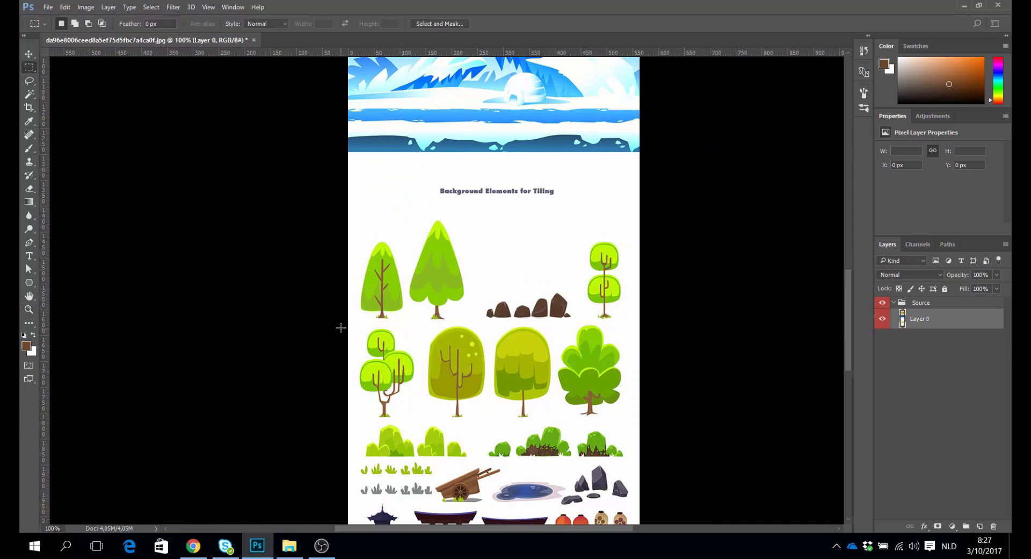
{"action": "left_click_drag", "start_coordinate": [348, 327], "coordinate": [424, 424]}
{"action": "key", "text": "ctrl+j"}
{"action": "key", "text": "v"}
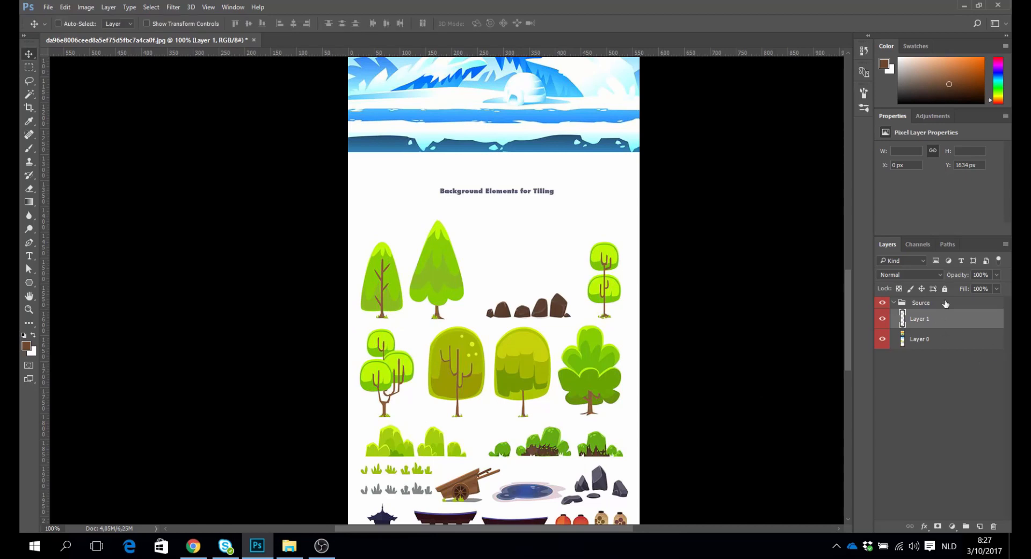
Create a new layer group above the Source group and name it Tree 2.
{"action": "left_click", "coordinate": [946, 304]}
{"action": "left_click", "coordinate": [966, 525]}
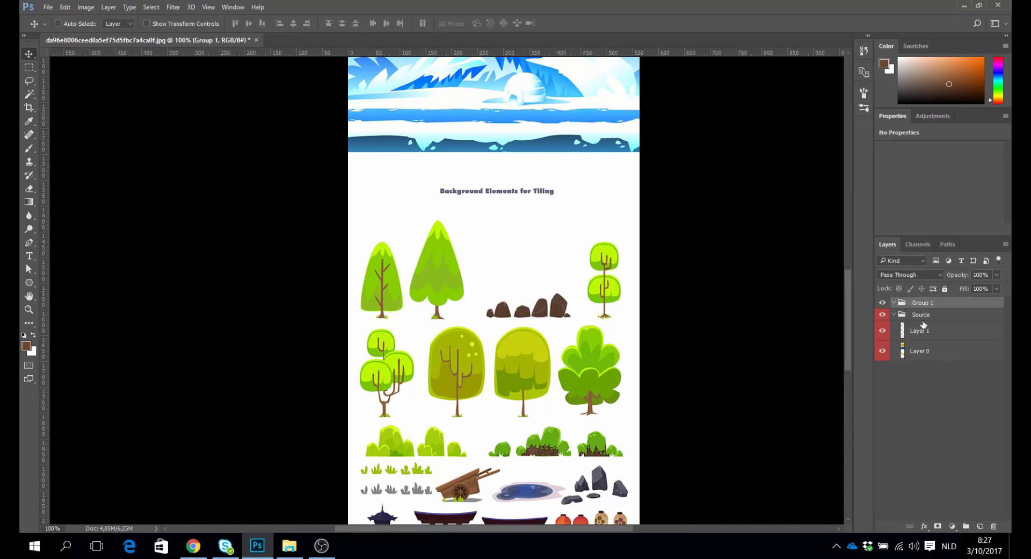
{"action": "double_click", "coordinate": [917, 302]}
{"action": "type", "text": "Tree 2"}
Rename the copied tree layer in the Source group as Tree 2.
{"action": "left_click", "coordinate": [934, 336]}
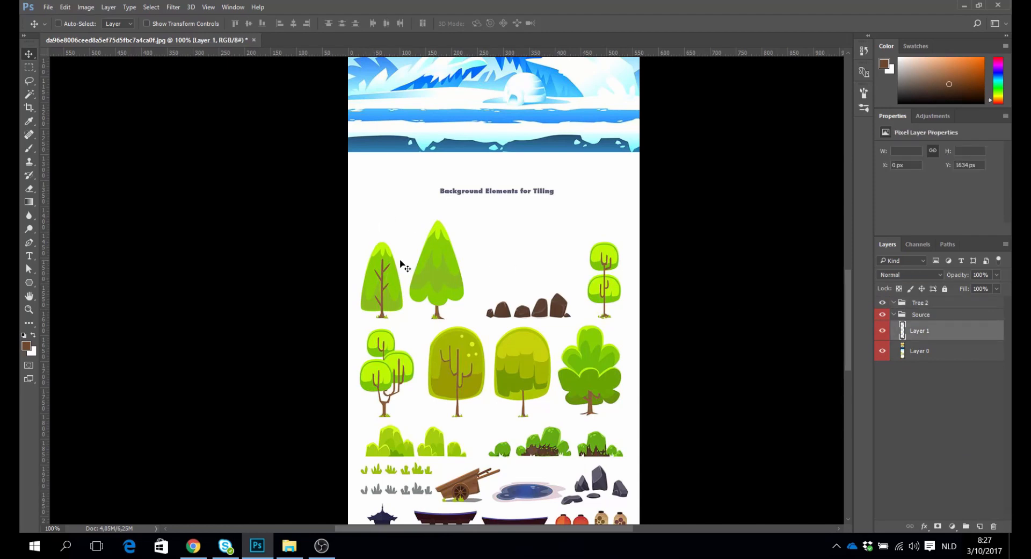
{"action": "mouse_move", "coordinate": [923, 337]}
{"action": "left_mouse_down"}
{"action": "mouse_move", "coordinate": [920, 305]}
{"action": "mouse_move", "coordinate": [919, 335]}
{"action": "left_mouse_up"}
{"action": "double_click", "coordinate": [920, 332]}
{"action": "type", "text": "Tree 2"}
{"action": "key", "text": "Return"}
Scale the copied tree up to about 197% and move it up below the ice landscape.
{"action": "key", "text": "ctrl"}
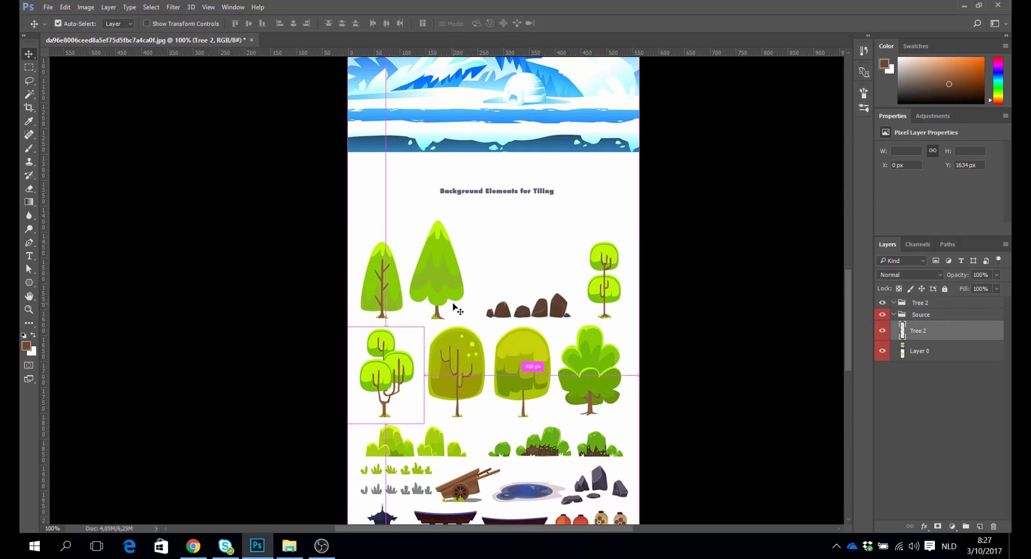
{"action": "key", "text": "ctrl+t"}
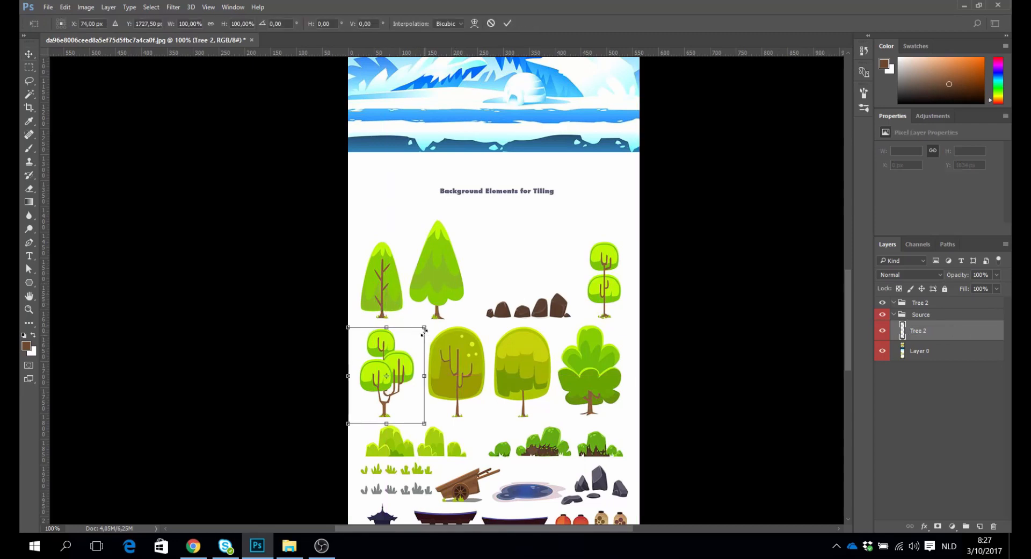
{"action": "left_click_drag", "start_coordinate": [423, 330], "coordinate": [499, 244]}
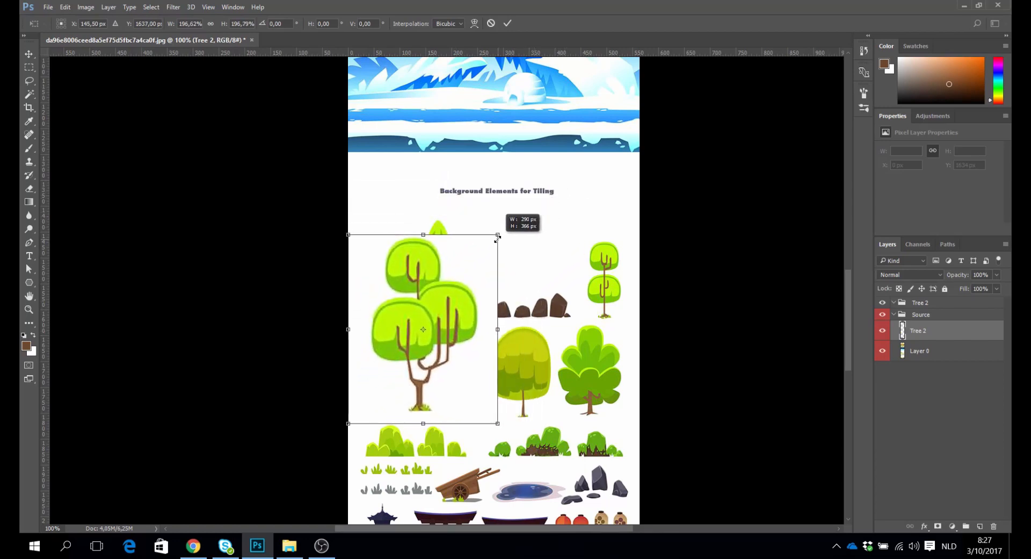
{"action": "key", "text": "Return"}
{"action": "left_click_drag", "start_coordinate": [445, 339], "coordinate": [441, 290]}
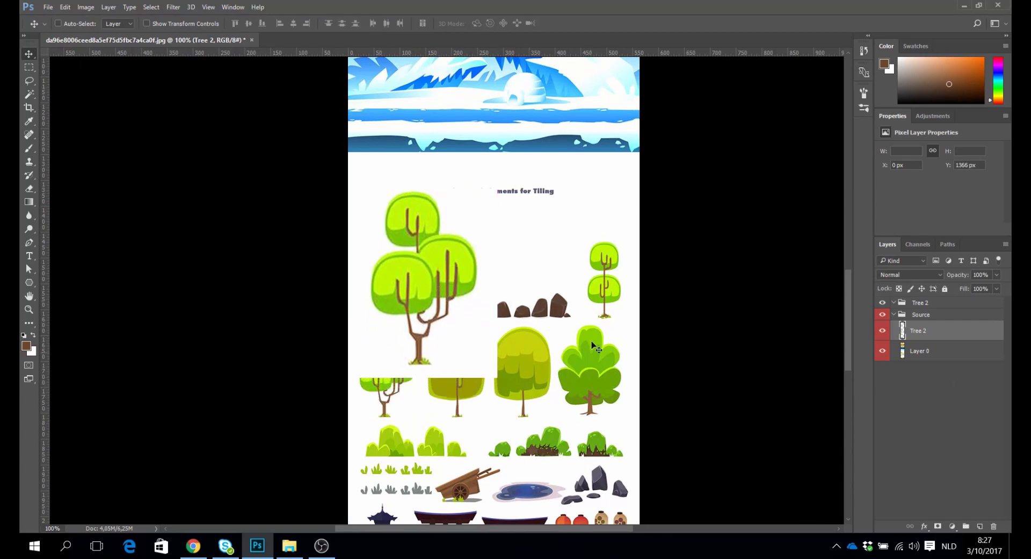
Add an empty layer between the tree copy and the full image, and rename the full image layer as source.
{"action": "left_click", "coordinate": [947, 352]}
{"action": "left_click", "coordinate": [980, 525]}
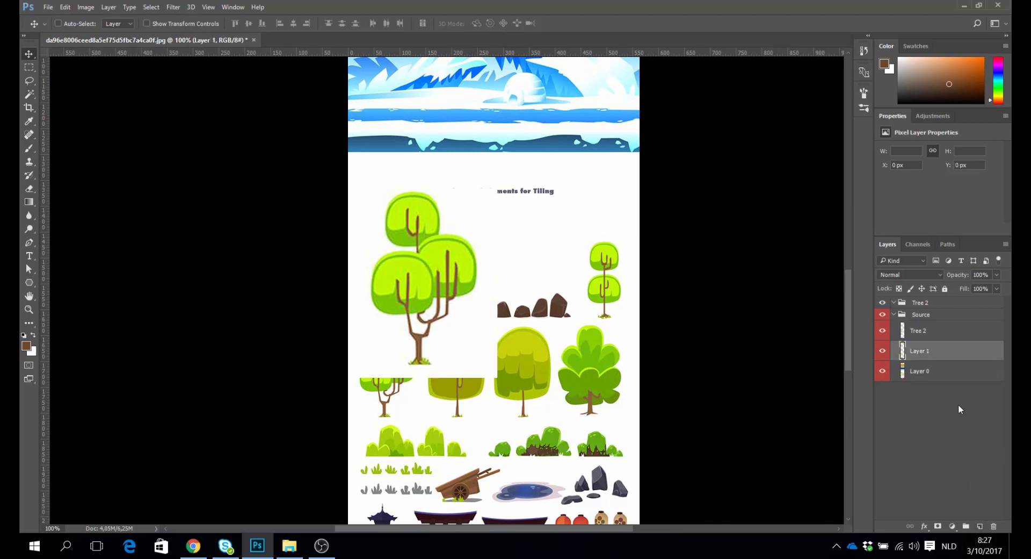
{"action": "left_click", "coordinate": [925, 376]}
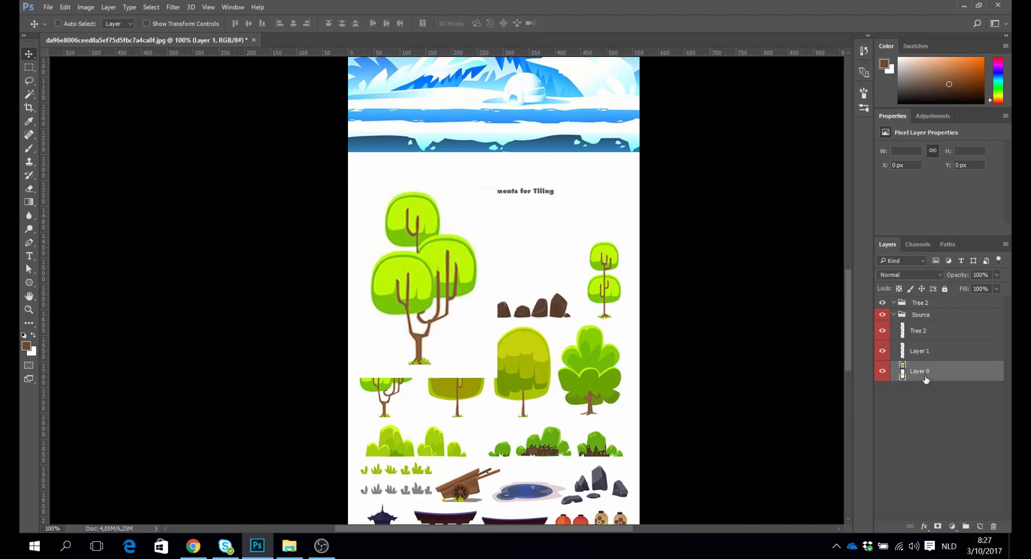
{"action": "double_click", "coordinate": [925, 378]}
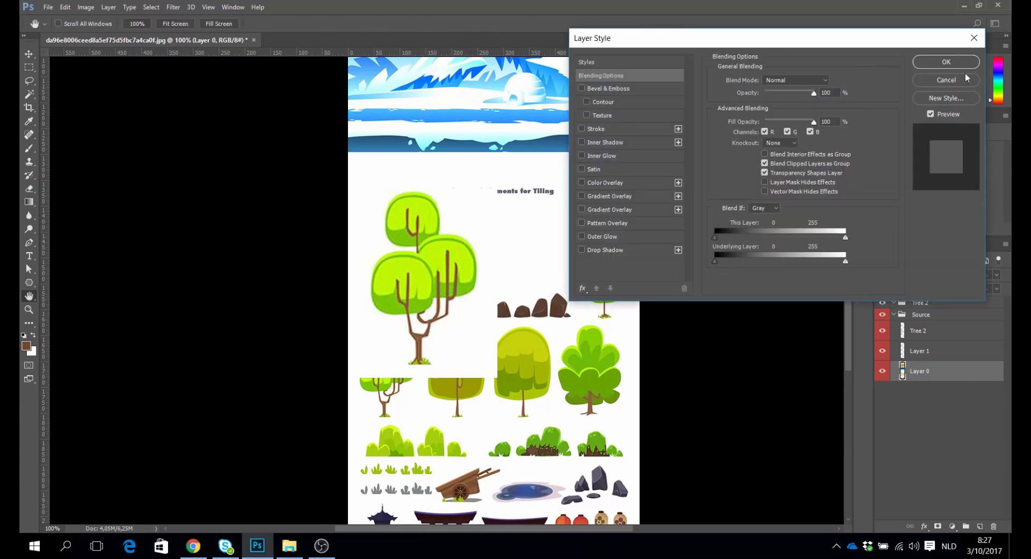
{"action": "left_click", "coordinate": [964, 76]}
{"action": "double_click", "coordinate": [925, 371]}
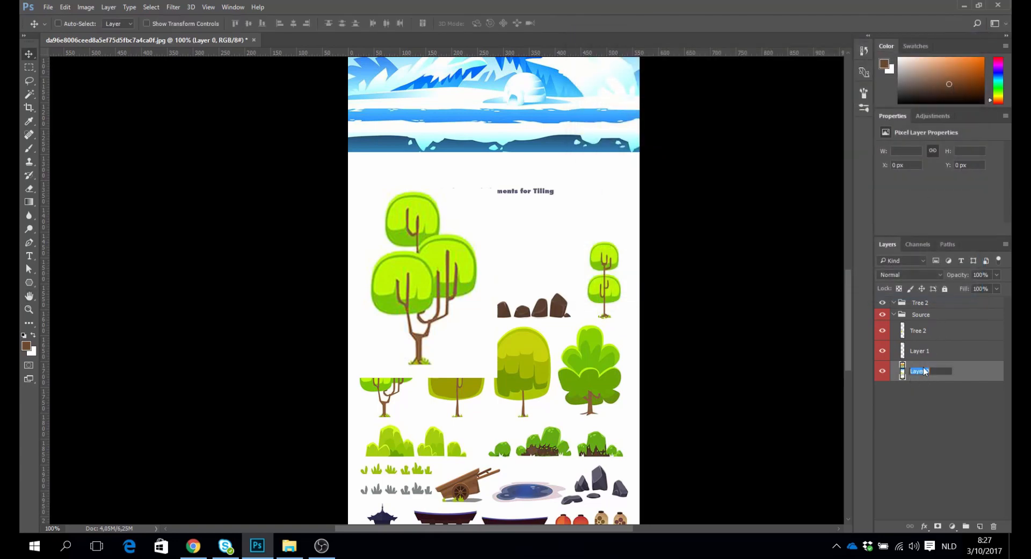
{"action": "type", "text": "source"}
Rename the new empty layer as white.
{"action": "left_click", "coordinate": [946, 352]}
{"action": "double_click", "coordinate": [929, 351]}
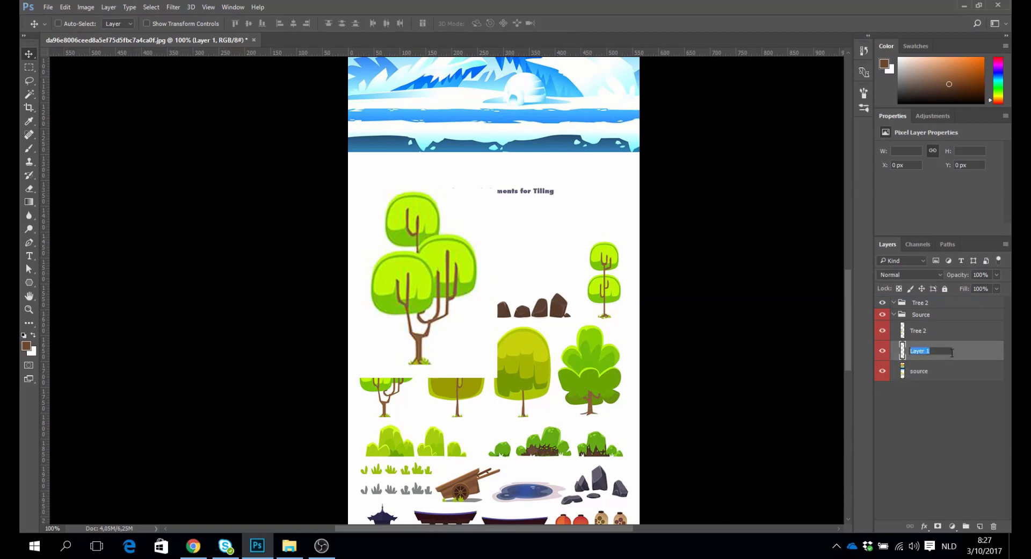
{"action": "type", "text": "white"}
{"action": "key", "text": "Return"}
Fill a full-width rectangle behind the enlarged tree with white on the white layer, from below the ice landscape to above the bushes.
{"action": "key", "text": "m"}
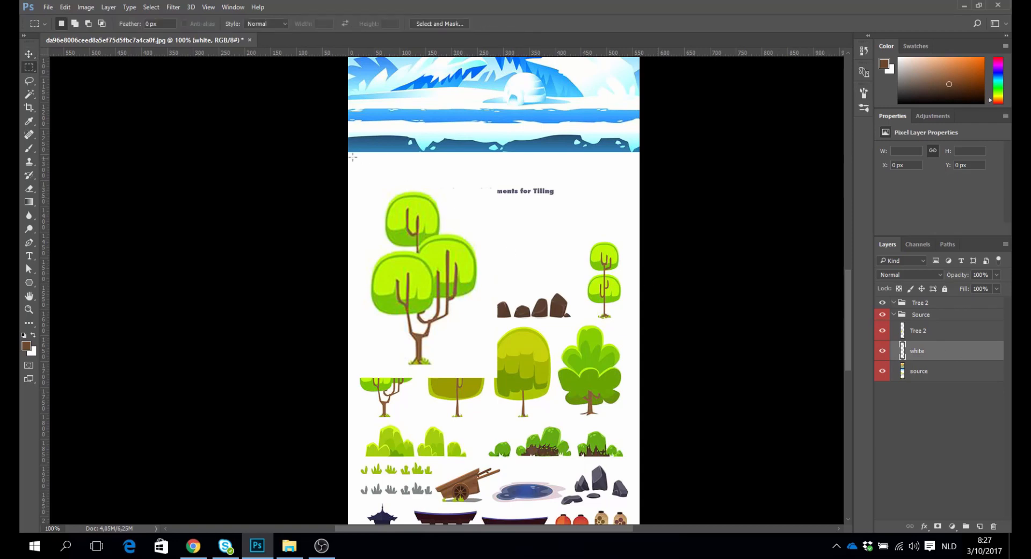
{"action": "left_click_drag", "start_coordinate": [342, 156], "coordinate": [694, 422]}
{"action": "key", "text": "alt+BackSpace"}
{"action": "key", "text": "d"}
{"action": "key", "text": "x"}
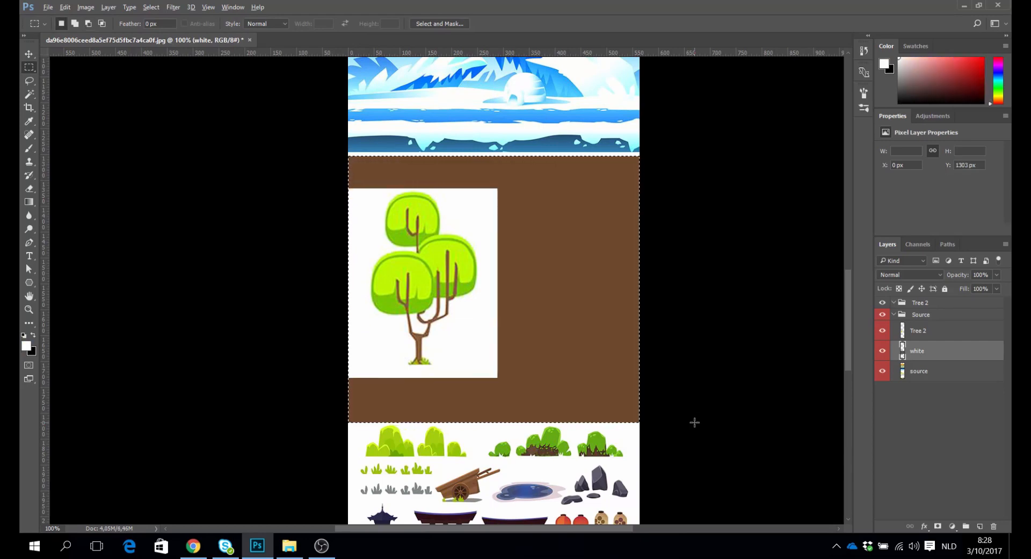
{"action": "key", "text": "alt+BackSpace"}
{"action": "key", "text": "ctrl+d"}
{"action": "key", "text": "v"}
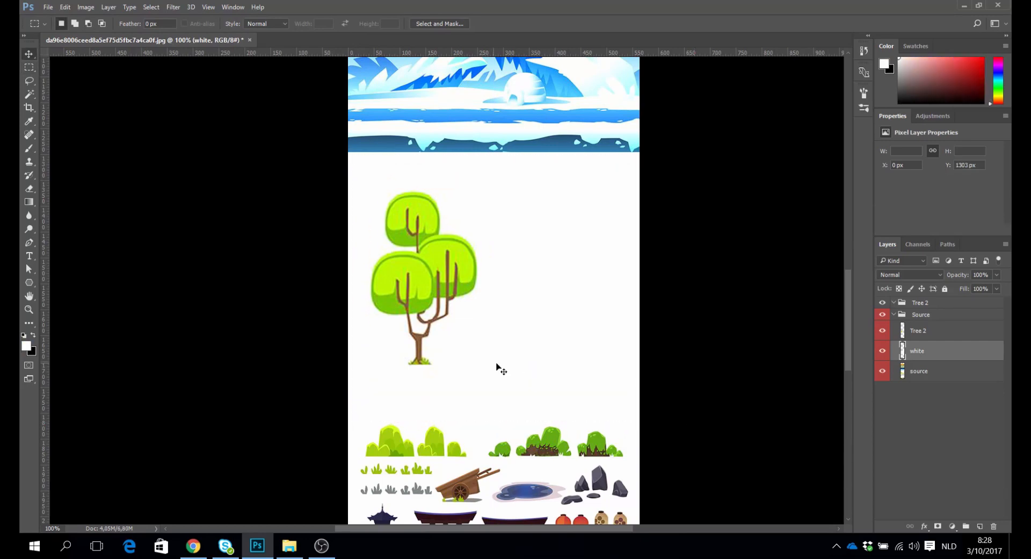
Move the enlarged tree copy slightly left and down on the white area, and collapse the Source group.
{"action": "left_click_drag", "start_coordinate": [456, 299], "coordinate": [415, 295]}
{"action": "left_click", "coordinate": [928, 331]}
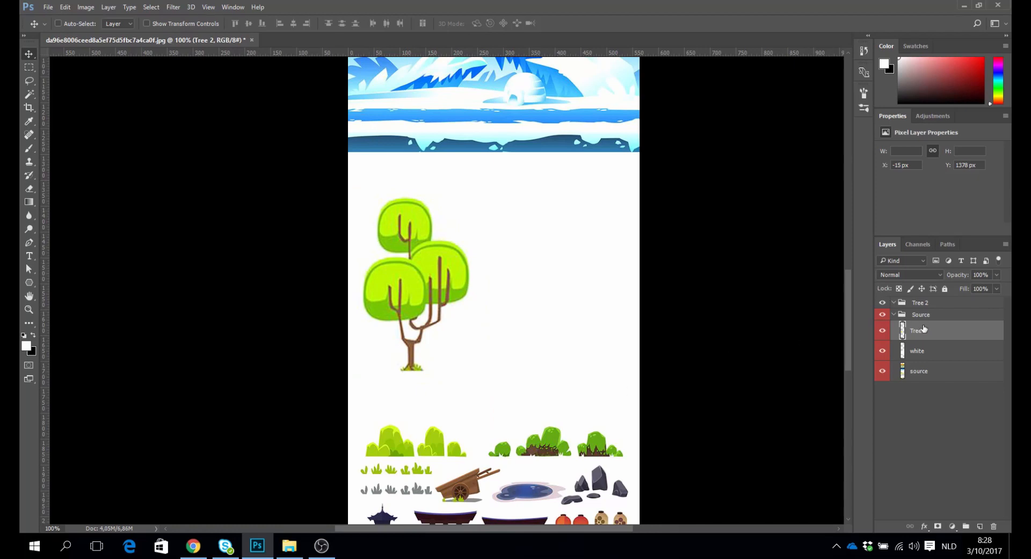
{"action": "left_click", "coordinate": [894, 314]}
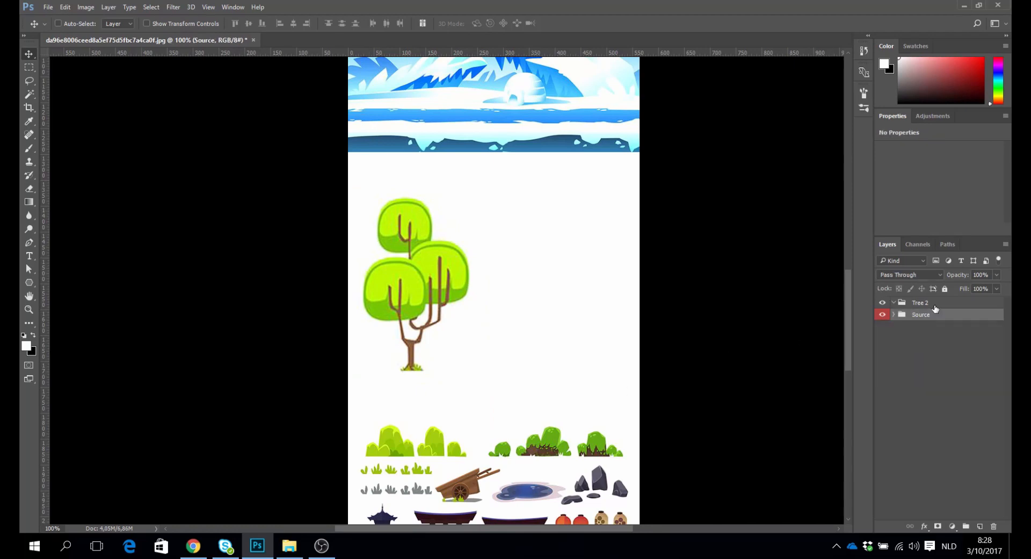
Add an empty layer inside the Tree 2 group and colour-label the group green.
{"action": "left_click", "coordinate": [934, 304]}
{"action": "left_click", "coordinate": [981, 527]}
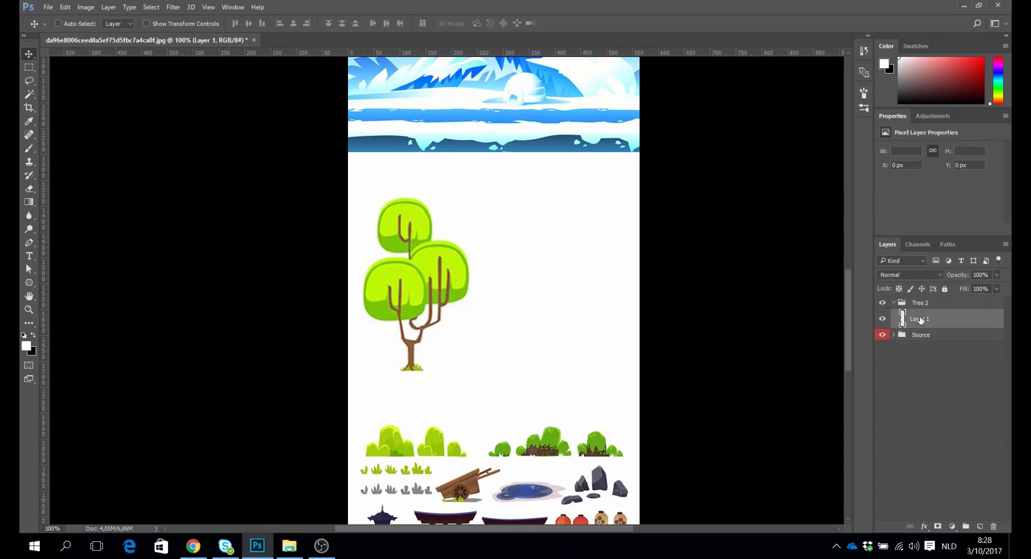
{"action": "left_click", "coordinate": [919, 305]}
{"action": "right_click", "coordinate": [920, 304]}
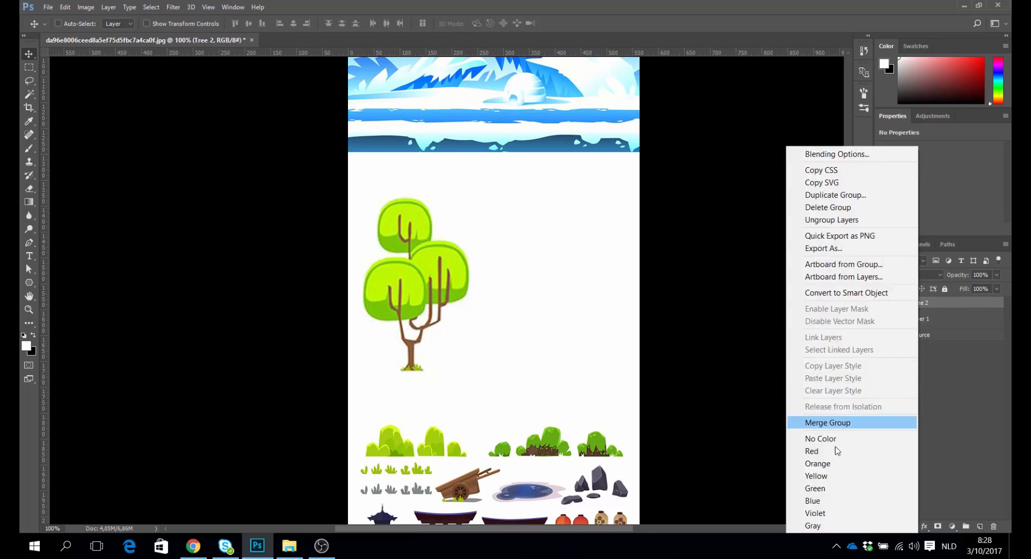
{"action": "left_click", "coordinate": [815, 488]}
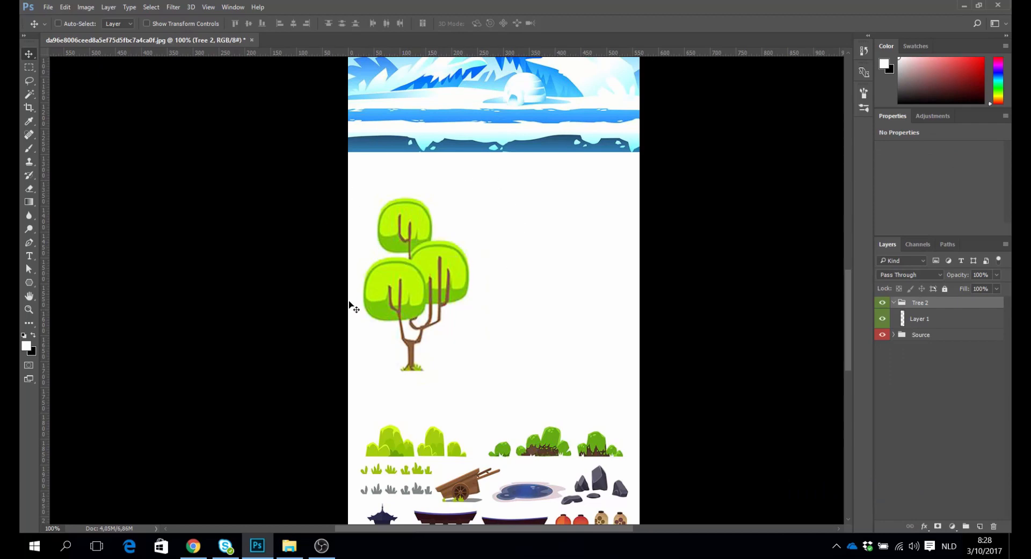
Draw a rectangle in Shape mode, about 134 × 98 px, on the white area right of the tree's top crown.
{"action": "key", "text": "z"}
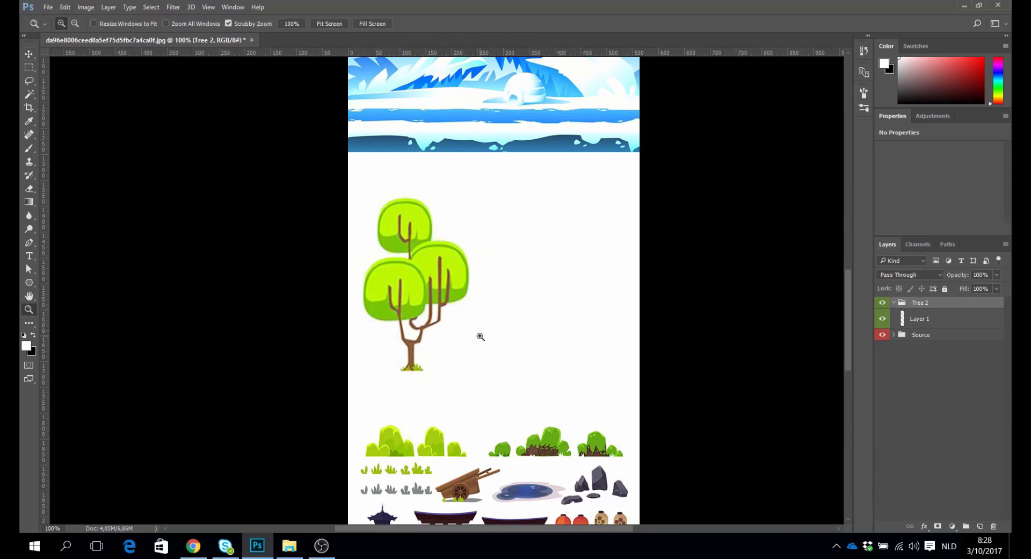
{"action": "left_click", "coordinate": [481, 336]}
{"action": "left_click_drag", "start_coordinate": [511, 237], "coordinate": [485, 303]}
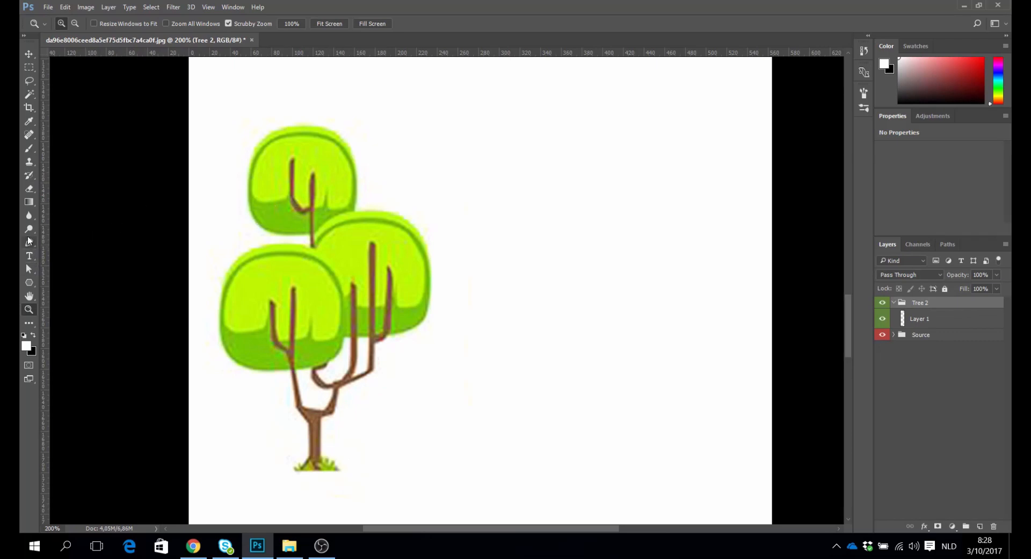
{"action": "left_click", "coordinate": [32, 285]}
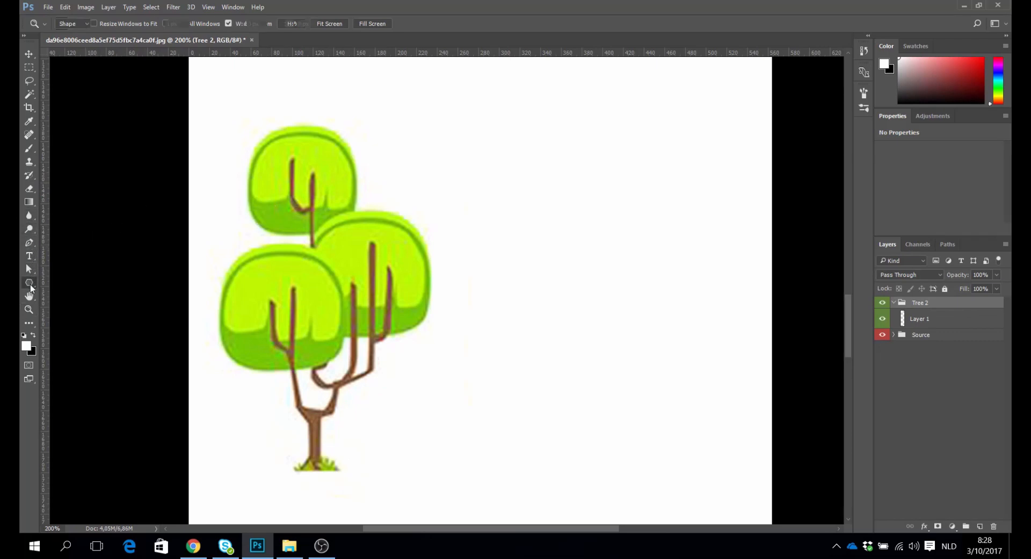
{"action": "left_click", "coordinate": [81, 283]}
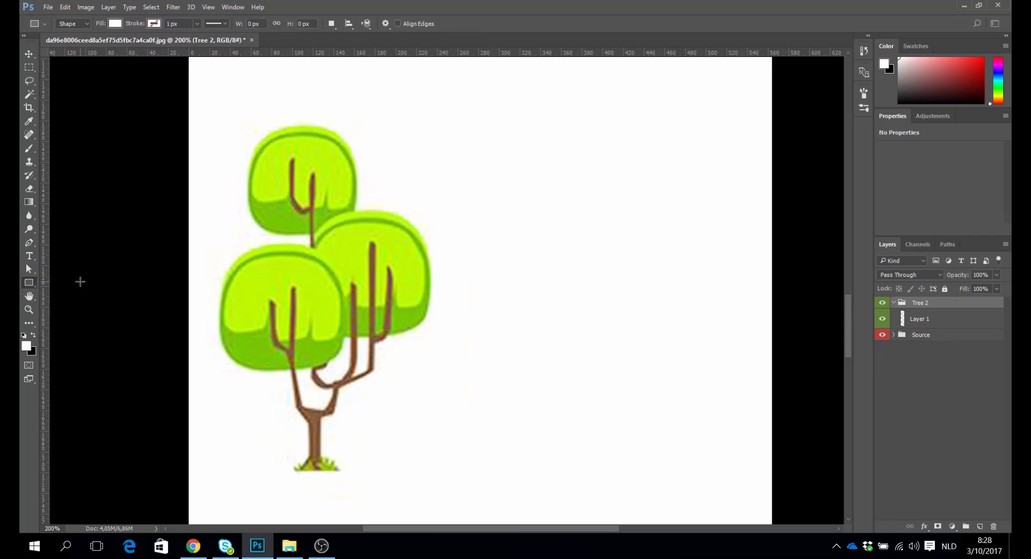
{"action": "left_click", "coordinate": [86, 25]}
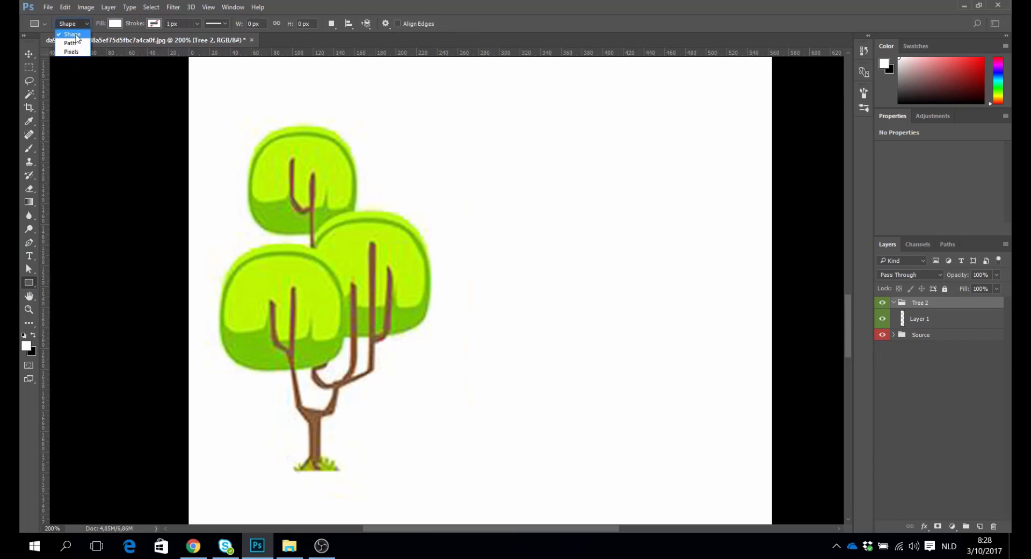
{"action": "left_click", "coordinate": [72, 34]}
{"action": "left_click_drag", "start_coordinate": [536, 112], "coordinate": [675, 214]}
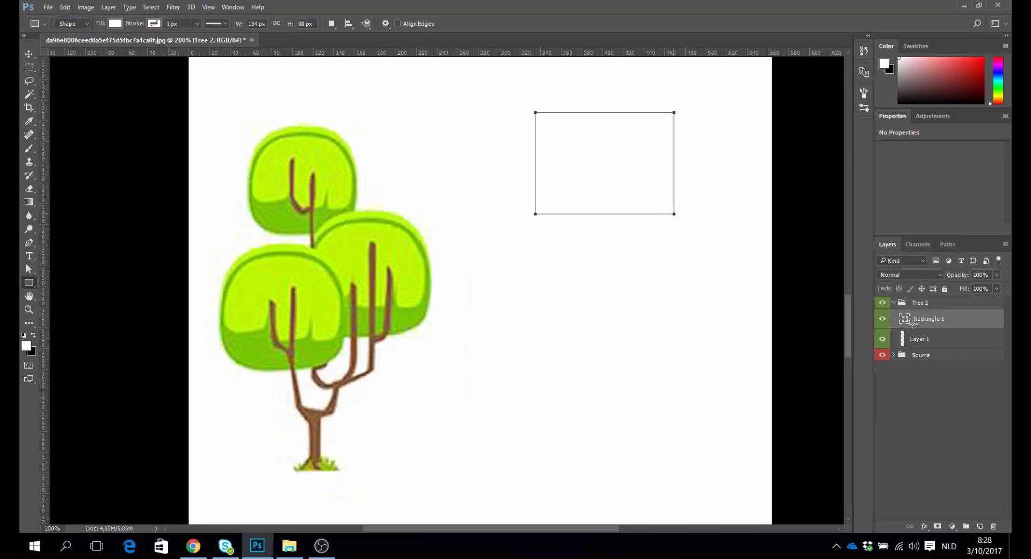
Fill the rectangle shape with the darker green sampled from the lower part of the tree's top crown.
{"action": "left_click", "coordinate": [959, 318]}
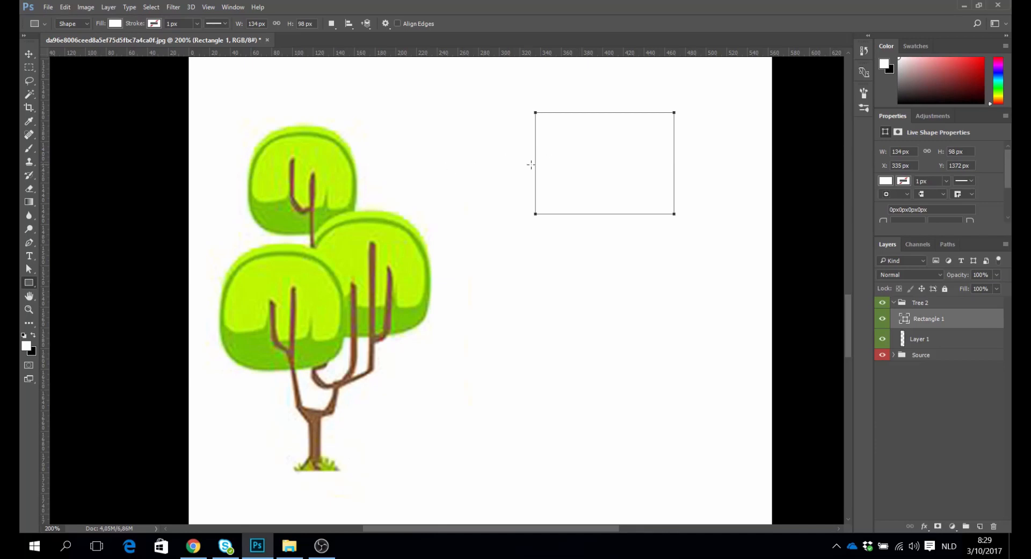
{"action": "left_click", "coordinate": [29, 121]}
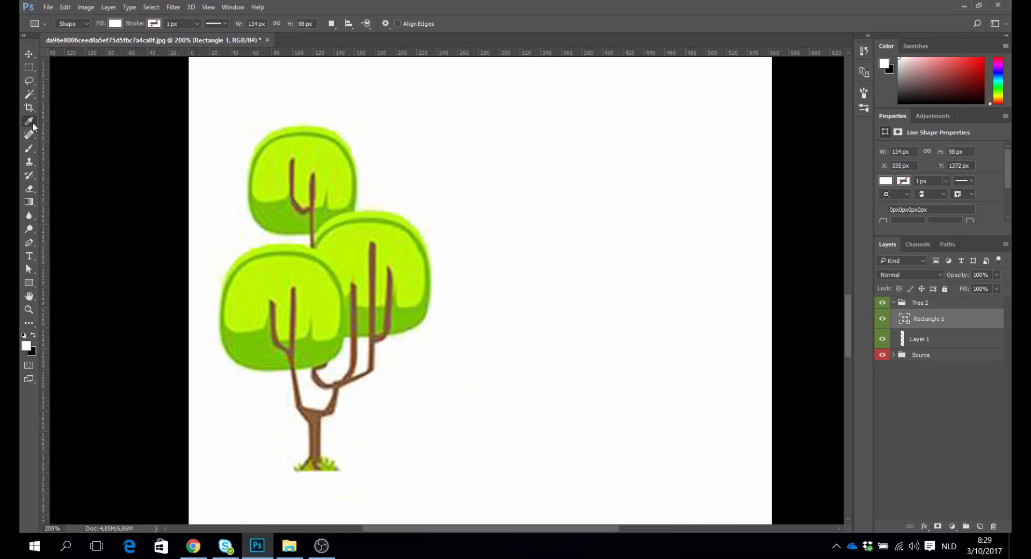
{"action": "left_click", "coordinate": [272, 217]}
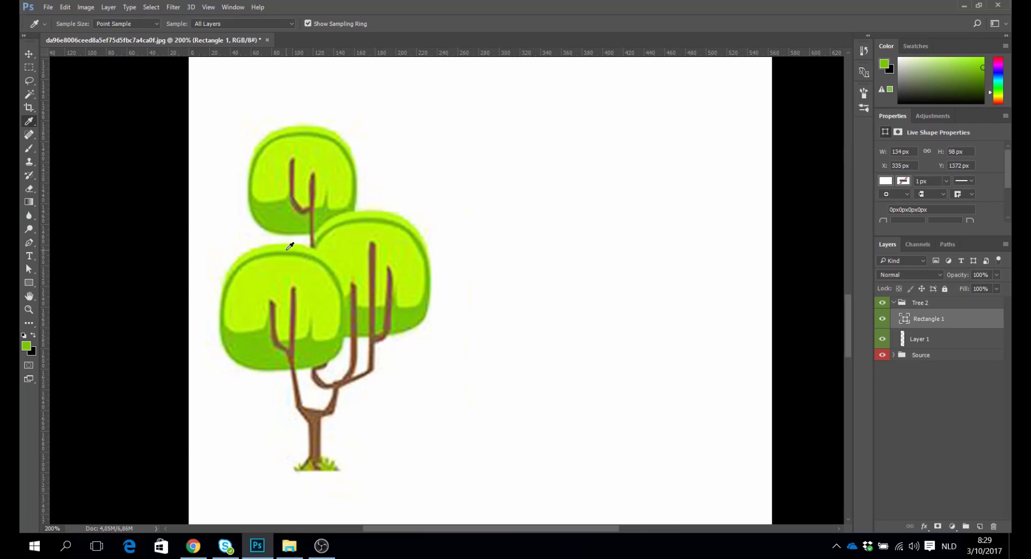
{"action": "key", "text": "alt+BackSpace"}
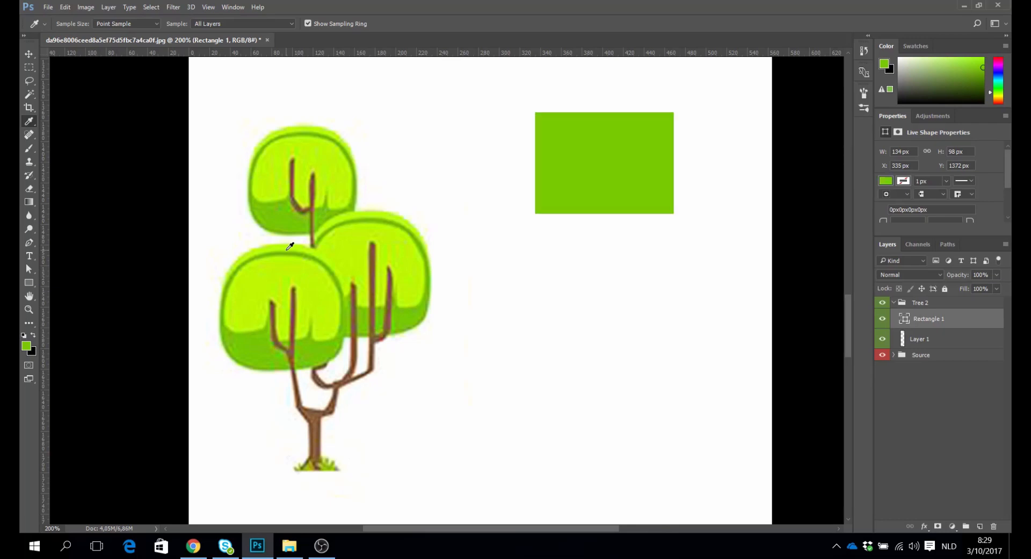
Draw a rectangle in Path mode, about 144 × 98 px, below the green rectangle.
{"action": "left_click", "coordinate": [29, 282]}
{"action": "left_click", "coordinate": [73, 282]}
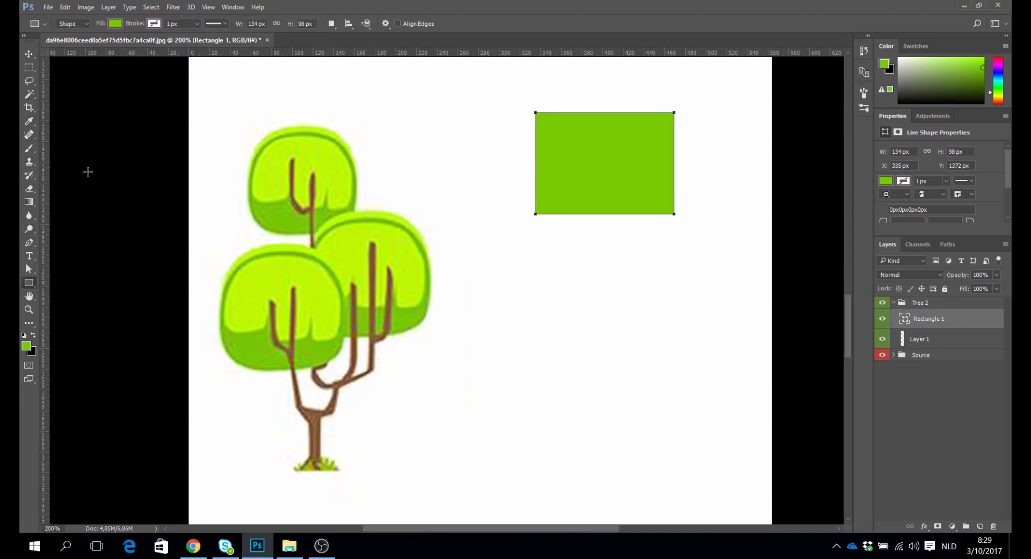
{"action": "left_click", "coordinate": [88, 25]}
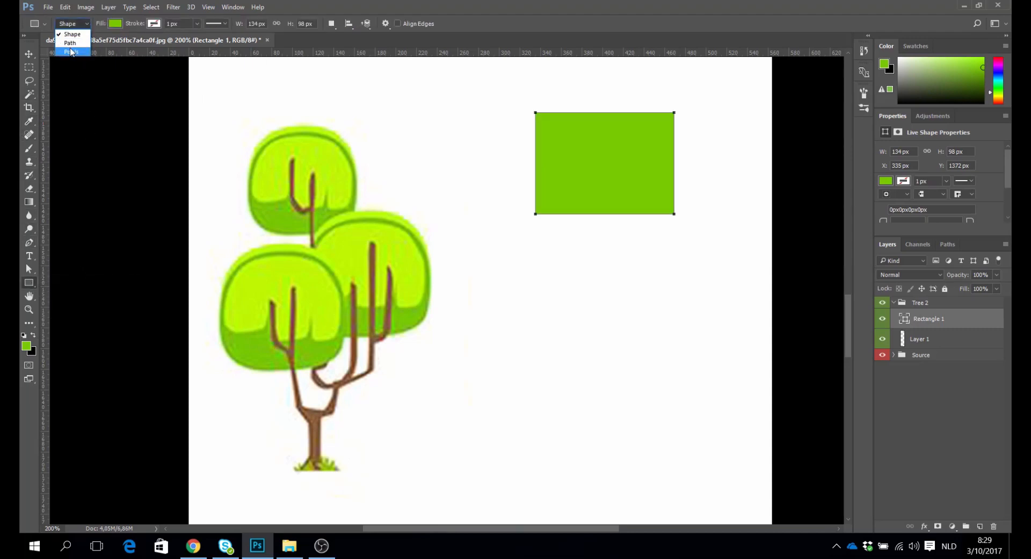
{"action": "left_click", "coordinate": [67, 43]}
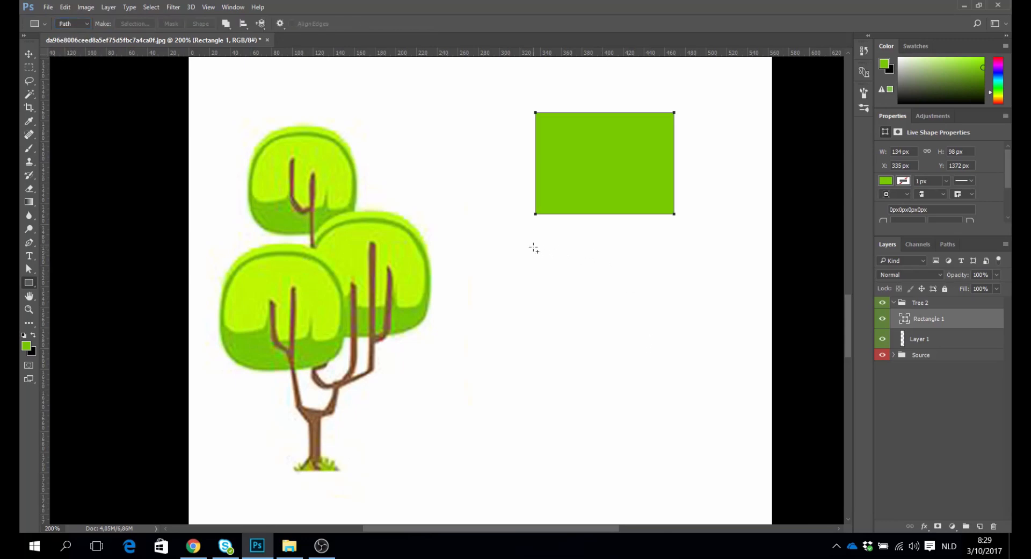
{"action": "left_click_drag", "start_coordinate": [534, 247], "coordinate": [682, 349]}
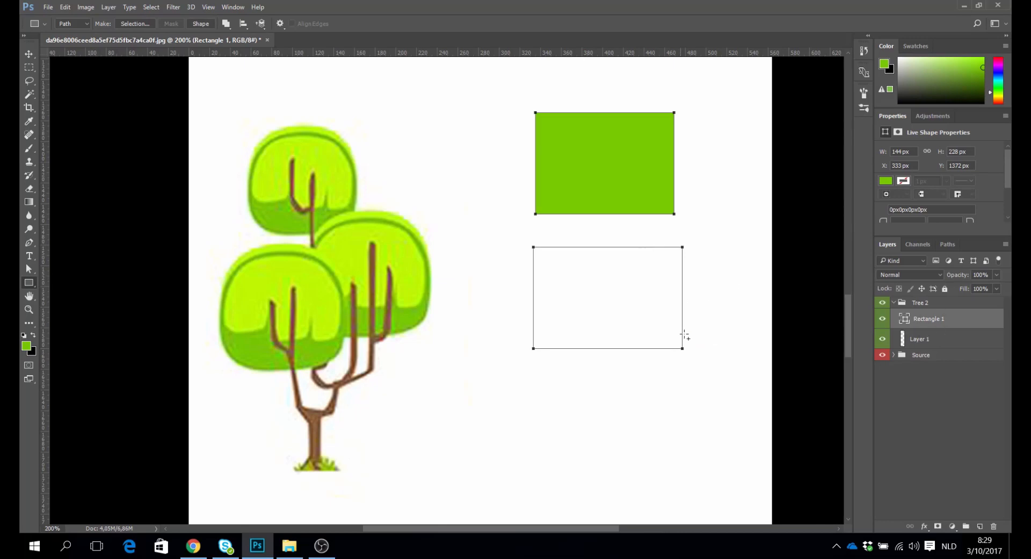
With the empty layer active, load the rectangular work path as a selection.
{"action": "left_click", "coordinate": [920, 339]}
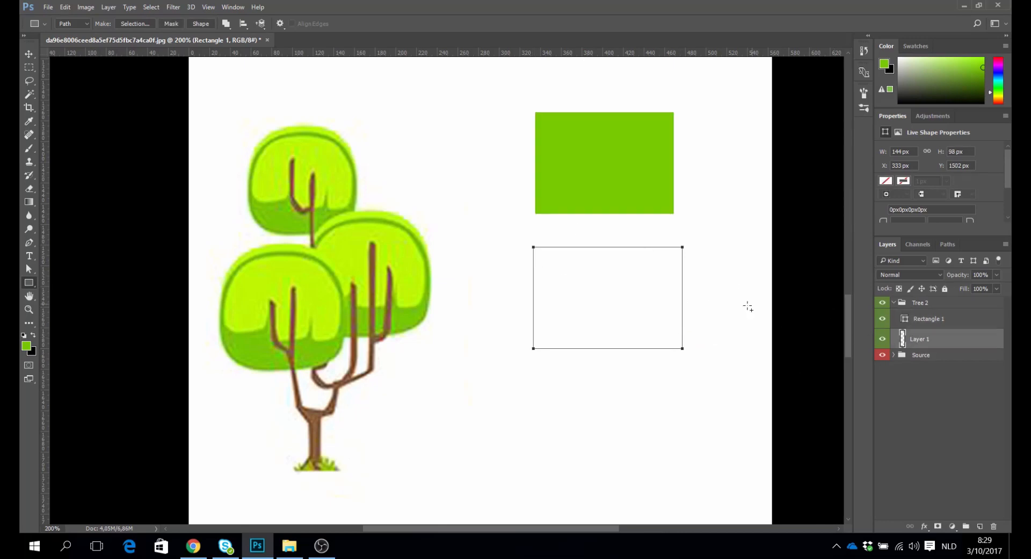
{"action": "left_click", "coordinate": [946, 244]}
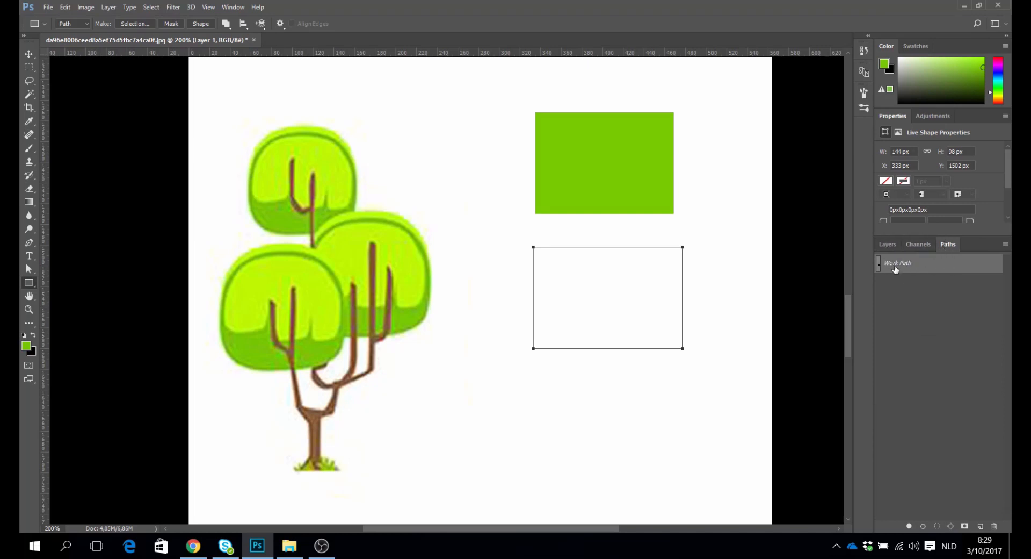
{"action": "left_click", "coordinate": [937, 526]}
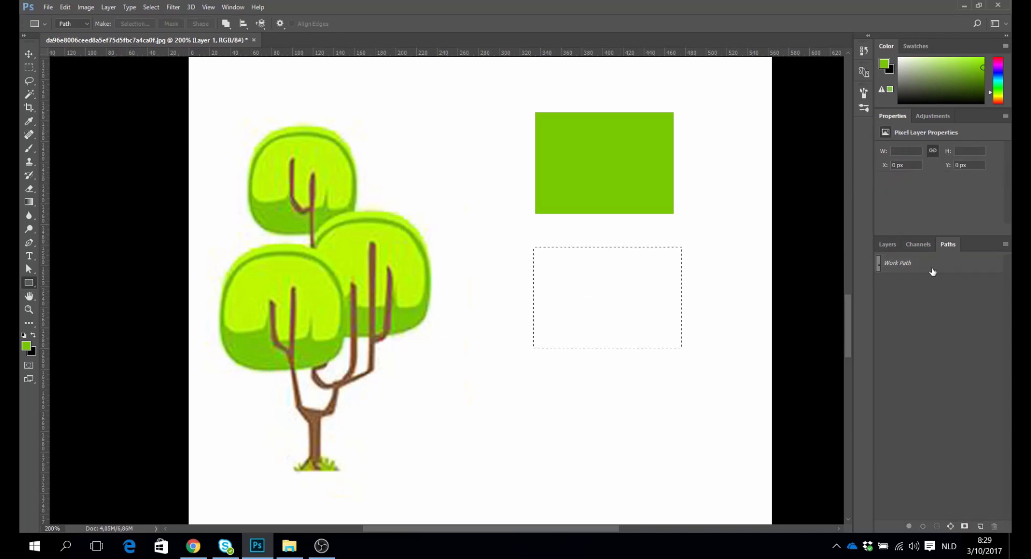
Delete the work path and clear the selection.
{"action": "left_click_drag", "start_coordinate": [937, 267], "coordinate": [996, 525]}
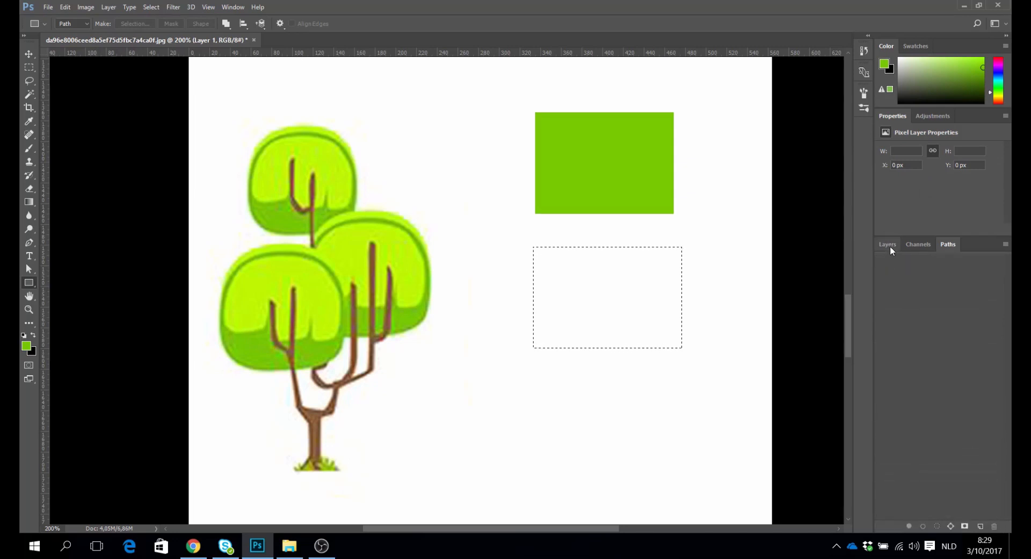
{"action": "left_click", "coordinate": [889, 245]}
{"action": "key", "text": "ctrl+d"}
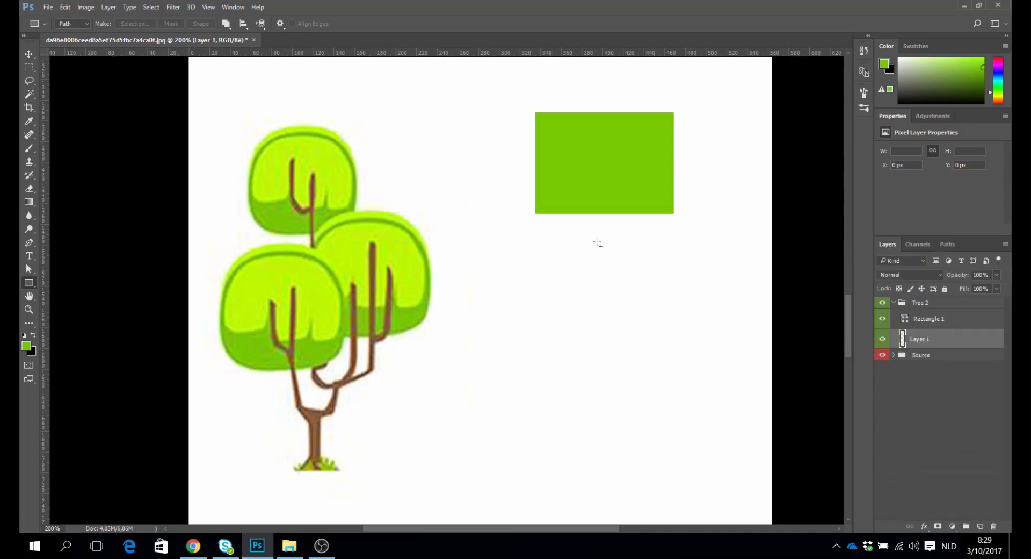
Delete the empty layer from the Tree 2 group and move the green rectangle to about X 320 px, Y 1421 px.
{"action": "left_click_drag", "start_coordinate": [952, 346], "coordinate": [993, 526]}
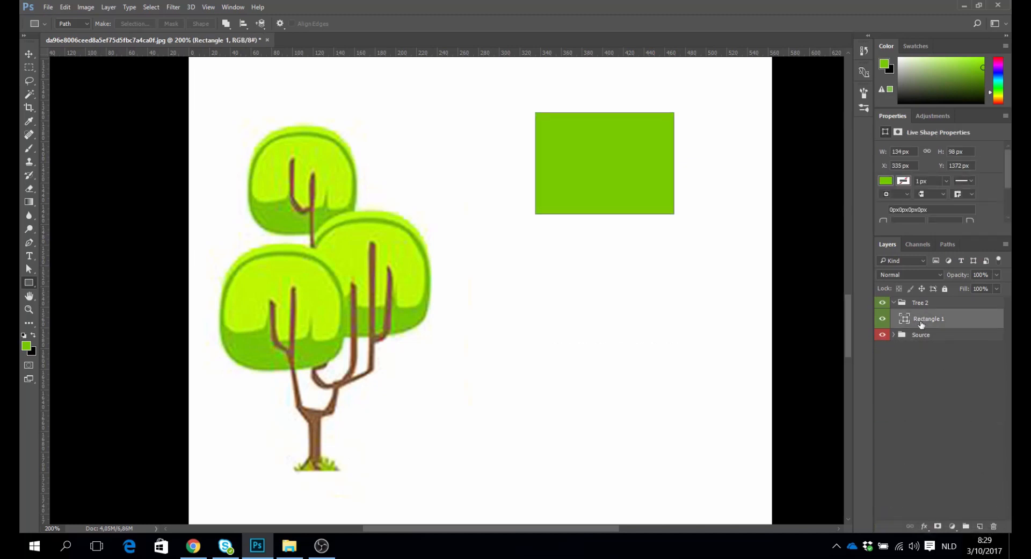
{"action": "left_click", "coordinate": [29, 54]}
{"action": "left_click_drag", "start_coordinate": [538, 115], "coordinate": [522, 166]}
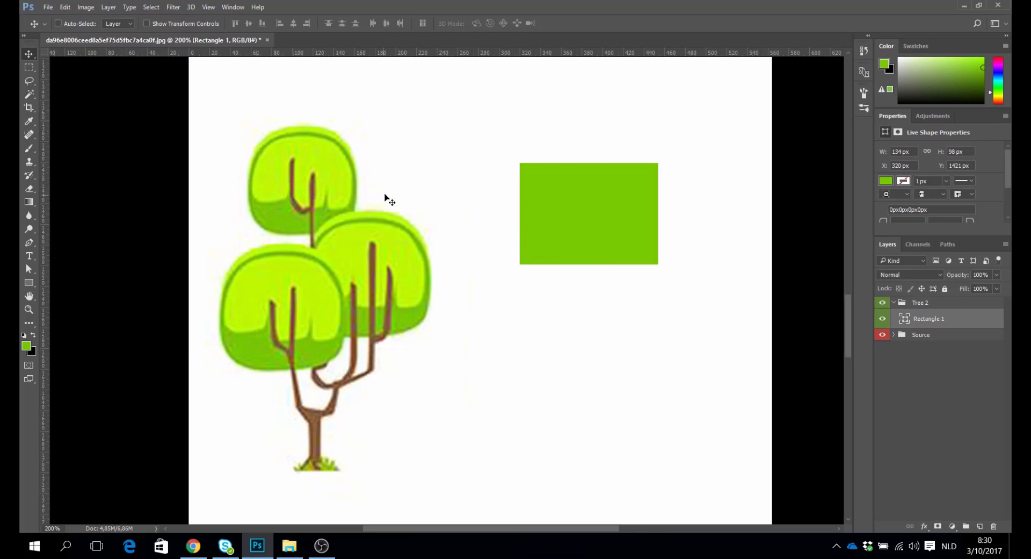
Round all four corners of the green rectangle into smooth curves with the Convert Point tool, forming a rounded foliage shape.
{"action": "left_click", "coordinate": [28, 268]}
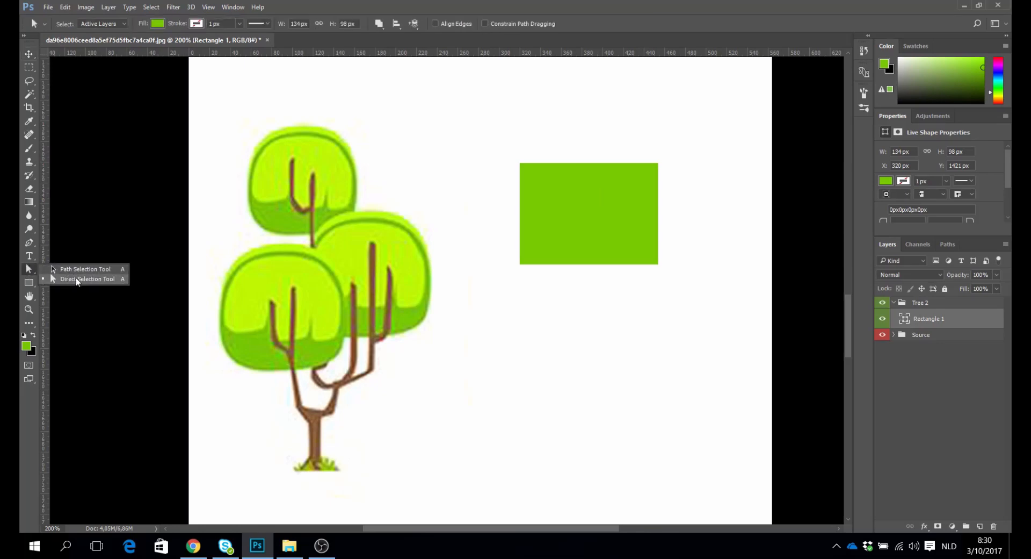
{"action": "left_click", "coordinate": [75, 278]}
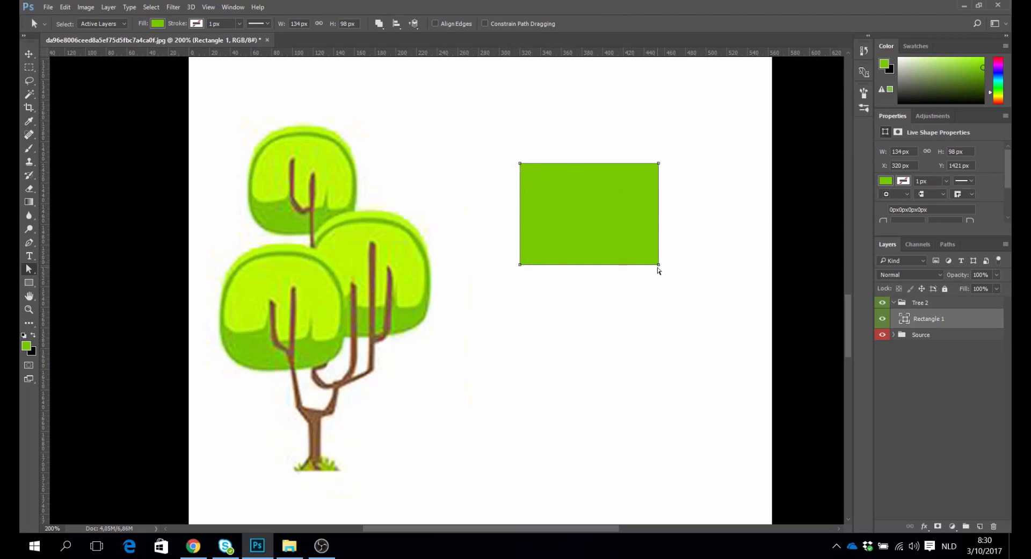
{"action": "left_click", "coordinate": [30, 242]}
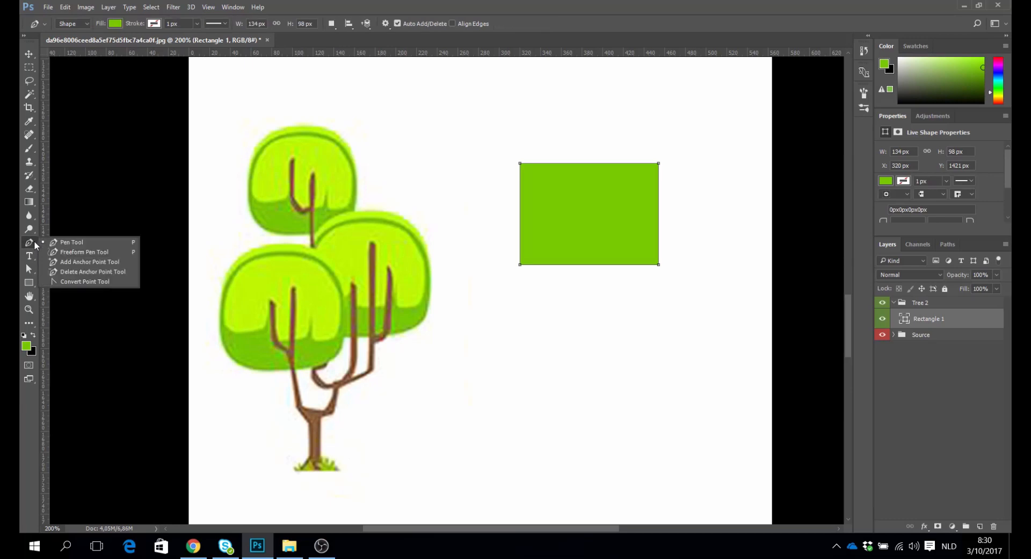
{"action": "left_click", "coordinate": [86, 281]}
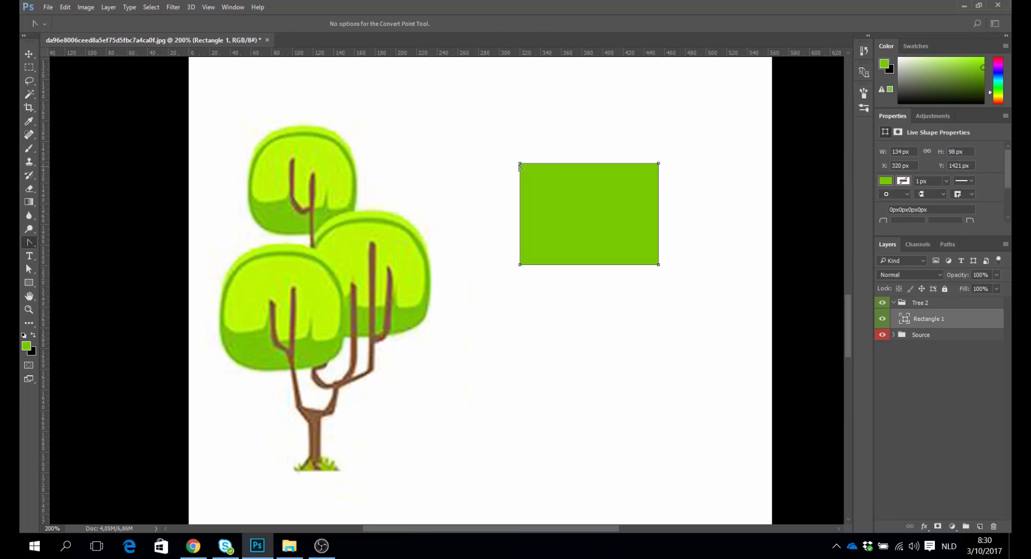
{"action": "left_click_drag", "start_coordinate": [521, 164], "coordinate": [539, 137]}
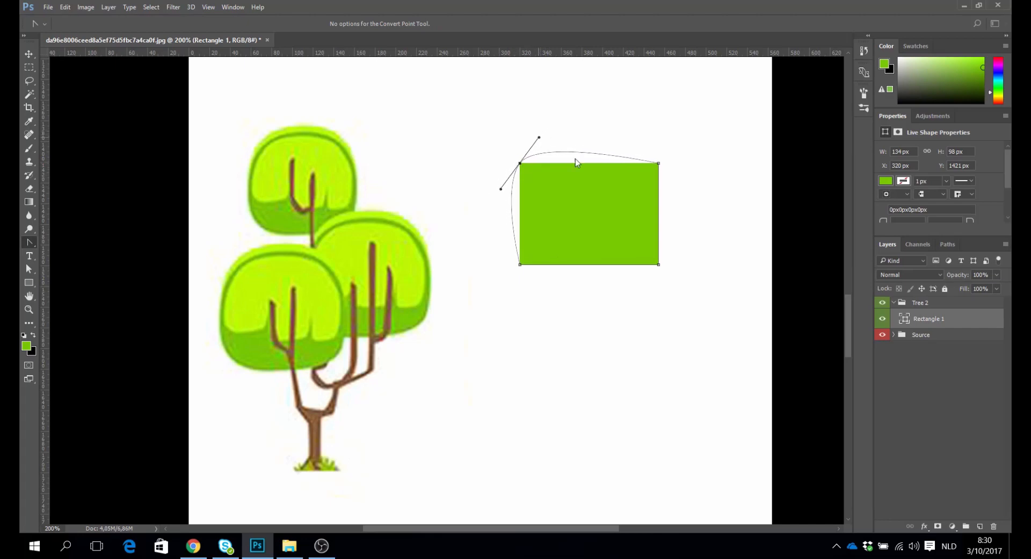
{"action": "left_click", "coordinate": [501, 208]}
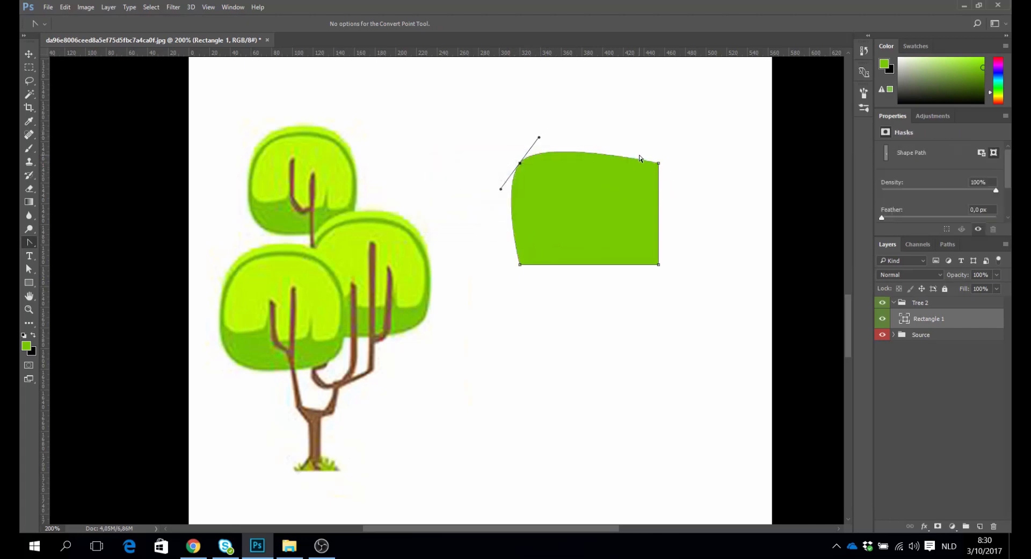
{"action": "left_click_drag", "start_coordinate": [659, 164], "coordinate": [678, 190]}
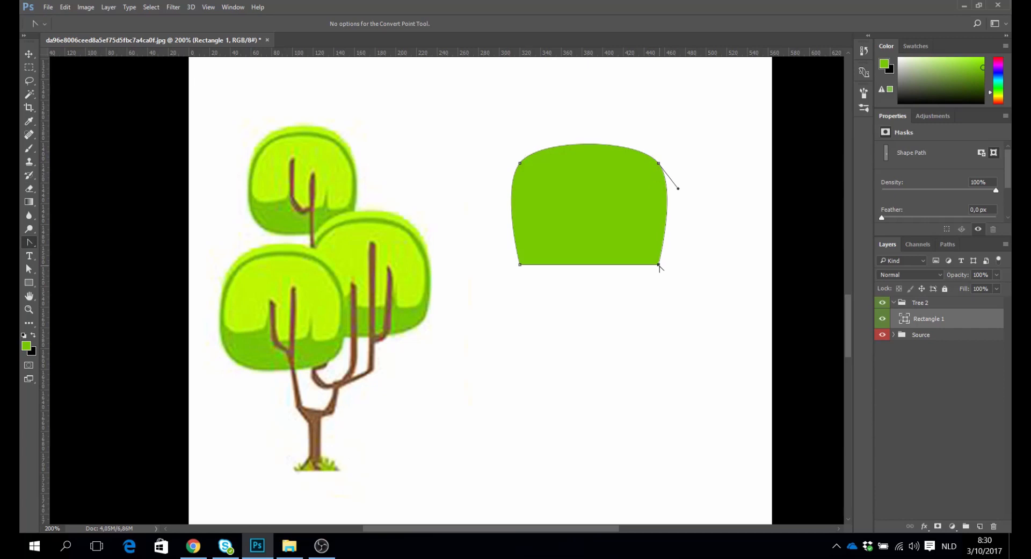
{"action": "left_click_drag", "start_coordinate": [659, 264], "coordinate": [634, 287]}
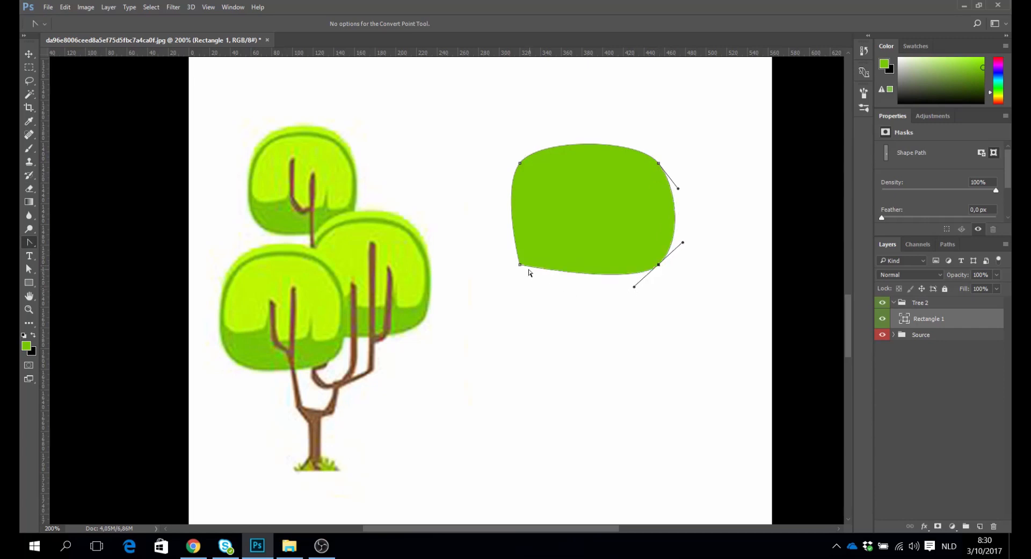
{"action": "left_click_drag", "start_coordinate": [520, 265], "coordinate": [496, 241]}
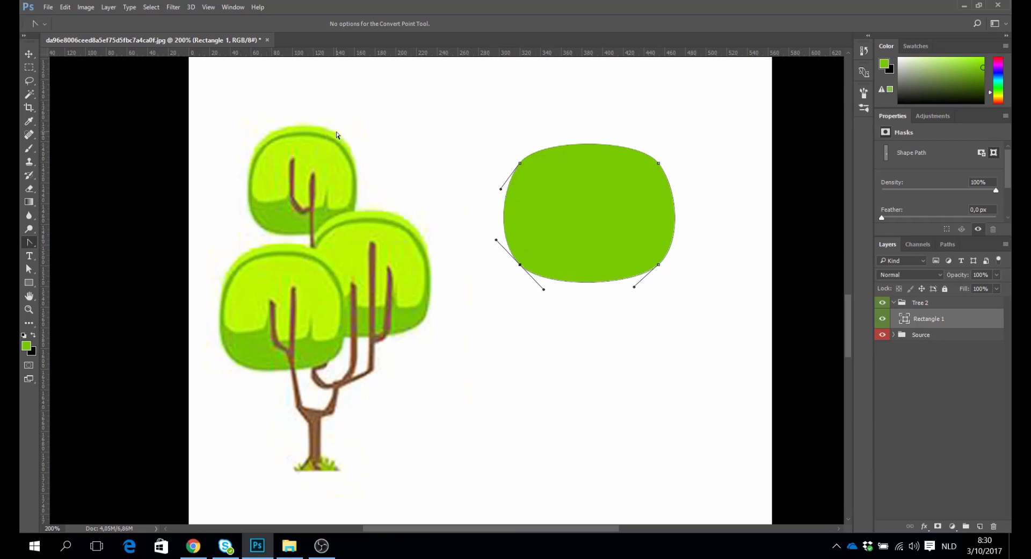
Move the two upper anchor points of the green crown inward with the Direct Selection tool so its top is narrower than its base.
{"action": "left_click", "coordinate": [29, 269]}
{"action": "left_click", "coordinate": [82, 269]}
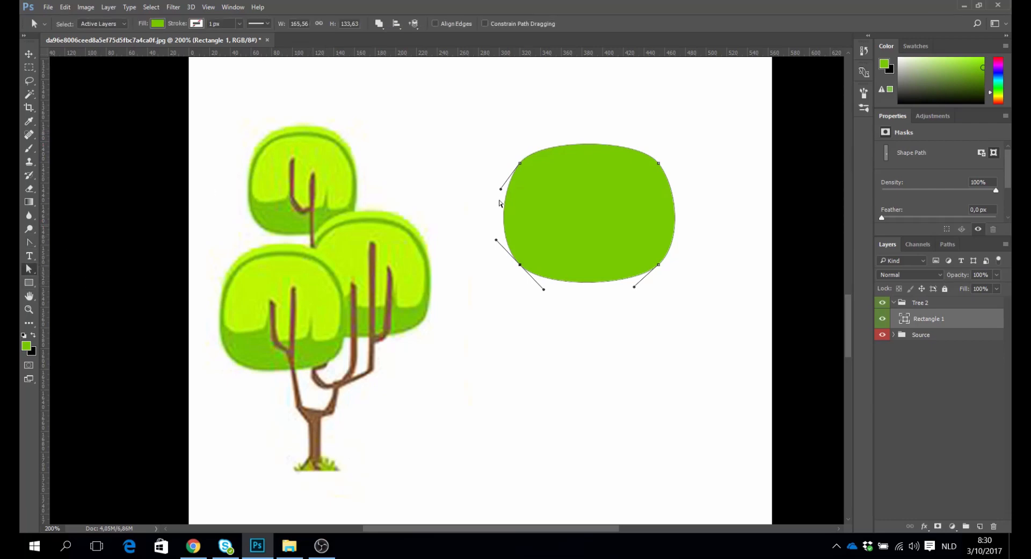
{"action": "left_click", "coordinate": [521, 165]}
{"action": "left_click_drag", "start_coordinate": [520, 165], "coordinate": [537, 162]}
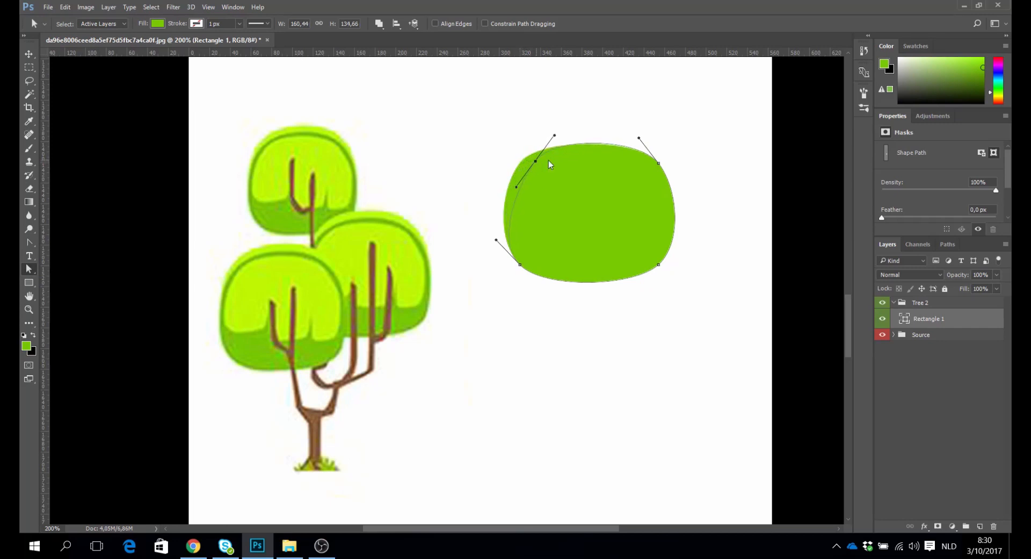
{"action": "left_click_drag", "start_coordinate": [659, 164], "coordinate": [648, 167]}
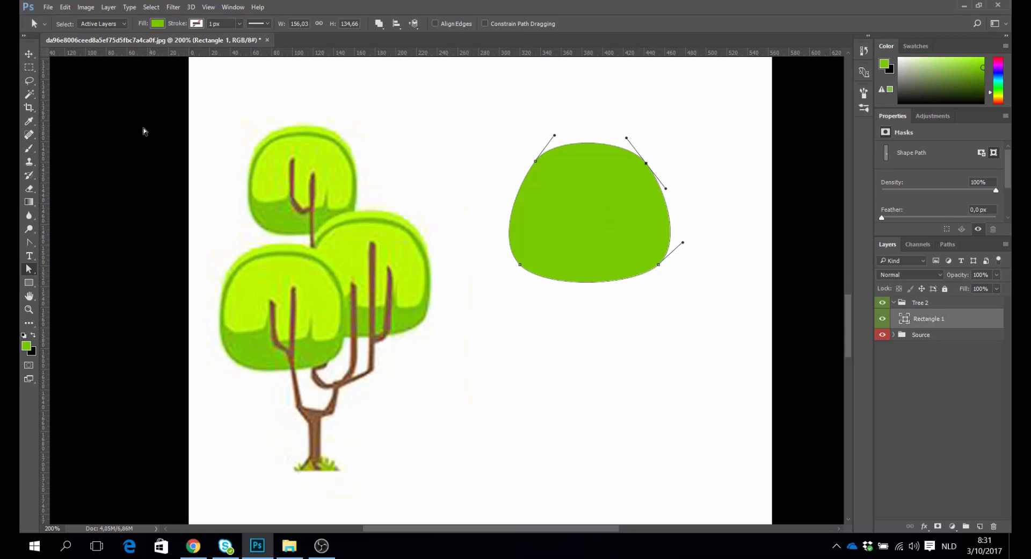
Fill the crown shape with the lime green sampled from the upper edge of the reference tree's top crown.
{"action": "left_click", "coordinate": [29, 121]}
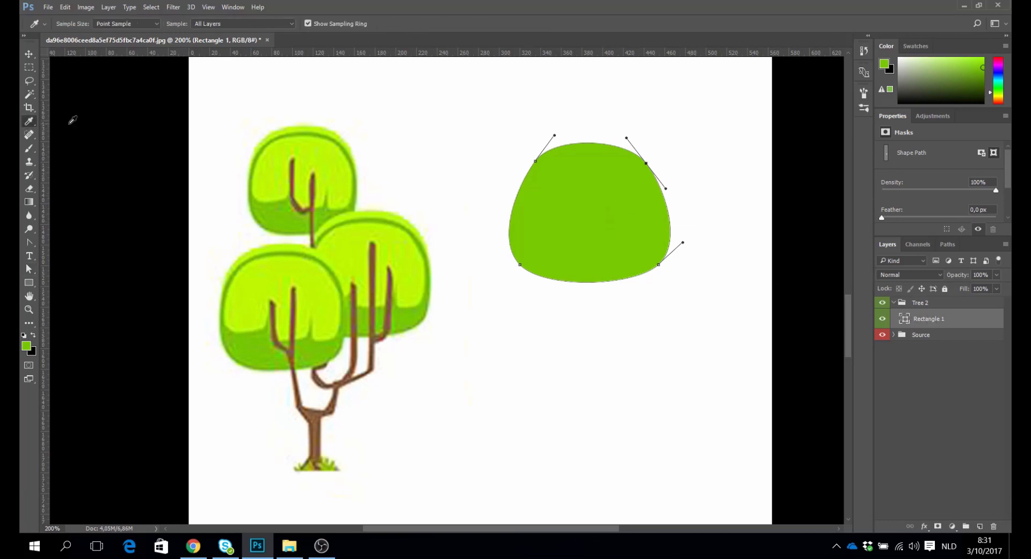
{"action": "left_click", "coordinate": [294, 127]}
{"action": "key", "text": "alt+BackSpace"}
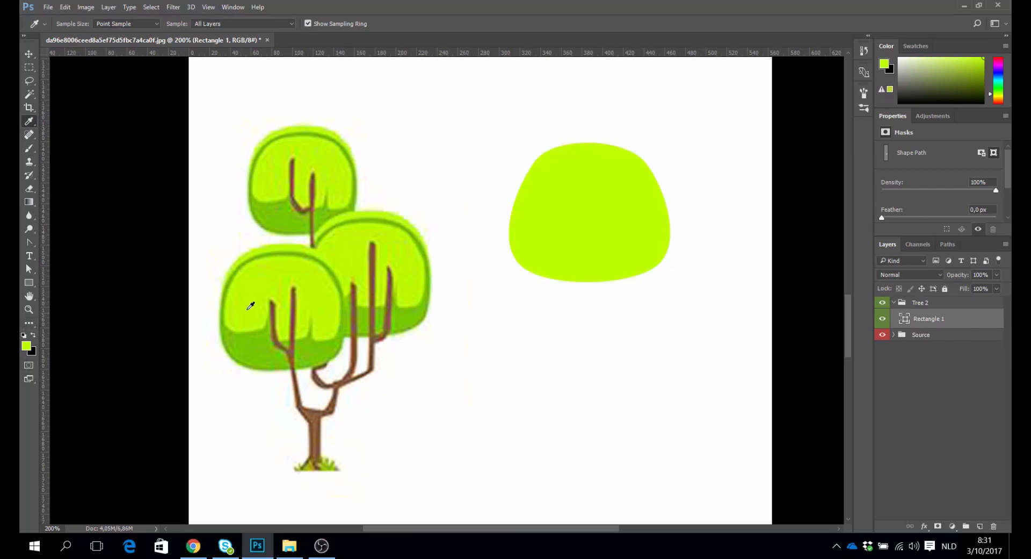
Duplicate the Rectangle 1 layer and offset the copy slightly down and to the right of the original.
{"action": "left_click_drag", "start_coordinate": [944, 320], "coordinate": [980, 527]}
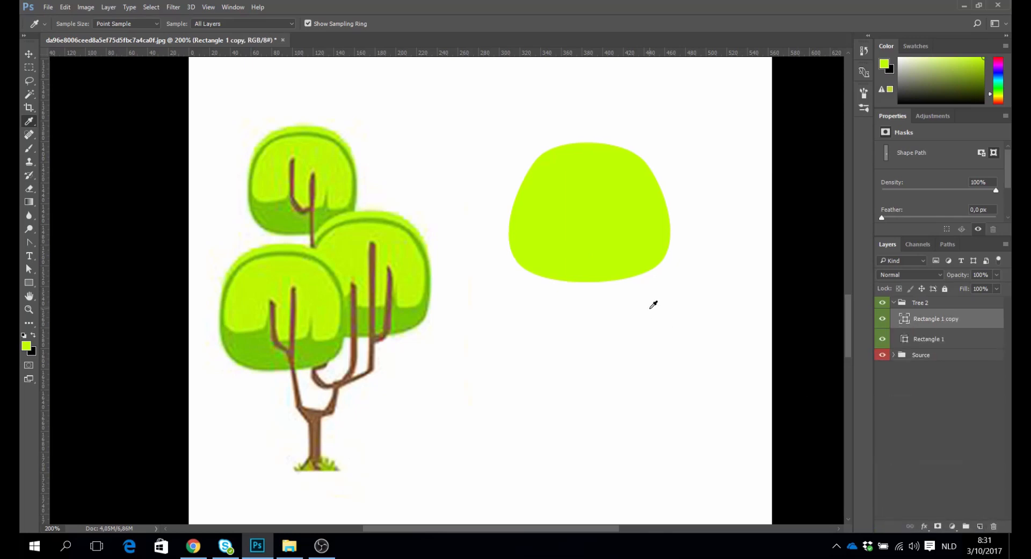
{"action": "key", "text": "v"}
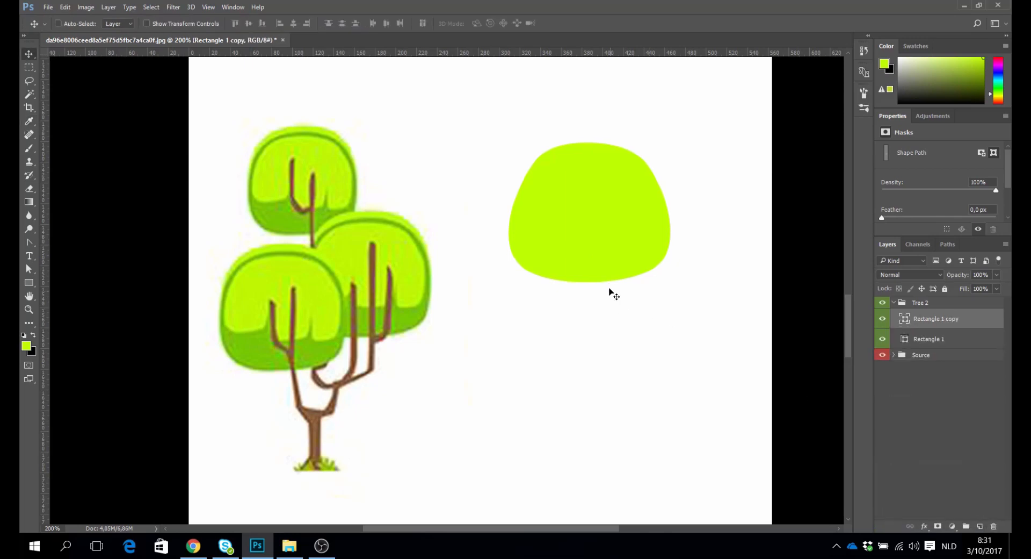
{"action": "mouse_move", "coordinate": [596, 198]}
{"action": "left_mouse_down"}
{"action": "mouse_move", "coordinate": [594, 212]}
{"action": "mouse_move", "coordinate": [604, 211]}
{"action": "left_mouse_up"}
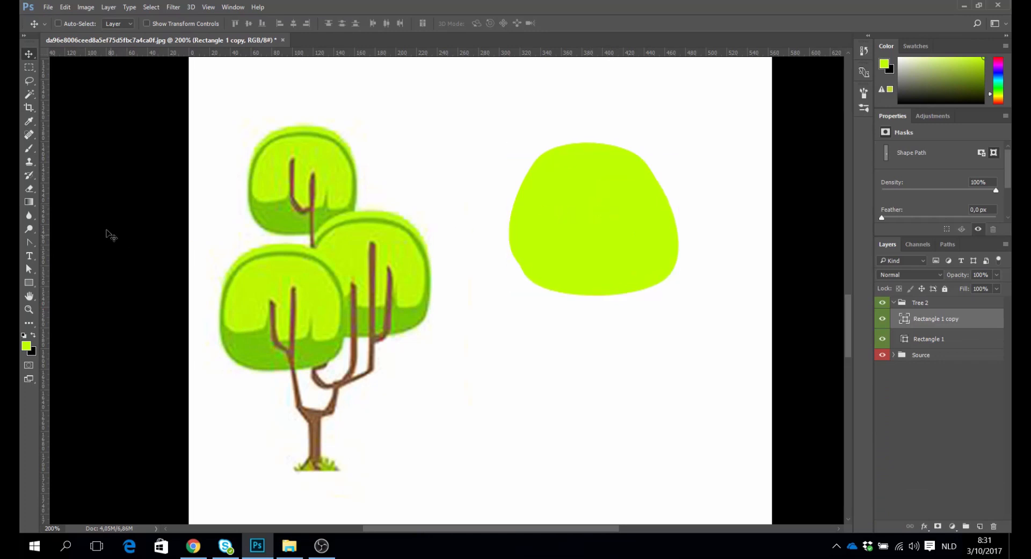
Fill the copied crown with the darker green sampled from the shaded base of the reference's top crown.
{"action": "left_click", "coordinate": [29, 120]}
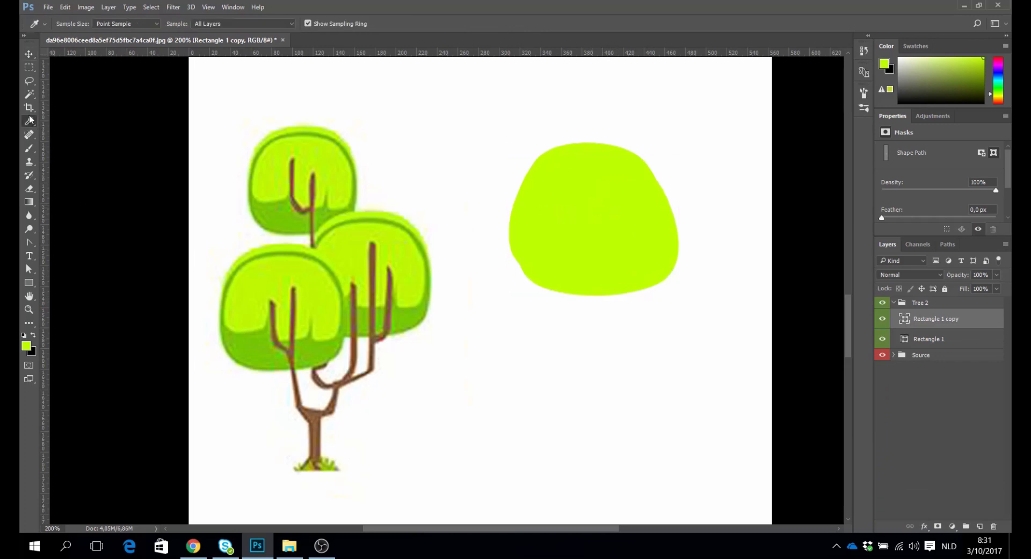
{"action": "left_click", "coordinate": [290, 226]}
{"action": "key", "text": "alt+BackSpace"}
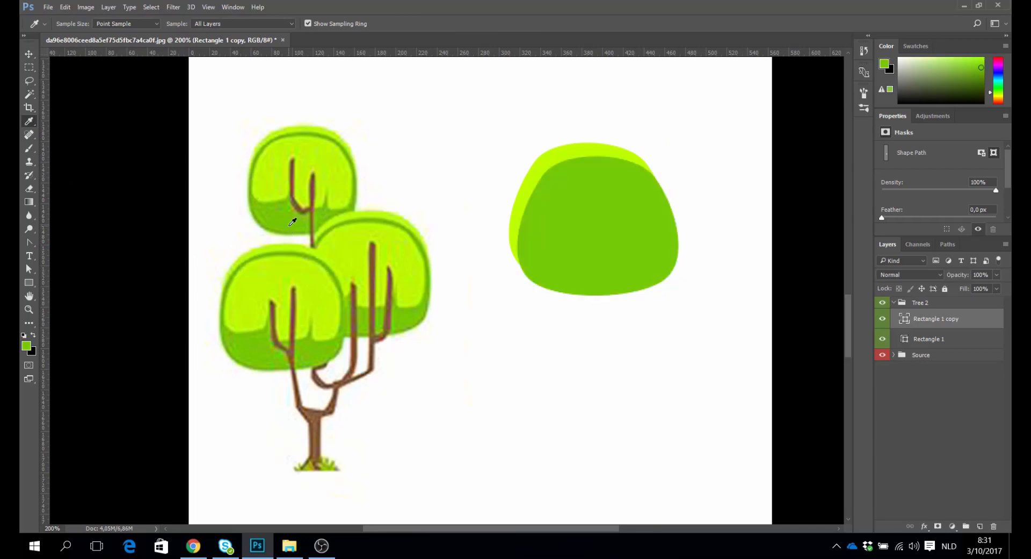
Align the dark green copy horizontally with the lime crown and nudge it up, leaving a thin lime rim along the top.
{"action": "key", "text": "v"}
{"action": "left_click_drag", "start_coordinate": [580, 211], "coordinate": [572, 211]}
{"action": "key", "text": "Up"}
{"action": "key", "text": "Up"}
{"action": "key", "text": "Up"}
{"action": "key", "text": "Up"}
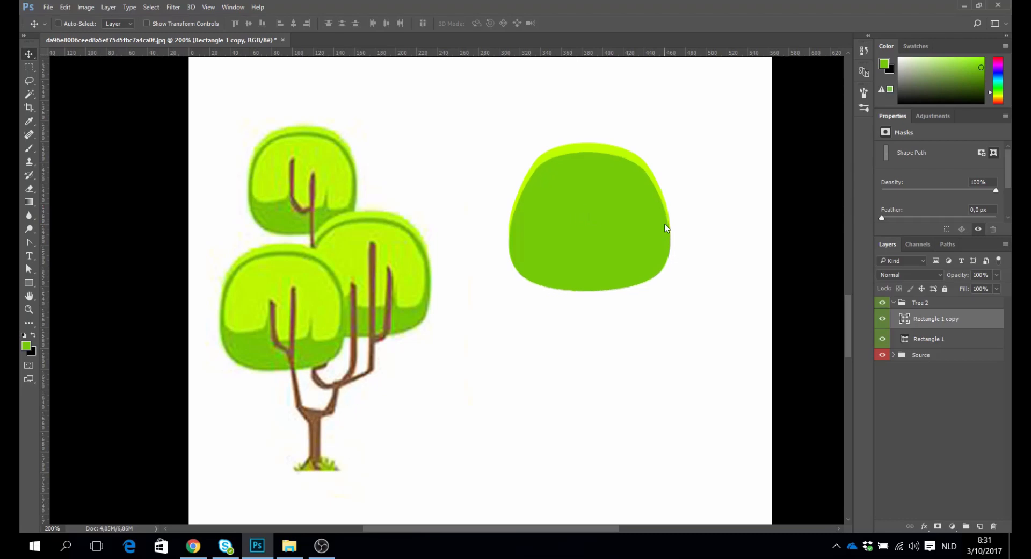
{"action": "key", "text": "Up"}
{"action": "key", "text": "Up"}
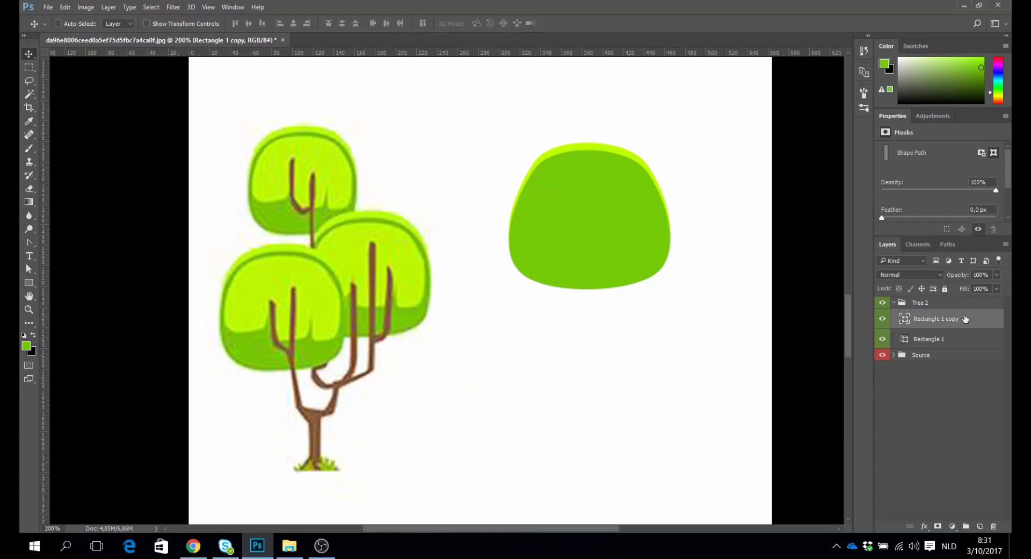
Rename the Rectangle 1 copy layer as Rectangle 2.
{"action": "double_click", "coordinate": [941, 321]}
{"action": "double_click", "coordinate": [943, 318]}
{"action": "type", "text": "Rectangle 2"}
{"action": "key", "text": "Return"}
Duplicate the Rectangle 2 layer and name the copy Rectangle 3.
{"action": "left_click_drag", "start_coordinate": [972, 322], "coordinate": [980, 525]}
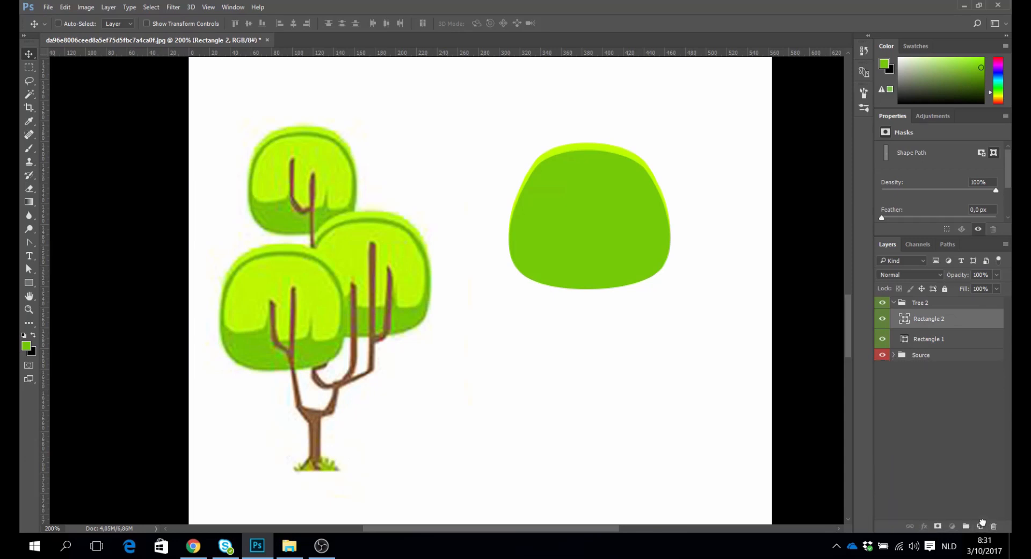
{"action": "double_click", "coordinate": [943, 318]}
{"action": "type", "text": "Rectangle 3"}
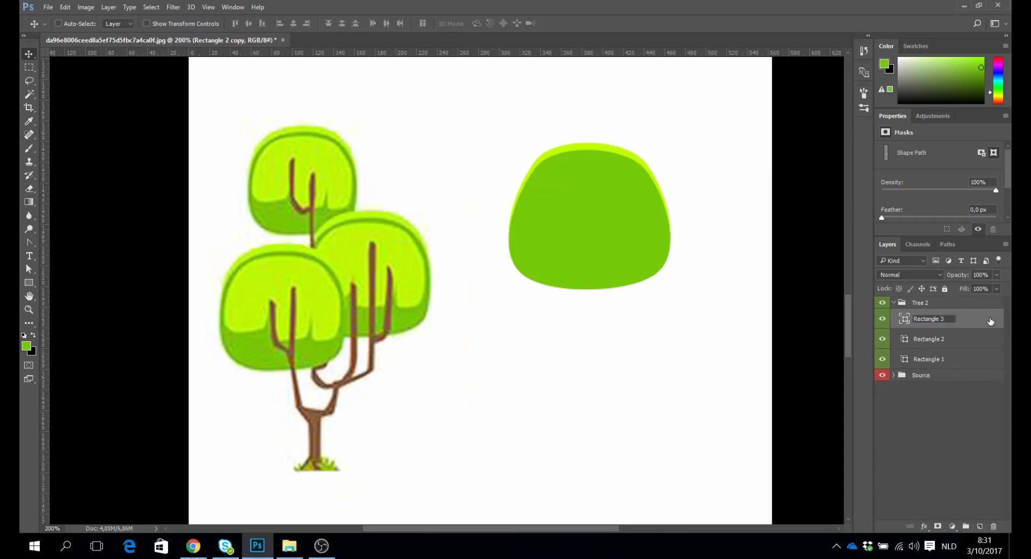
{"action": "key", "text": "Return"}
Nudge Rectangle 3 down slightly and fill it with the lime green sampled from the body of the reference's top crown.
{"action": "key", "text": "Down"}
{"action": "key", "text": "Down"}
{"action": "key", "text": "Down"}
{"action": "key", "text": "Down"}
{"action": "key", "text": "Down"}
{"action": "key", "text": "Down"}
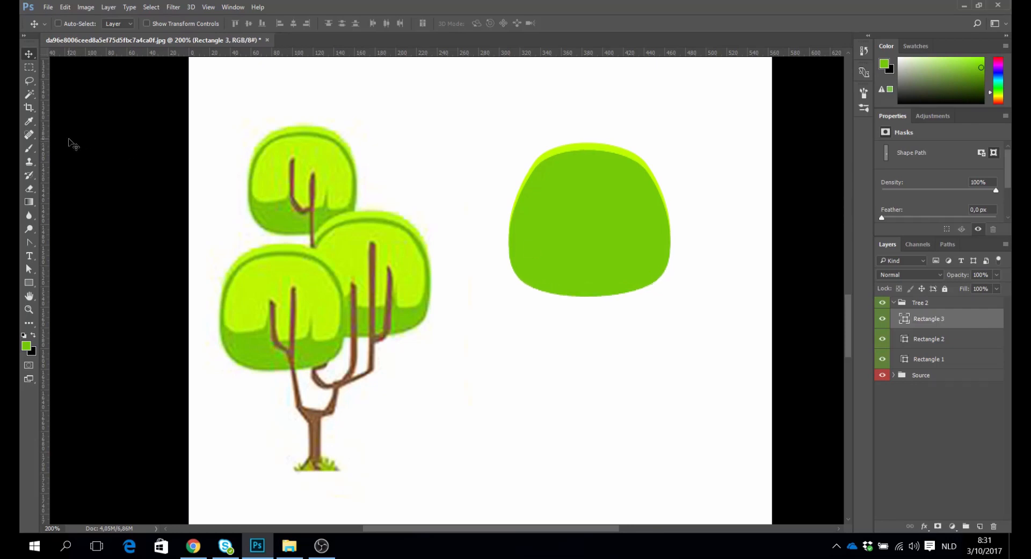
{"action": "left_click", "coordinate": [31, 122]}
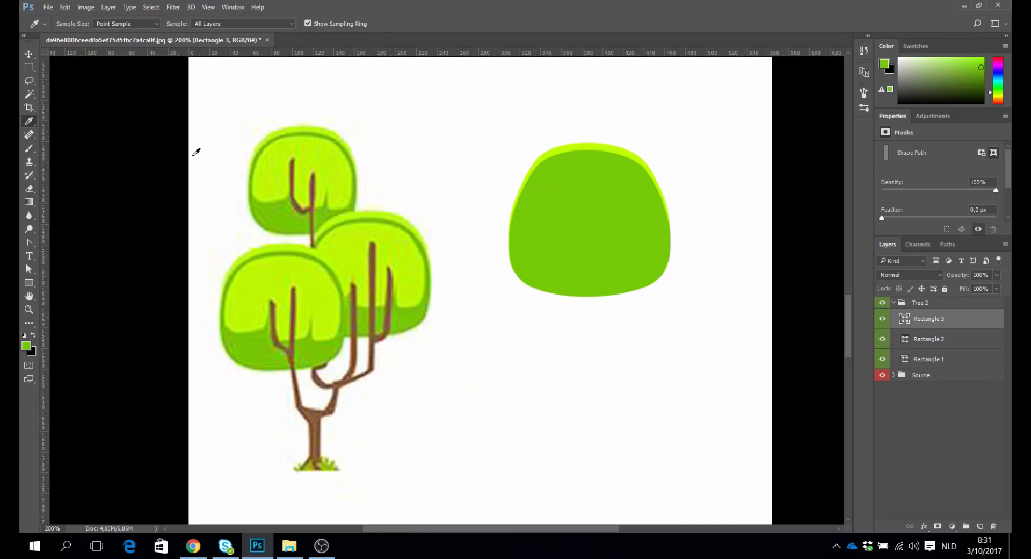
{"action": "left_click", "coordinate": [271, 165]}
{"action": "key", "text": "alt+BackSpace"}
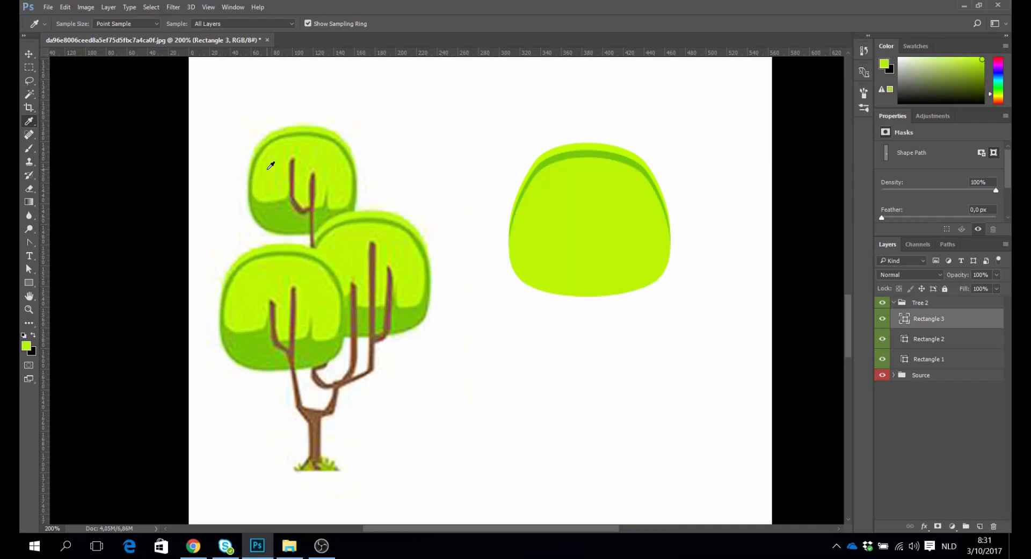
Transform Rectangle 3 to about 78.7% height from its bottom edge and narrow it slightly from both sides.
{"action": "key", "text": "ctrl+t"}
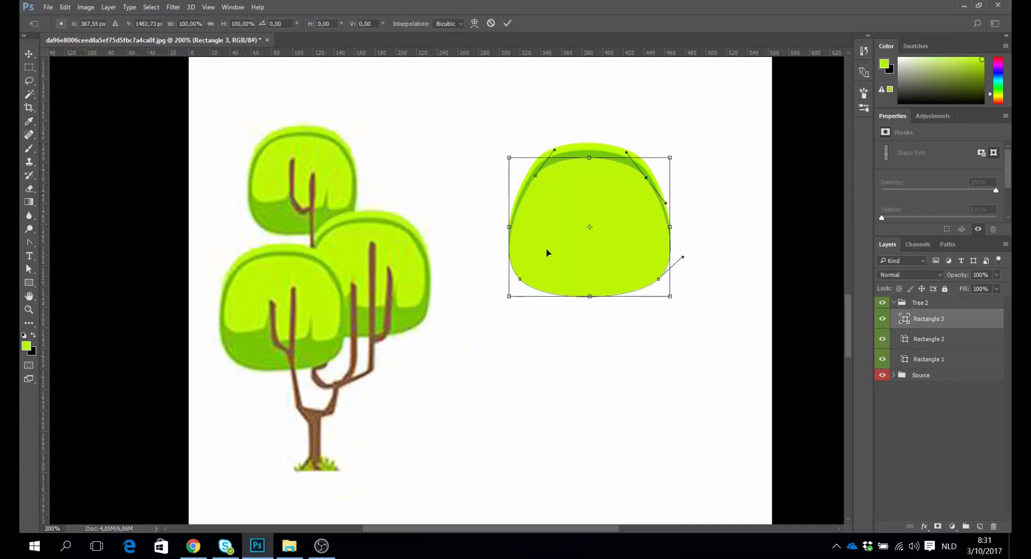
{"action": "left_click_drag", "start_coordinate": [594, 293], "coordinate": [593, 266]}
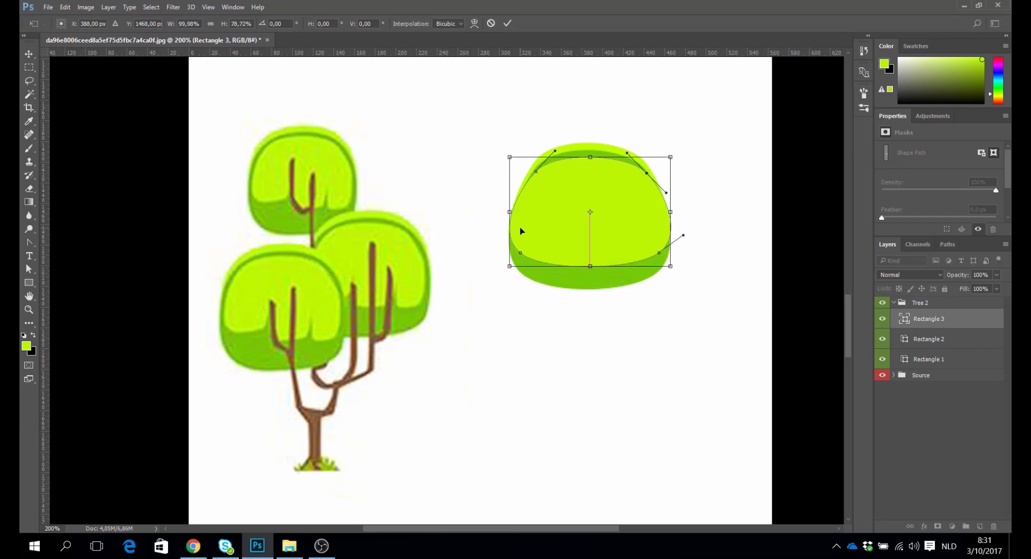
{"action": "left_click_drag", "start_coordinate": [509, 212], "coordinate": [518, 213]}
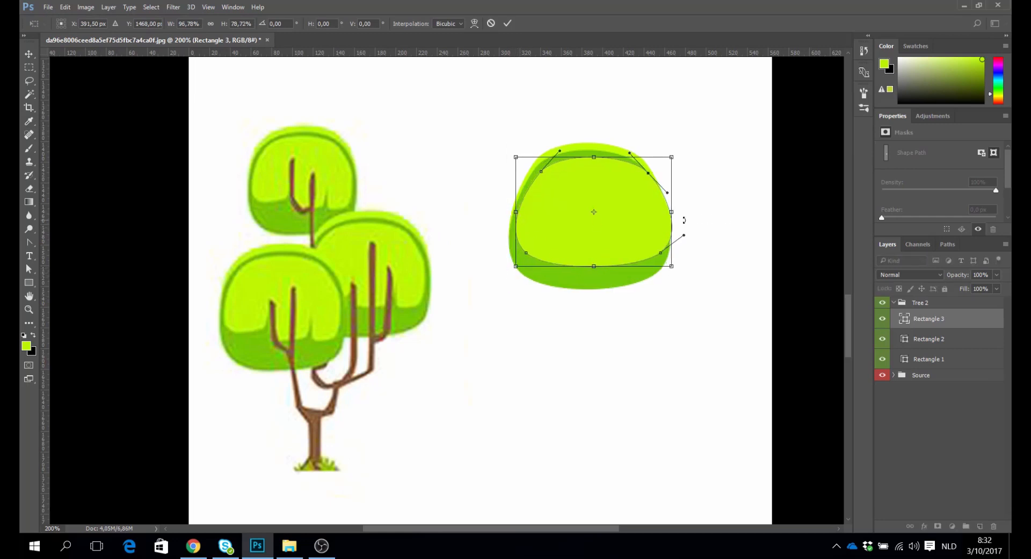
{"action": "left_click_drag", "start_coordinate": [672, 217], "coordinate": [664, 216]}
{"action": "key", "text": "i"}
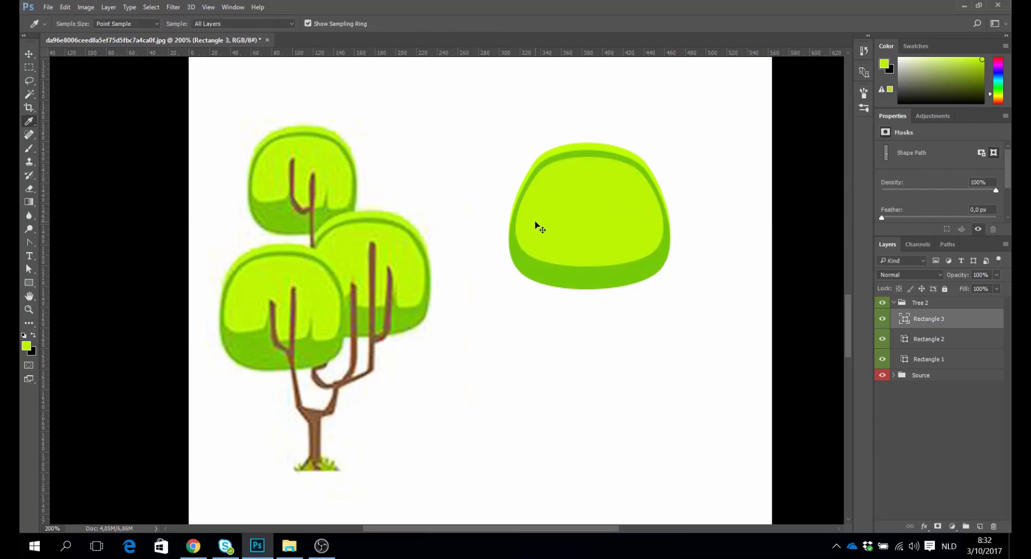
Narrow Rectangle 3 from its left edge to about 98.6% width to even out the dark green border.
{"action": "key", "text": "ctrl+t"}
{"action": "left_click_drag", "start_coordinate": [518, 211], "coordinate": [521, 212]}
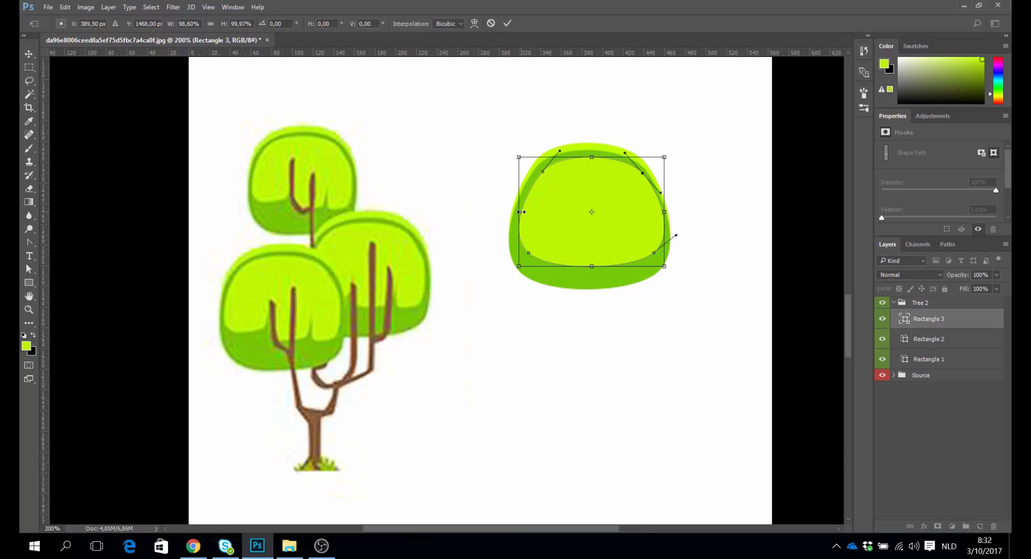
{"action": "key", "text": "Return"}
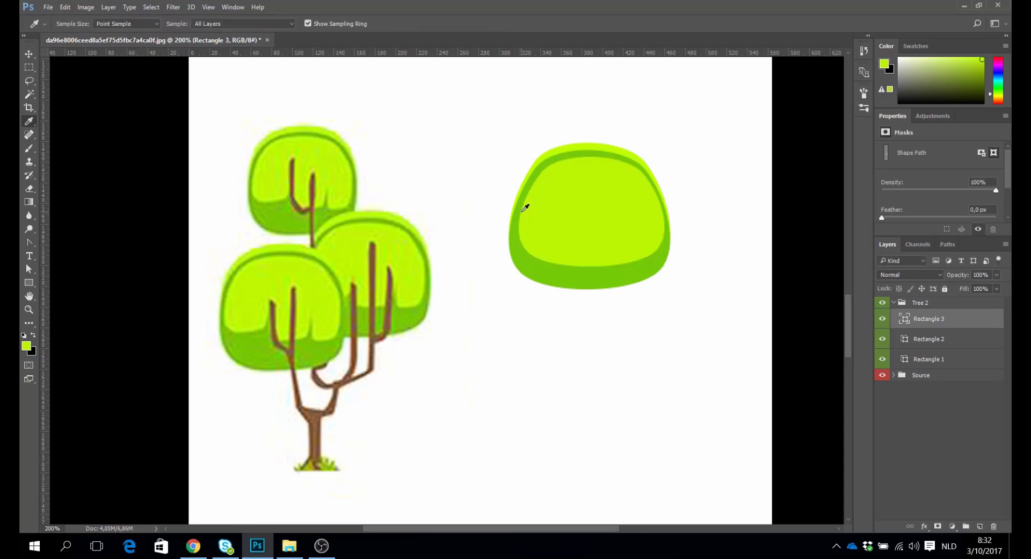
{"action": "key", "text": "v"}
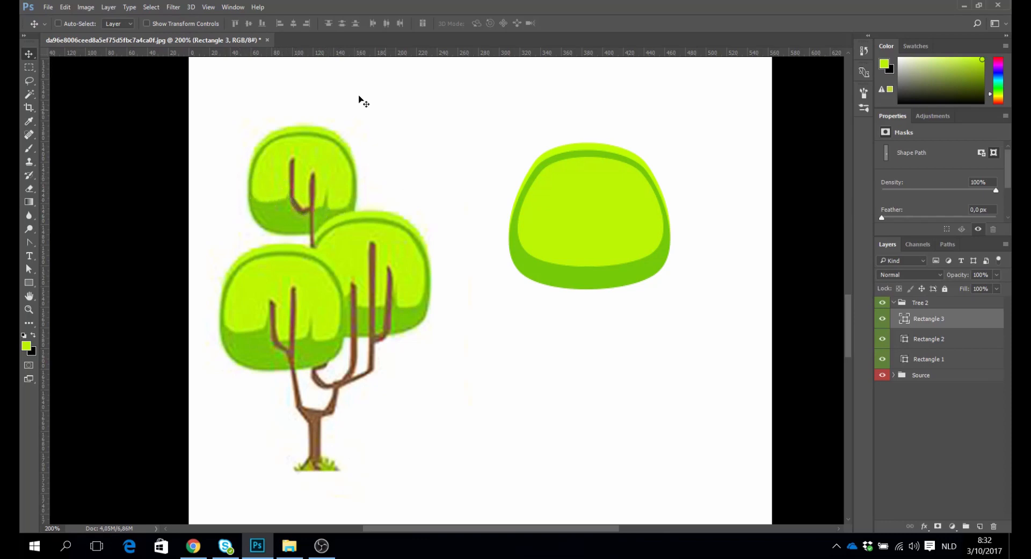
Add three anchor points along the bottom edge of the Rectangle 3 path.
{"action": "left_click", "coordinate": [29, 269]}
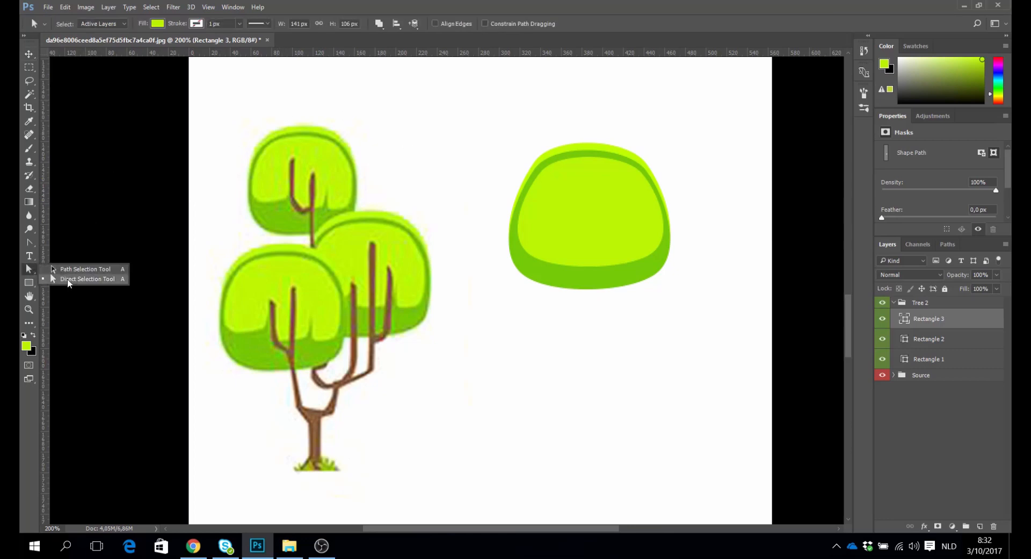
{"action": "left_click", "coordinate": [68, 279]}
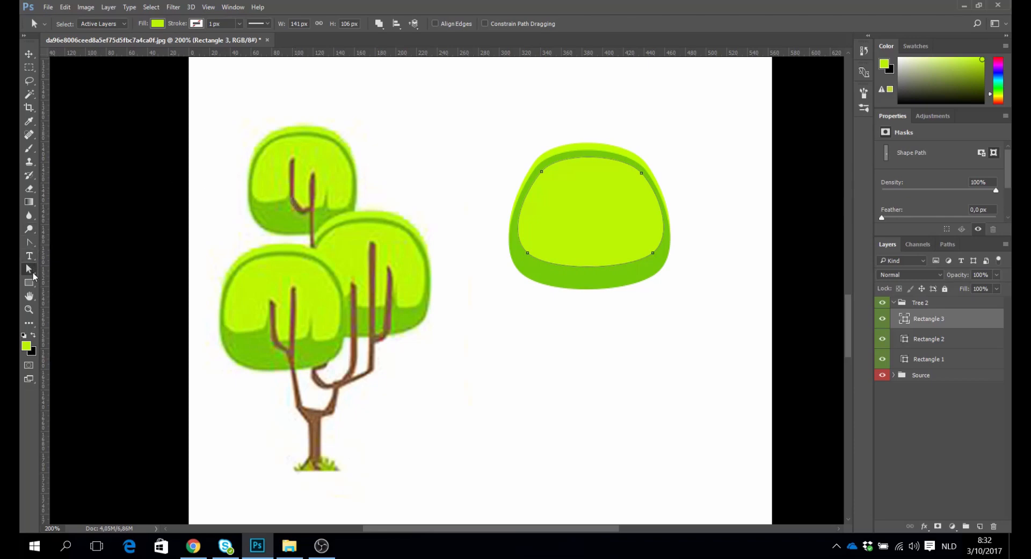
{"action": "left_click", "coordinate": [31, 244]}
{"action": "left_click", "coordinate": [31, 245]}
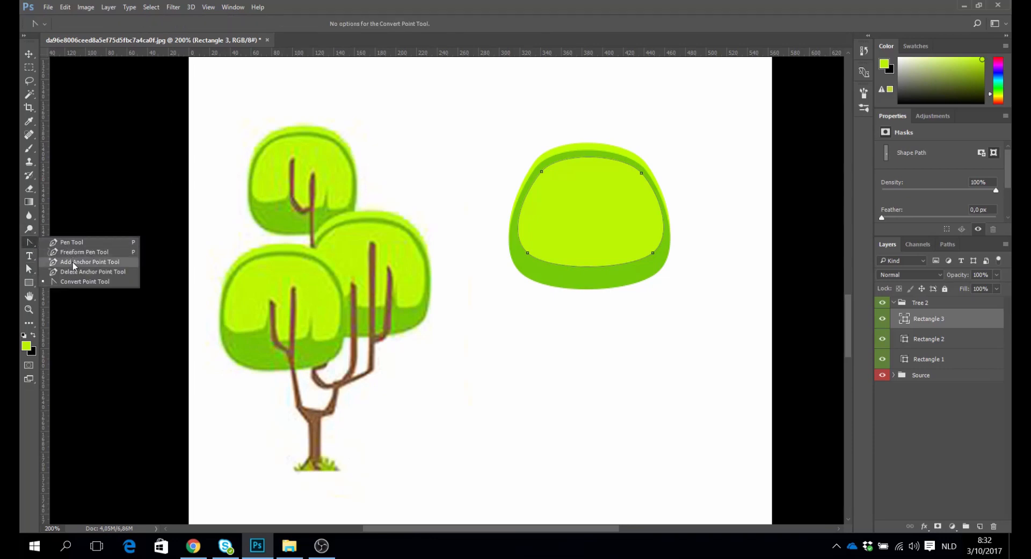
{"action": "left_click", "coordinate": [75, 263]}
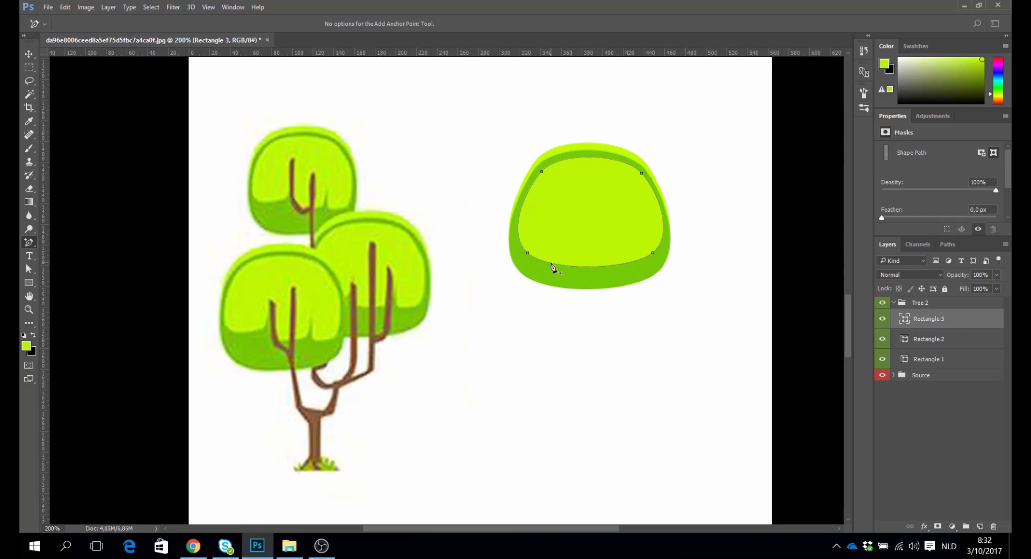
{"action": "left_click_drag", "start_coordinate": [551, 263], "coordinate": [585, 271]}
{"action": "left_click", "coordinate": [584, 268]}
{"action": "left_click", "coordinate": [625, 264]}
Reposition the new bottom anchor points of Rectangle 3 to form a rounded upward notch left of centre in the lime foliage.
{"action": "left_click_drag", "start_coordinate": [29, 269], "coordinate": [91, 280]}
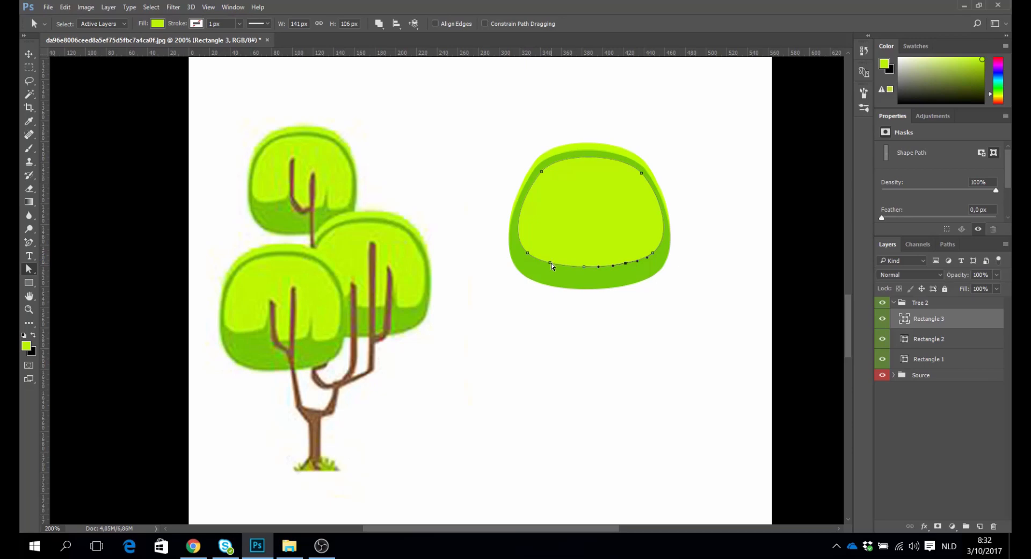
{"action": "left_click_drag", "start_coordinate": [552, 266], "coordinate": [568, 240]}
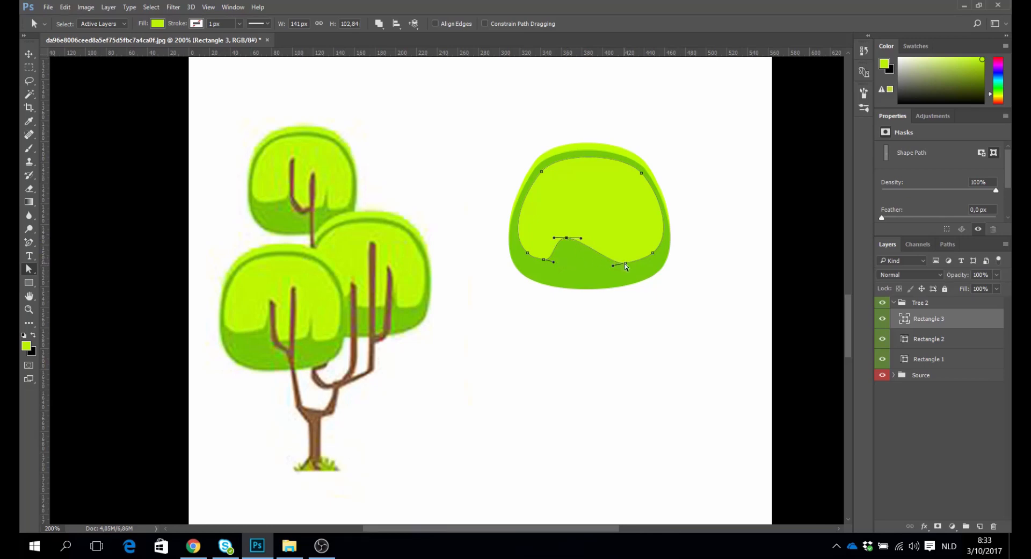
{"action": "left_click_drag", "start_coordinate": [624, 264], "coordinate": [585, 263]}
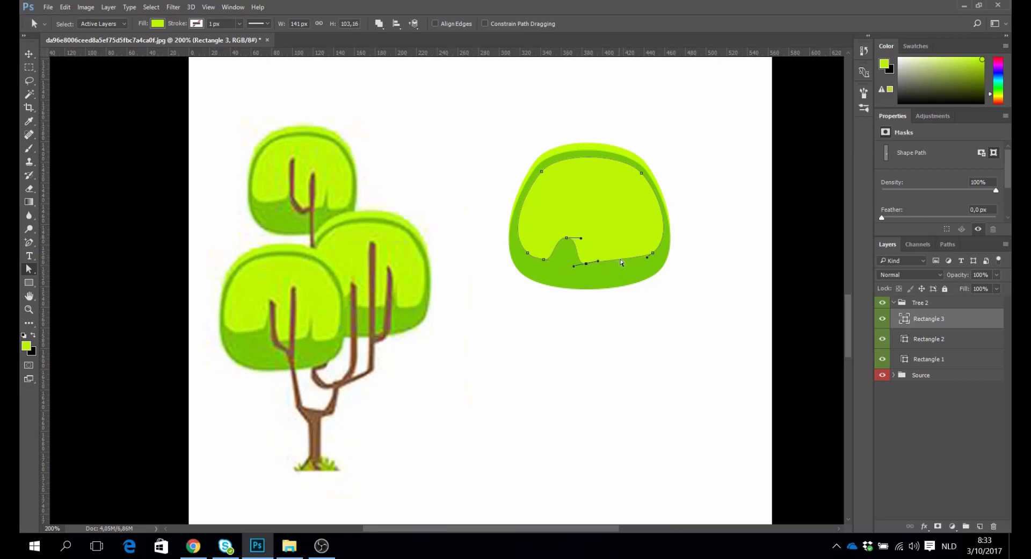
Add two anchor points along Rectangle 3's bottom edge right of the notch and raise the first to form a second notch.
{"action": "left_click", "coordinate": [30, 243]}
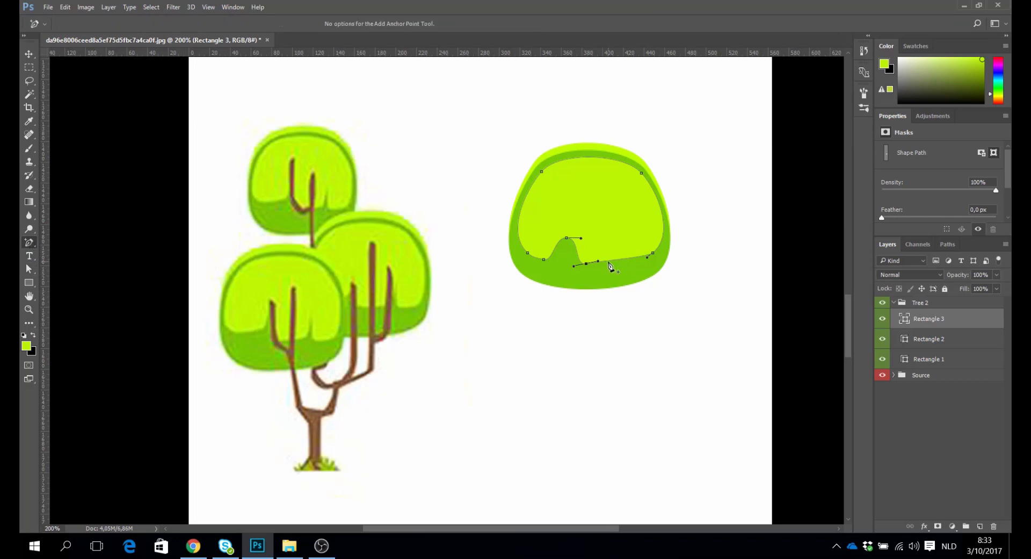
{"action": "left_click", "coordinate": [608, 261]}
{"action": "left_click", "coordinate": [635, 257]}
{"action": "left_click", "coordinate": [31, 267]}
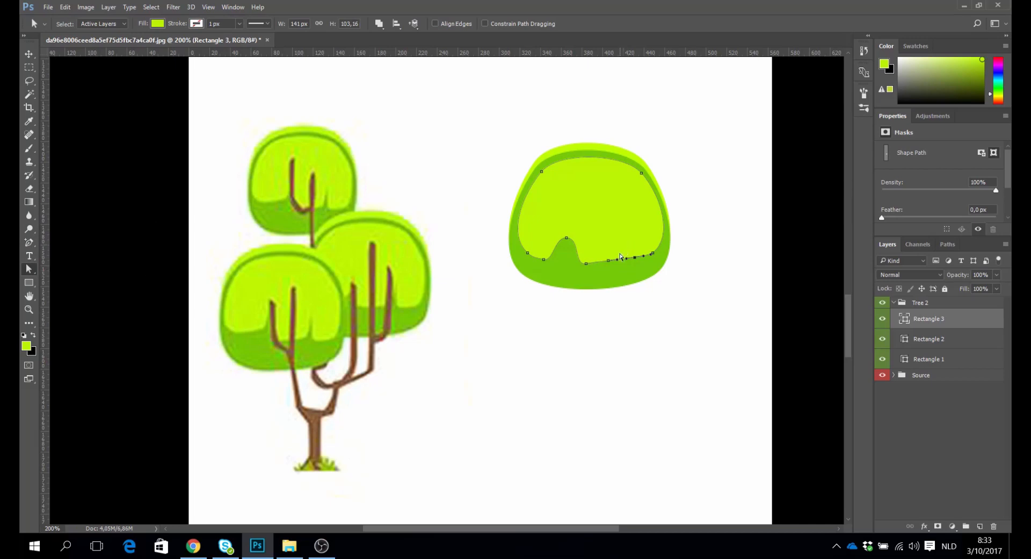
{"action": "left_click_drag", "start_coordinate": [609, 262], "coordinate": [612, 236]}
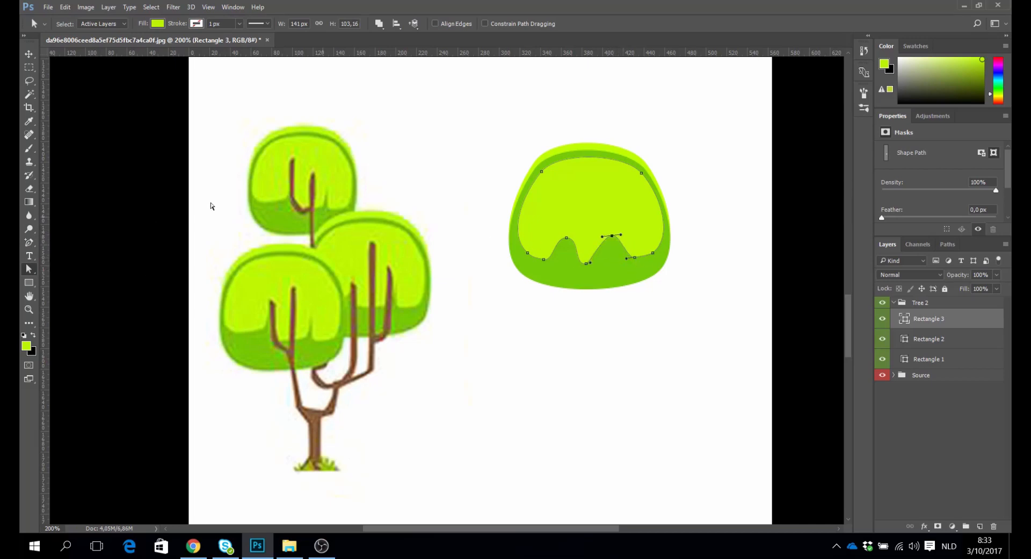
Convert the peak of Rectangle 3's left notch to a corner point and adjust its direction handles into a narrow spike.
{"action": "right_click", "coordinate": [33, 274]}
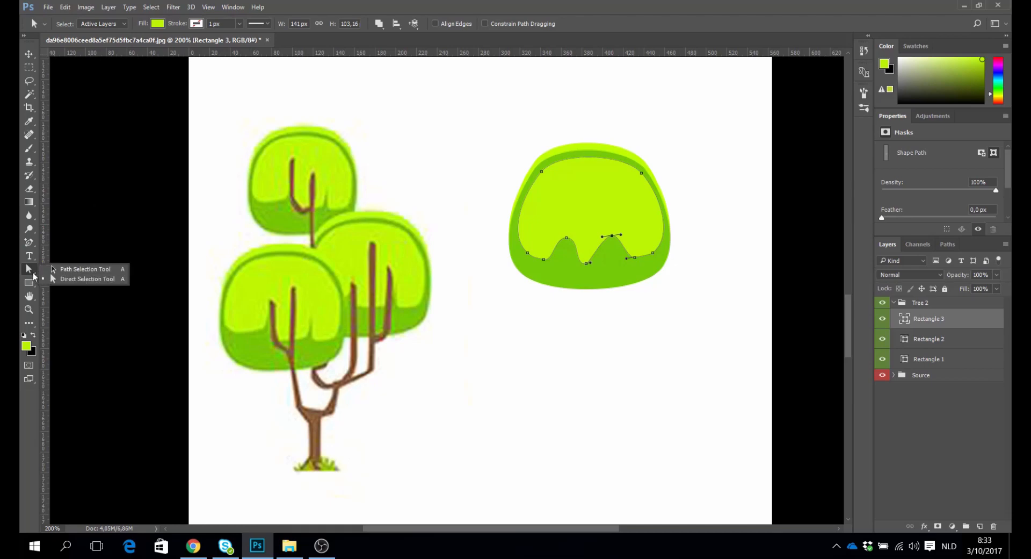
{"action": "left_click", "coordinate": [29, 242]}
{"action": "left_click", "coordinate": [85, 281]}
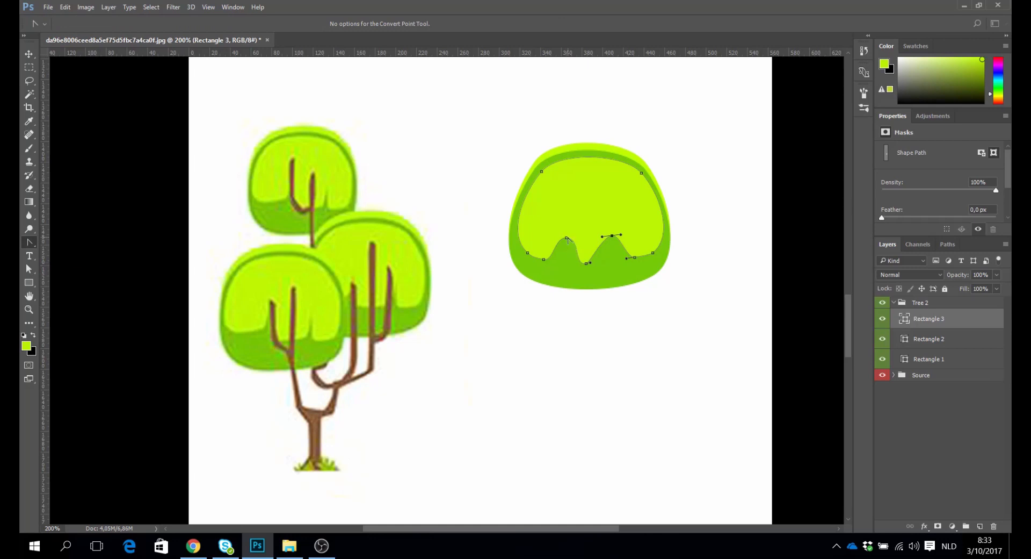
{"action": "left_click_drag", "start_coordinate": [567, 238], "coordinate": [564, 266]}
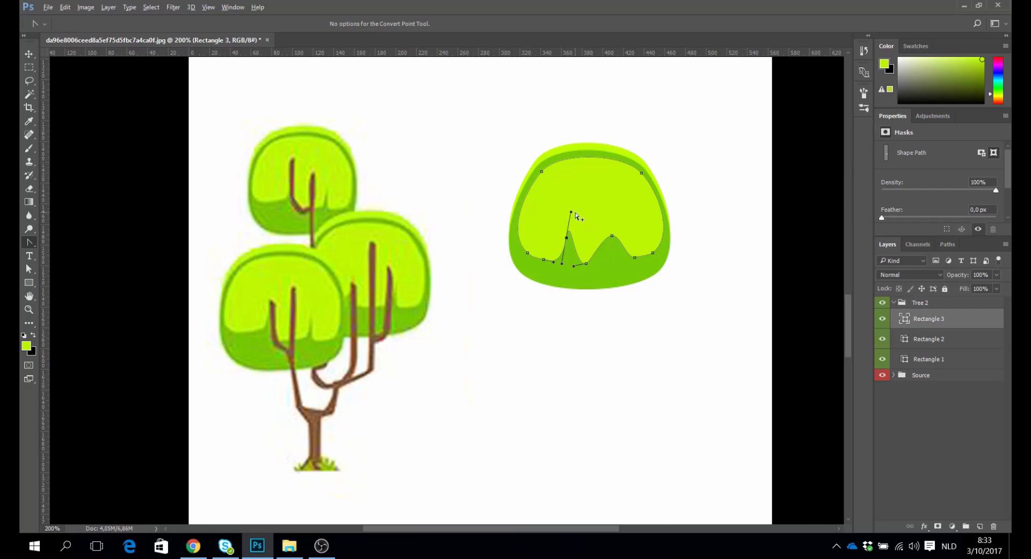
{"action": "left_click_drag", "start_coordinate": [570, 213], "coordinate": [593, 230]}
{"action": "left_click_drag", "start_coordinate": [571, 273], "coordinate": [569, 272]}
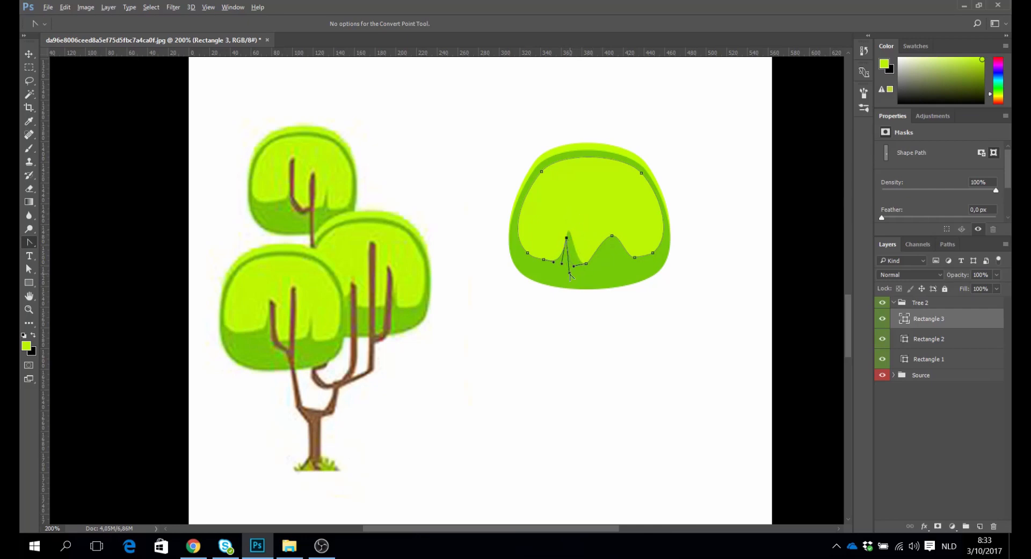
Convert the peak of Rectangle 3's right notch to a corner point and shape its handles into a matching narrow spike.
{"action": "left_click", "coordinate": [612, 237]}
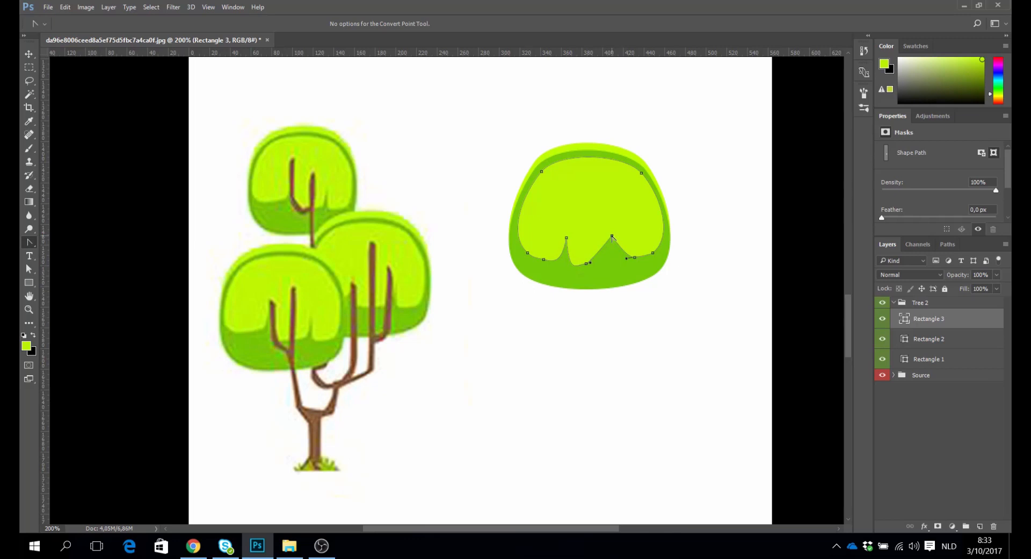
{"action": "left_click_drag", "start_coordinate": [612, 237], "coordinate": [610, 269]}
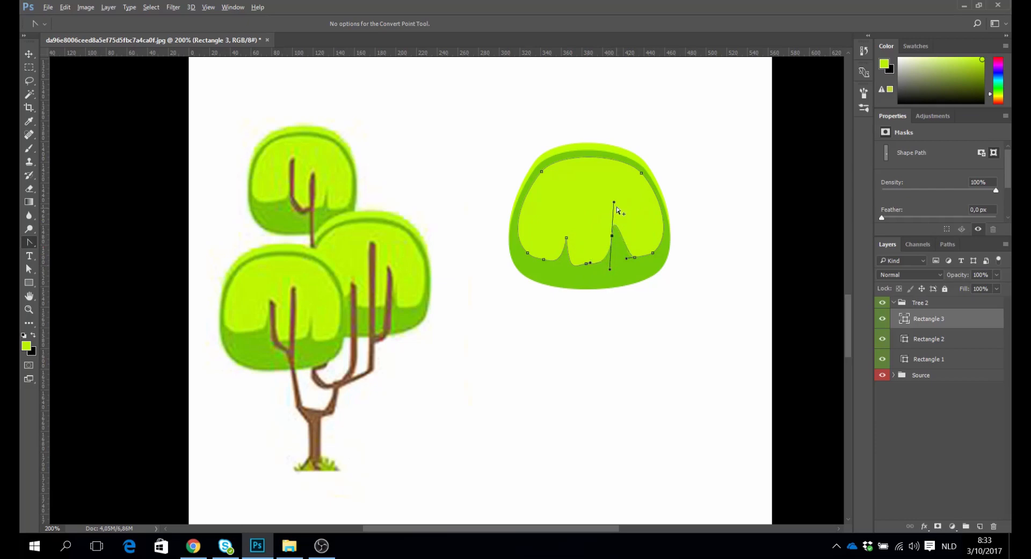
{"action": "left_click_drag", "start_coordinate": [615, 204], "coordinate": [570, 264]}
{"action": "left_click", "coordinate": [586, 264]}
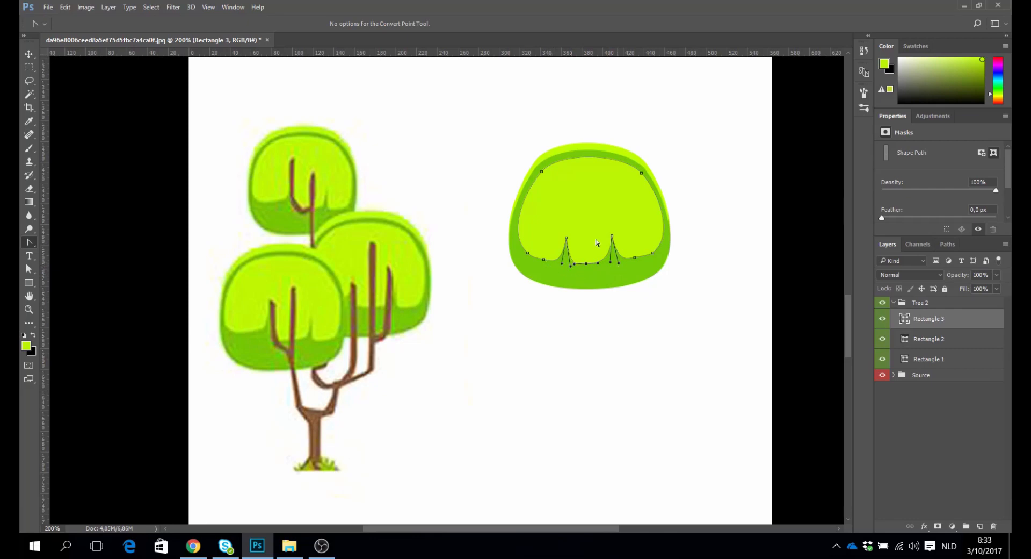
{"action": "left_click", "coordinate": [29, 53]}
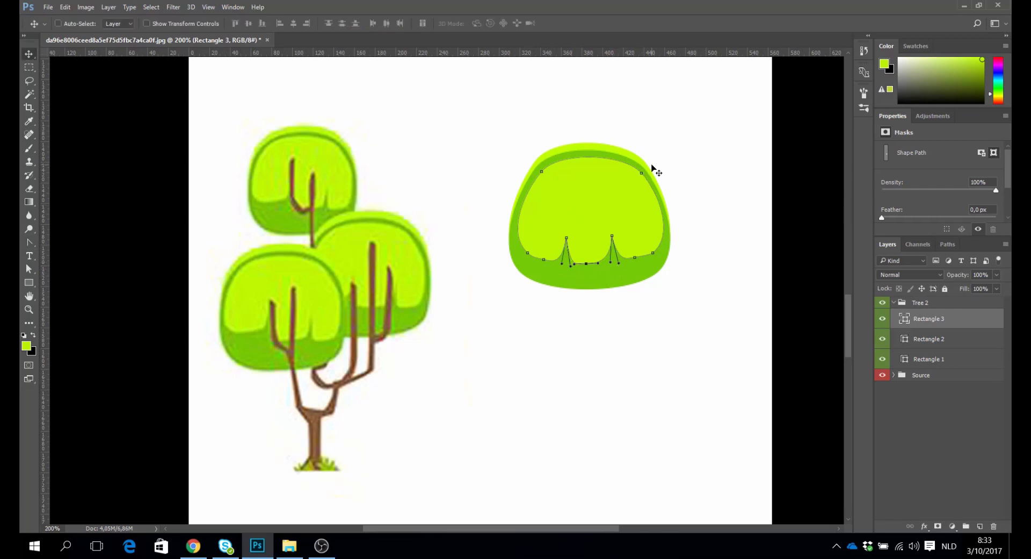
{"action": "key", "text": "Return"}
Collapse the Tree 2 group, scale it proportionally to about 87%, and move the crown slightly up and to the left.
{"action": "left_click", "coordinate": [918, 302]}
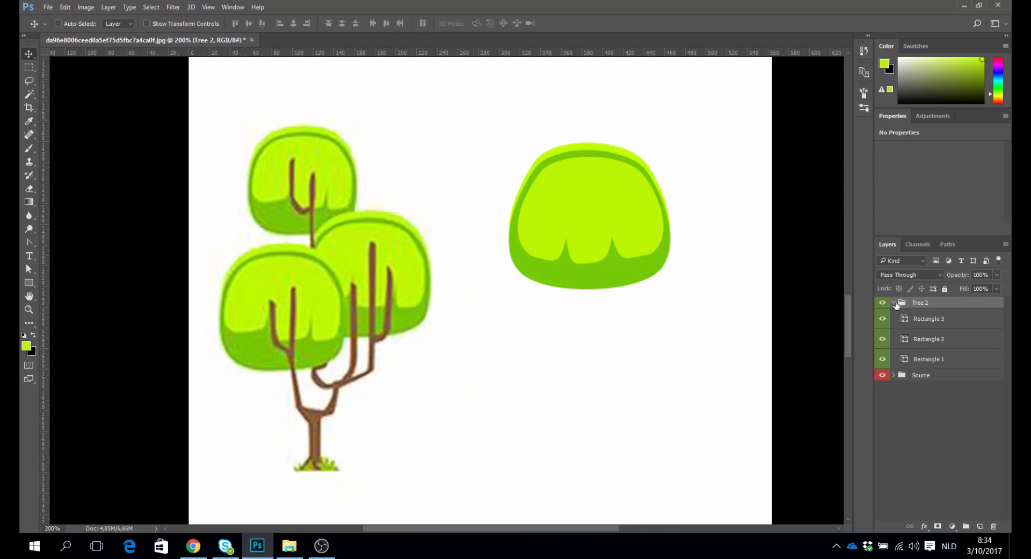
{"action": "left_click", "coordinate": [894, 303]}
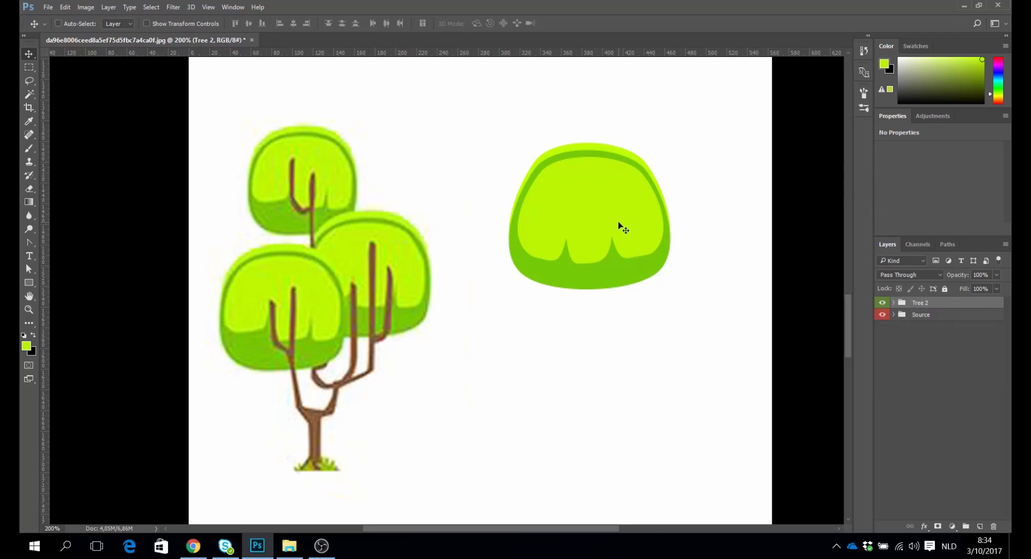
{"action": "key", "text": "ctrl+t"}
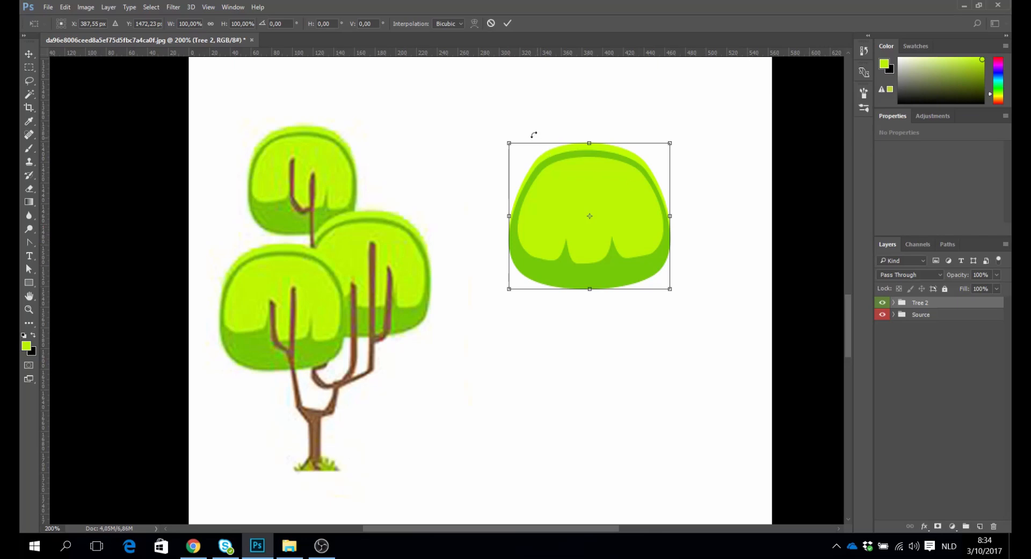
{"action": "left_click_drag", "start_coordinate": [508, 143], "coordinate": [532, 159]}
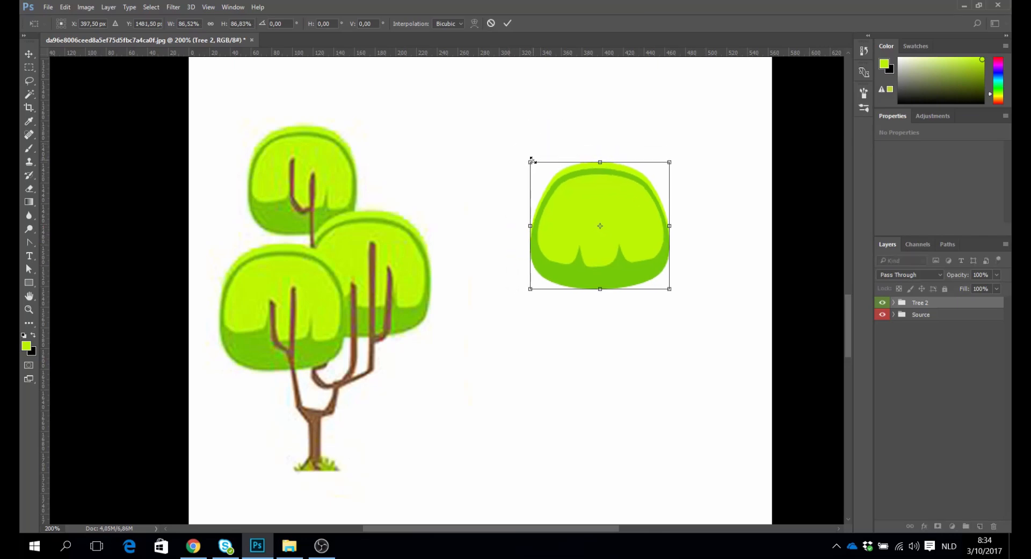
{"action": "key", "text": "Return"}
{"action": "left_click_drag", "start_coordinate": [605, 240], "coordinate": [574, 205]}
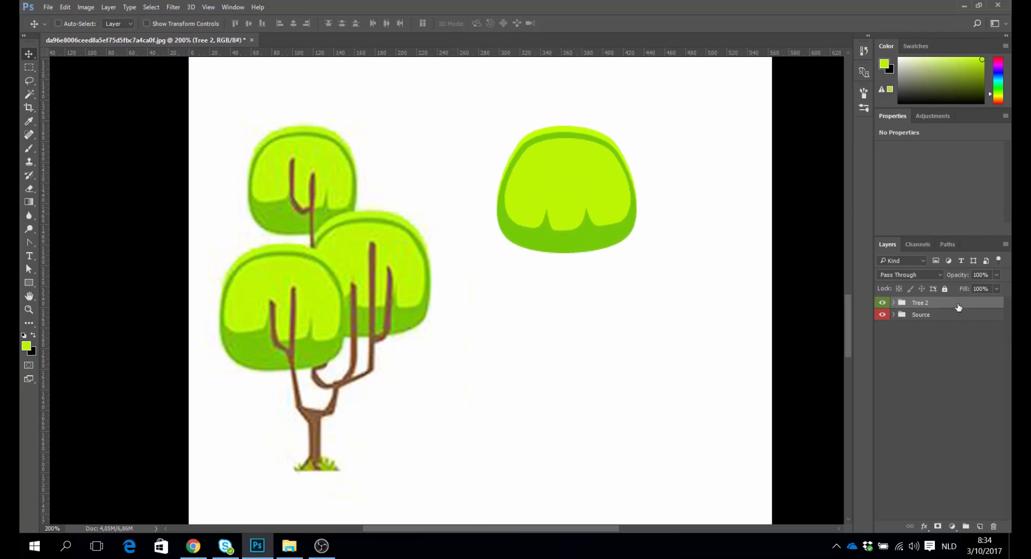
Duplicate the Tree 2 group and place the copied crown below and slightly right of the original.
{"action": "left_click_drag", "start_coordinate": [959, 307], "coordinate": [981, 528]}
{"action": "double_click", "coordinate": [932, 304]}
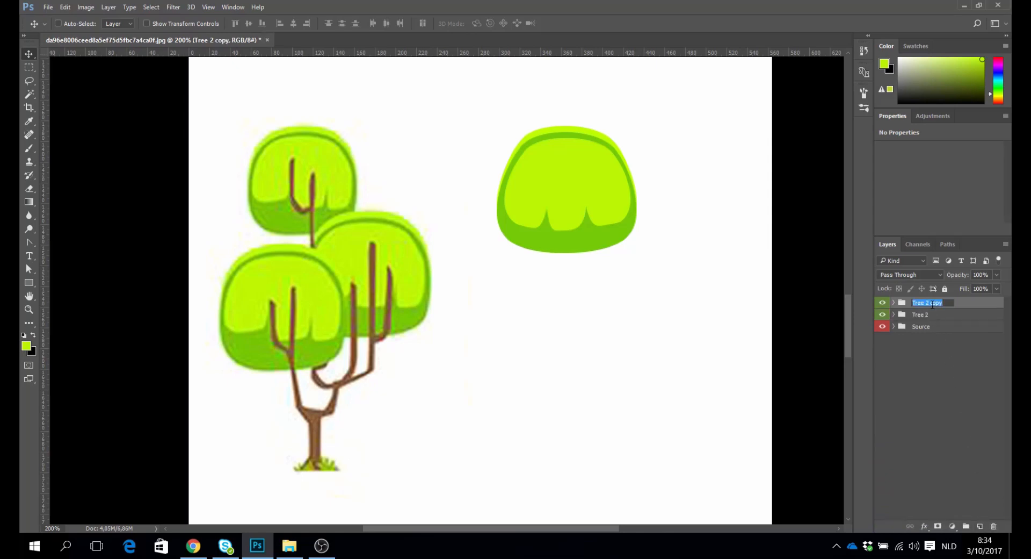
{"action": "key", "text": "Return"}
{"action": "left_click_drag", "start_coordinate": [597, 187], "coordinate": [615, 330]}
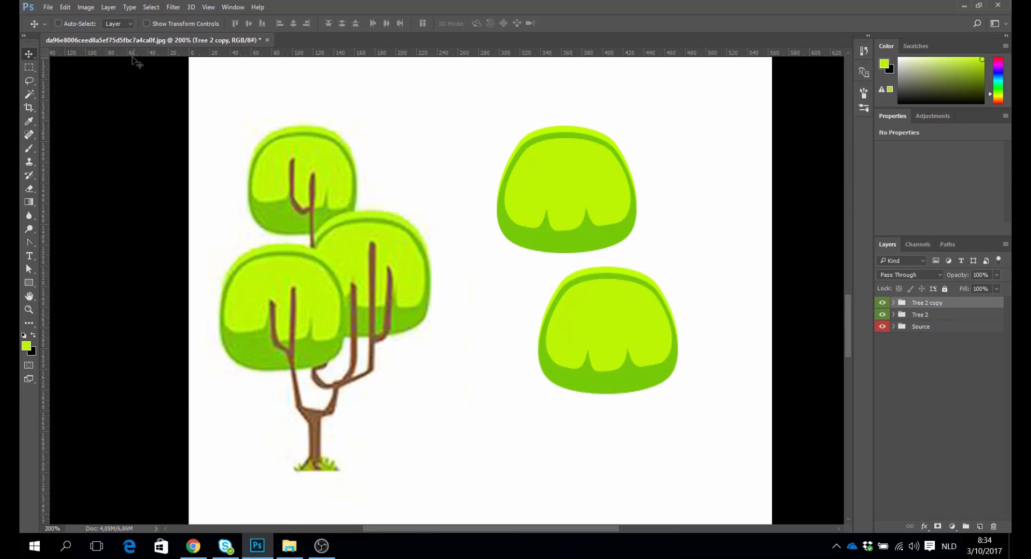
Try moving the copied crown with Auto-Select on, and revert the move of Rectangle 3 through the history.
{"action": "left_click", "coordinate": [58, 23]}
{"action": "mouse_move", "coordinate": [606, 322]}
{"action": "left_mouse_down"}
{"action": "mouse_move", "coordinate": [705, 261]}
{"action": "mouse_move", "coordinate": [625, 323]}
{"action": "left_mouse_up"}
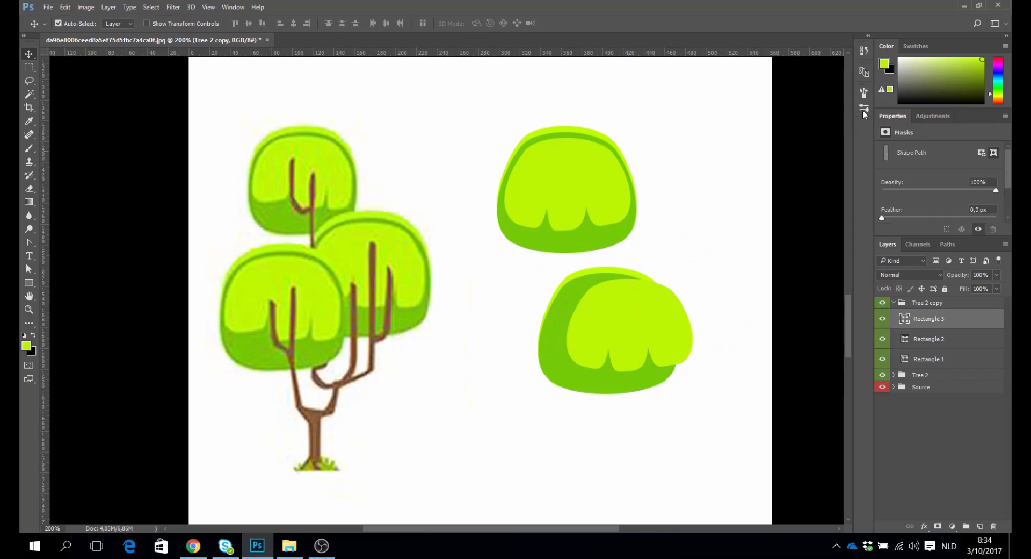
{"action": "left_click", "coordinate": [863, 53]}
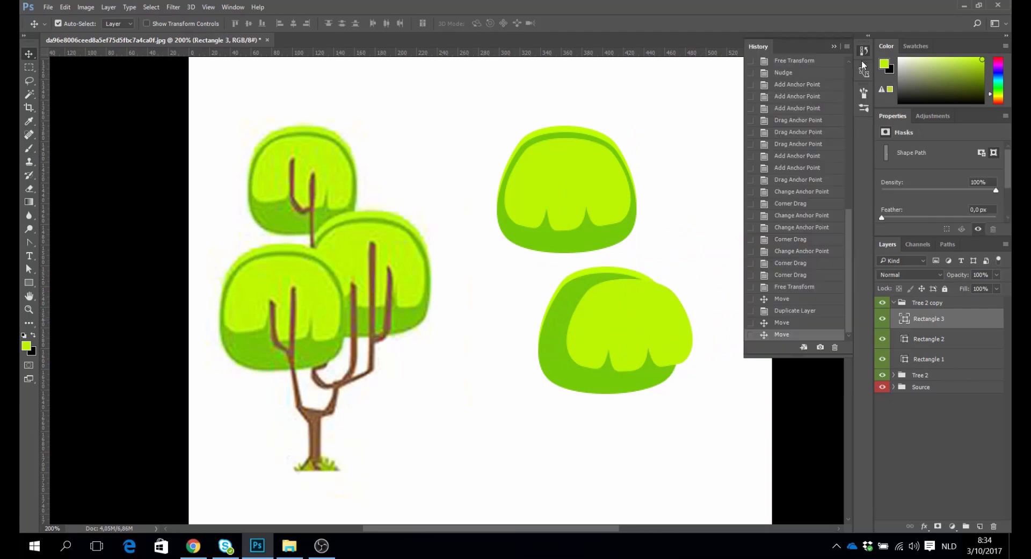
{"action": "left_click", "coordinate": [784, 322]}
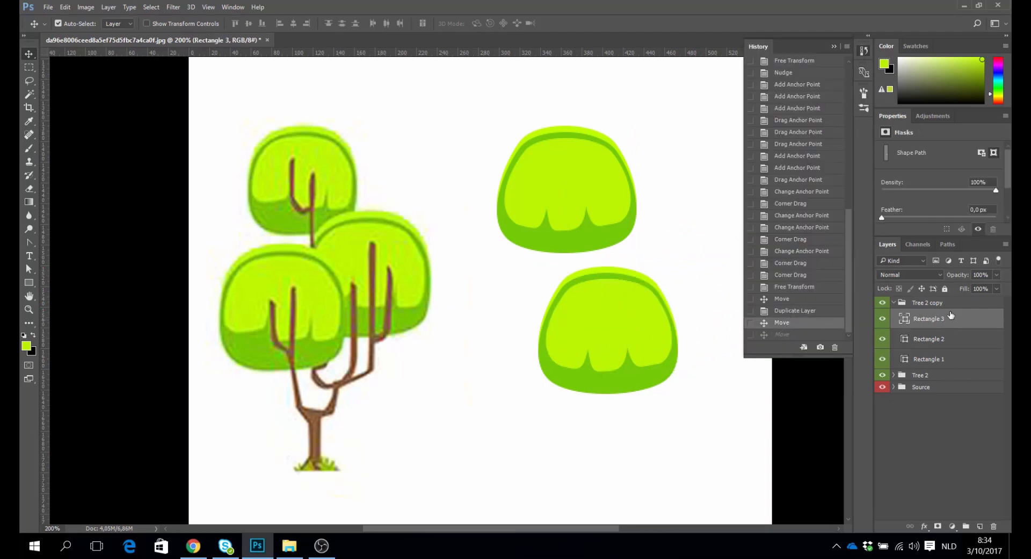
Collapse the Tree 2 copy group and delete it.
{"action": "left_click", "coordinate": [894, 303]}
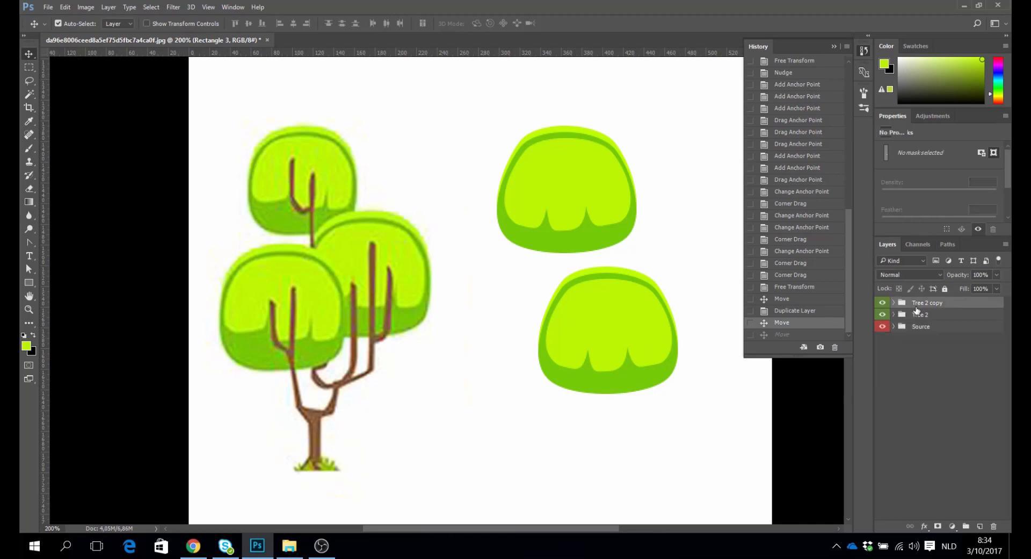
{"action": "left_click", "coordinate": [832, 46]}
{"action": "left_click_drag", "start_coordinate": [925, 307], "coordinate": [994, 526]}
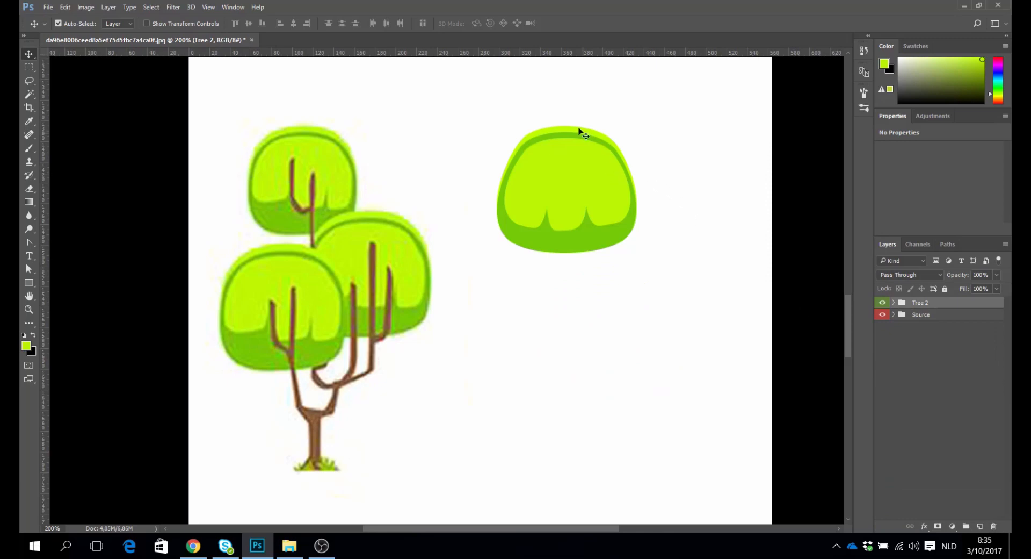
Duplicate the Tree 2 group and place the whole copy at the original crown's lower right, overlapping its corner.
{"action": "left_click_drag", "start_coordinate": [944, 304], "coordinate": [980, 526]}
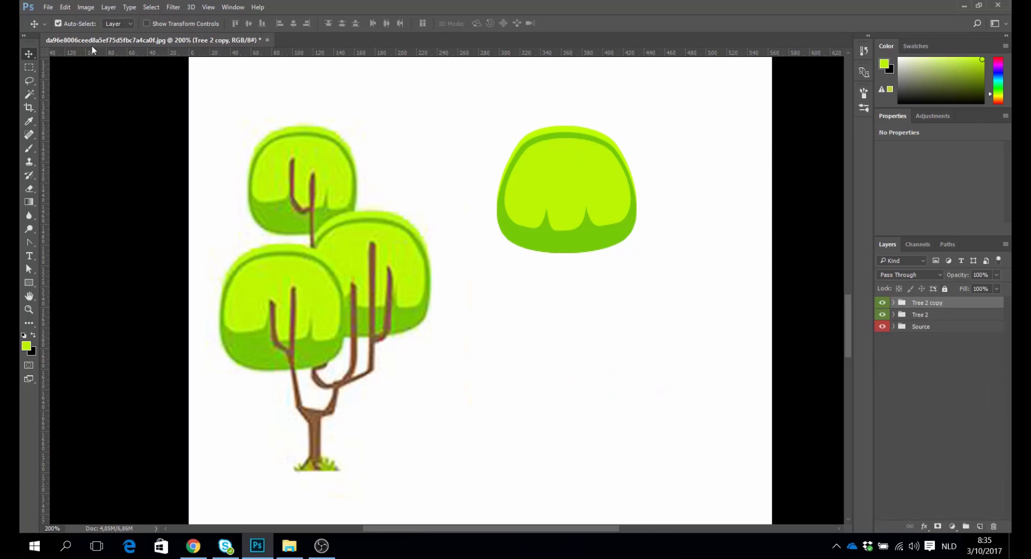
{"action": "left_click", "coordinate": [895, 303]}
{"action": "left_click", "coordinate": [894, 303]}
{"action": "left_click_drag", "start_coordinate": [597, 184], "coordinate": [720, 337]}
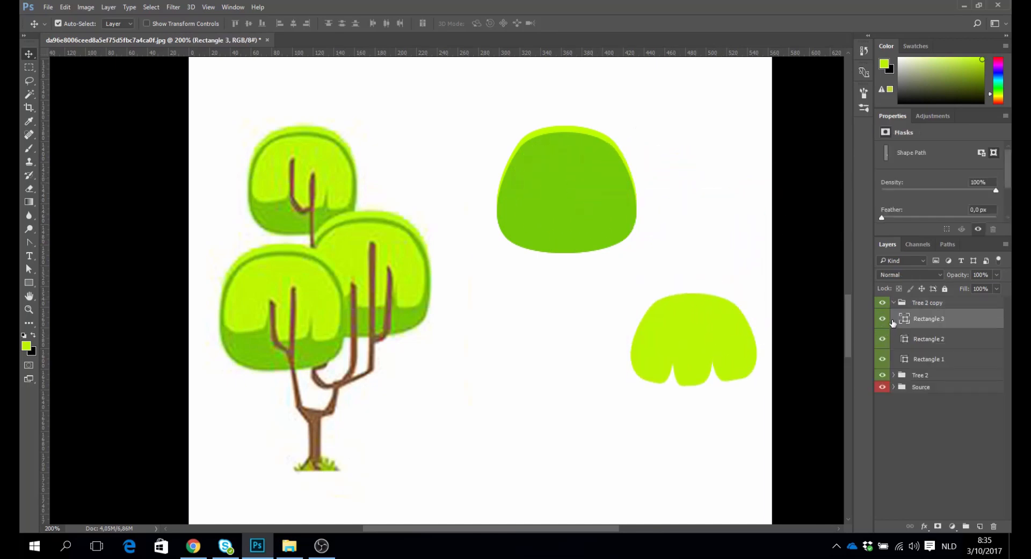
{"action": "key", "text": "ctrl+z"}
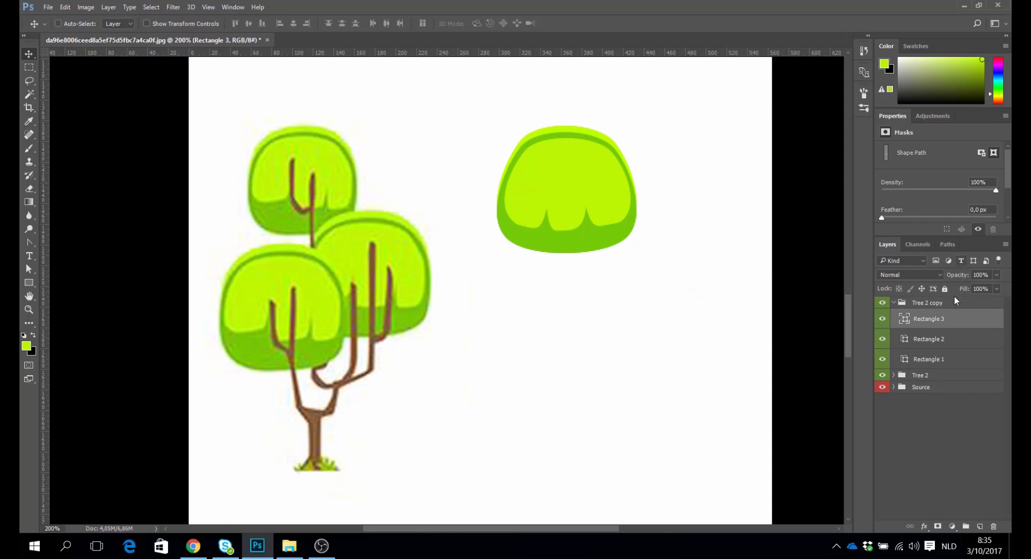
{"action": "left_click", "coordinate": [895, 303]}
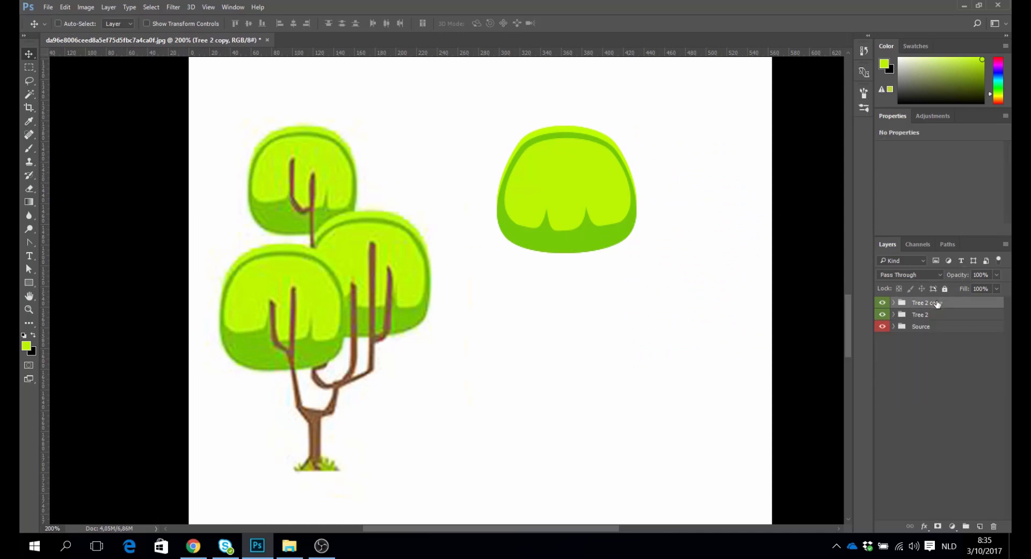
{"action": "left_click_drag", "start_coordinate": [592, 188], "coordinate": [688, 262]}
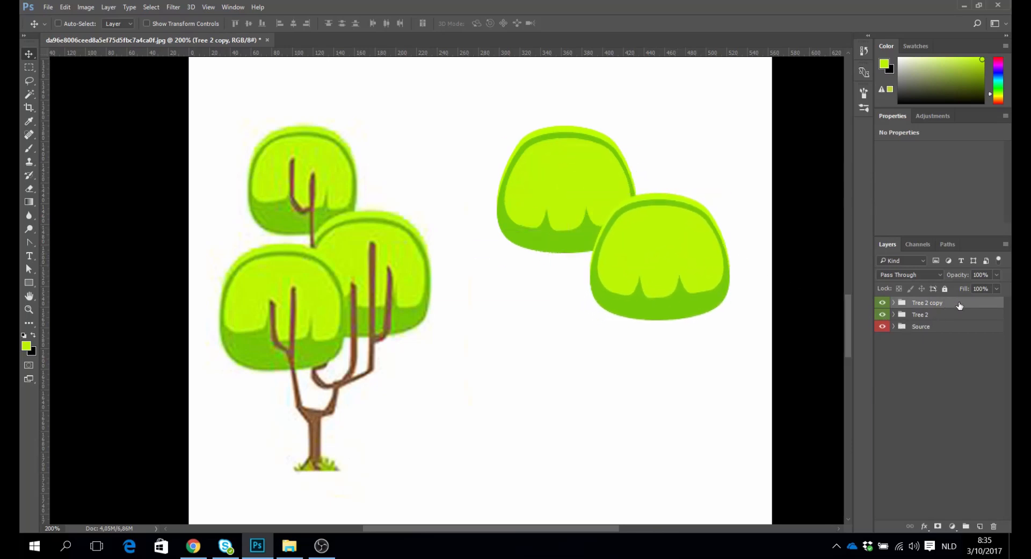
Duplicate the Tree 2 copy group and place the third crown at its lower left, below the first crown.
{"action": "left_click_drag", "start_coordinate": [960, 305], "coordinate": [980, 526]}
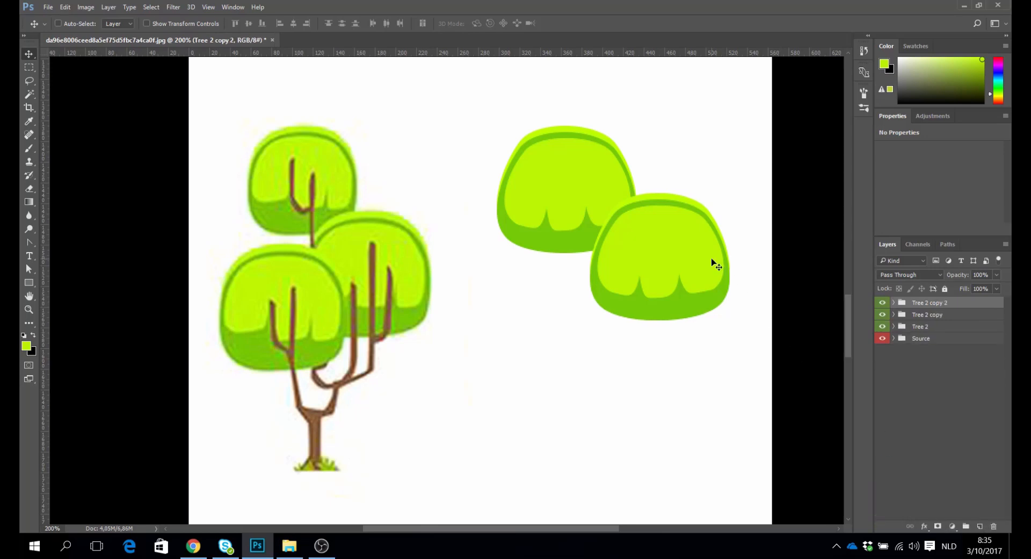
{"action": "left_click_drag", "start_coordinate": [716, 264], "coordinate": [614, 328]}
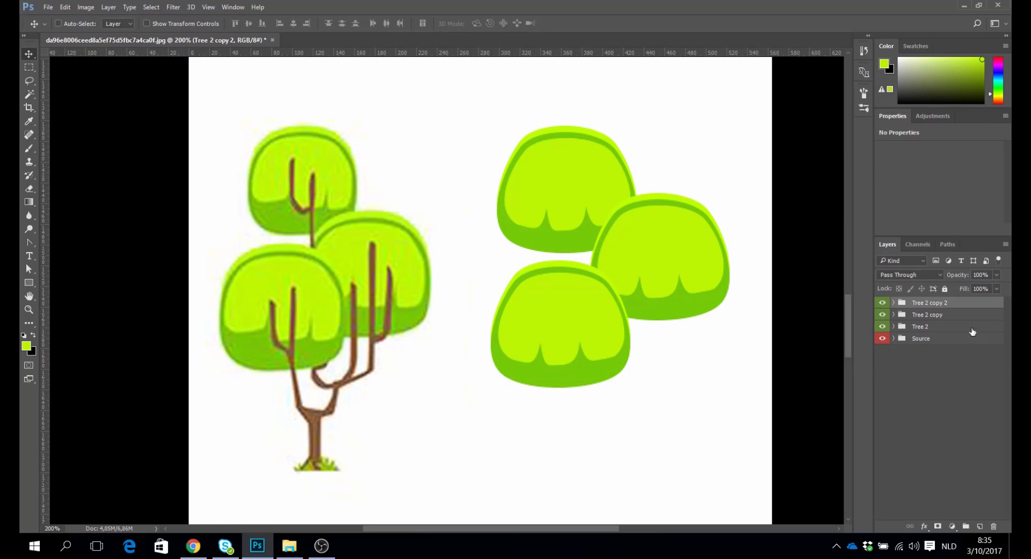
Scale the uppermost crown, the Tree 2 group, proportionally to about 87%.
{"action": "left_click", "coordinate": [953, 325]}
{"action": "key", "text": "ctrl+t"}
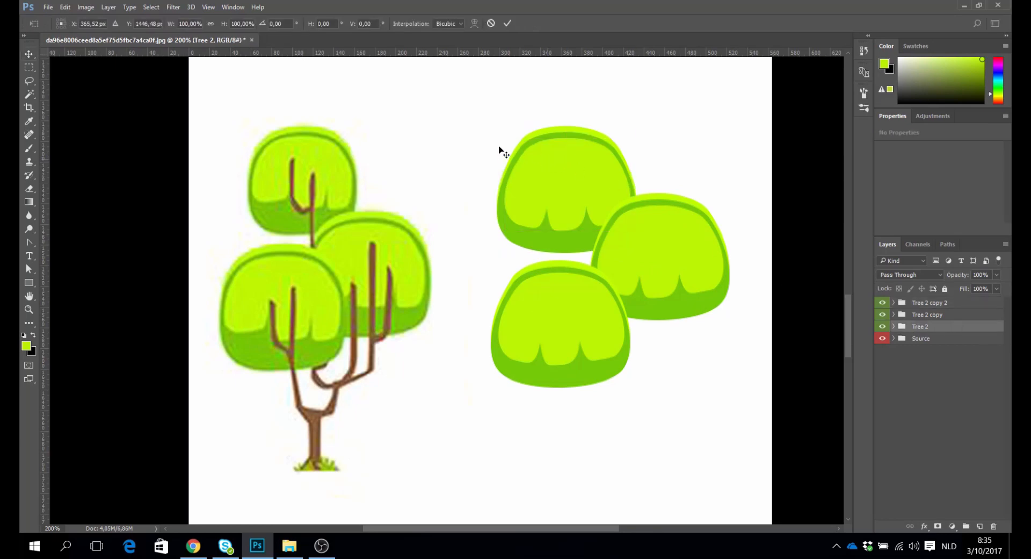
{"action": "left_click_drag", "start_coordinate": [495, 126], "coordinate": [515, 144]}
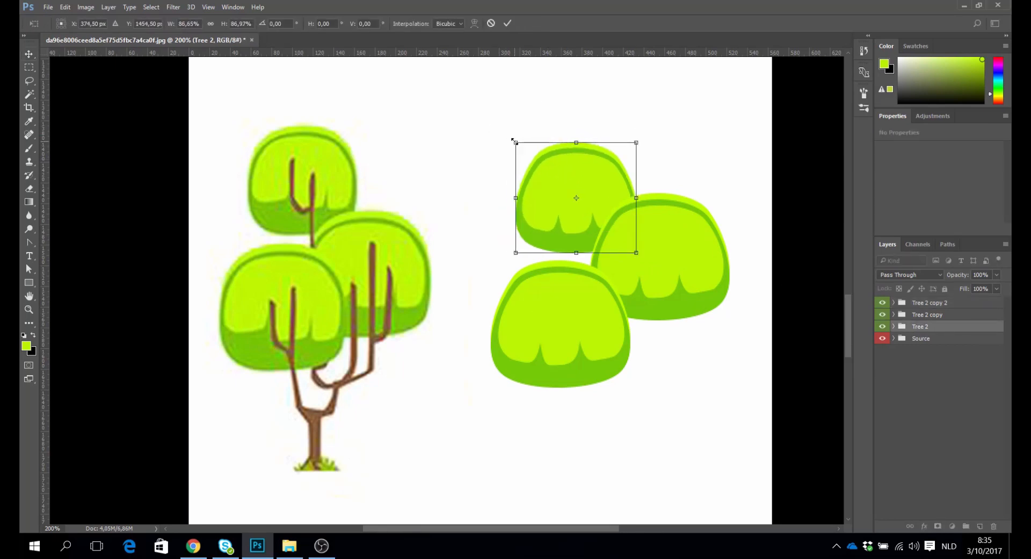
{"action": "key", "text": "Return"}
Move the reduced Tree 2 crown up and fine-tune its position with small downward and rightward nudges, tucked behind the second crown.
{"action": "left_click_drag", "start_coordinate": [568, 179], "coordinate": [563, 167]}
{"action": "left_click_drag", "start_coordinate": [663, 251], "coordinate": [662, 247]}
{"action": "key", "text": "Down"}
{"action": "key", "text": "Down"}
{"action": "key", "text": "Down"}
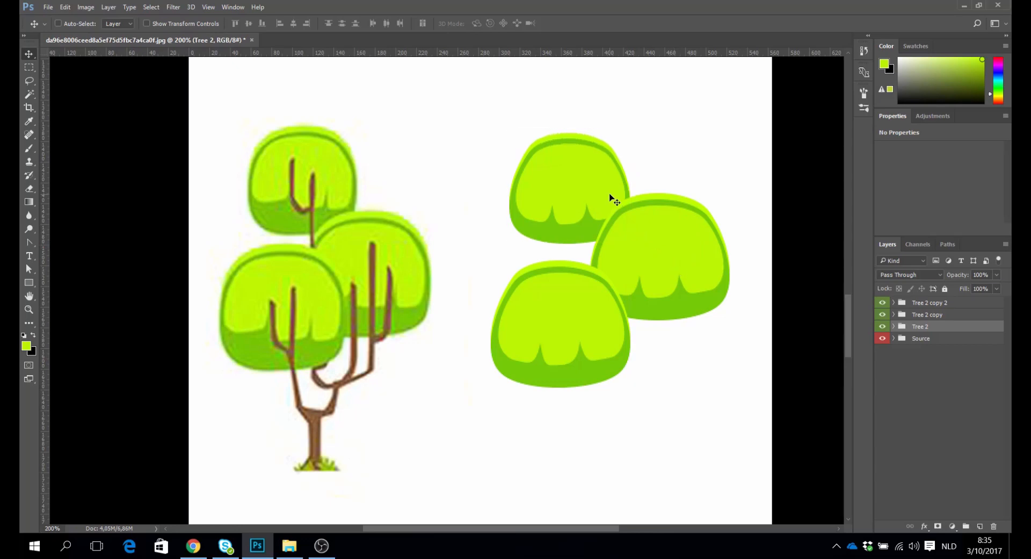
{"action": "key", "text": "Right"}
{"action": "key", "text": "Right"}
{"action": "key", "text": "Right"}
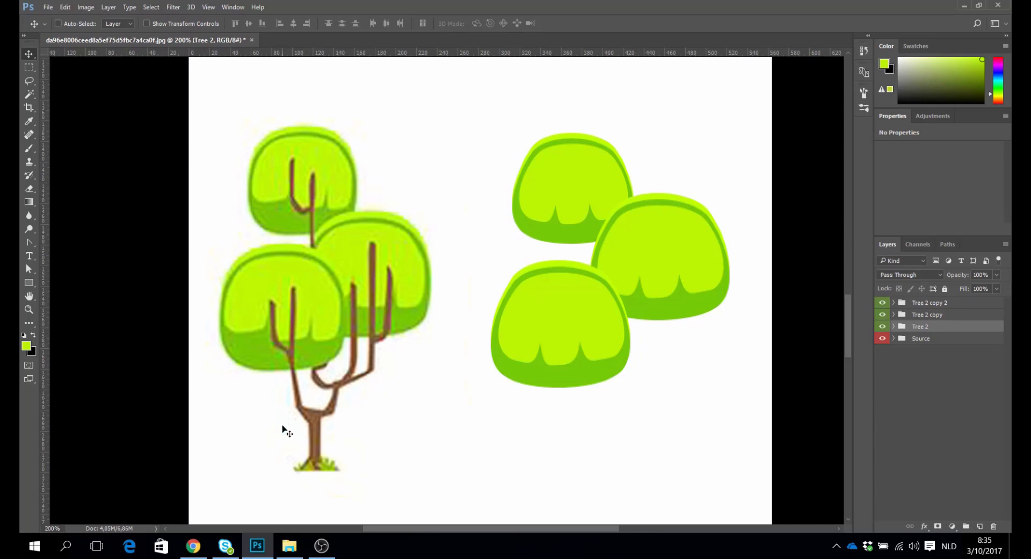
Create a new layer group above the Tree 2 copy 2 group and name it Trunk.
{"action": "left_click", "coordinate": [956, 304]}
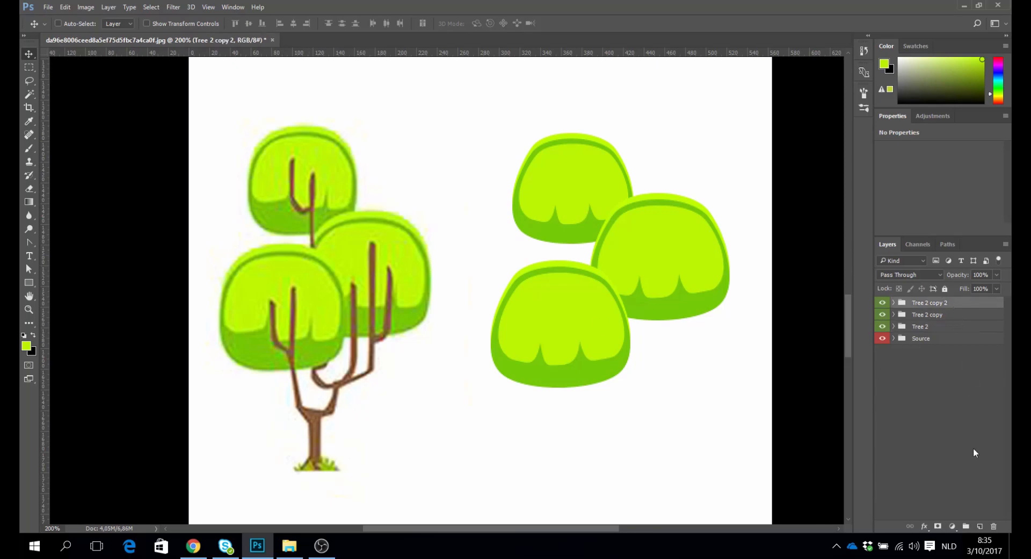
{"action": "left_click", "coordinate": [965, 525]}
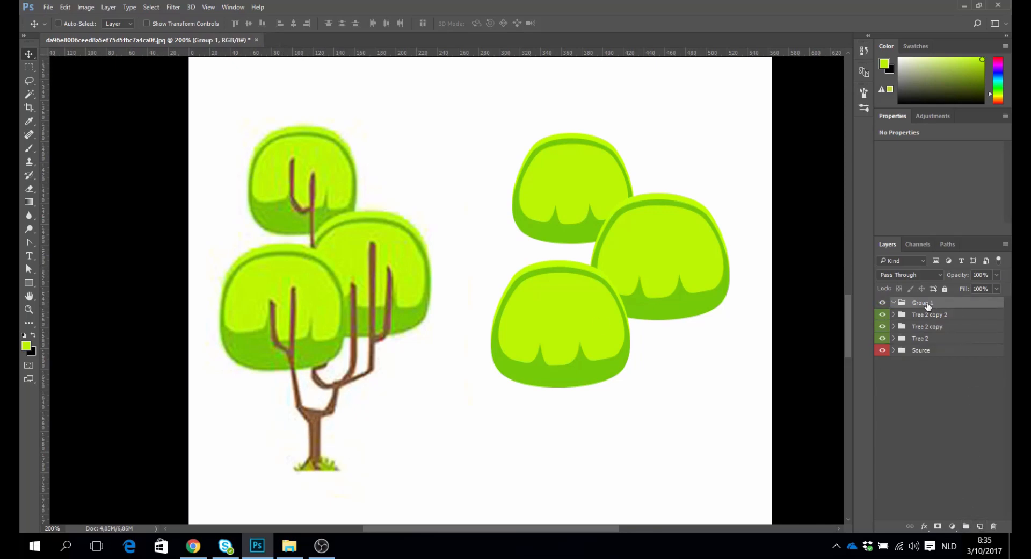
{"action": "double_click", "coordinate": [929, 303]}
{"action": "type", "text": "Trunk"}
{"action": "key", "text": "Return"}
Add a new layer named Trunk inside the Trunk group and give the group the Yellow colour label.
{"action": "left_click", "coordinate": [980, 526]}
{"action": "double_click", "coordinate": [920, 319]}
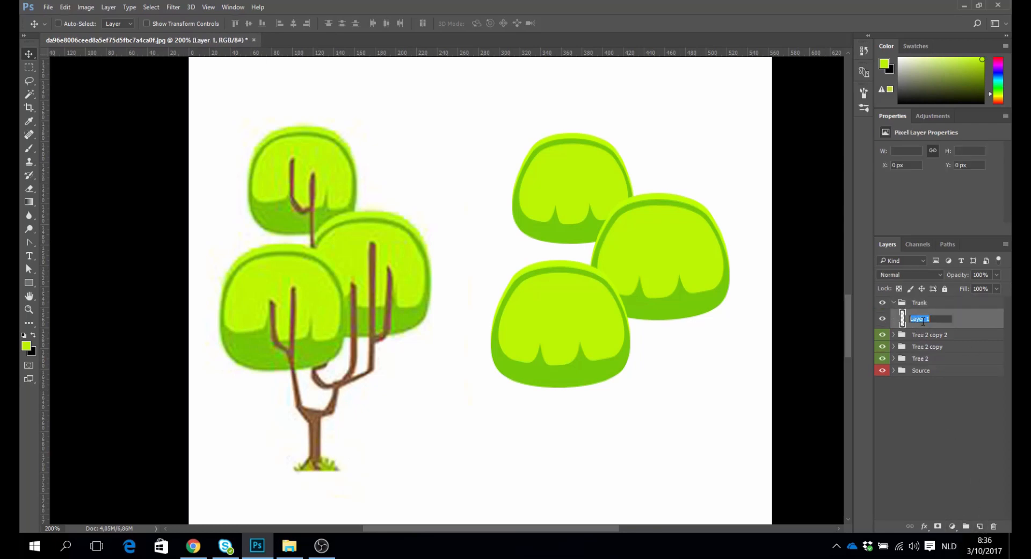
{"action": "type", "text": "Trunk"}
{"action": "left_click", "coordinate": [930, 303]}
{"action": "right_click", "coordinate": [929, 302]}
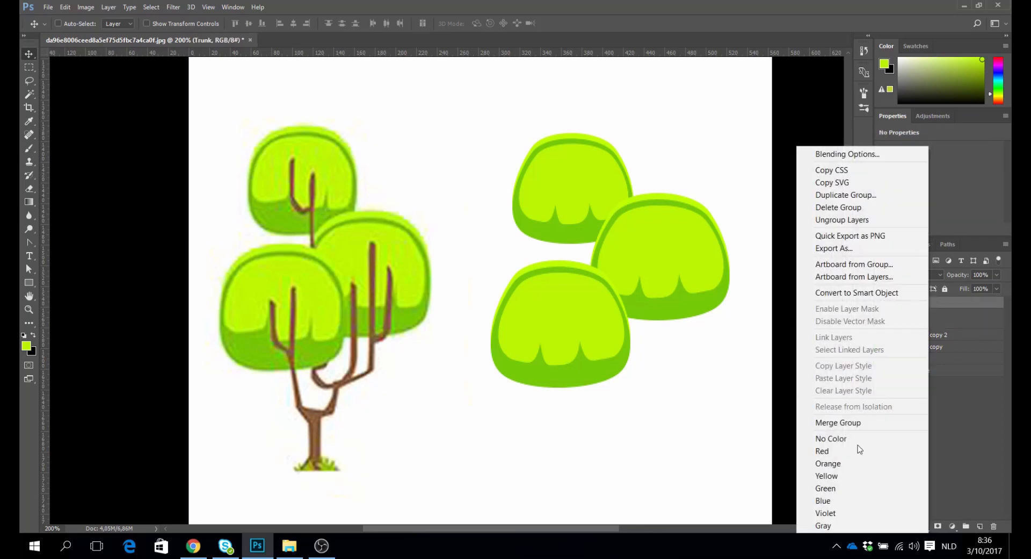
{"action": "left_click", "coordinate": [855, 478]}
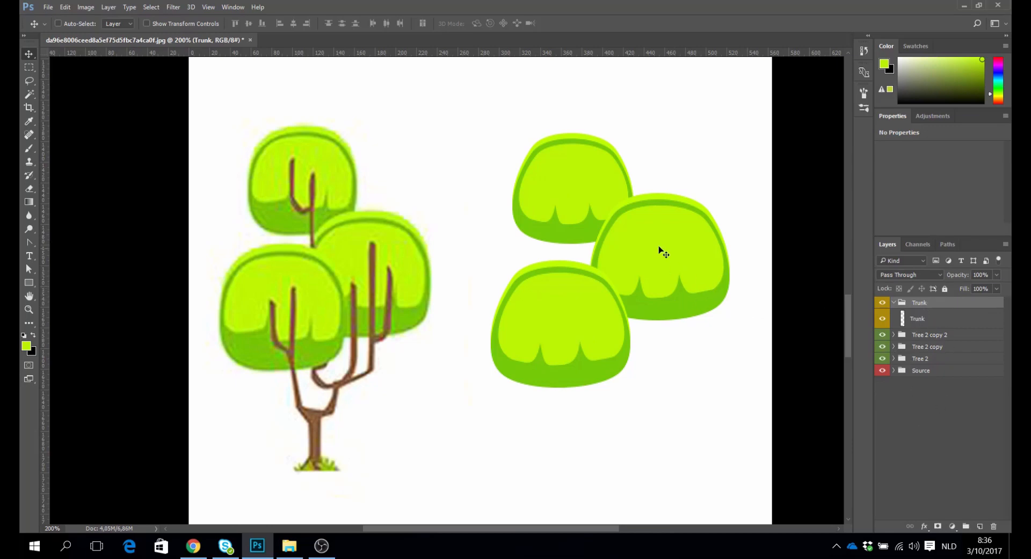
{"action": "left_click", "coordinate": [947, 335]}
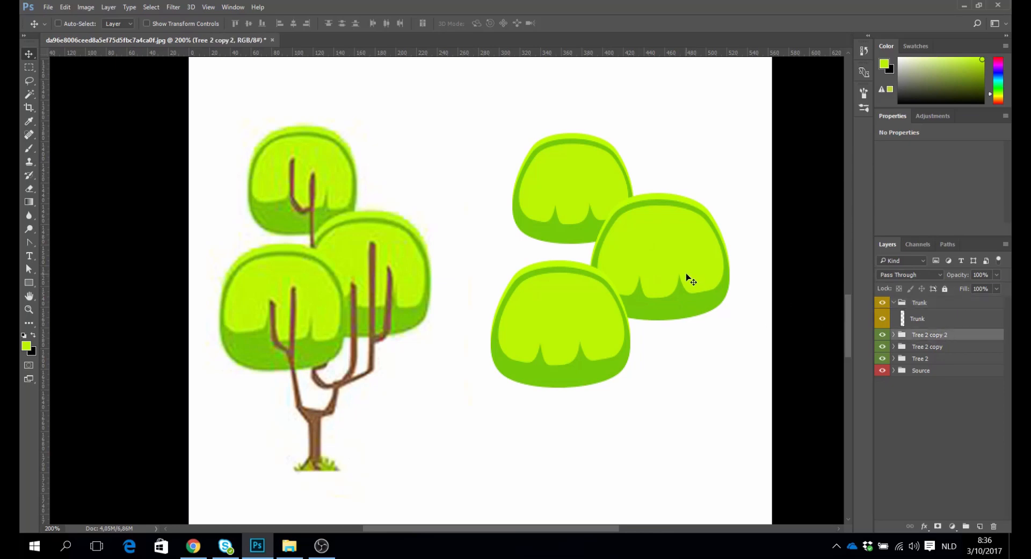
{"action": "mouse_move", "coordinate": [686, 281]}
{"action": "left_mouse_down"}
{"action": "mouse_move", "coordinate": [698, 275]}
{"action": "mouse_move", "coordinate": [688, 279]}
{"action": "left_mouse_up"}
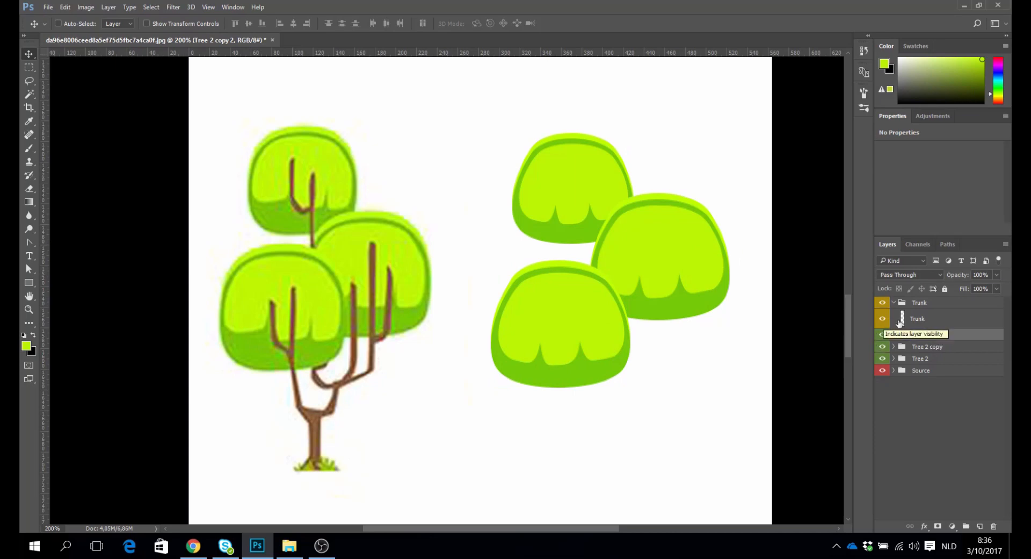
On the Trunk layer, sample the reference trunk's brown and pick a darker, more saturated brown as the foreground colour.
{"action": "left_click", "coordinate": [937, 318]}
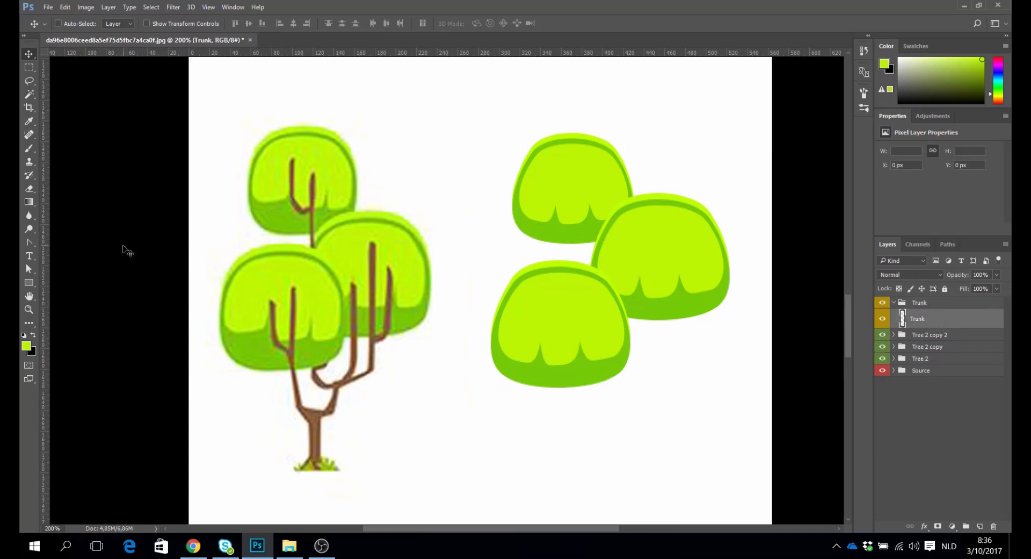
{"action": "left_click", "coordinate": [29, 121]}
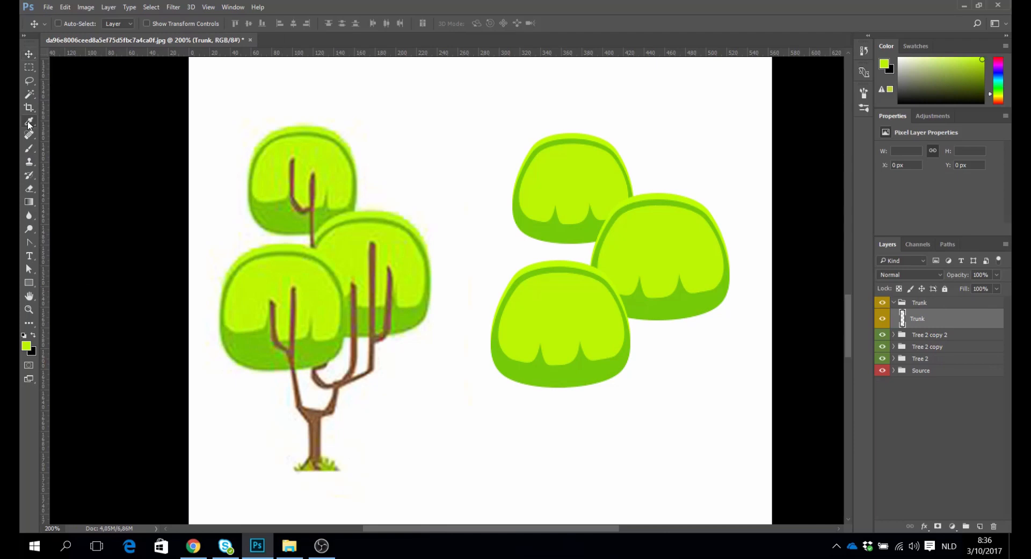
{"action": "left_click", "coordinate": [316, 412]}
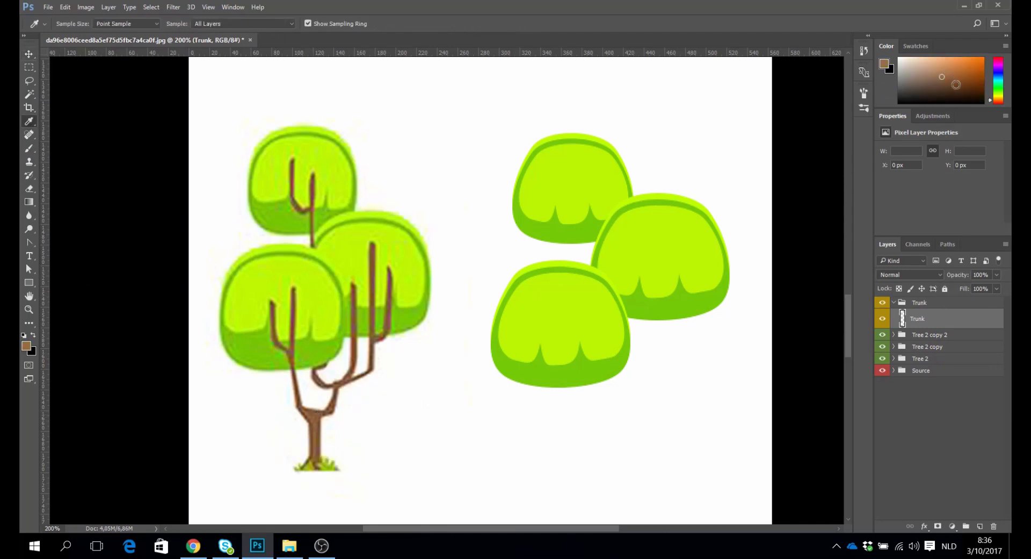
{"action": "left_click", "coordinate": [956, 84]}
Start a brown Pen tool shape on the Trunk layer, tracing the reference trunk's left edge from the grass up to the main fork.
{"action": "key", "text": "z"}
{"action": "left_click", "coordinate": [359, 410]}
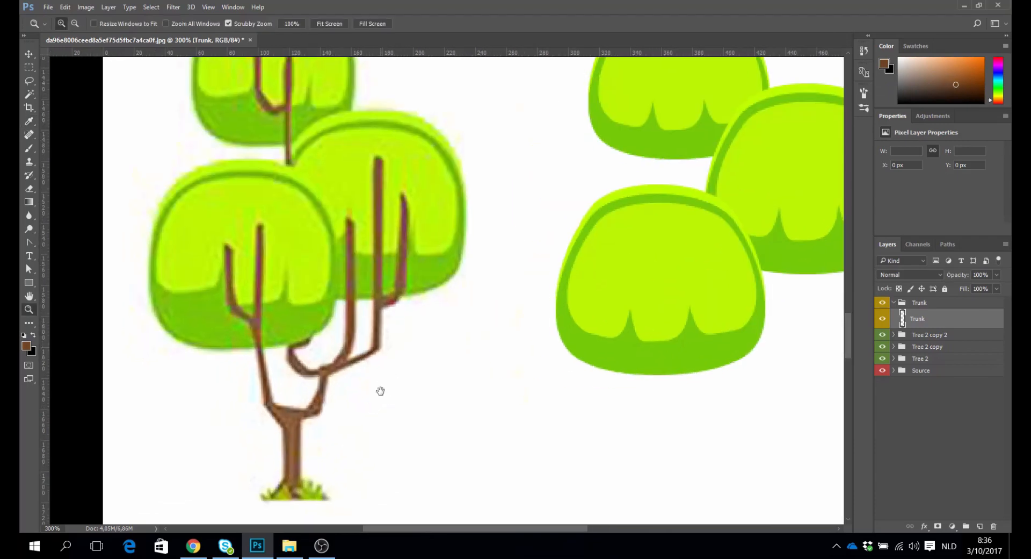
{"action": "left_click_drag", "start_coordinate": [380, 391], "coordinate": [437, 368]}
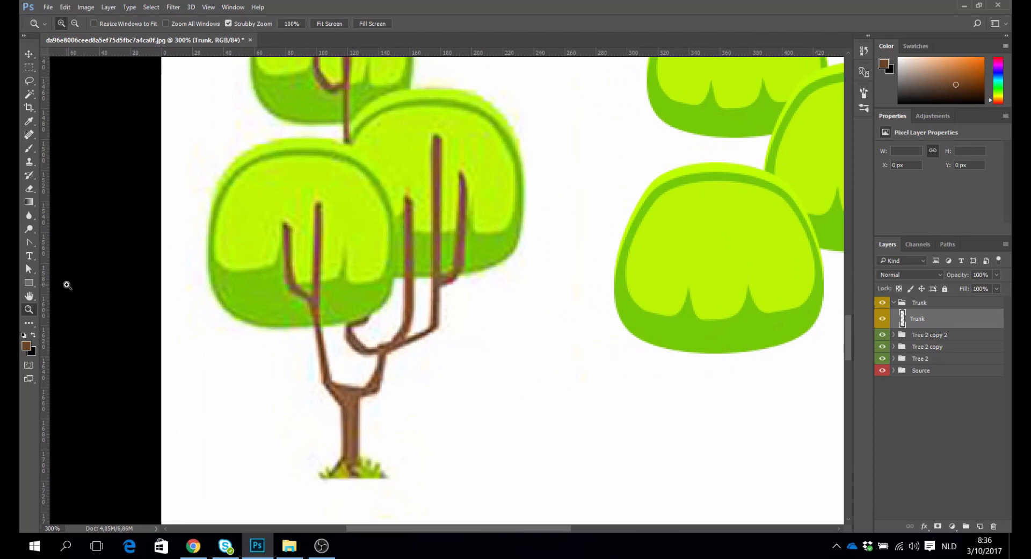
{"action": "left_click_drag", "start_coordinate": [29, 242], "coordinate": [72, 246]}
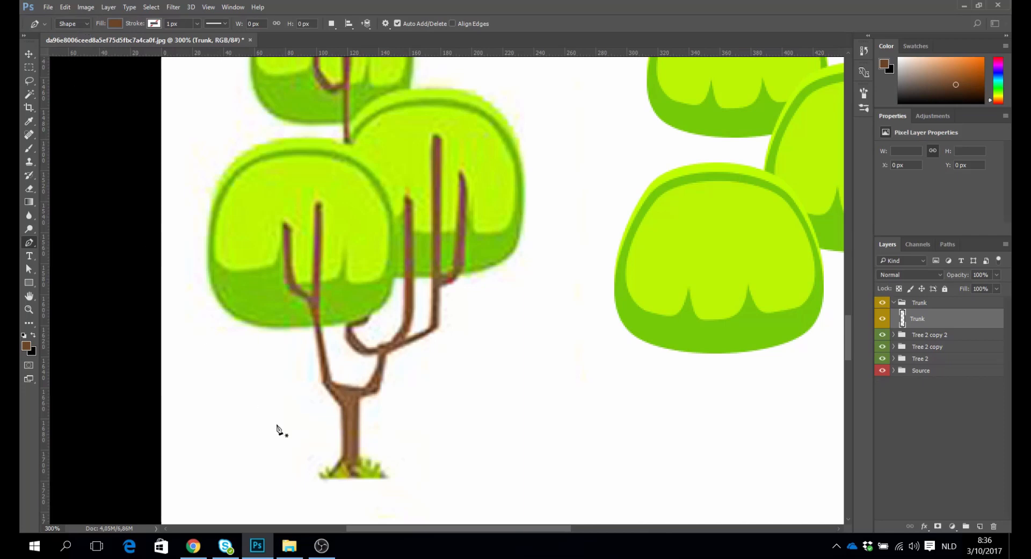
{"action": "left_click", "coordinate": [327, 476]}
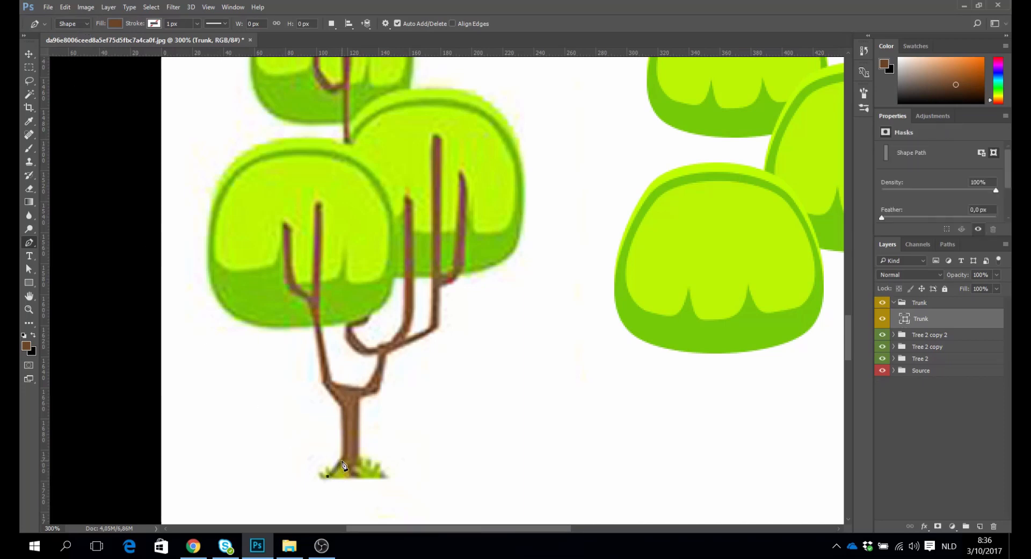
{"action": "left_click", "coordinate": [343, 459]}
{"action": "left_click", "coordinate": [342, 407]}
{"action": "left_click", "coordinate": [323, 386]}
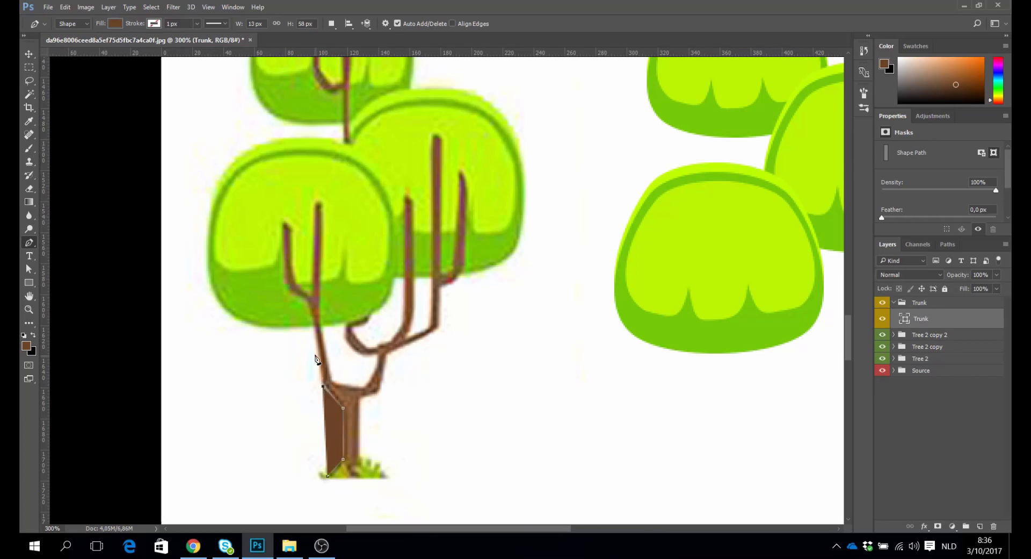
Continue the trunk path up the left limb and around the leftmost branch's tip, back down to where it forks.
{"action": "left_click", "coordinate": [309, 303]}
{"action": "left_click", "coordinate": [287, 284]}
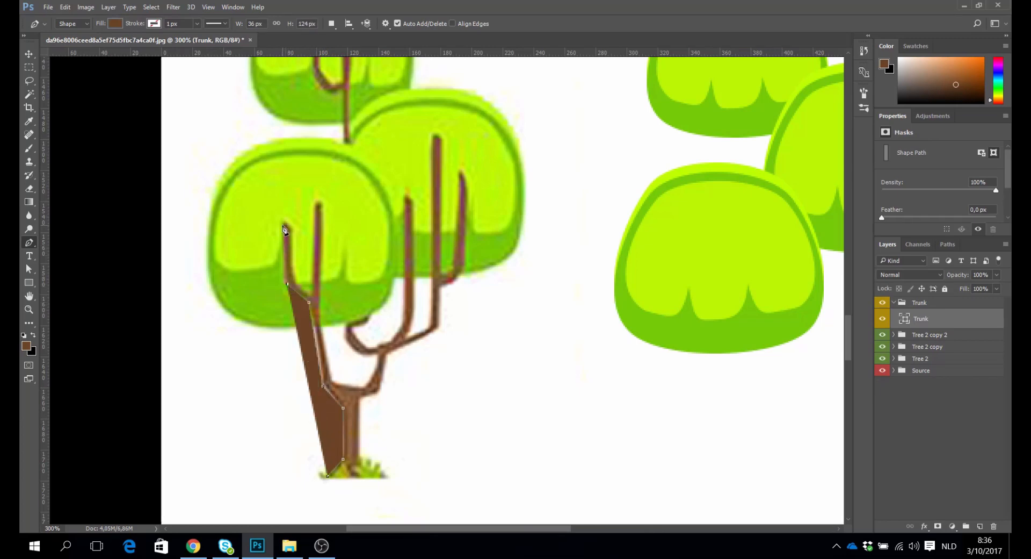
{"action": "left_click", "coordinate": [284, 222]}
{"action": "left_click", "coordinate": [292, 225]}
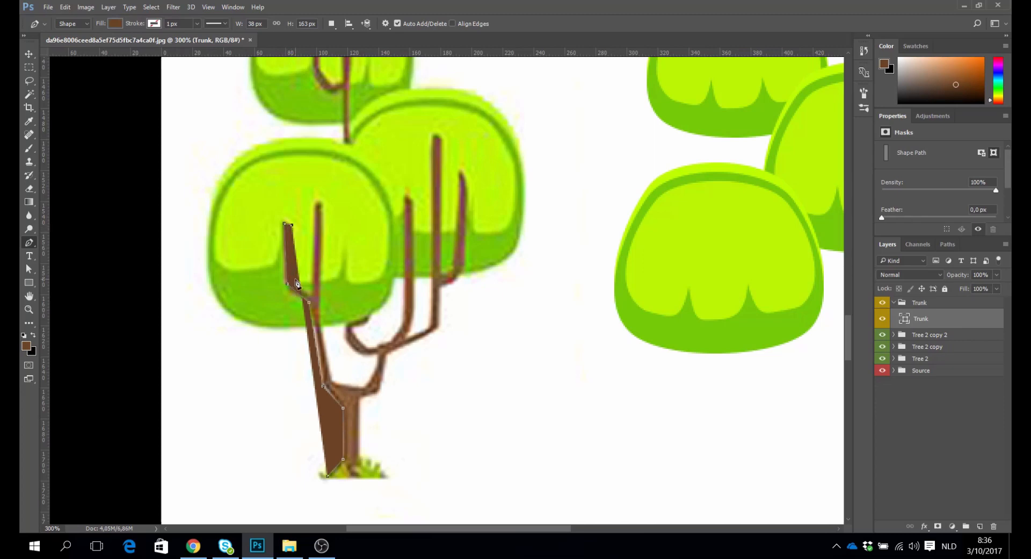
{"action": "left_click", "coordinate": [296, 285]}
{"action": "left_click", "coordinate": [310, 295]}
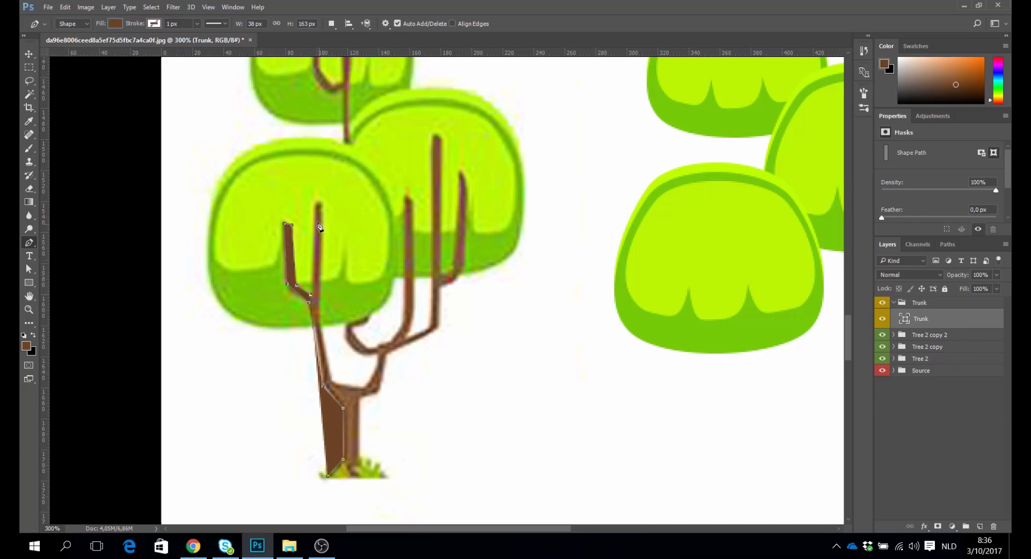
Extend the path around the second upright branch in the lower-left crown and down its right side to the main fork.
{"action": "left_click", "coordinate": [315, 203]}
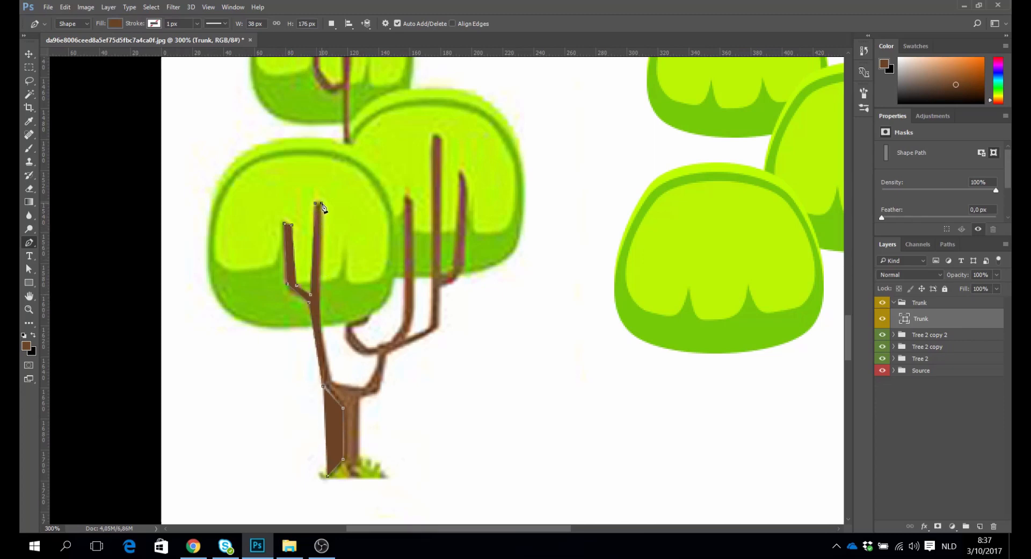
{"action": "left_click", "coordinate": [321, 204]}
{"action": "left_click", "coordinate": [320, 306]}
{"action": "left_click", "coordinate": [334, 382]}
Trace up the inner edge of the right limb and around the short hooked branch just below the lower-left crown.
{"action": "left_click", "coordinate": [375, 362]}
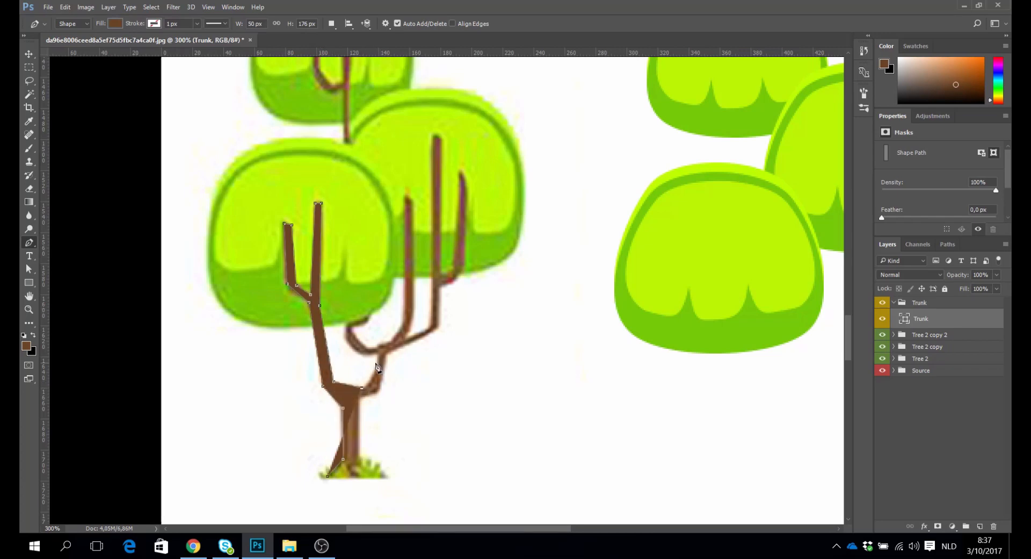
{"action": "left_click", "coordinate": [379, 352]}
{"action": "left_click", "coordinate": [364, 352]}
{"action": "left_click", "coordinate": [346, 332]}
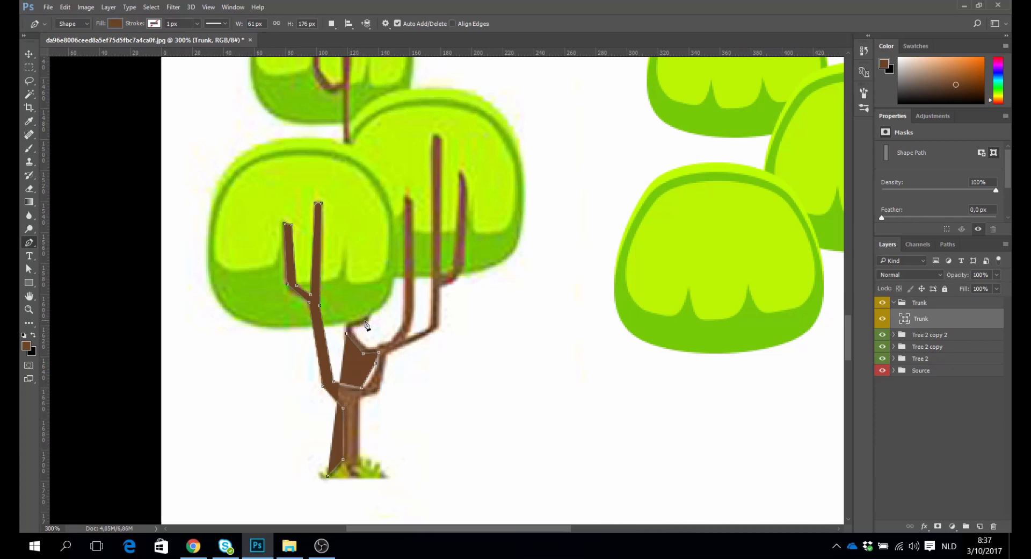
{"action": "left_click", "coordinate": [366, 321]}
{"action": "left_click", "coordinate": [355, 334]}
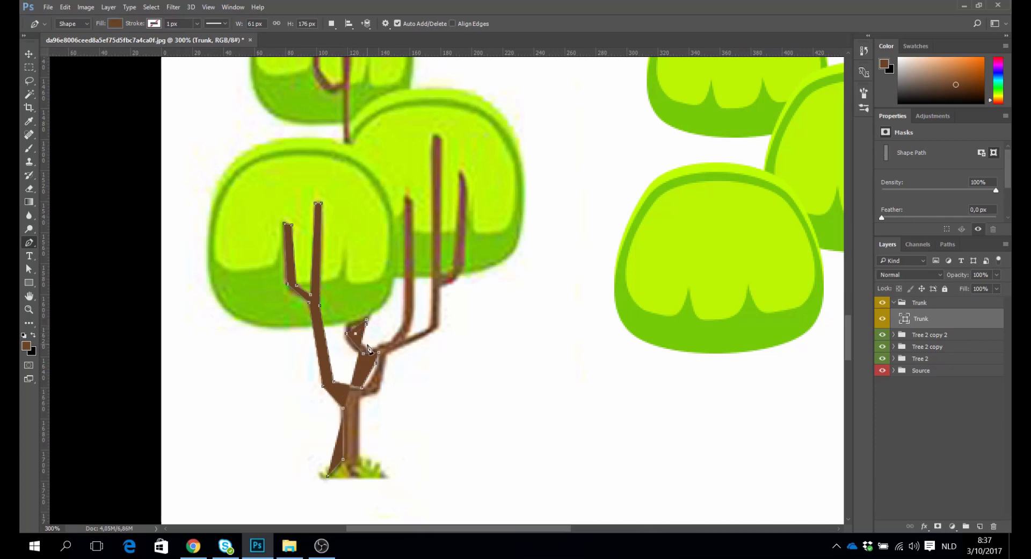
{"action": "left_click", "coordinate": [374, 348]}
Trace the path up around the curved upright branch along the second crown's left side and back down its right edge.
{"action": "left_click", "coordinate": [398, 334]}
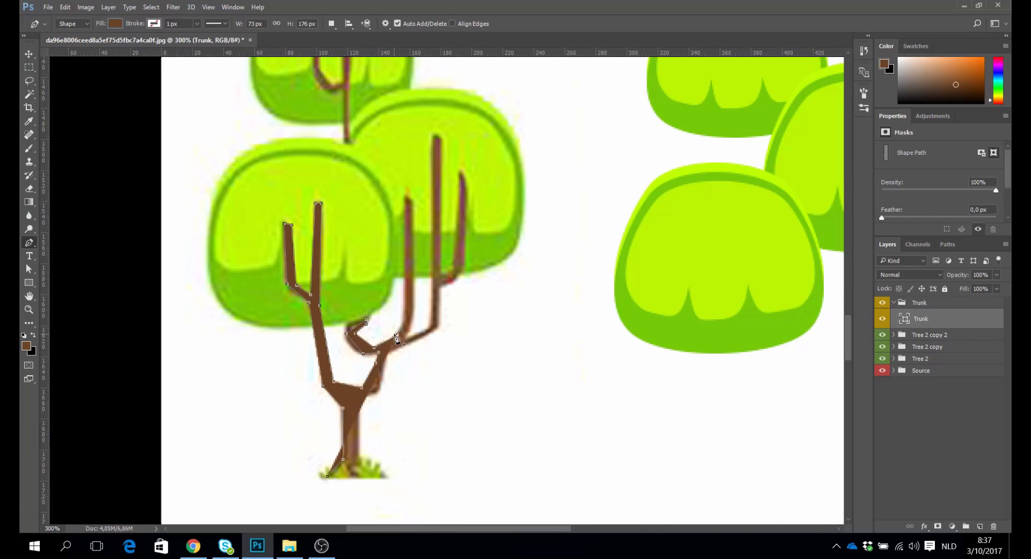
{"action": "left_click", "coordinate": [406, 300]}
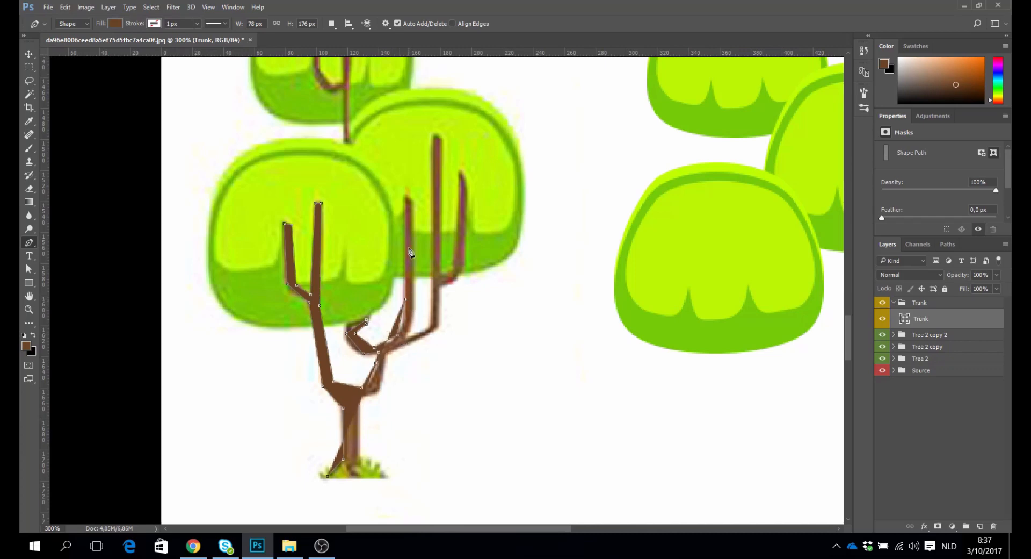
{"action": "left_click", "coordinate": [404, 219]}
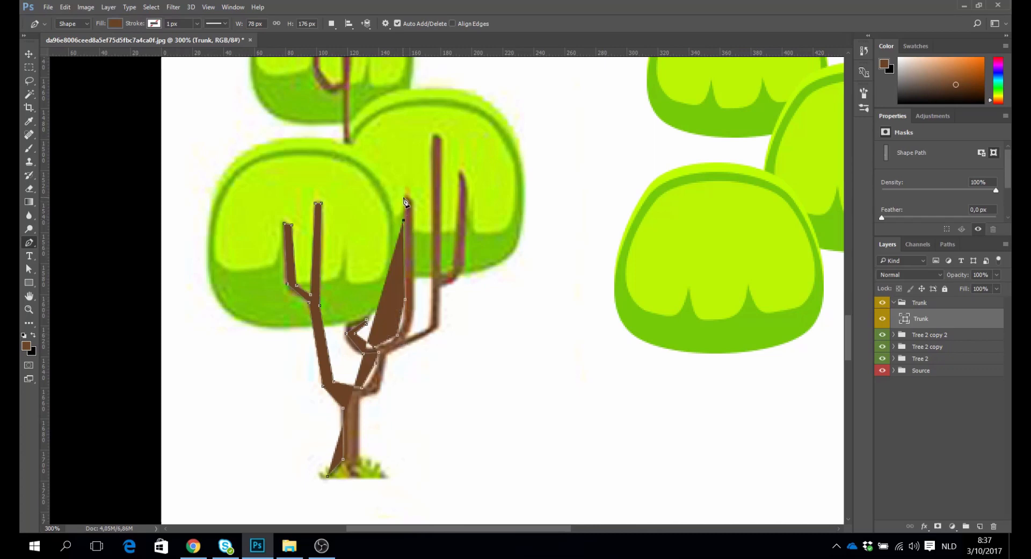
{"action": "left_click", "coordinate": [407, 196]}
{"action": "left_click", "coordinate": [413, 203]}
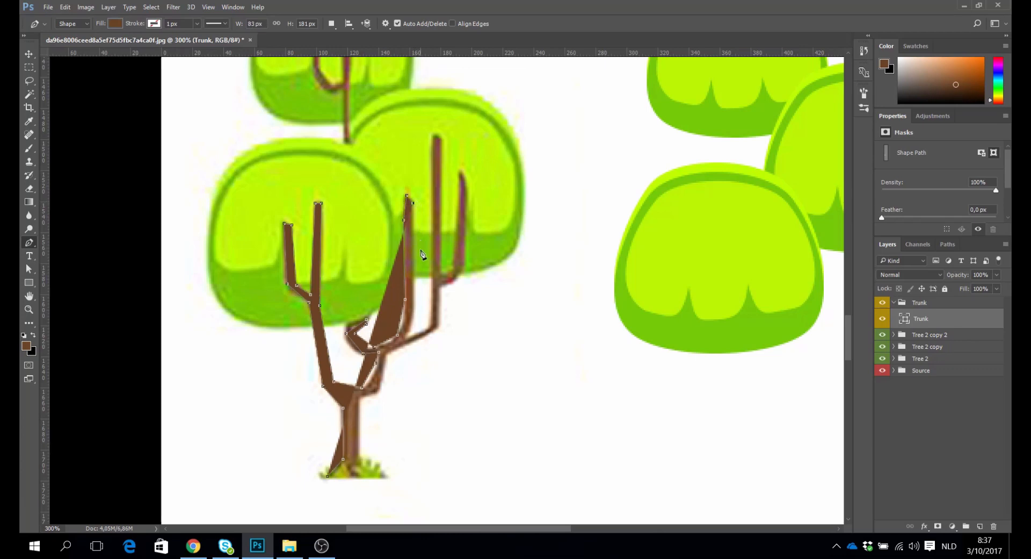
{"action": "left_click", "coordinate": [414, 279]}
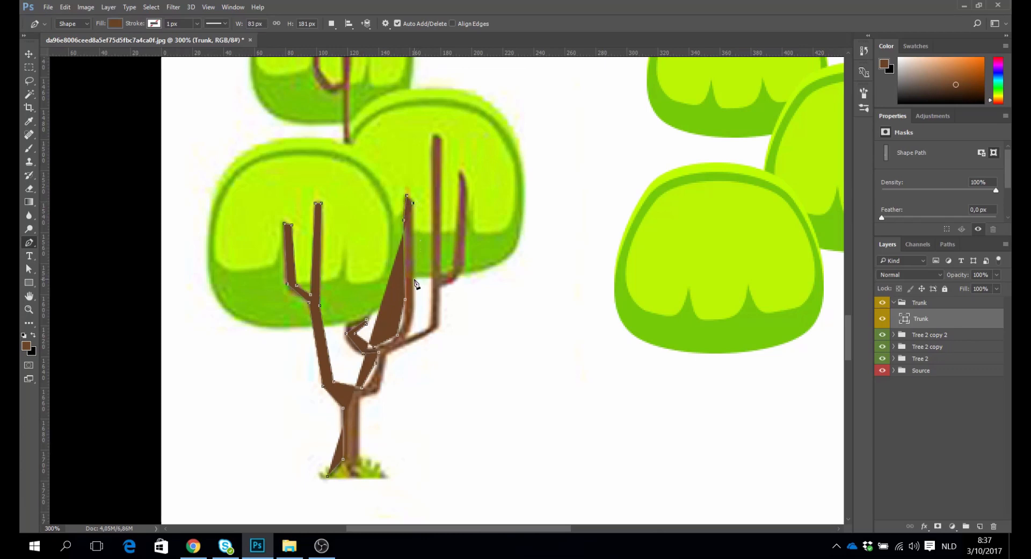
{"action": "left_click", "coordinate": [412, 324]}
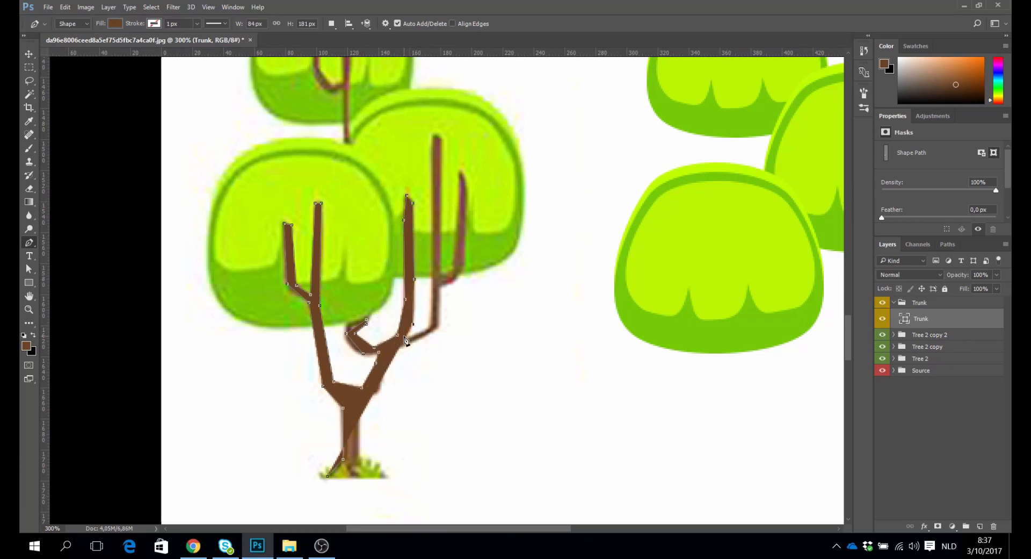
Continue the path around the tallest branch of the second crown, down its right edge to the side branch joint.
{"action": "left_click", "coordinate": [429, 324]}
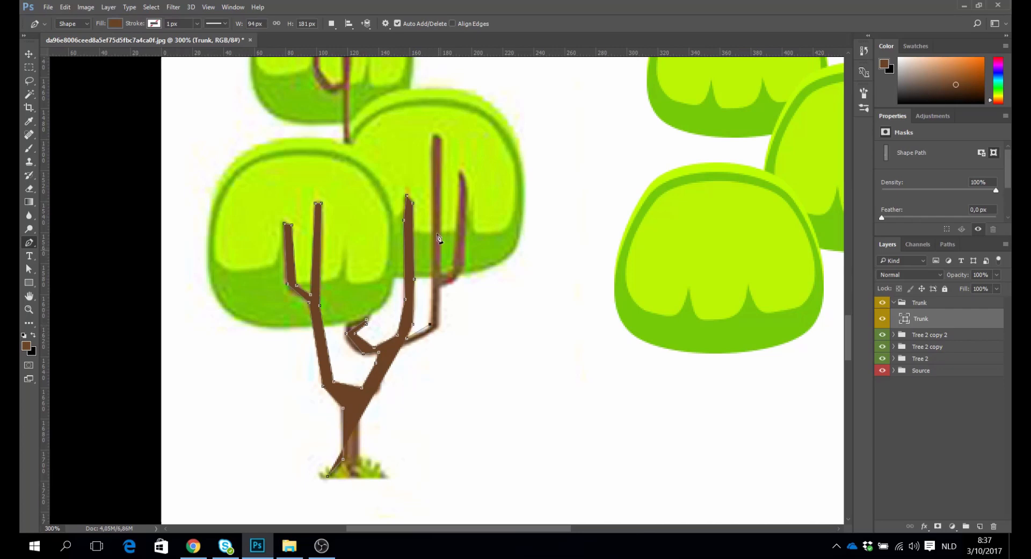
{"action": "left_click", "coordinate": [433, 135]}
{"action": "left_click", "coordinate": [441, 140]}
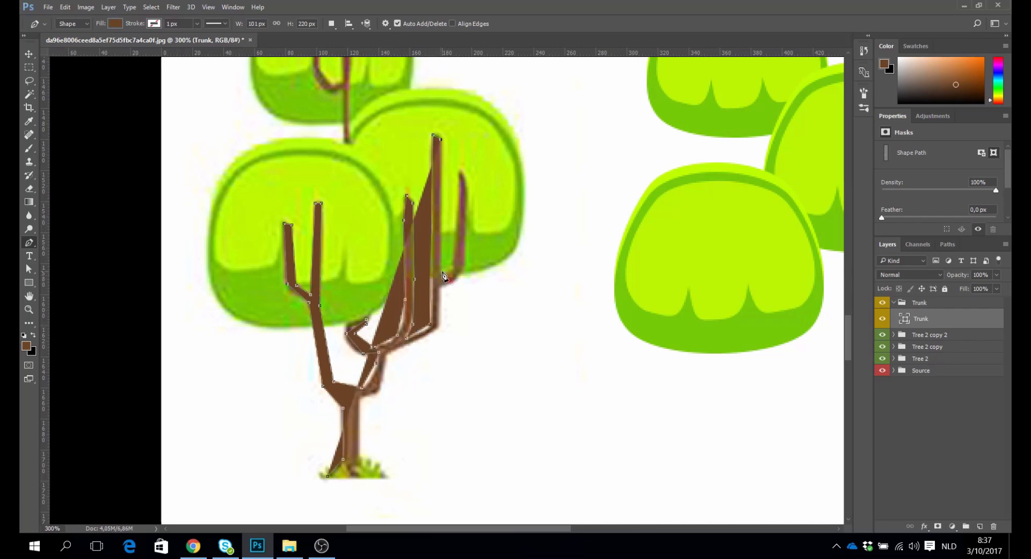
{"action": "left_click", "coordinate": [443, 272]}
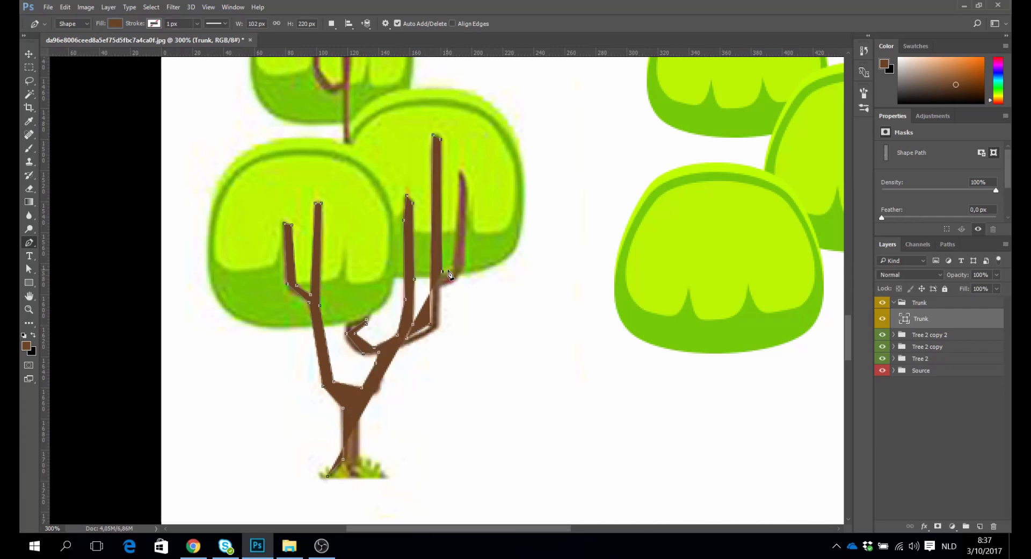
Trace around the rightmost branch and its underside, continuing down the tall branch's right edge to its lower outer bend.
{"action": "left_click", "coordinate": [458, 173]}
{"action": "left_click", "coordinate": [467, 181]}
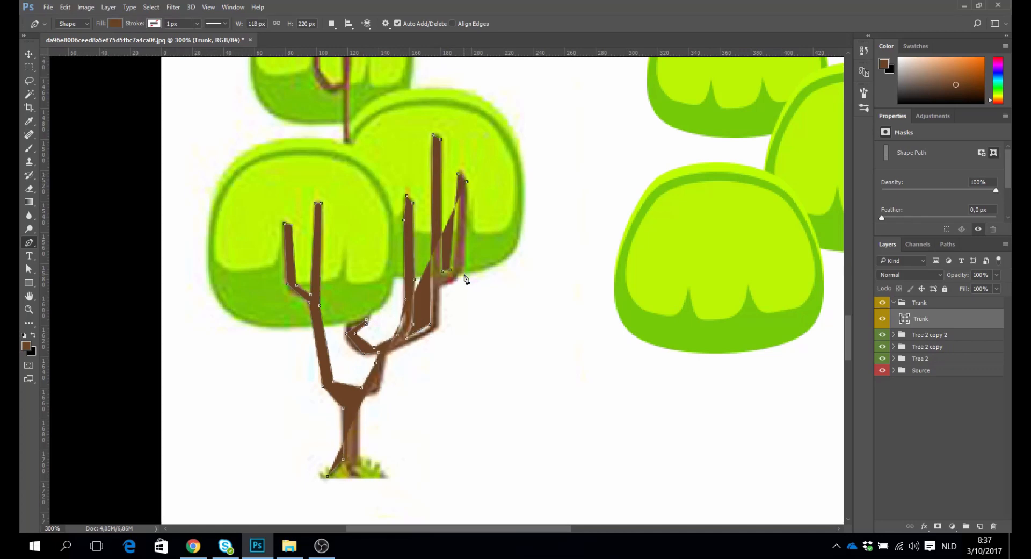
{"action": "left_click", "coordinate": [464, 272]}
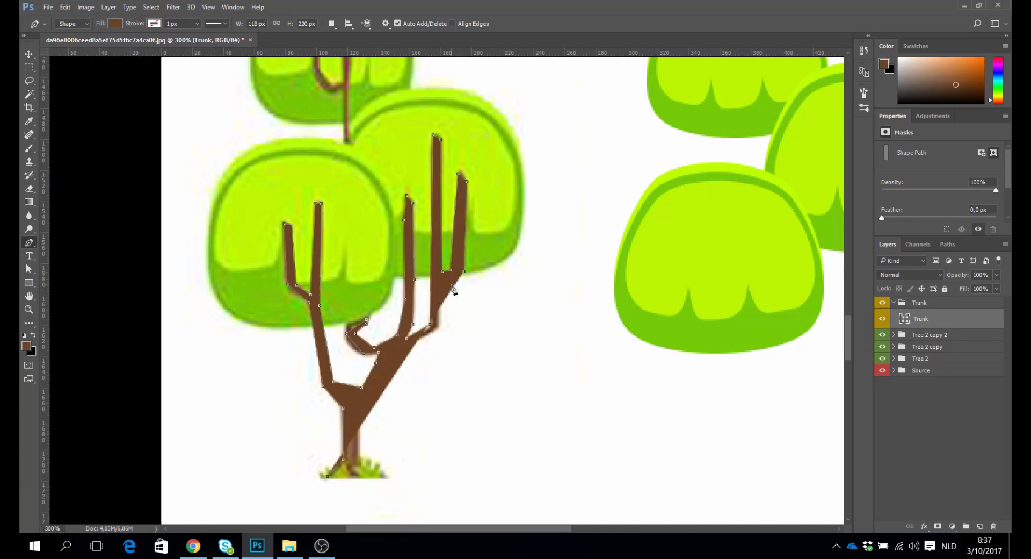
{"action": "left_click", "coordinate": [440, 284]}
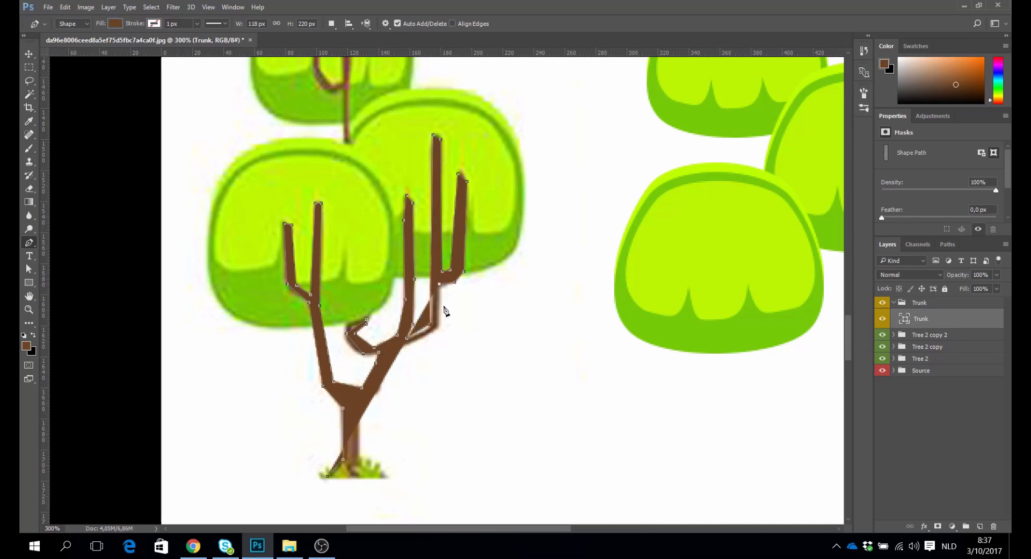
{"action": "left_click", "coordinate": [442, 326]}
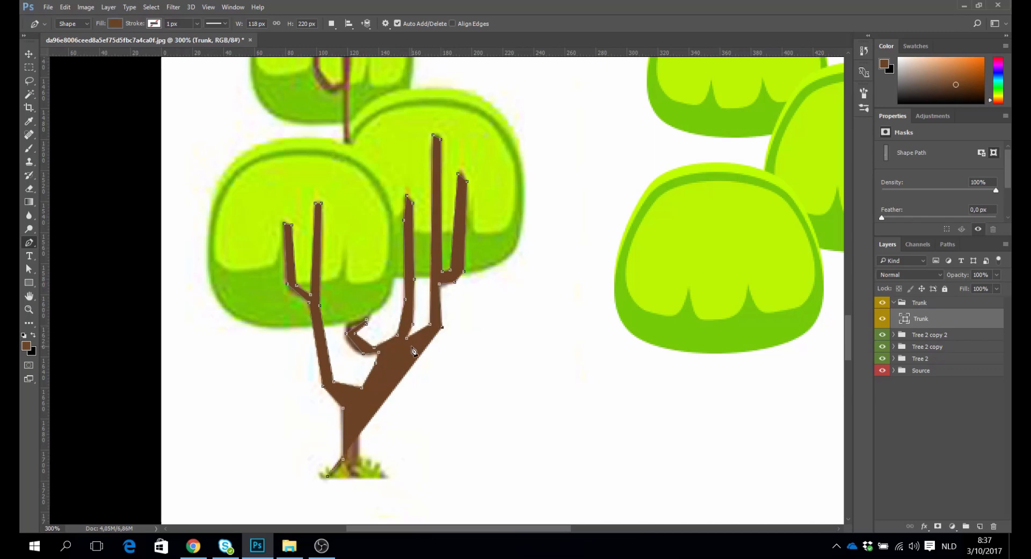
Trace the underside of the right limb and the trunk's right edge, then close the trunk path at its flared base.
{"action": "left_click", "coordinate": [411, 345]}
{"action": "left_click", "coordinate": [386, 360]}
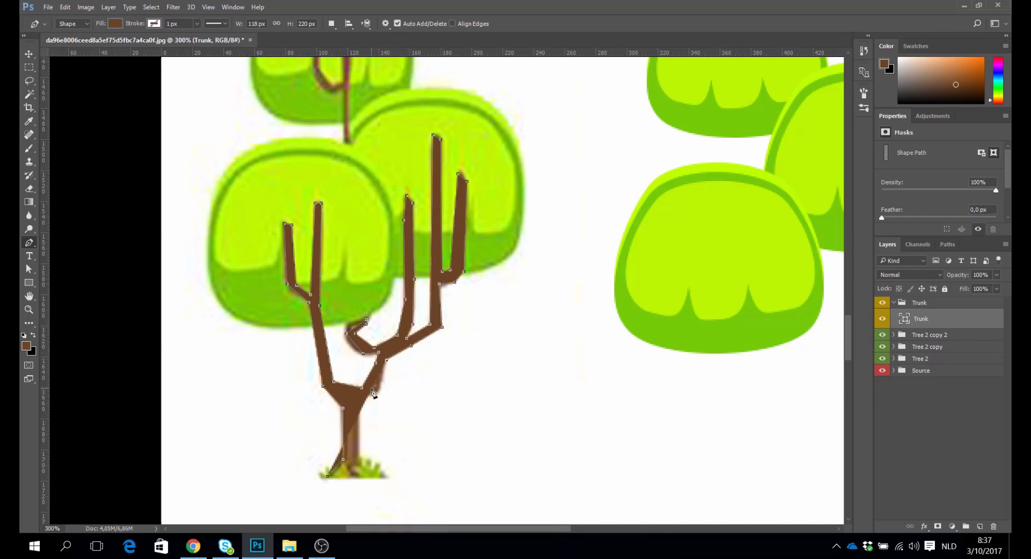
{"action": "left_click", "coordinate": [376, 389]}
{"action": "left_click", "coordinate": [357, 400]}
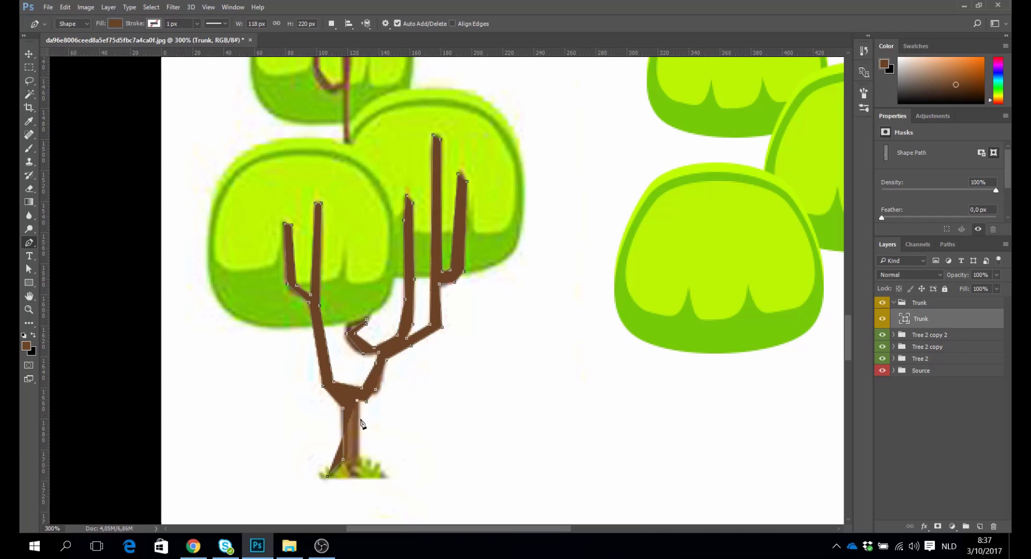
{"action": "left_click", "coordinate": [360, 456]}
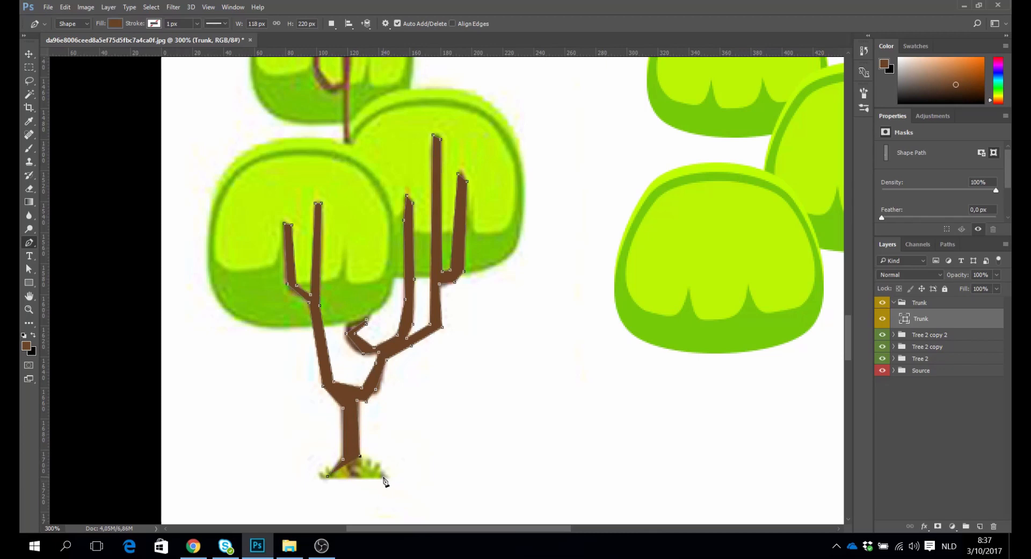
{"action": "left_click", "coordinate": [383, 477]}
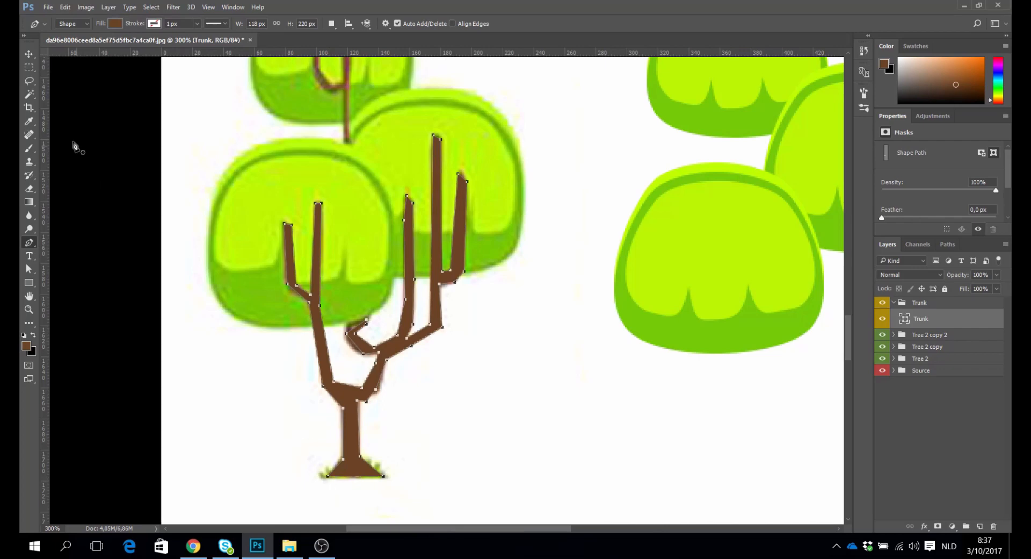
Move the traced trunk shape from the reference tree to beneath the three recreated crowns.
{"action": "left_click", "coordinate": [29, 53]}
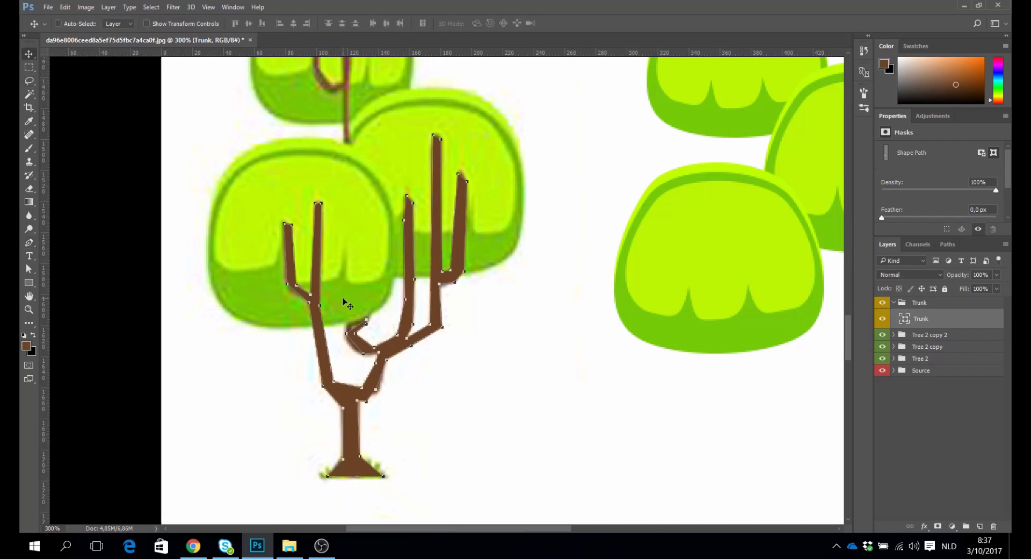
{"action": "key", "text": "z"}
{"action": "left_click", "coordinate": [414, 346], "text": "alt"}
{"action": "left_click", "coordinate": [414, 347], "text": "alt"}
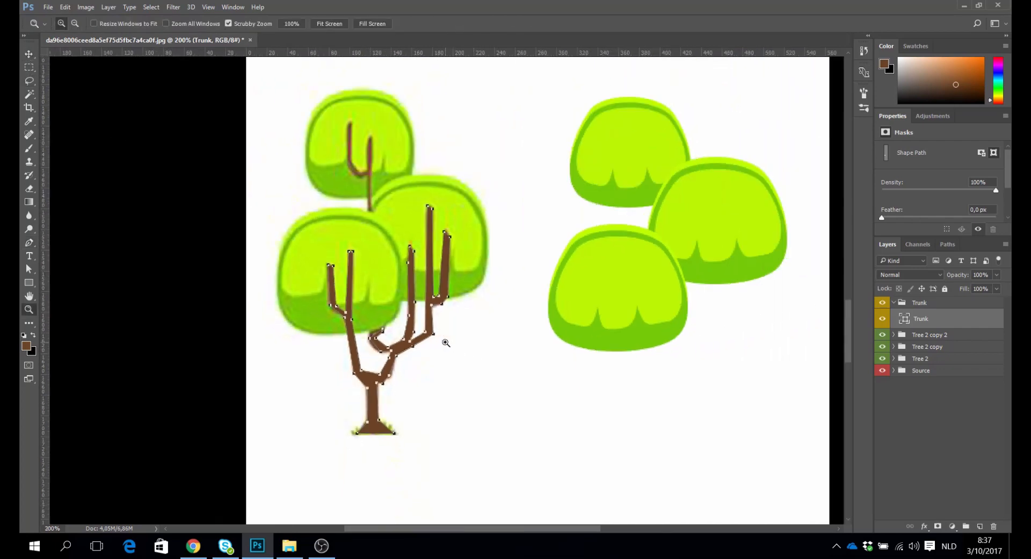
{"action": "key", "text": "v"}
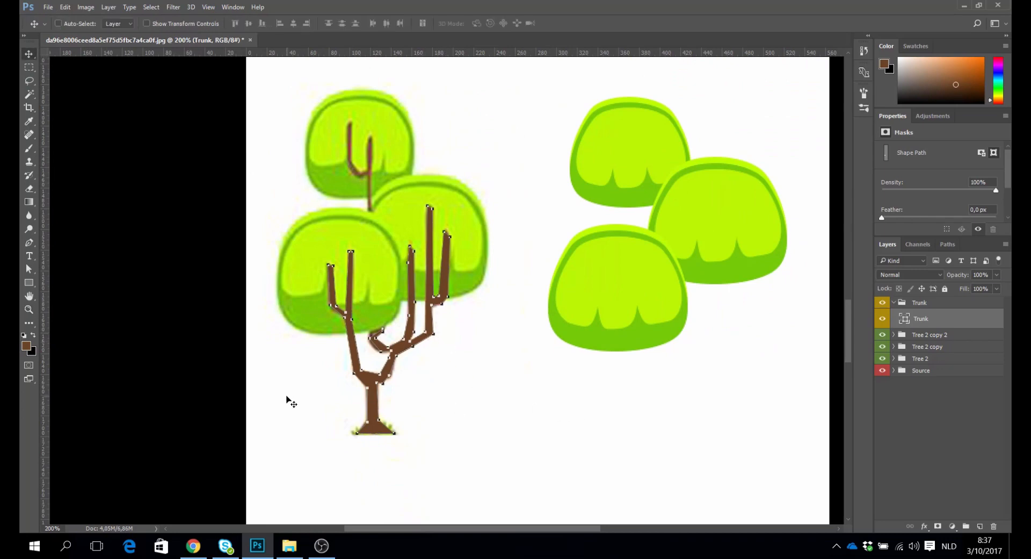
{"action": "left_click_drag", "start_coordinate": [384, 376], "coordinate": [678, 390]}
Nudge the trunk left and up until its branches line up with the two lower recreated crowns.
{"action": "key", "text": "Left"}
{"action": "key", "text": "Left"}
{"action": "key", "text": "shift+Down"}
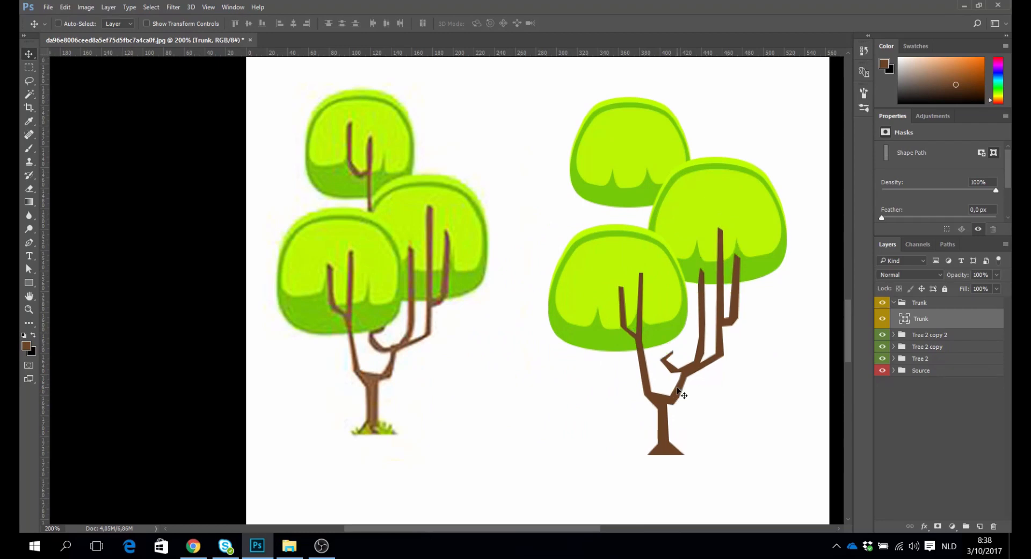
{"action": "key", "text": "shift+Down"}
{"action": "key", "text": "shift+Left"}
{"action": "key", "text": "shift+Up"}
{"action": "key", "text": "Up"}
{"action": "key", "text": "Up"}
{"action": "key", "text": "Up"}
{"action": "key", "text": "Up"}
{"action": "key", "text": "Right"}
{"action": "key", "text": "Right"}
{"action": "key", "text": "Right"}
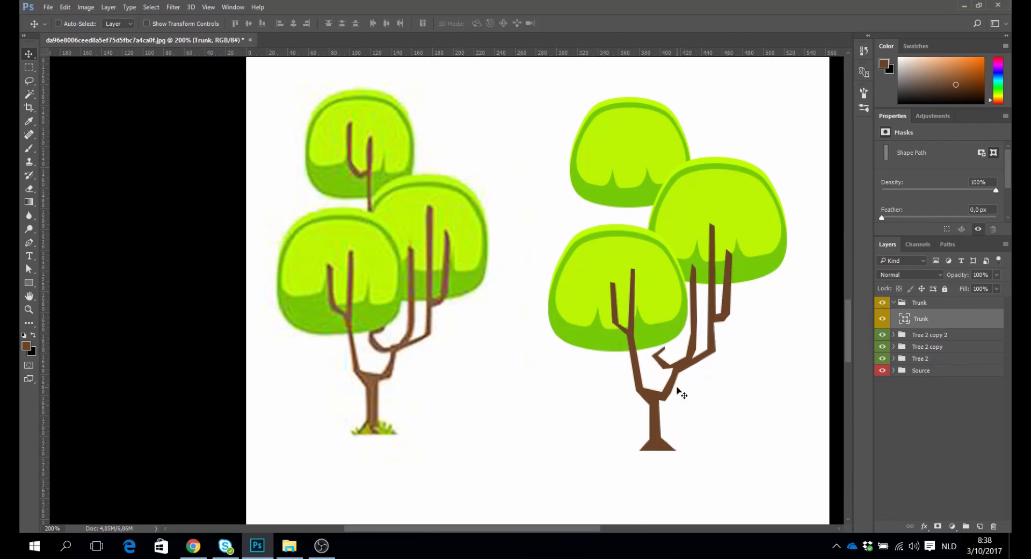
{"action": "key", "text": "Up"}
{"action": "key", "text": "Up"}
{"action": "key", "text": "Up"}
{"action": "key", "text": "Up"}
{"action": "key", "text": "Up"}
{"action": "key", "text": "Up"}
{"action": "key", "text": "Up"}
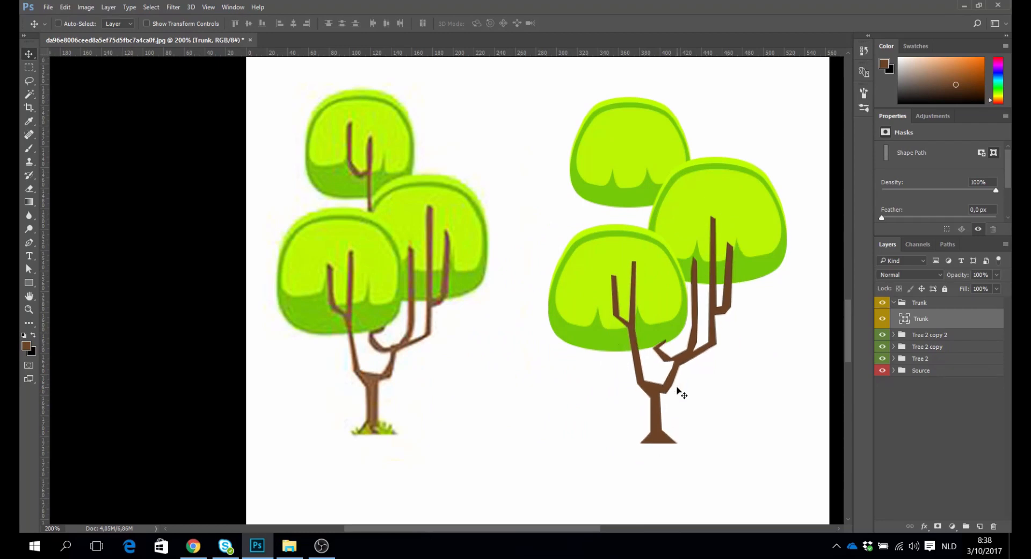
Stretch the trunk downward to about 107.73% height and nudge it slightly up and right under the crowns.
{"action": "key", "text": "ctrl+t"}
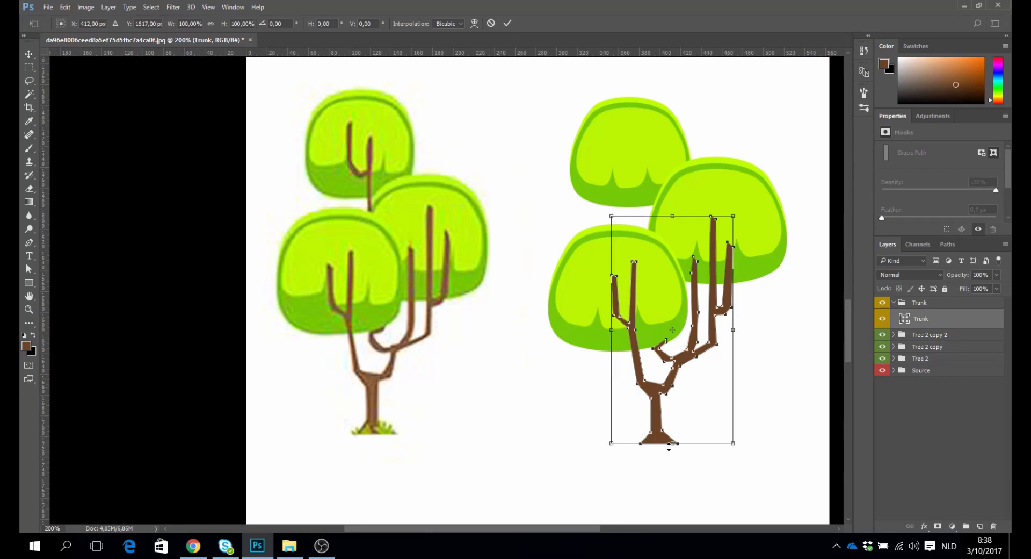
{"action": "left_click_drag", "start_coordinate": [668, 444], "coordinate": [674, 460]}
{"action": "key", "text": "Return"}
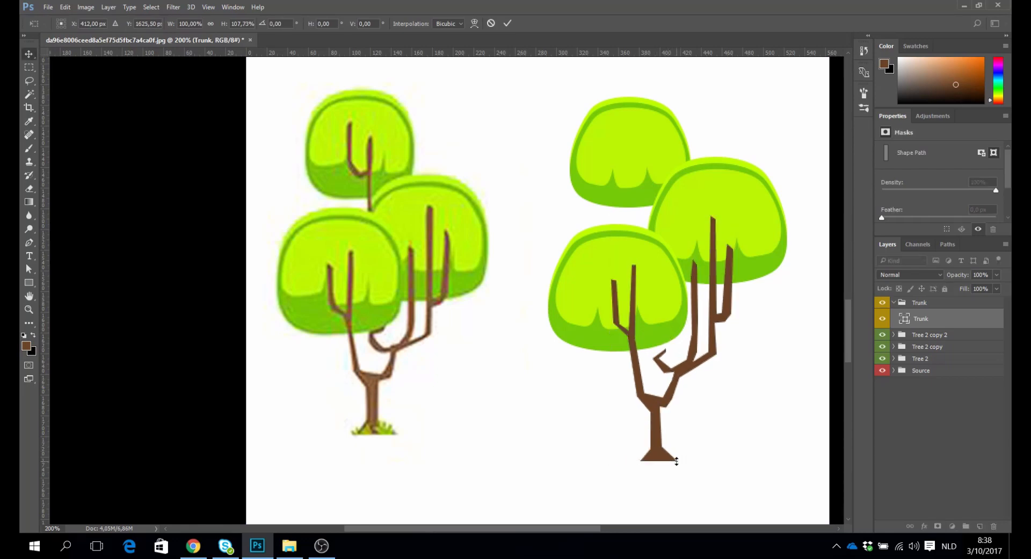
{"action": "key", "text": "Up"}
{"action": "key", "text": "Up"}
{"action": "key", "text": "Right"}
{"action": "key", "text": "Right"}
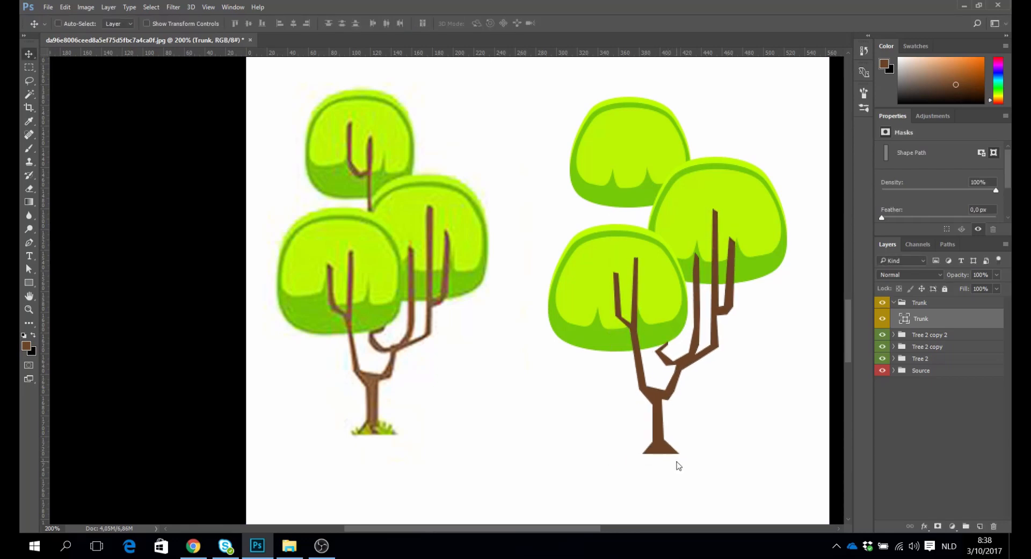
{"action": "key", "text": "Up"}
{"action": "key", "text": "Right"}
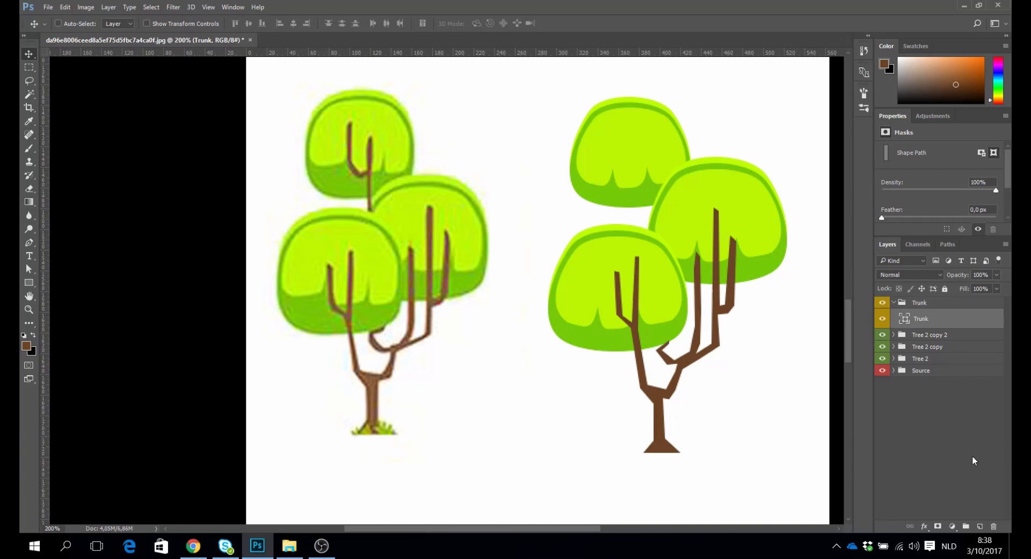
Add a new layer above the trunk and start a brown pen shape at the foot of the reference's top crown stem.
{"action": "left_click", "coordinate": [980, 526]}
{"action": "key", "text": "z"}
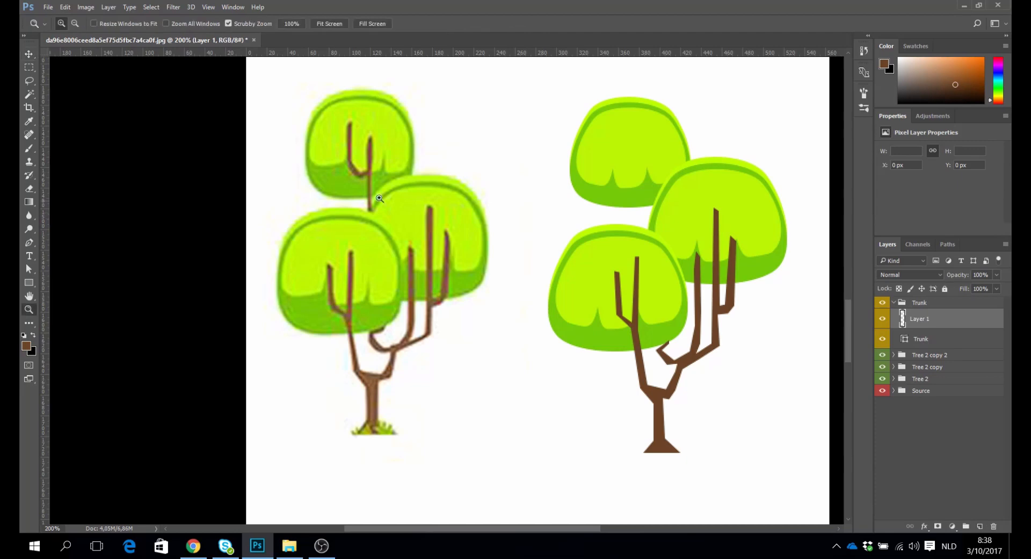
{"action": "left_click", "coordinate": [414, 191]}
{"action": "left_click", "coordinate": [346, 215]}
{"action": "left_click_drag", "start_coordinate": [372, 217], "coordinate": [386, 311]}
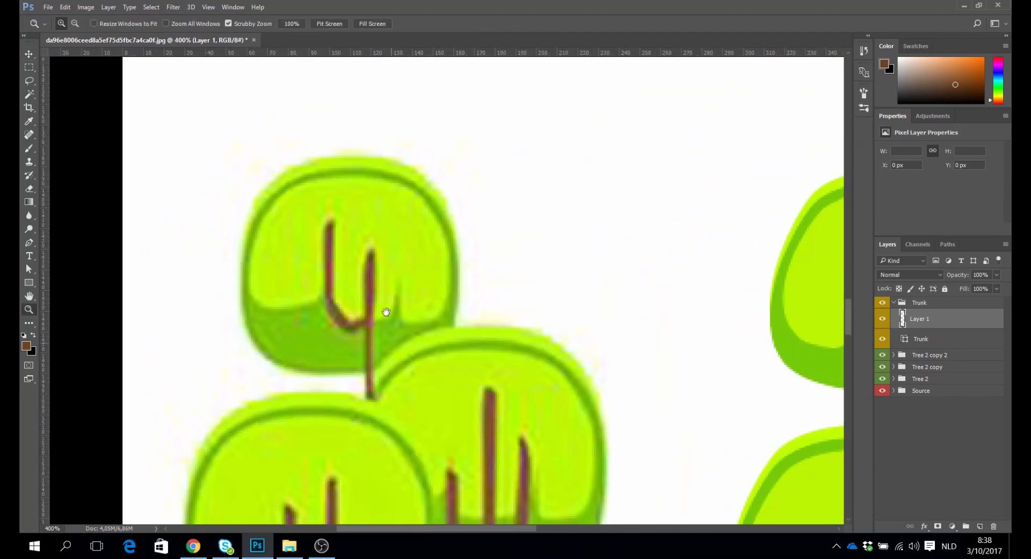
{"action": "left_click", "coordinate": [29, 242]}
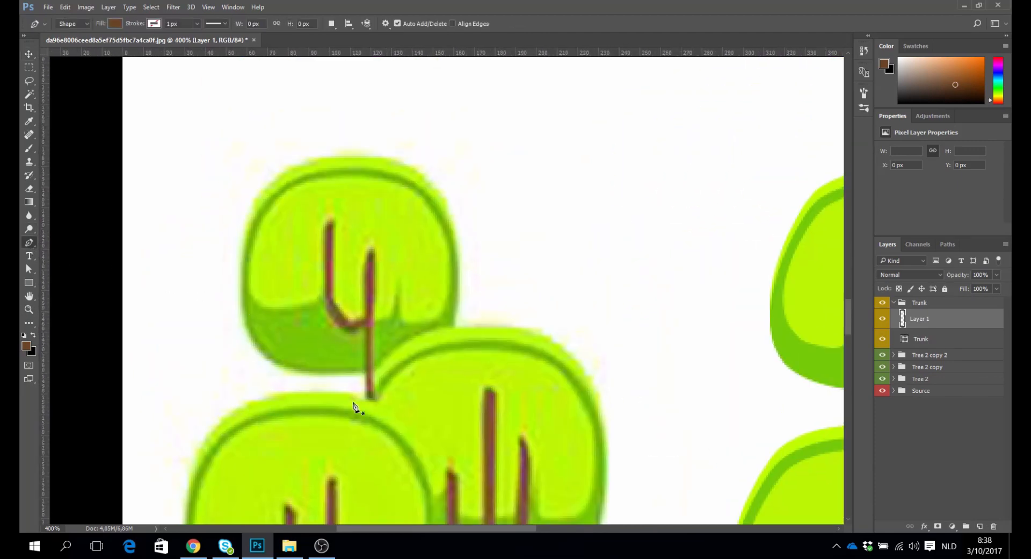
{"action": "left_click", "coordinate": [365, 400]}
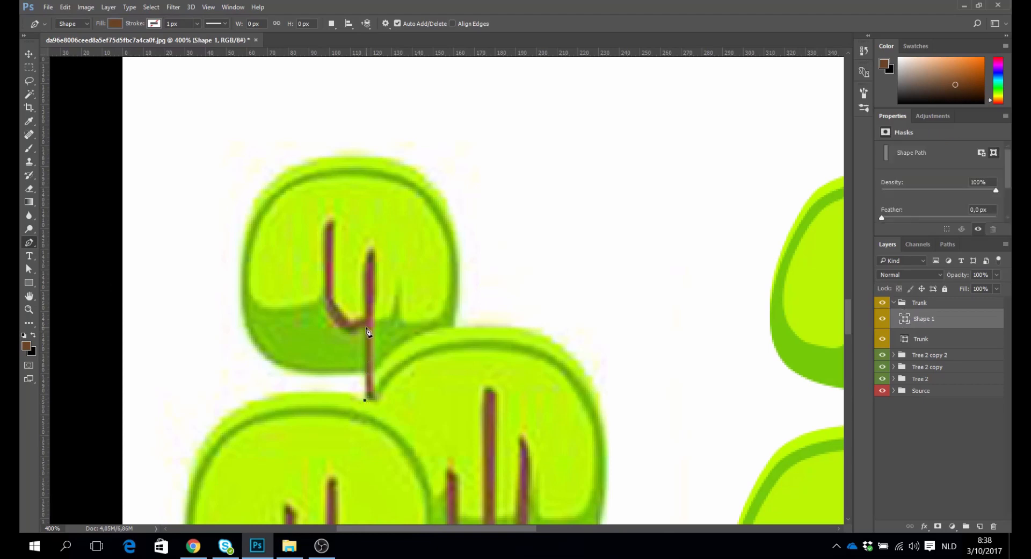
Trace up the stem's left edge and around the bent side branch in the reference's top crown, back to the joint.
{"action": "left_click", "coordinate": [367, 328]}
{"action": "left_click", "coordinate": [354, 333]}
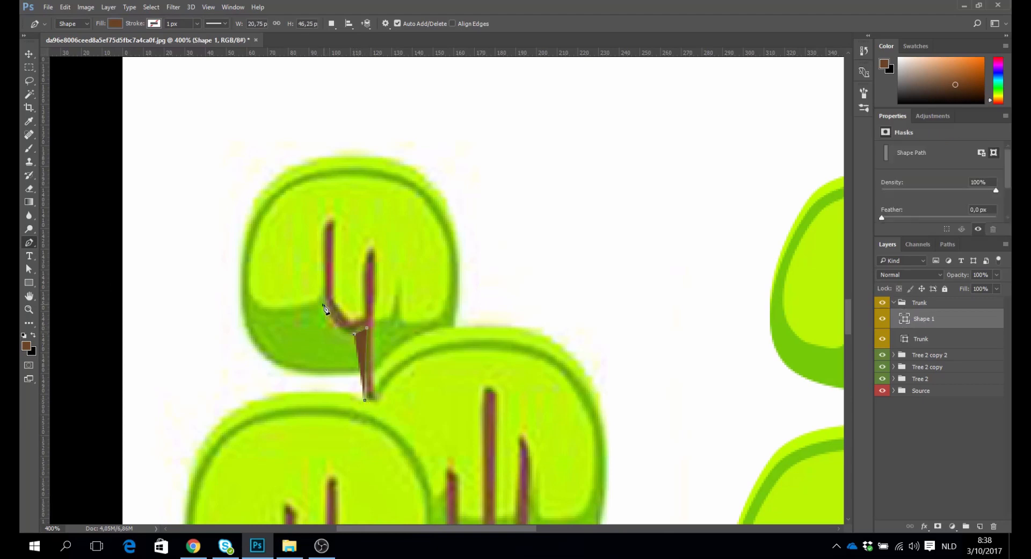
{"action": "left_click", "coordinate": [323, 305]}
{"action": "left_click", "coordinate": [330, 222]}
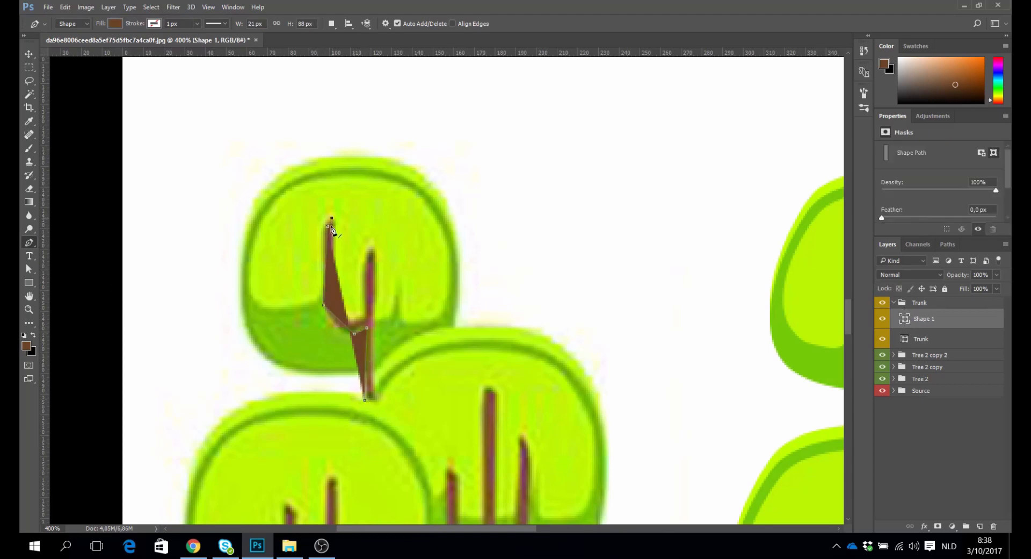
{"action": "left_click", "coordinate": [332, 305]}
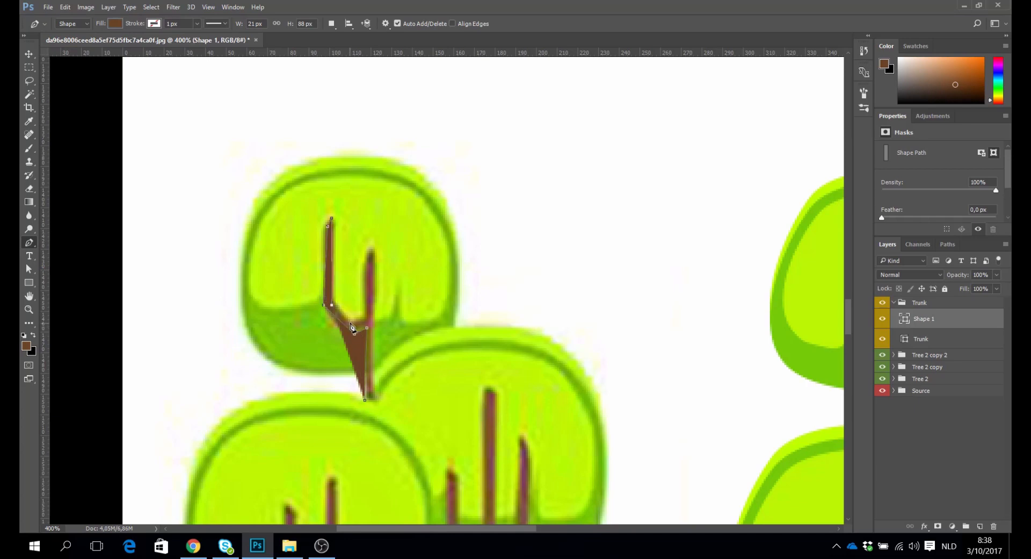
{"action": "left_click", "coordinate": [367, 326]}
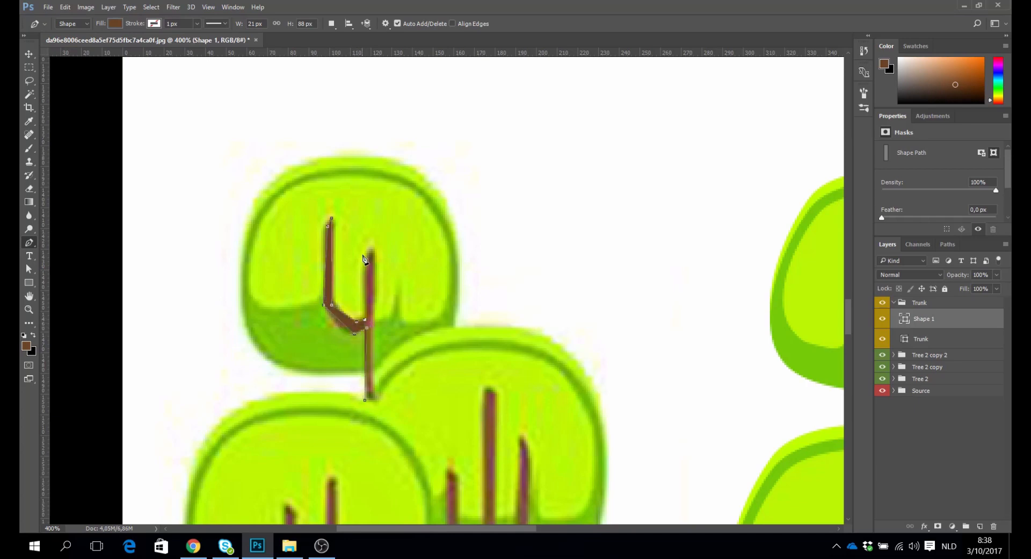
Trace around the tip of the top crown's upright stem and down its right edge, closing the shape at the foot.
{"action": "left_click", "coordinate": [367, 251]}
{"action": "left_click", "coordinate": [374, 251]}
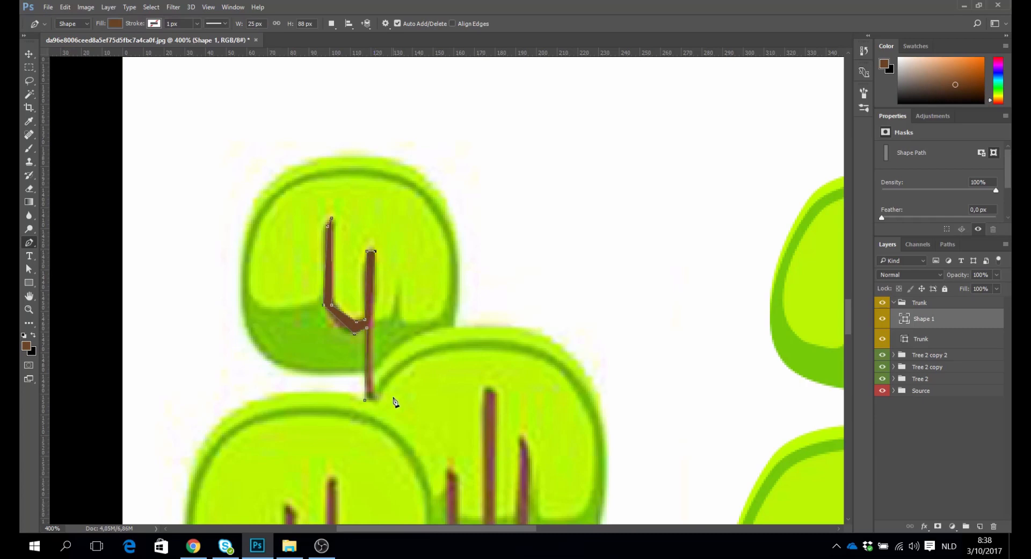
{"action": "left_click", "coordinate": [375, 398]}
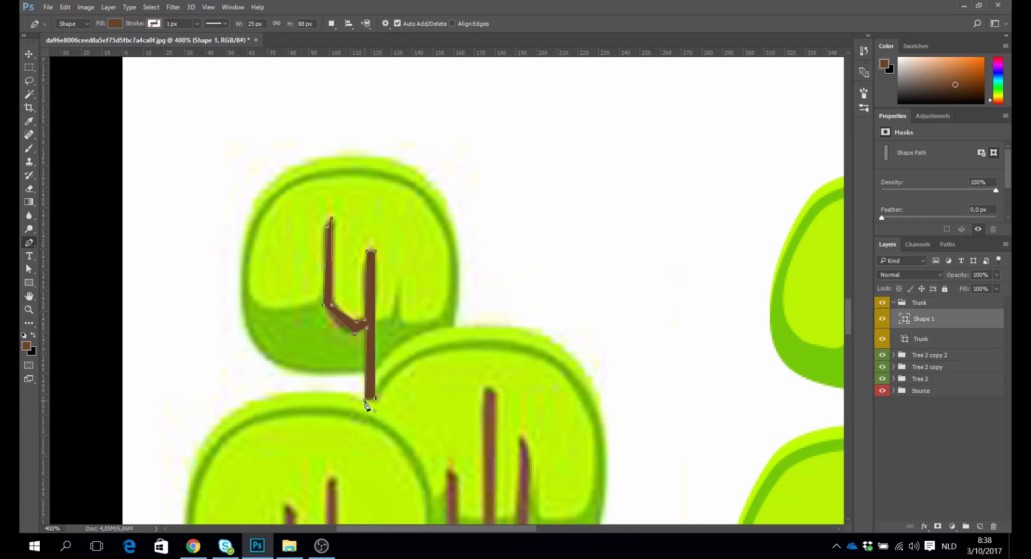
Move the traced branch shape from the reference onto the recreated top crown.
{"action": "left_click", "coordinate": [29, 54]}
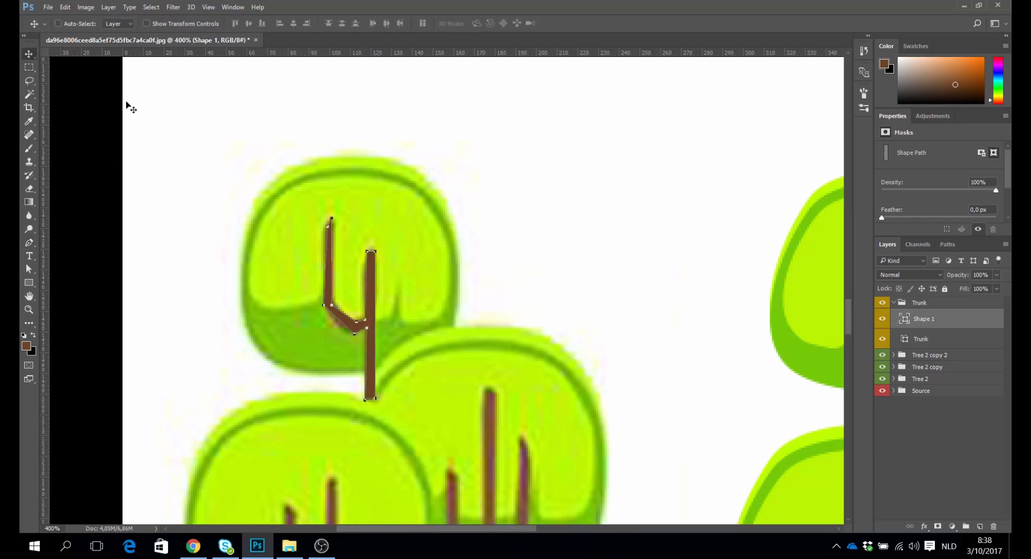
{"action": "left_click", "coordinate": [359, 286], "text": "alt"}
{"action": "left_click", "coordinate": [359, 286], "text": "alt"}
{"action": "left_click", "coordinate": [358, 286], "text": "alt"}
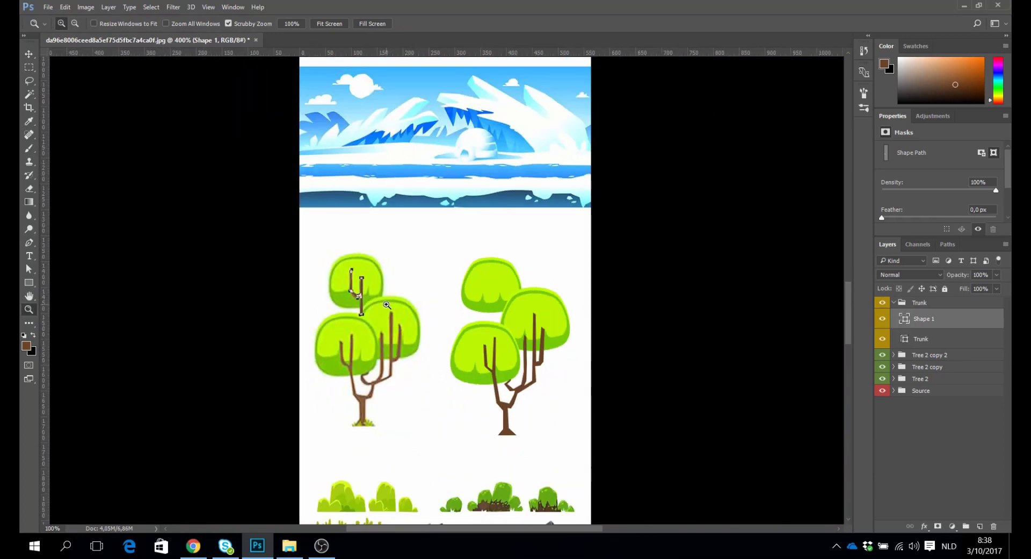
{"action": "left_click_drag", "start_coordinate": [360, 302], "coordinate": [505, 308]}
Nudge the branch shape left to line up with the recreated top crown.
{"action": "key", "text": "Left"}
{"action": "key", "text": "Left"}
{"action": "key", "text": "Left"}
{"action": "key", "text": "Left"}
{"action": "key", "text": "Left"}
{"action": "key", "text": "Left"}
{"action": "key", "text": "Left"}
{"action": "key", "text": "Left"}
{"action": "key", "text": "Left"}
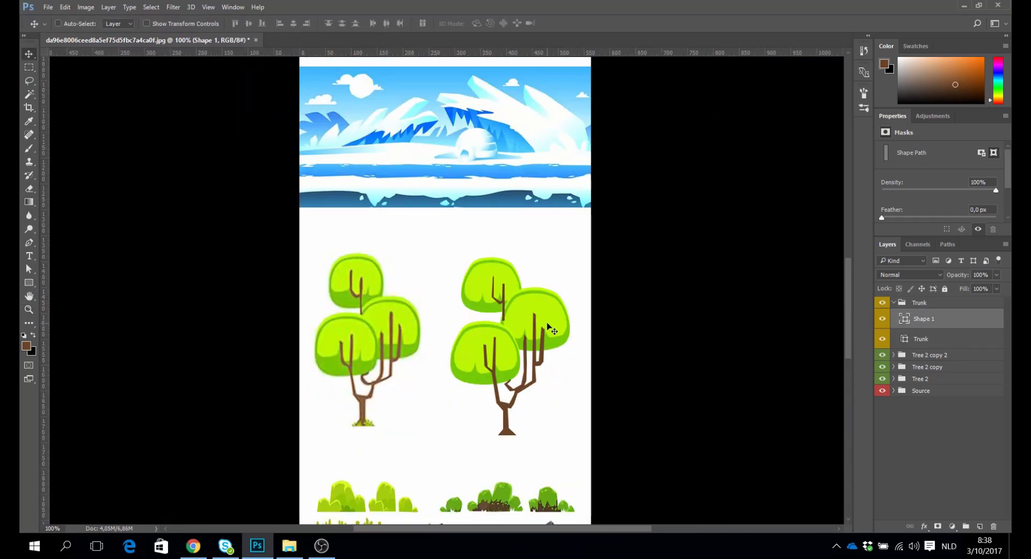
{"action": "key", "text": "Left"}
{"action": "key", "text": "Left"}
{"action": "key", "text": "Left"}
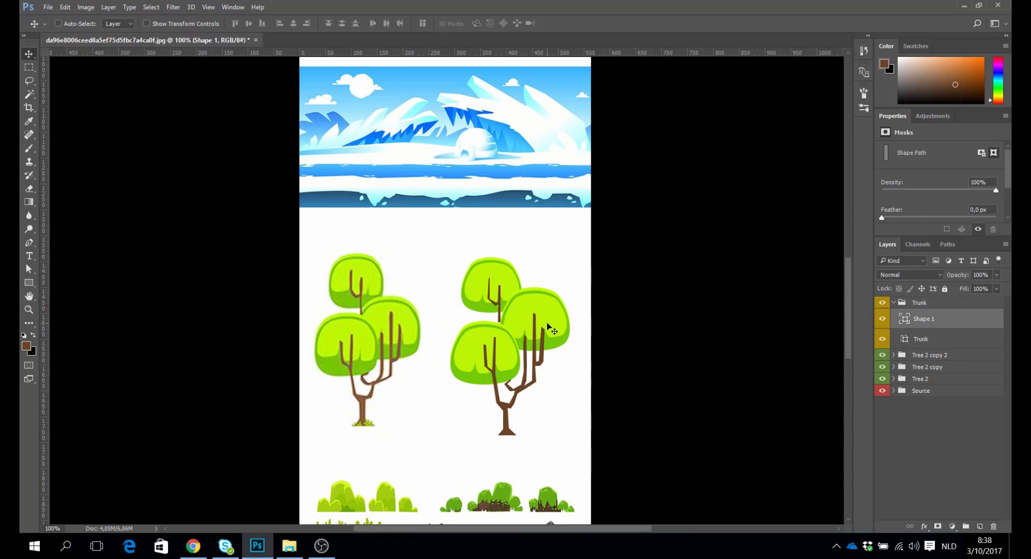
Compare the recreated tree with the reference tree and look over the surrounding artwork on the sheet.
{"action": "key", "text": "z"}
{"action": "left_click", "coordinate": [376, 372]}
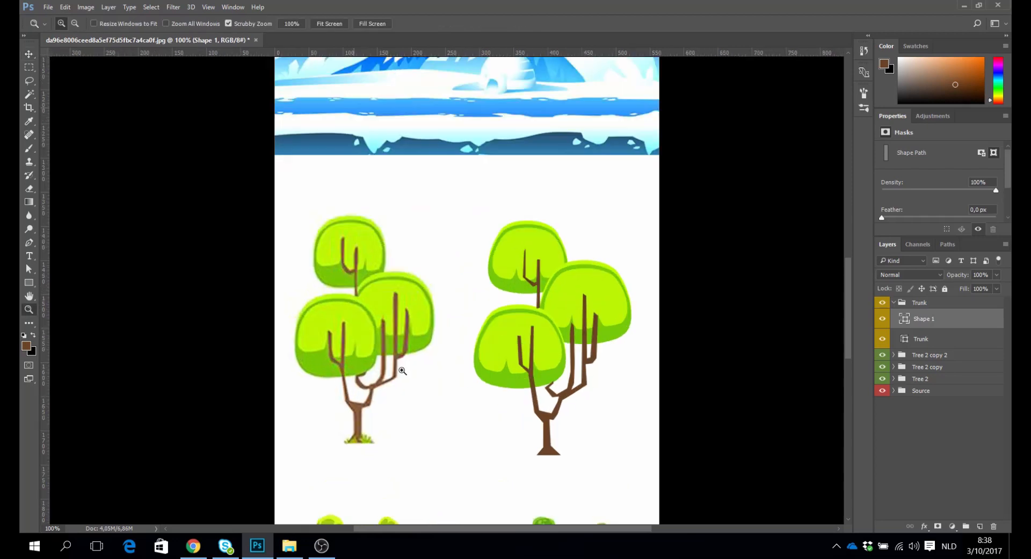
{"action": "left_click_drag", "start_coordinate": [576, 325], "coordinate": [500, 292]}
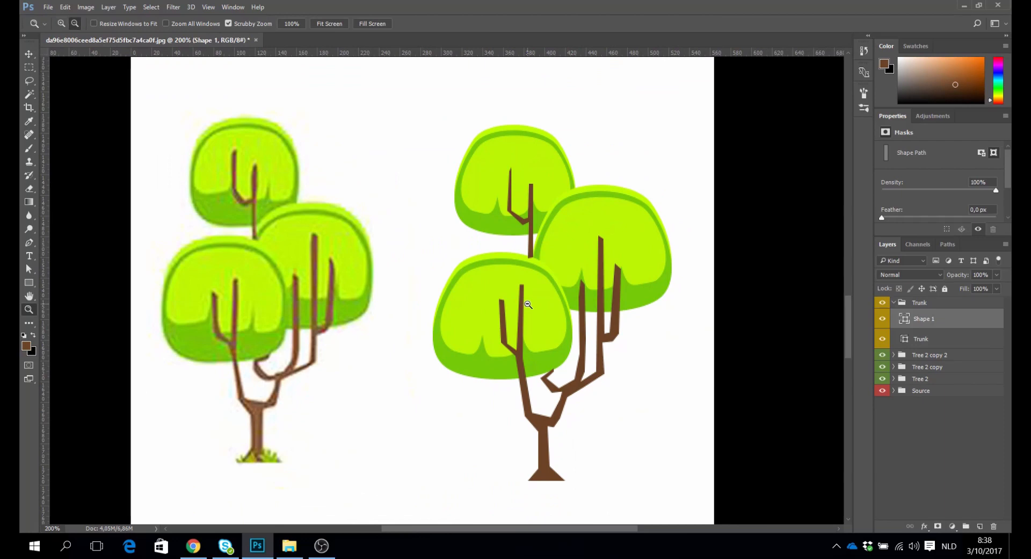
{"action": "left_click", "coordinate": [518, 310], "text": "alt"}
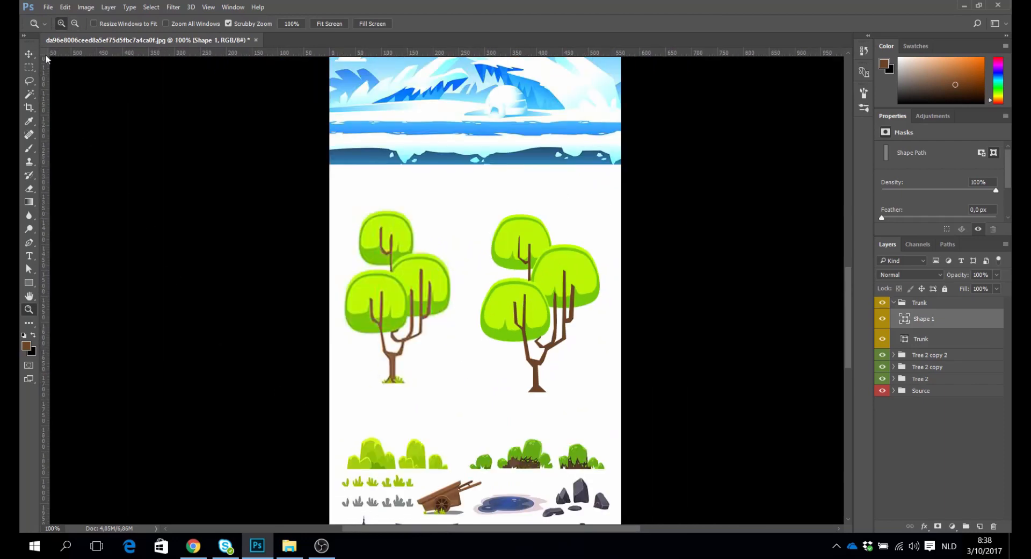
{"action": "left_click", "coordinate": [29, 54]}
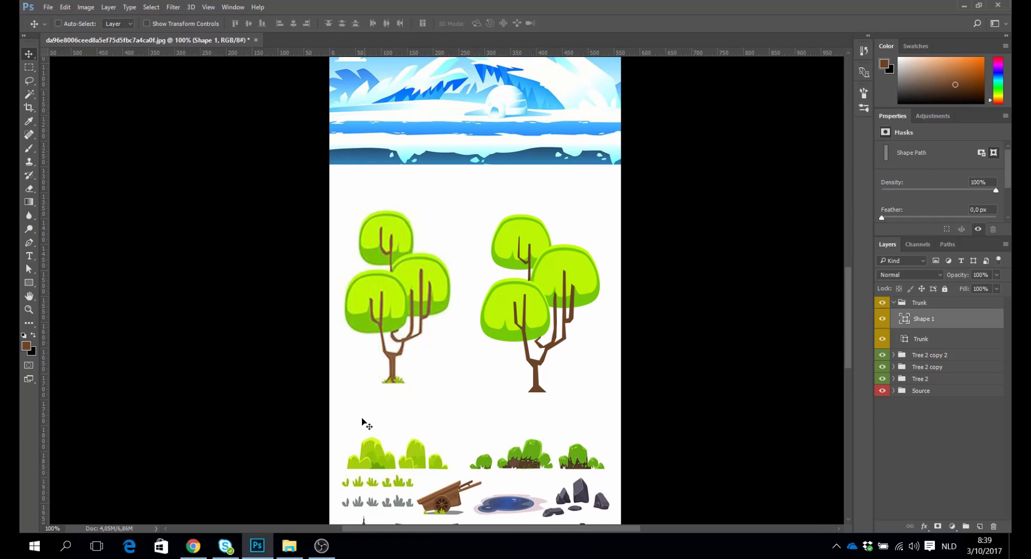
{"action": "scroll", "coordinate": [414, 483], "scroll_direction": "down", "scroll_amount": 2}
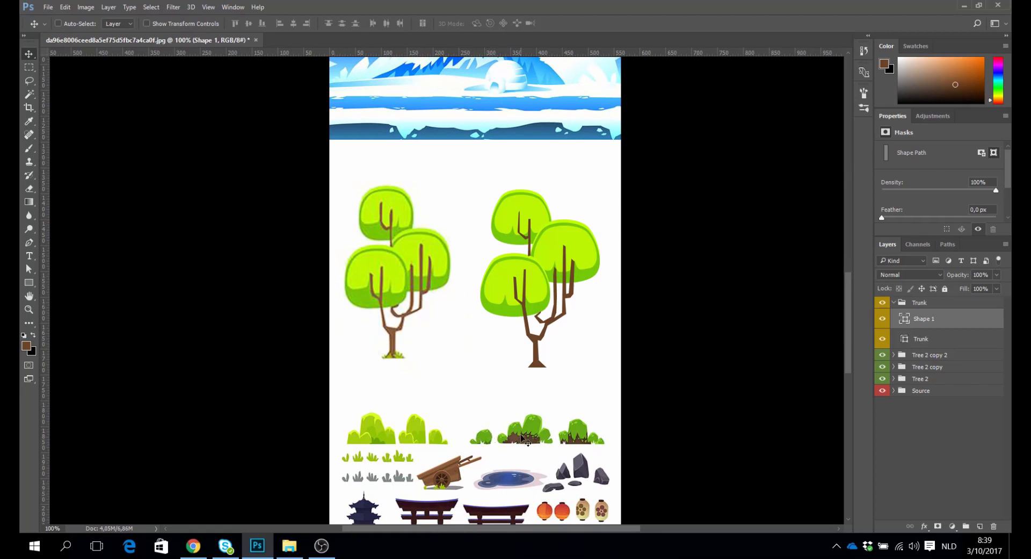
{"action": "scroll", "coordinate": [575, 440], "scroll_direction": "down", "scroll_amount": 1}
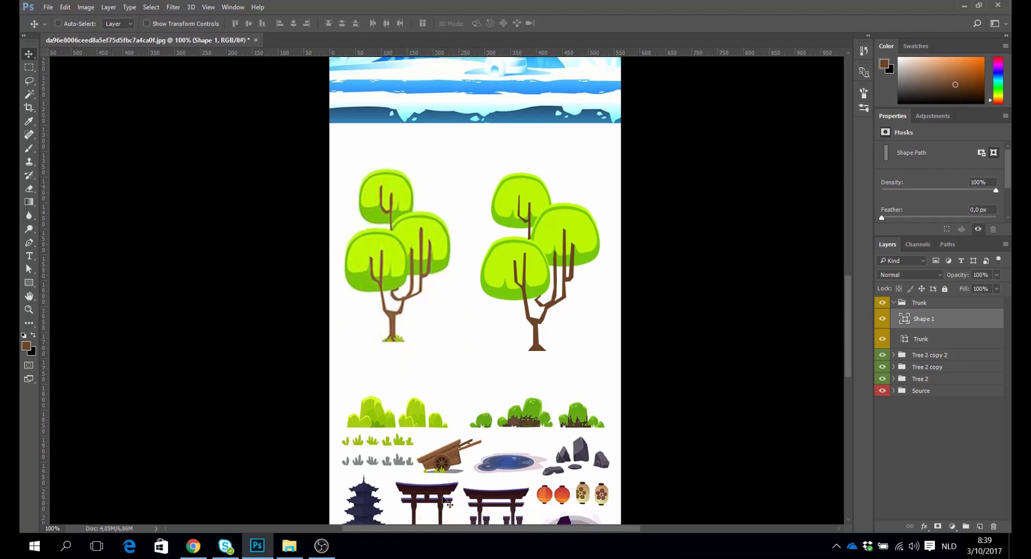
{"action": "scroll", "coordinate": [601, 481], "scroll_direction": "down", "scroll_amount": 1}
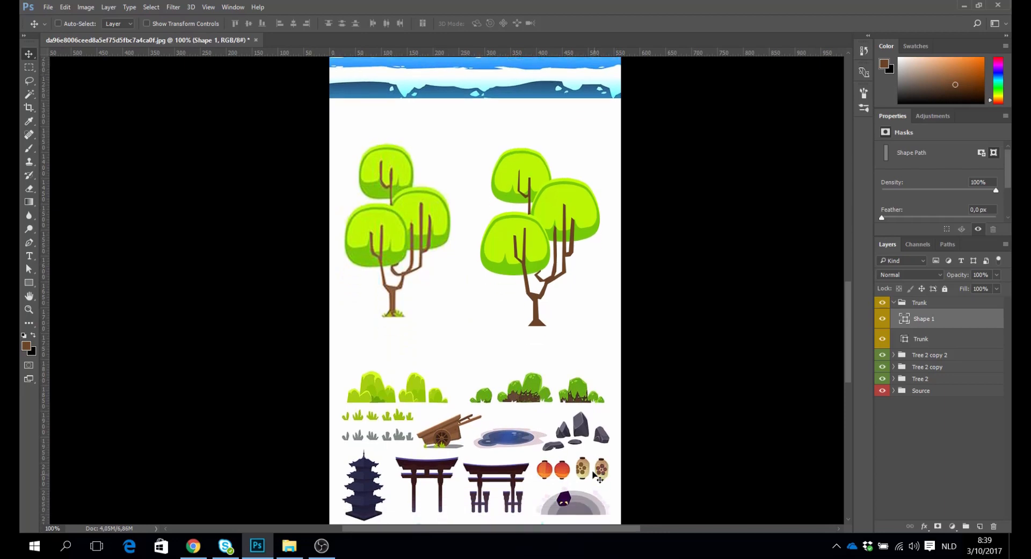
{"action": "scroll", "coordinate": [593, 472], "scroll_direction": "up", "scroll_amount": 5}
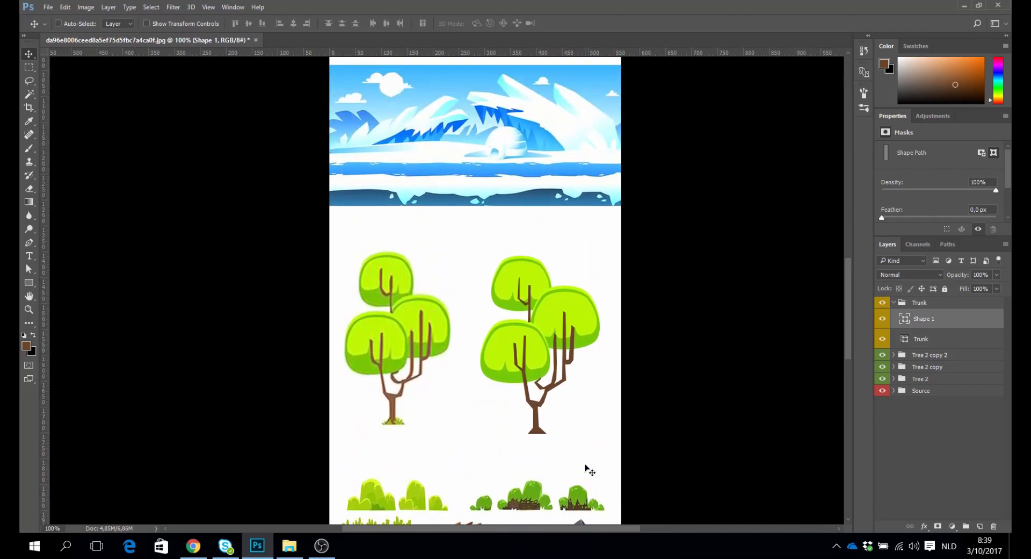
{"action": "scroll", "coordinate": [589, 470], "scroll_direction": "up", "scroll_amount": 1}
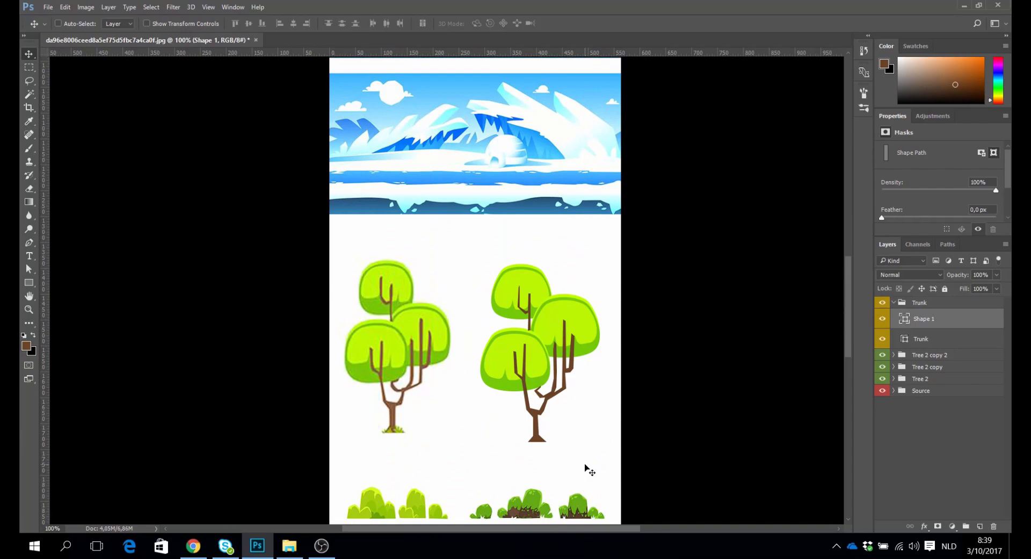